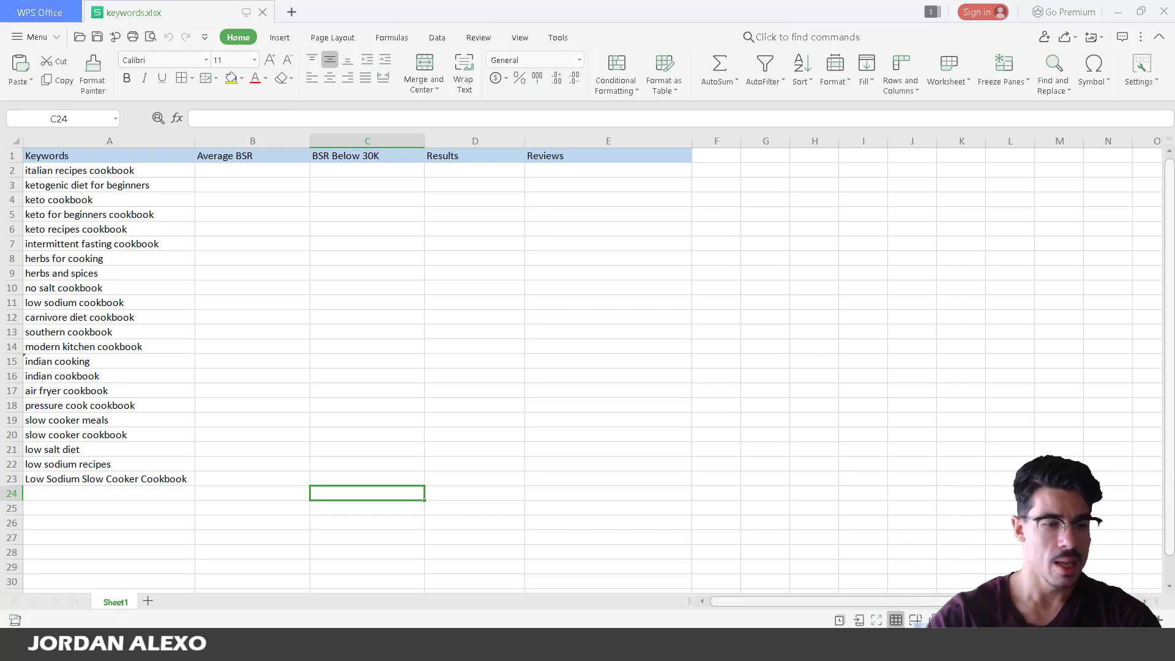
pyautogui.moveTo(126, 646)
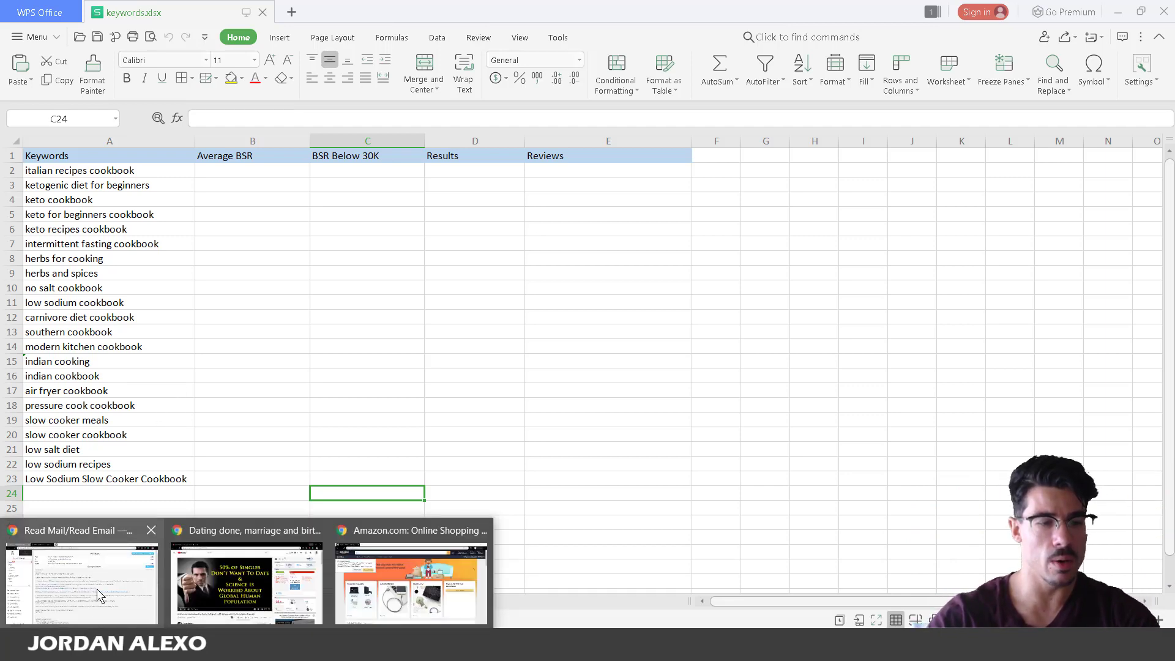
pyautogui.click(452, 587)
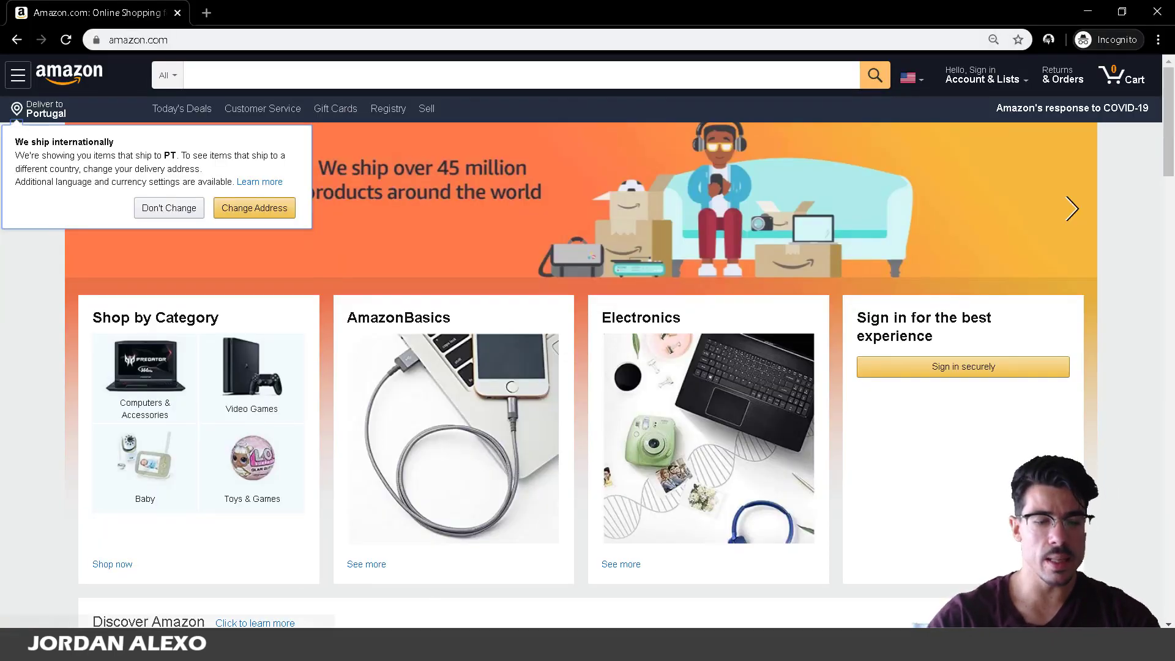
pyautogui.hotkey('alt', 'Tab')
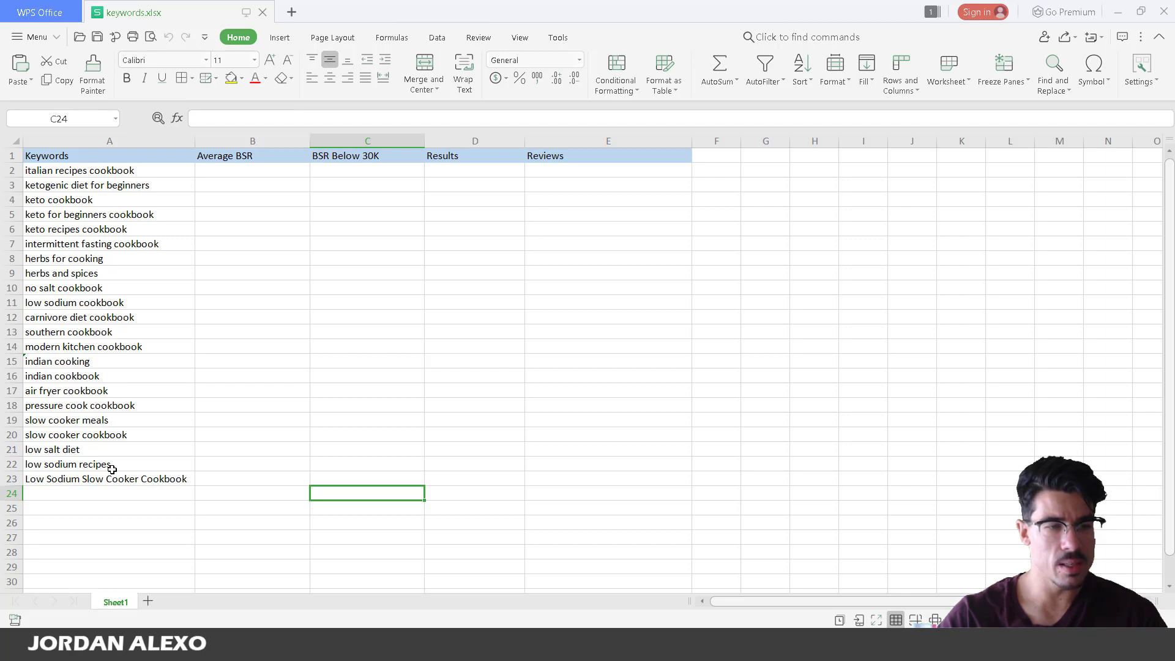
# Copy the "air fryer cookbook" keyword from the list and switch to the Amazon window in Chrome.
pyautogui.click(106, 393)
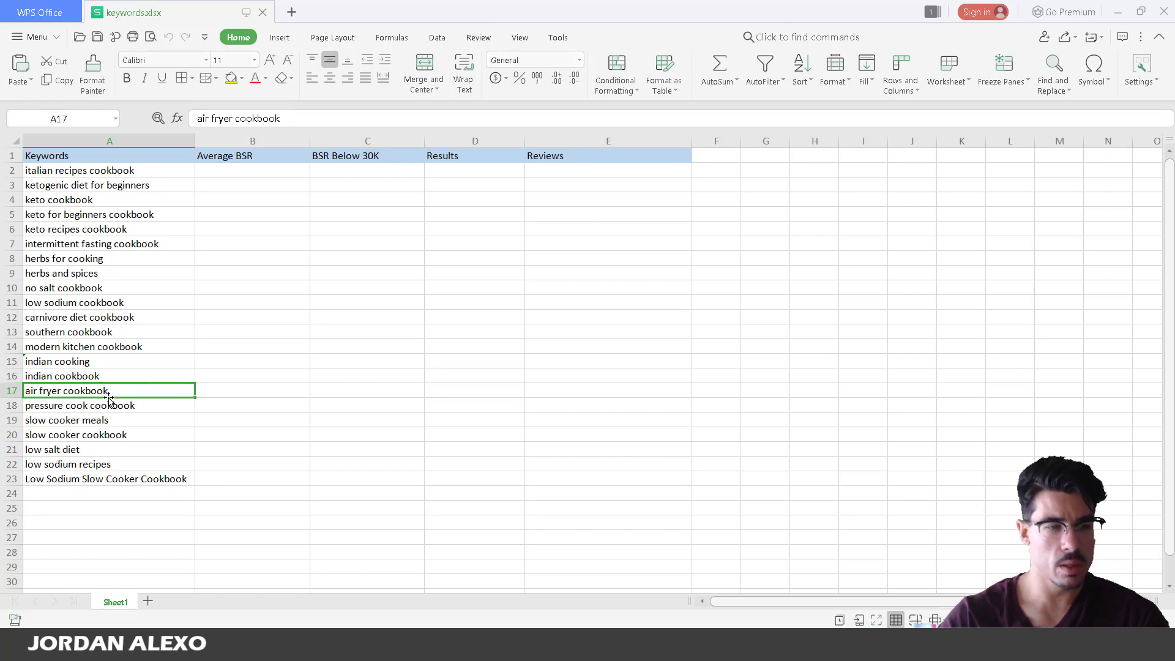
pyautogui.hotkey('ctrl', 'c')
pyautogui.moveTo(245, 650)
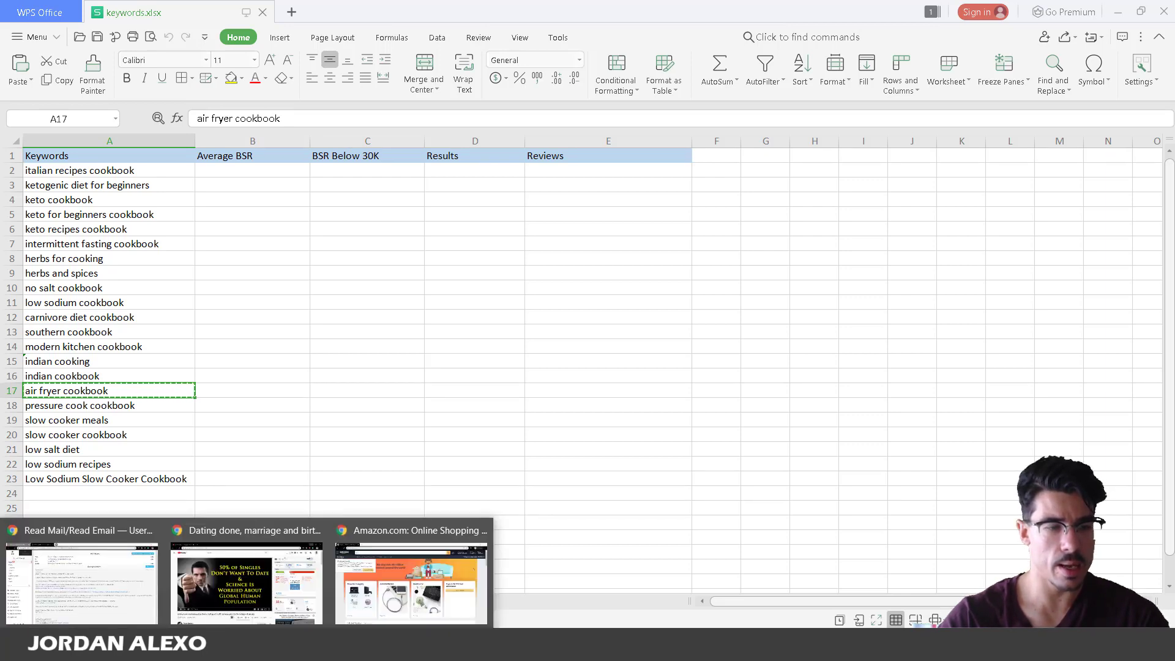
pyautogui.click(361, 591)
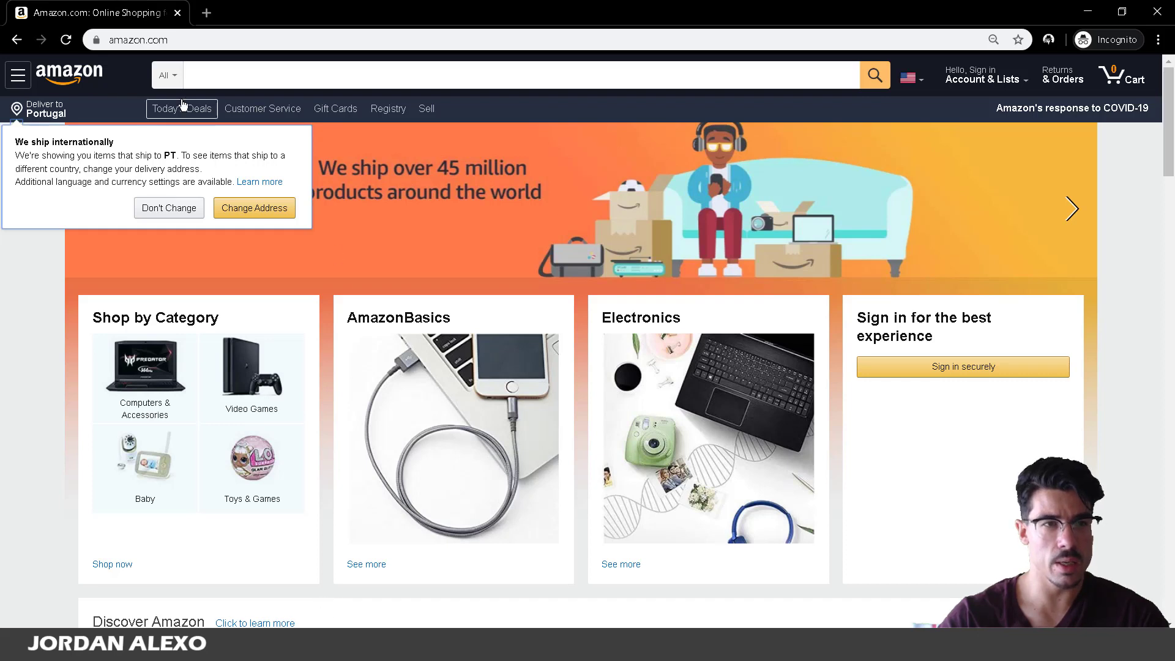
# Limit Amazon's search to the Kindle Store and keep the current delivery address by dismissing the international shipping notice.
pyautogui.click(177, 79)
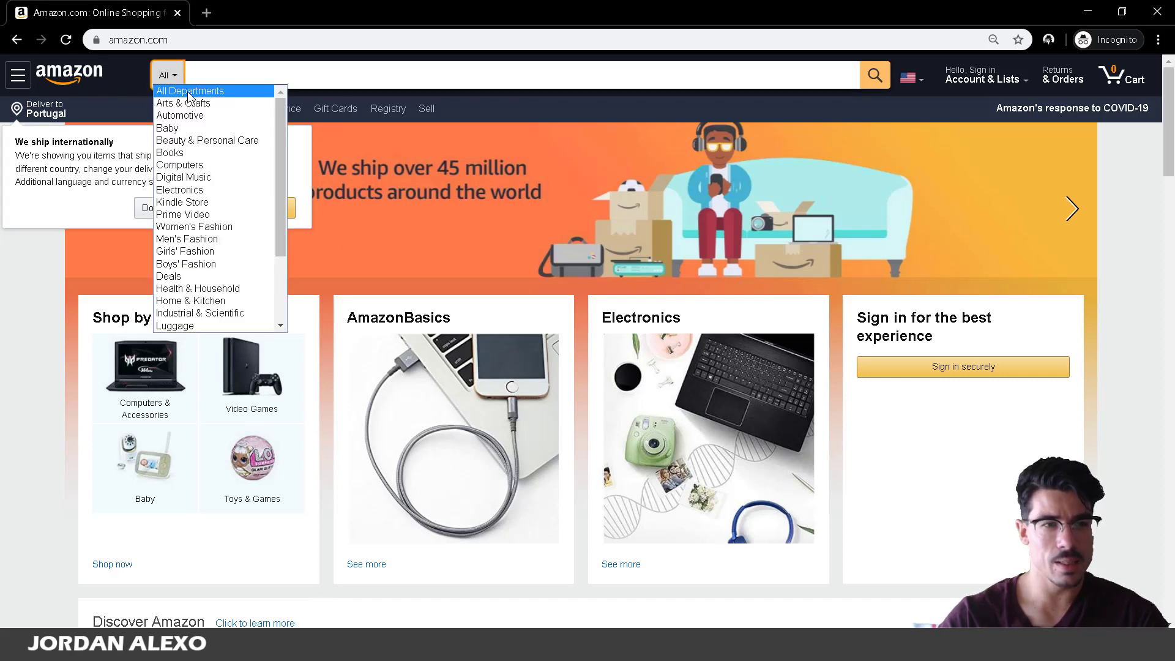
pyautogui.click(212, 199)
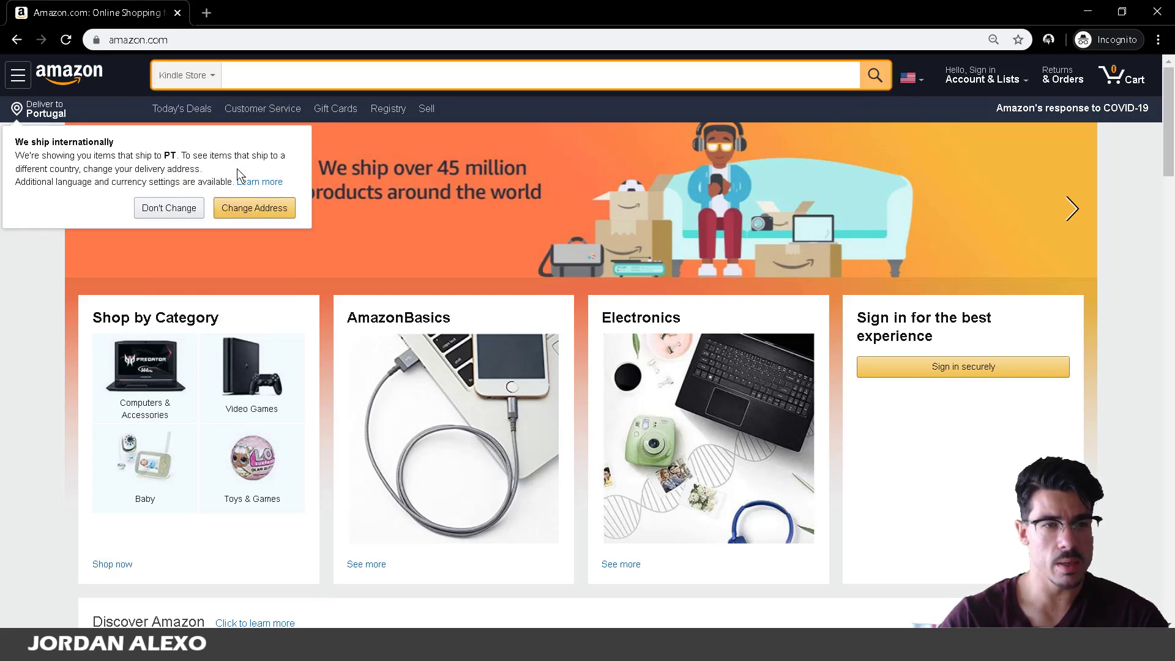
pyautogui.click(179, 209)
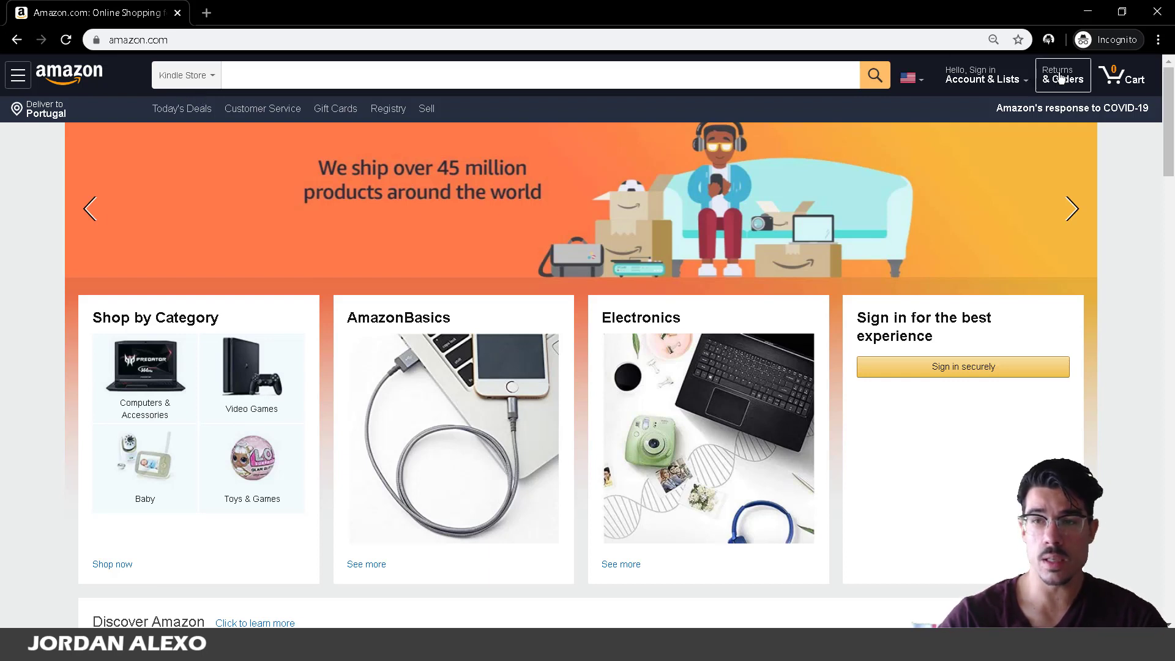
pyautogui.click(1157, 40)
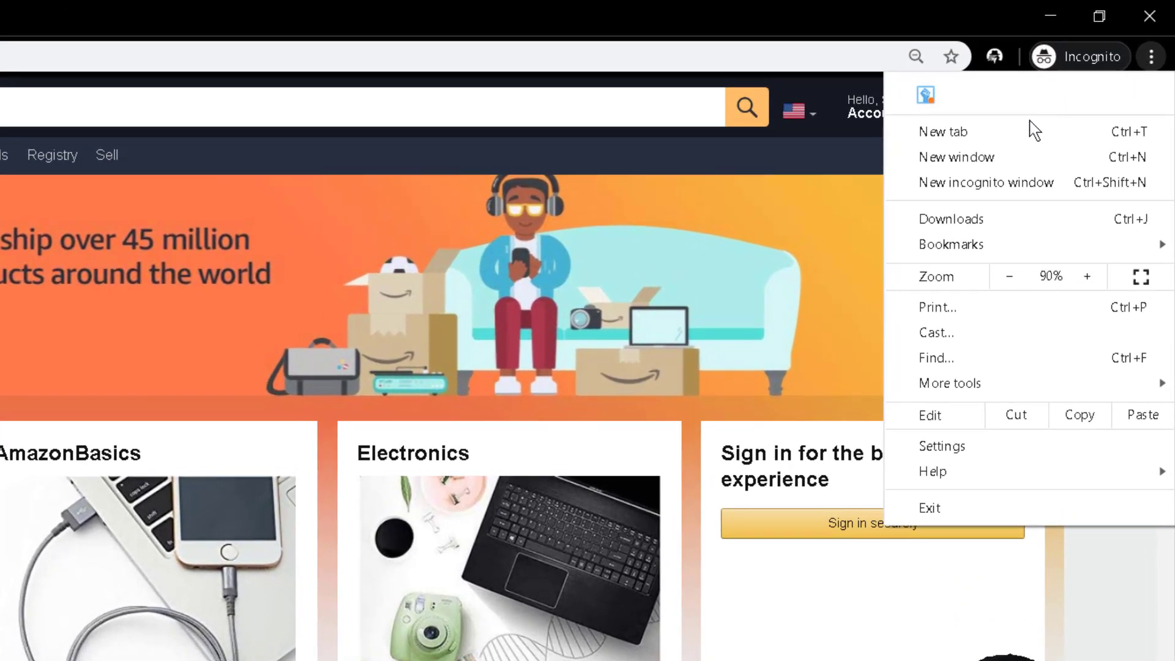
pyautogui.click(998, 191)
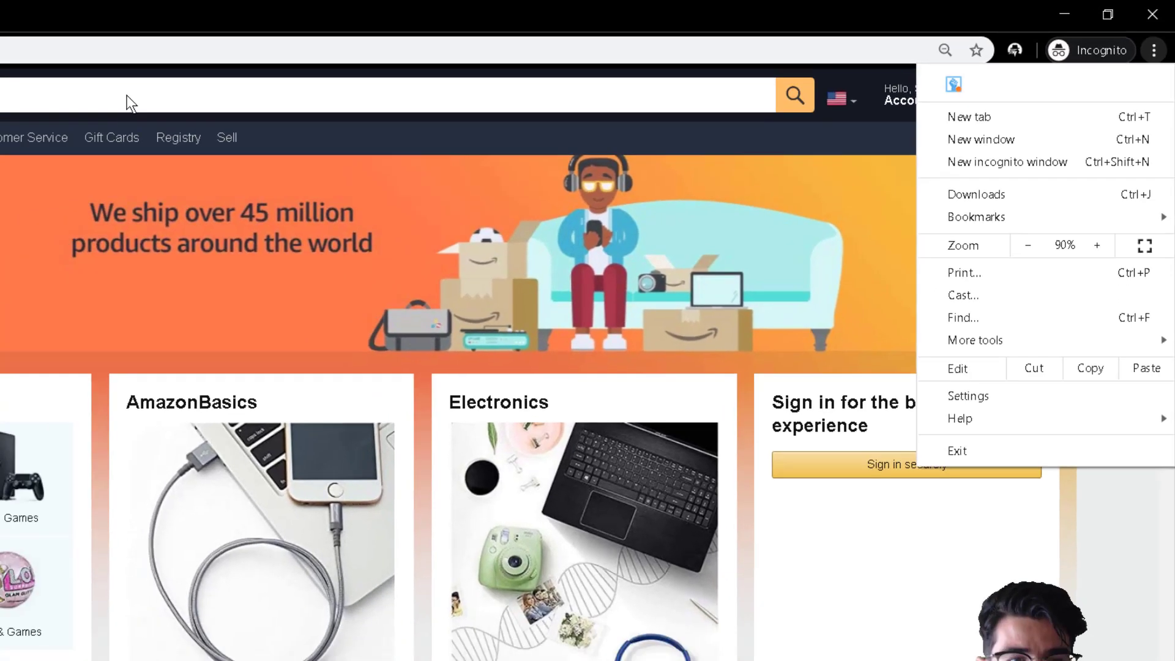
# Search the Kindle Store for the copied keyword "air fryer cookbook".
pyautogui.click(3, 107)
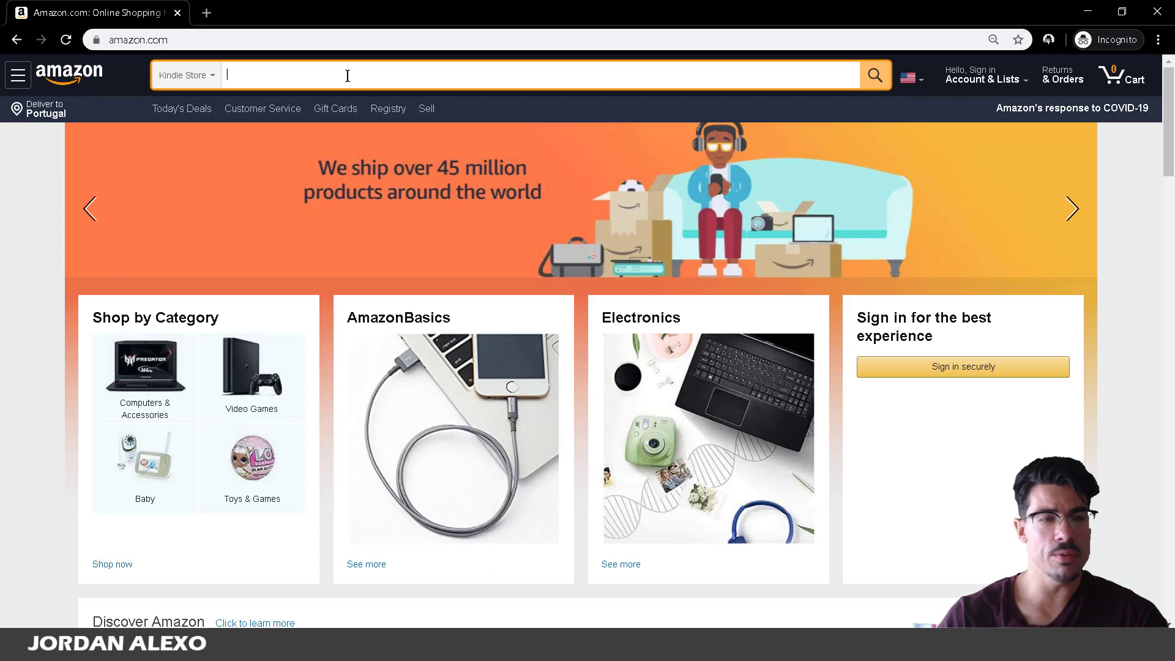
pyautogui.hotkey('ctrl', 'v')
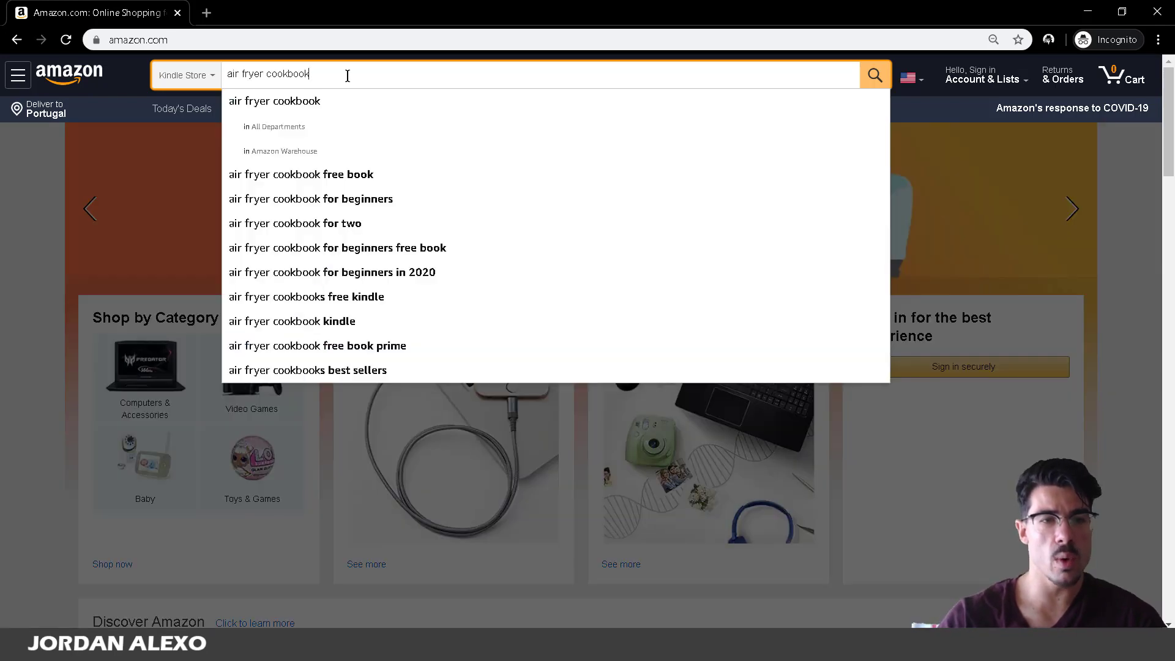
pyautogui.press('Return')
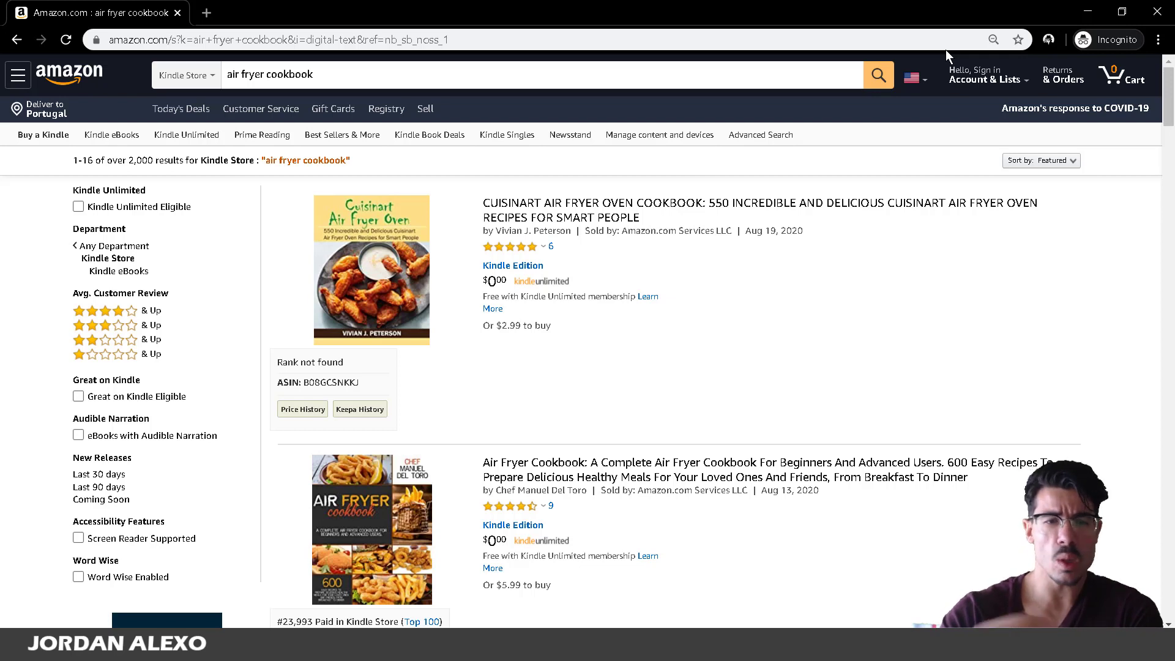
# Examine the air fryer cookbook results in KDSPY, plus the sales rank and product details shown with individual Amazon listings.
pyautogui.click(1050, 41)
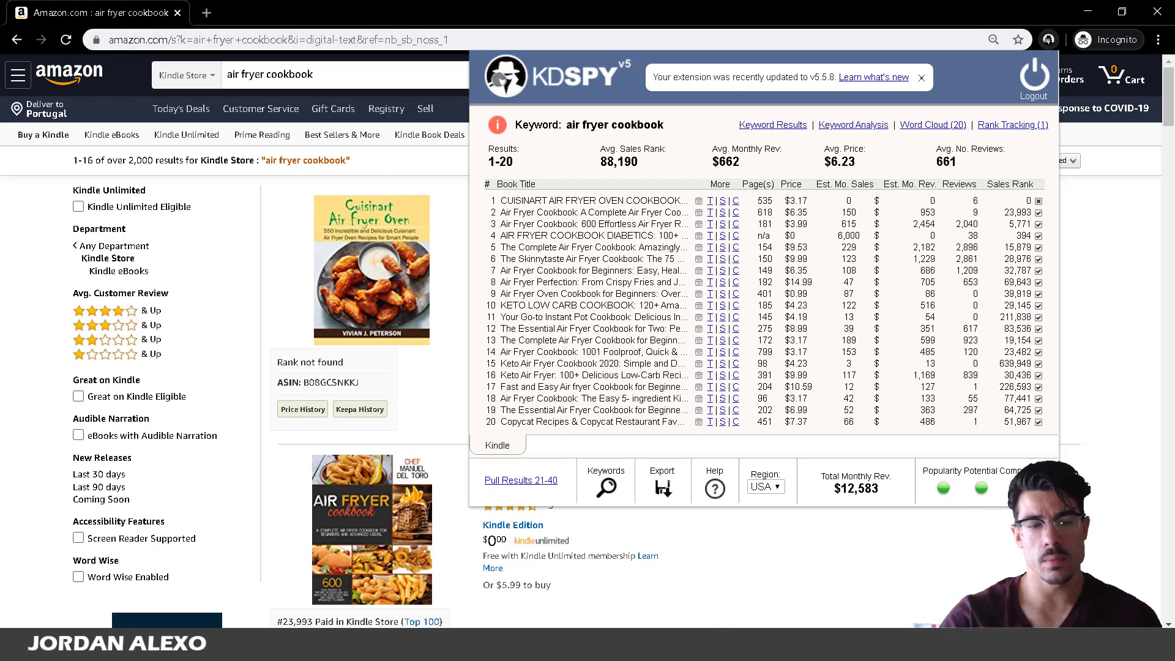
pyautogui.click(1122, 197)
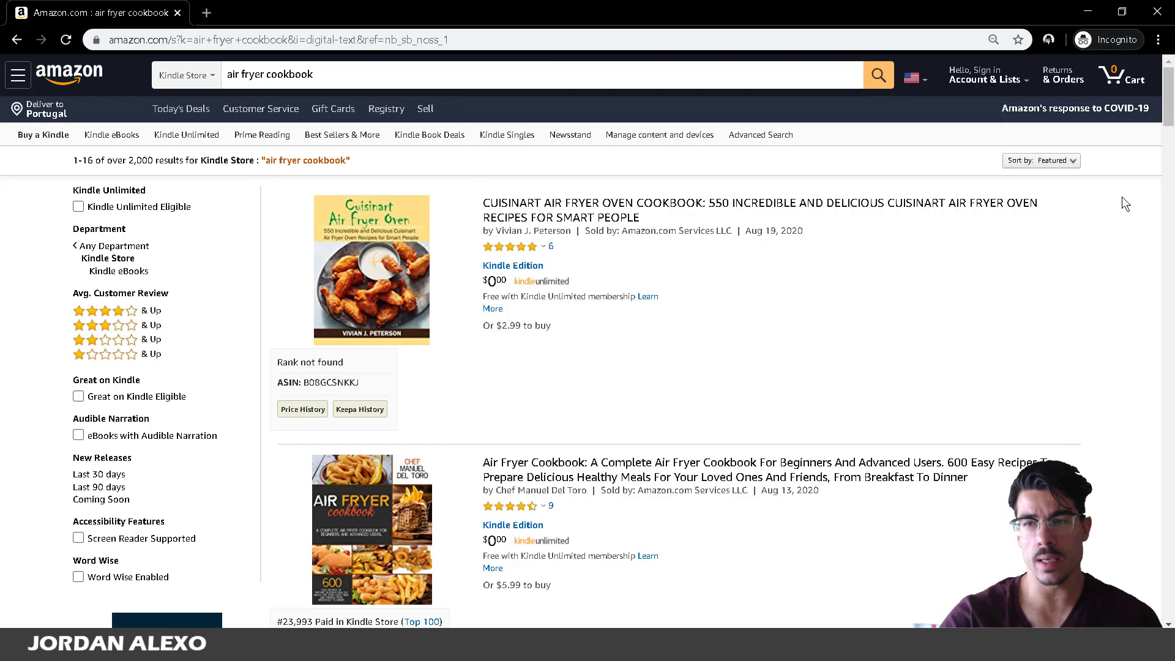
pyautogui.moveTo(1167, 113); pyautogui.dragTo(722, 230)
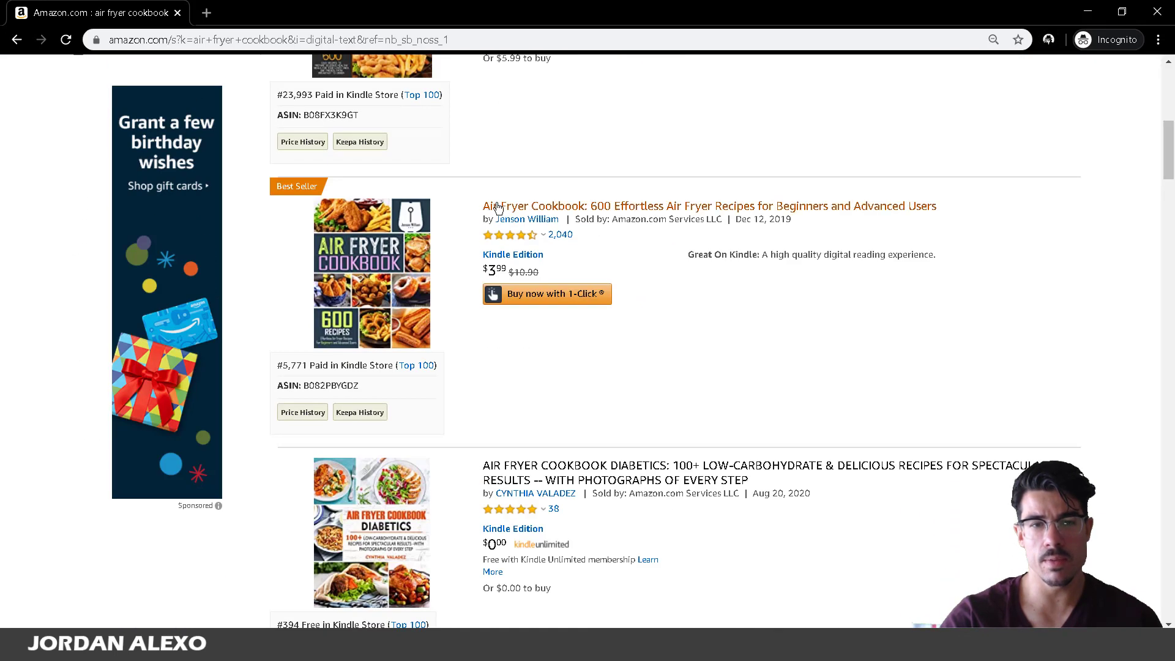
pyautogui.moveTo(367, 318)
pyautogui.scroll(-1, 361, 294)
pyautogui.rightClick(353, 232)
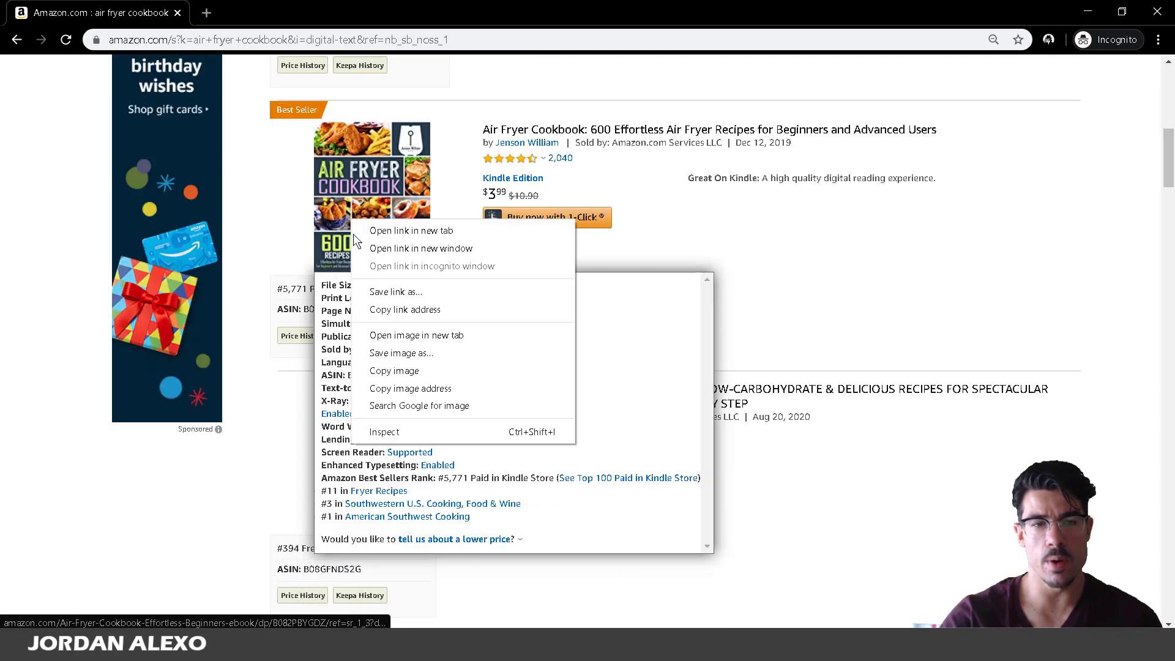
pyautogui.click(392, 231)
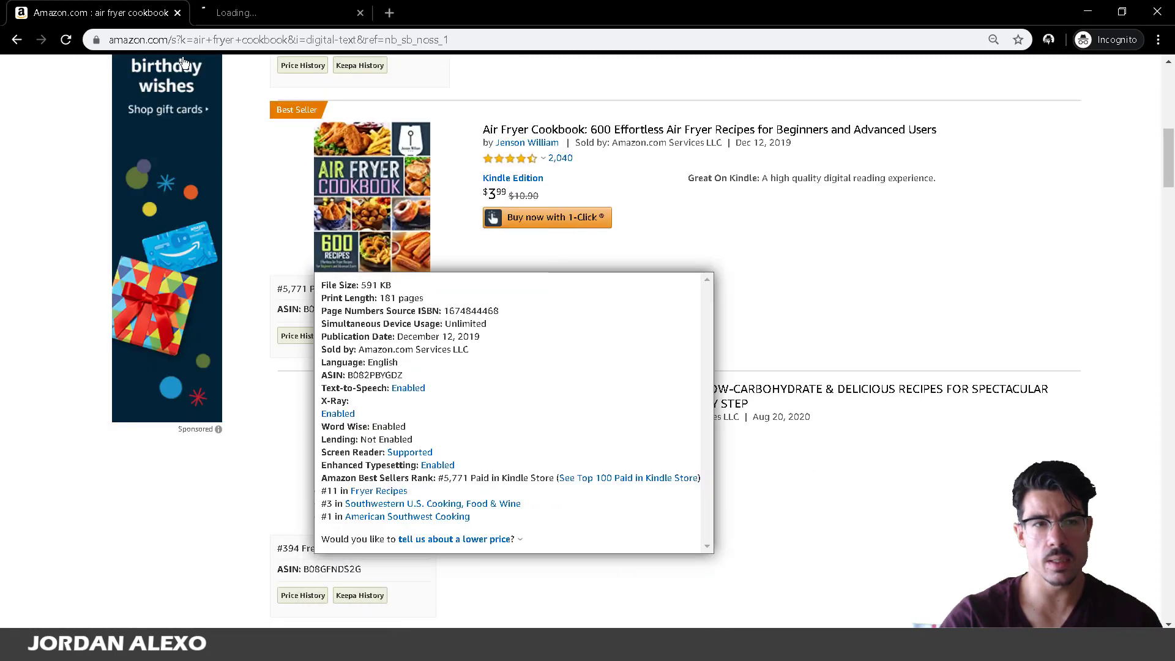
pyautogui.click(361, 14)
pyautogui.scroll(-12, 884, 373)
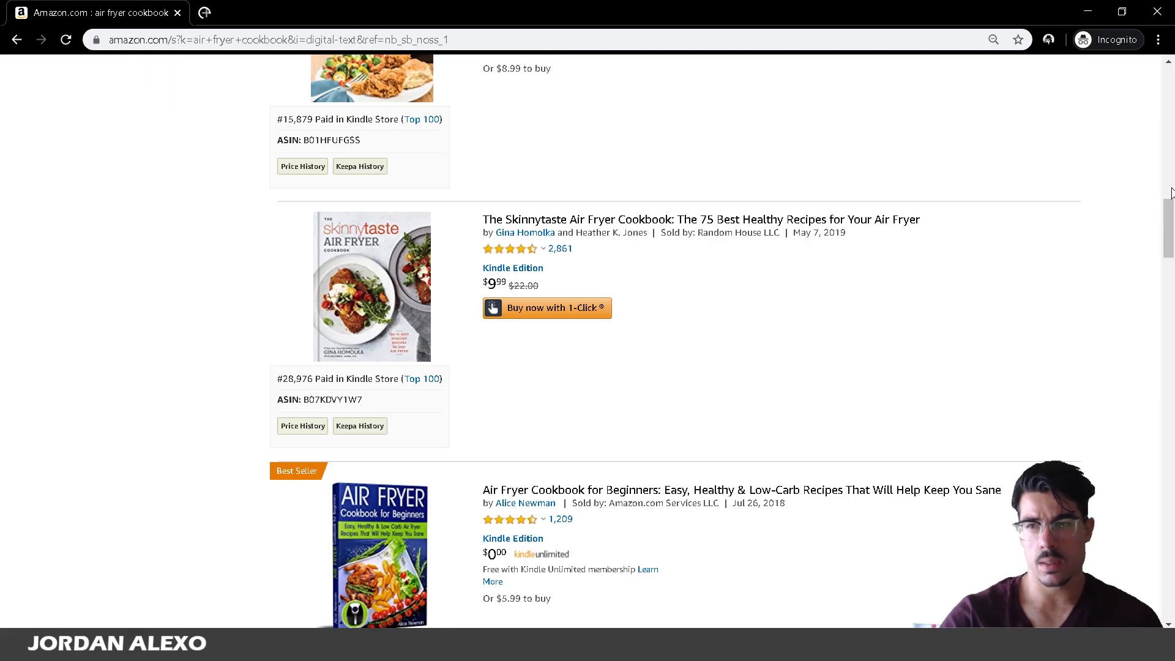
pyautogui.moveTo(1169, 202); pyautogui.dragTo(1169, 58)
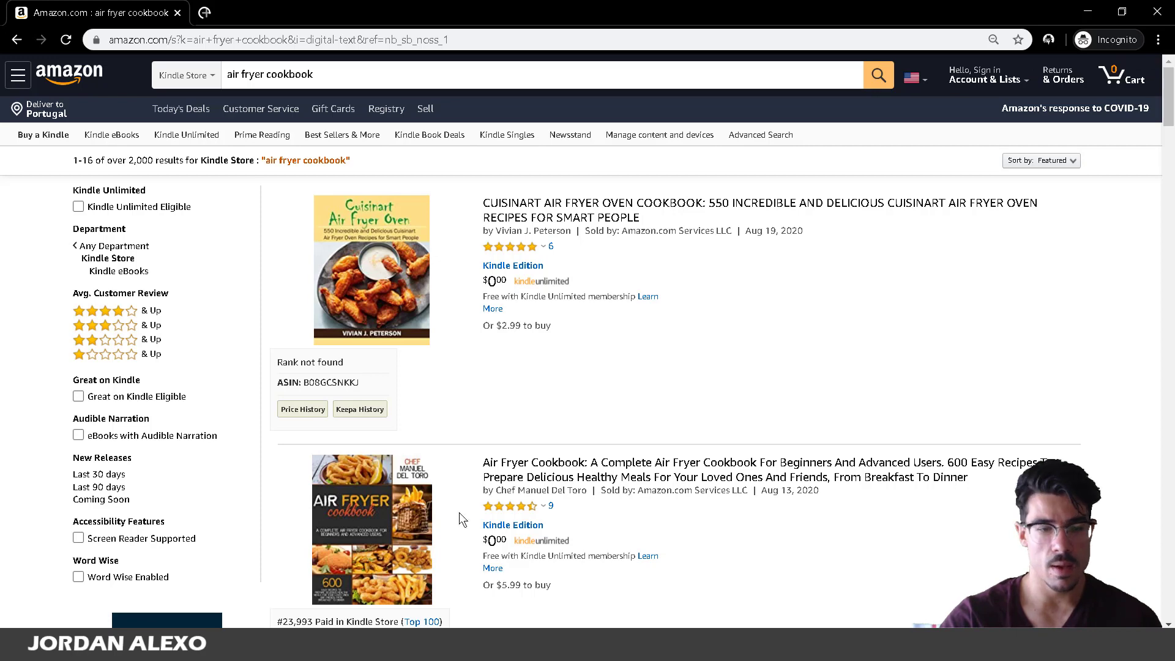
# Switch to keywords.xlsx in WPS Office and extend the "Average BSR" header to read "Average BSR 200k".
pyautogui.moveTo(246, 649)
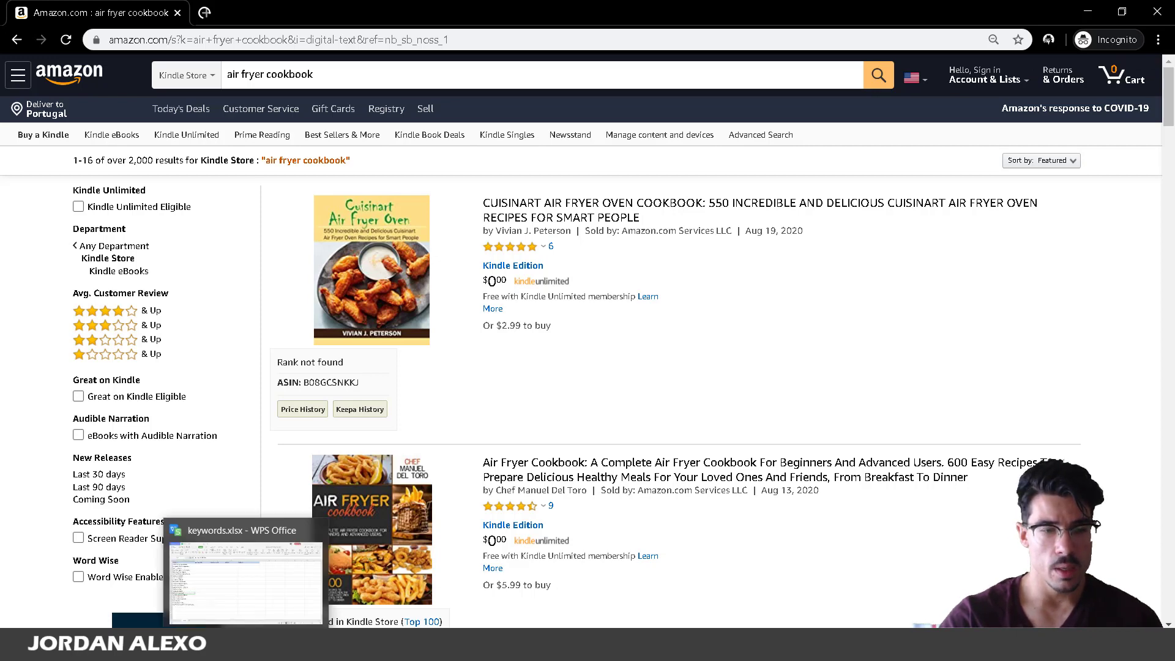
pyautogui.click(246, 649)
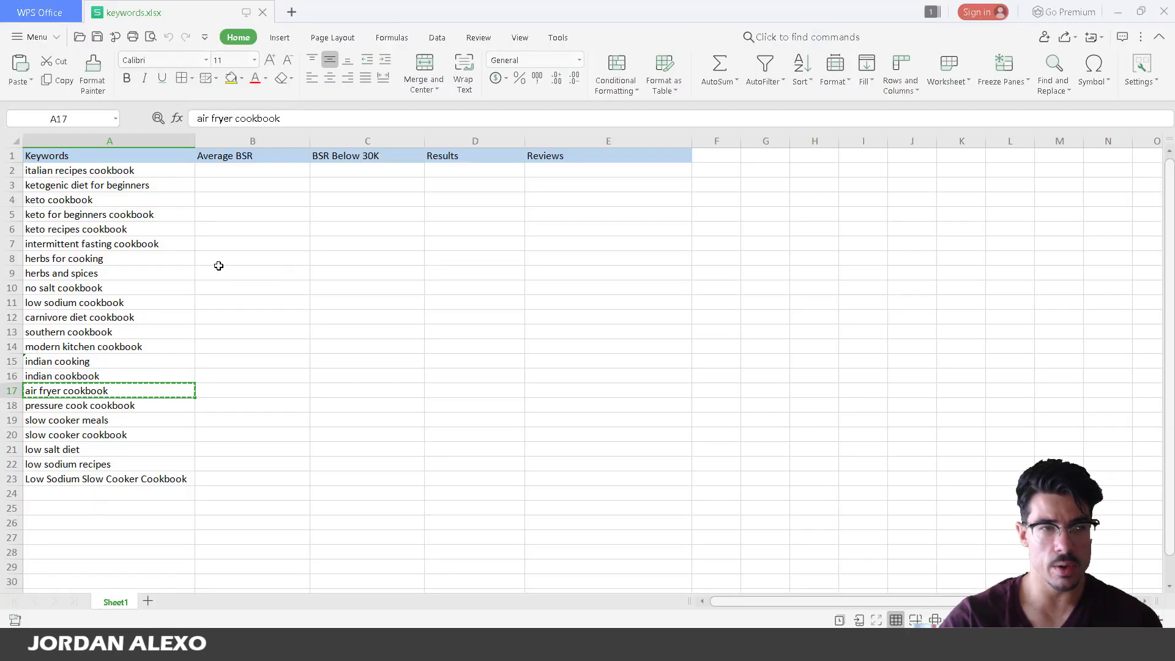
pyautogui.doubleClick(260, 156)
pyautogui.write('20')
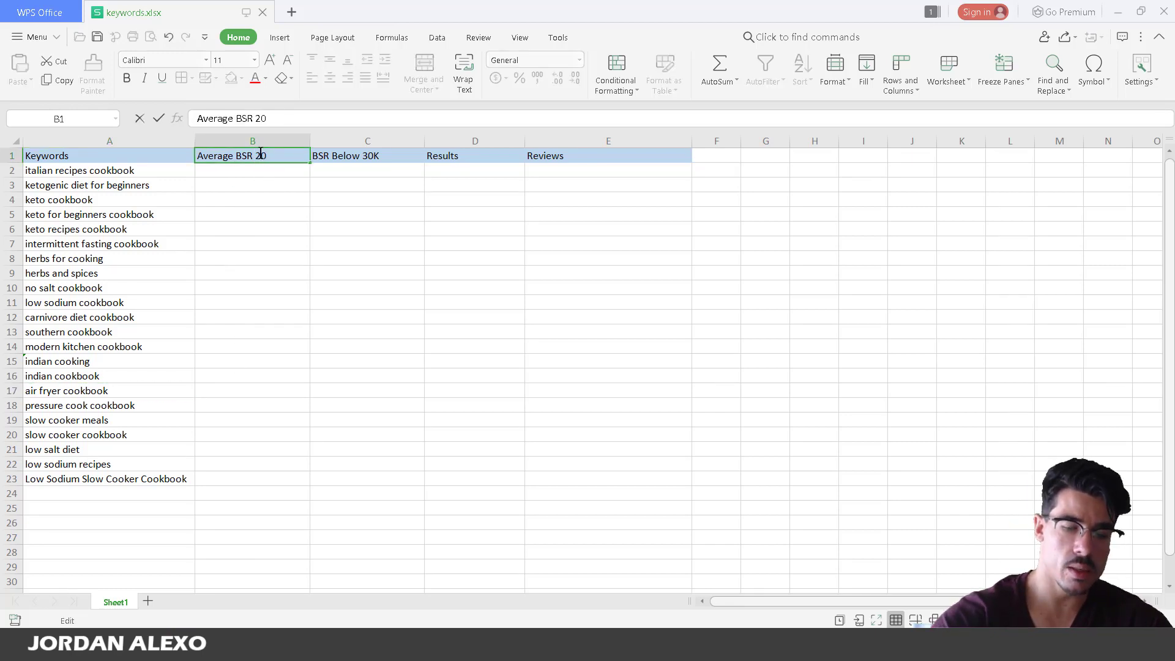
pyautogui.write('0k')
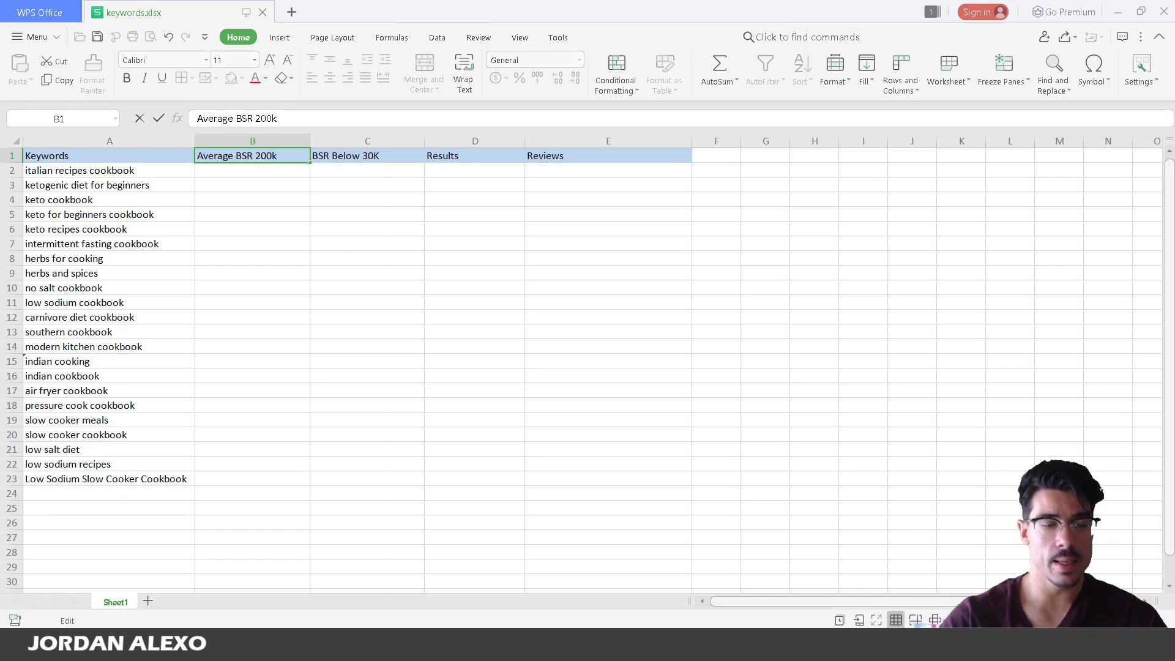
# Switch back to the Amazon results in Chrome and open the KDSPY analysis for air fryer cookbook.
pyautogui.moveTo(244, 643)
pyautogui.click(397, 590)
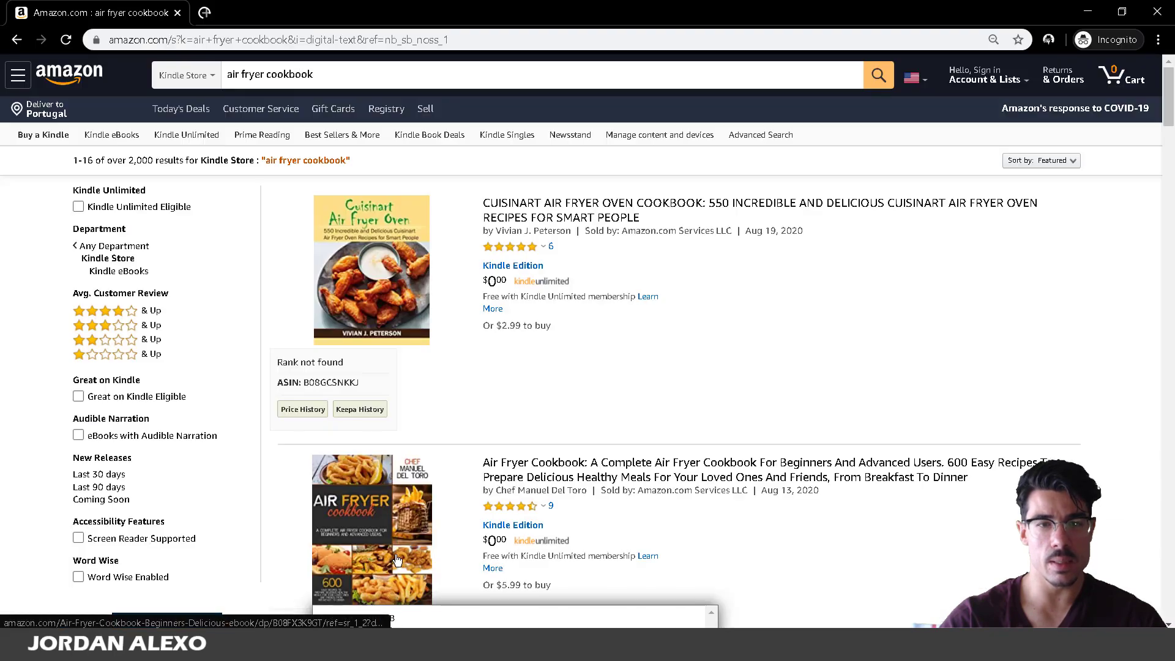
pyautogui.click(1052, 38)
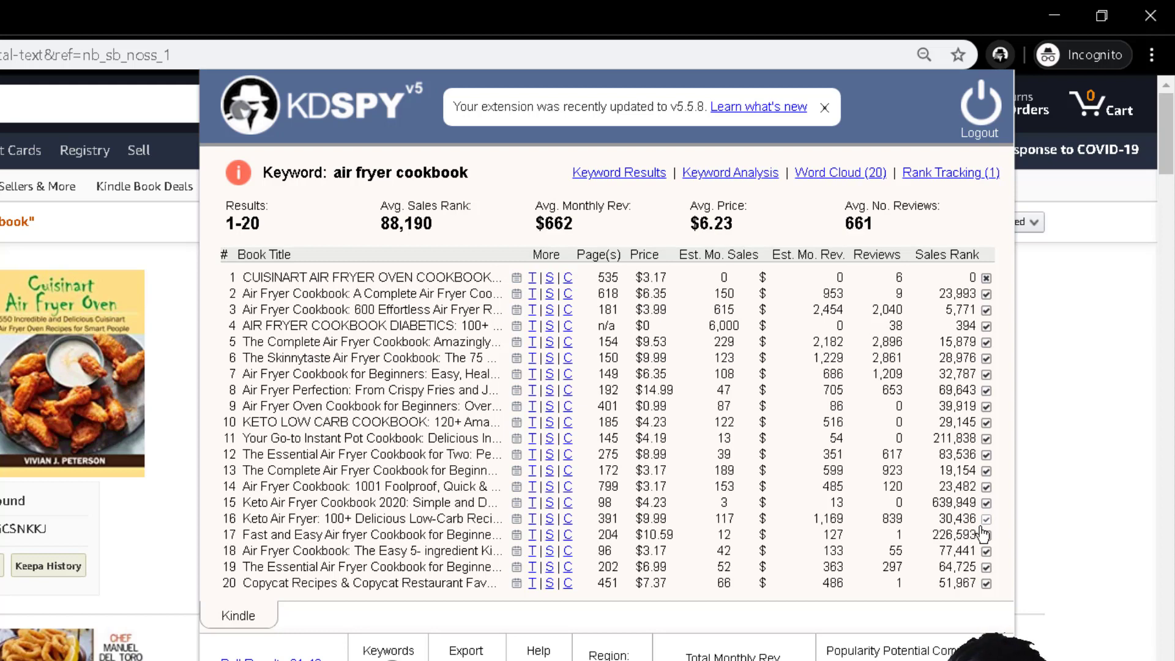
# Temporarily exclude book 15, the Keto Air Fryer Cookbook 2020, from the KDSPY averages and include it again.
pyautogui.click(986, 503)
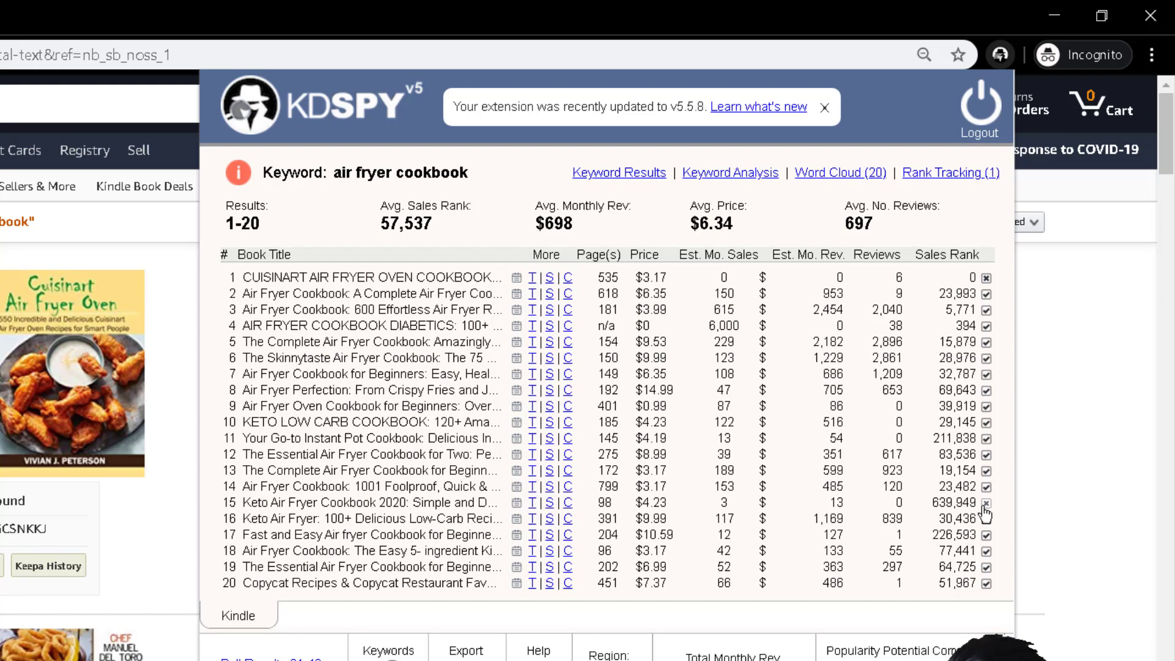
pyautogui.click(984, 508)
pyautogui.click(983, 508)
pyautogui.click(984, 508)
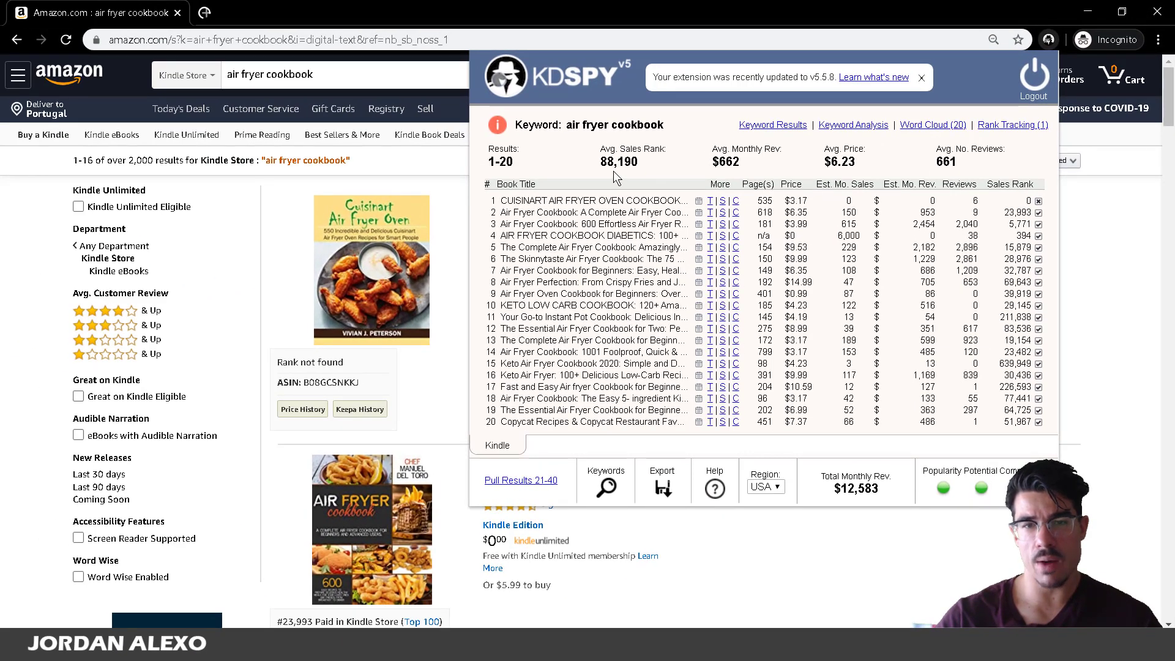
# Switch to keywords.xlsx and record 88 as the average BSR for air fryer cookbook in B17, finishing on C17.
pyautogui.moveTo(246, 645)
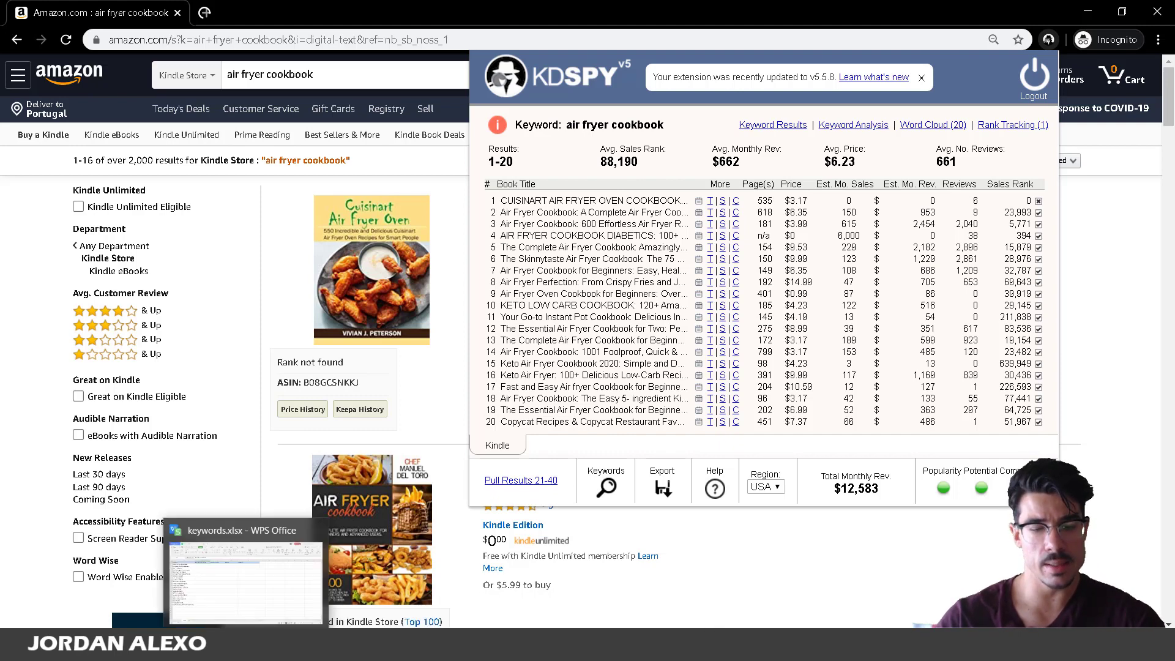
pyautogui.click(244, 581)
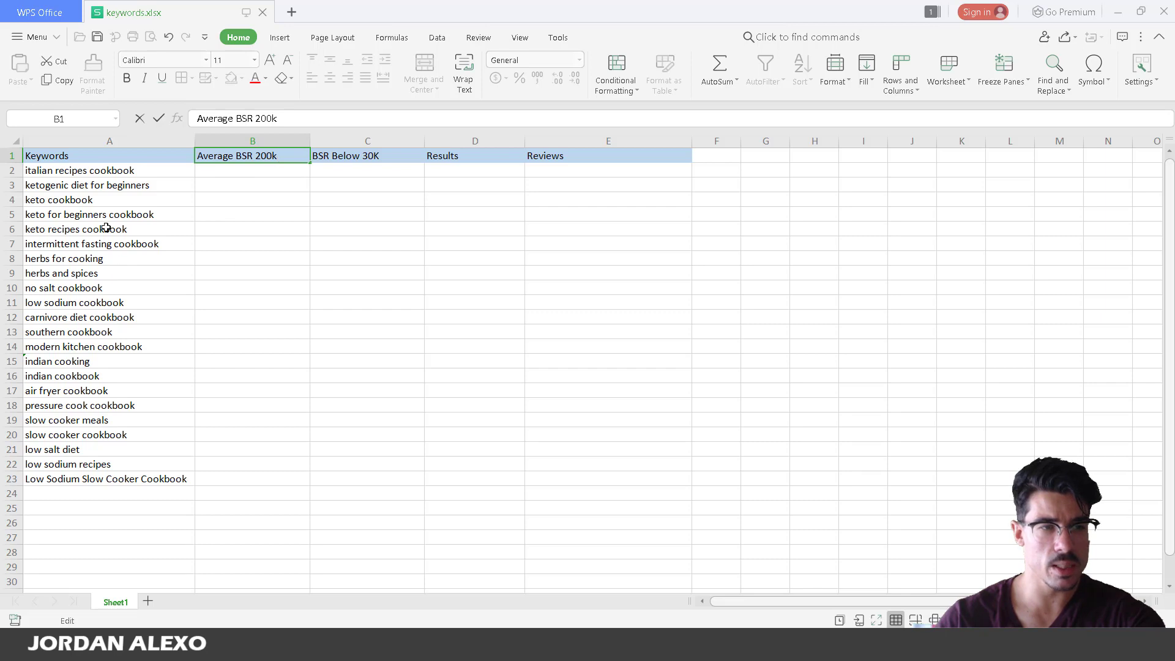
pyautogui.click(243, 392)
pyautogui.write('88')
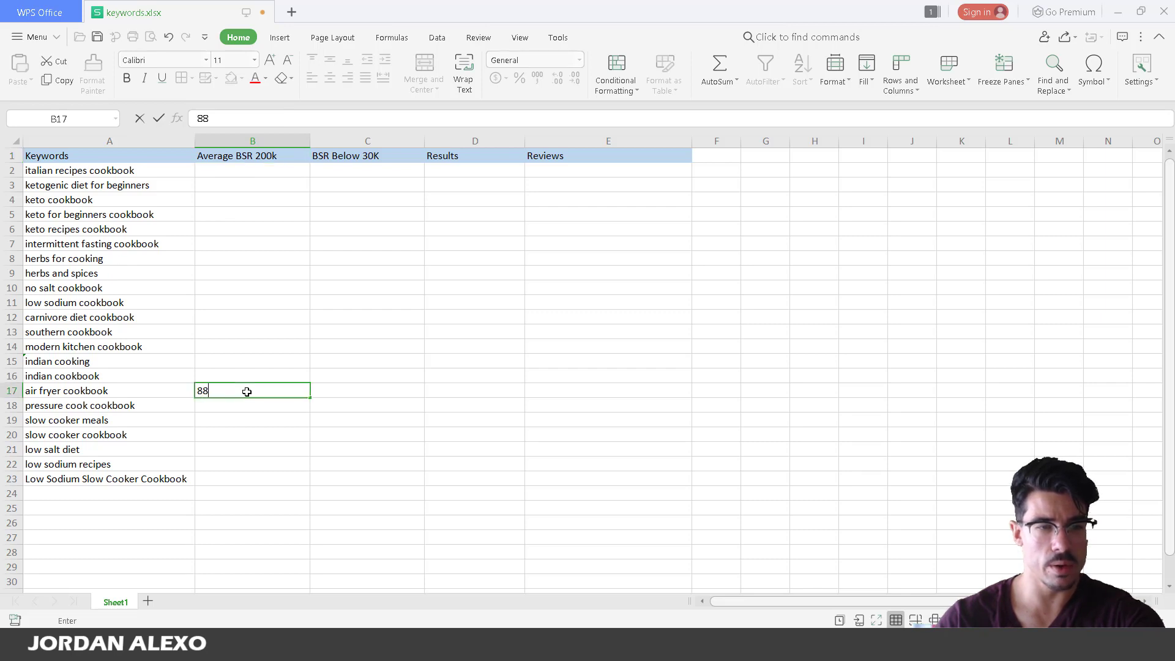
pyautogui.click(330, 403)
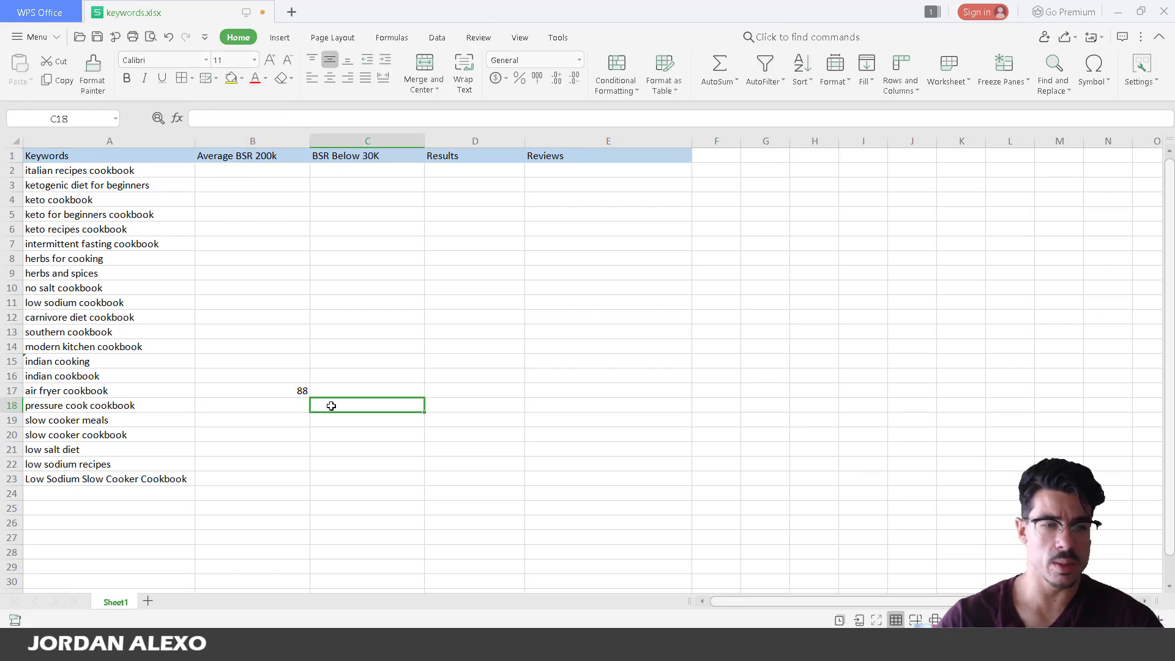
pyautogui.click(288, 391)
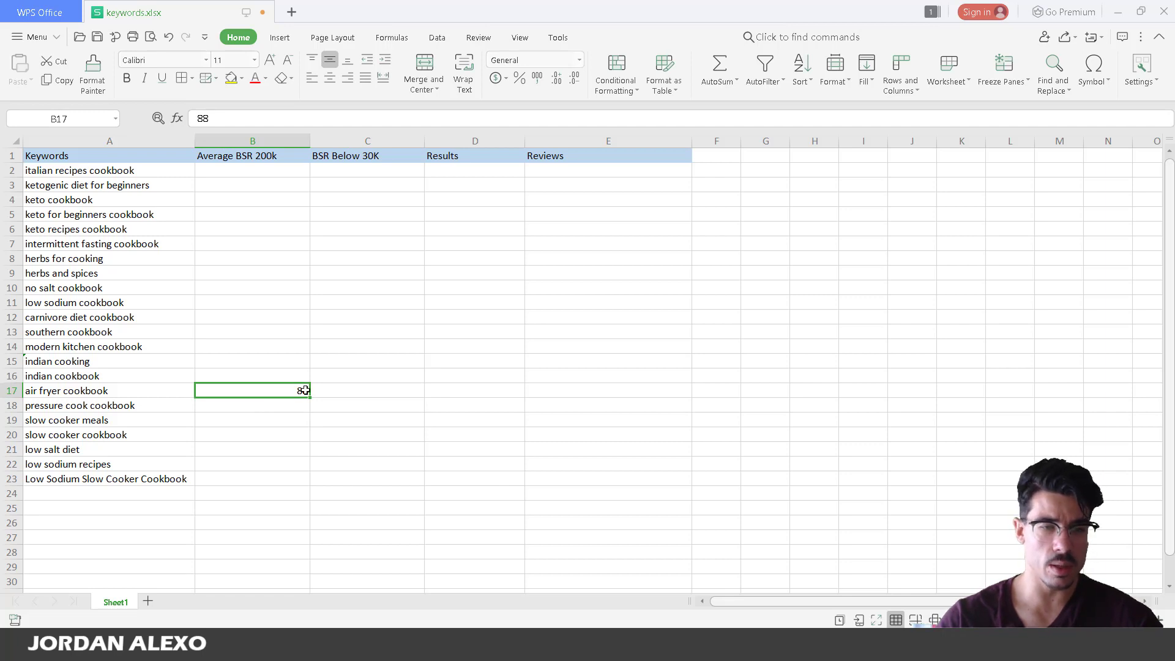
pyautogui.click(318, 390)
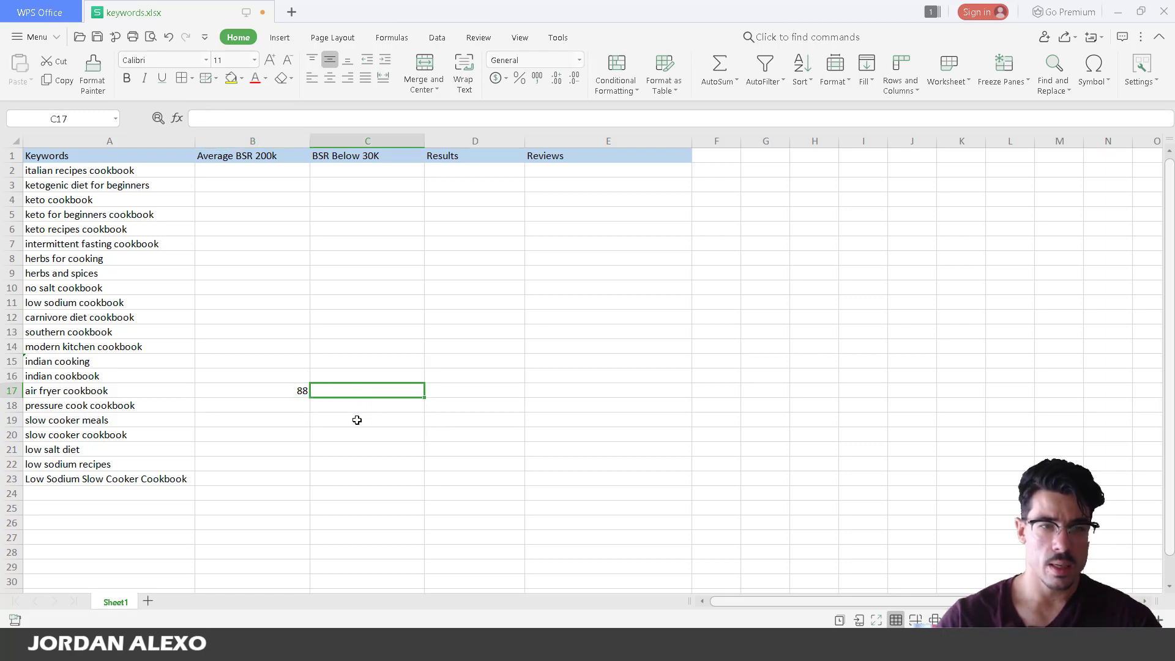
# Check the air fryer cookbook analysis in Chrome, and record 9 under BSR Below 30K in C17 of keywords.xlsx.
pyautogui.moveTo(117, 618)
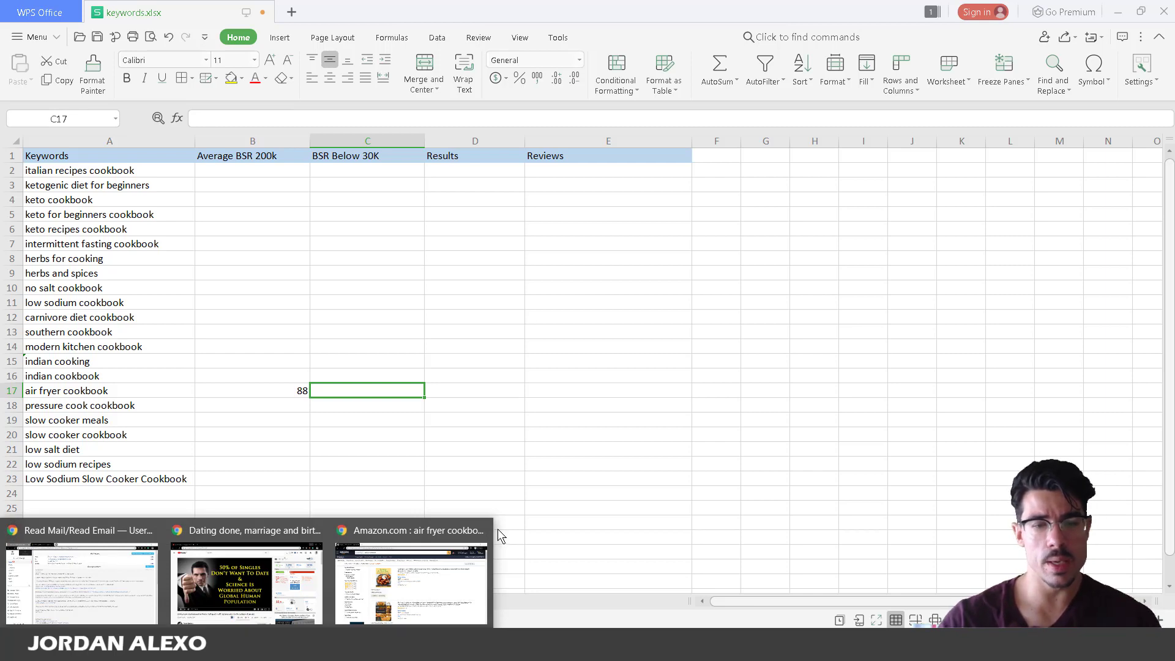
pyautogui.click(456, 552)
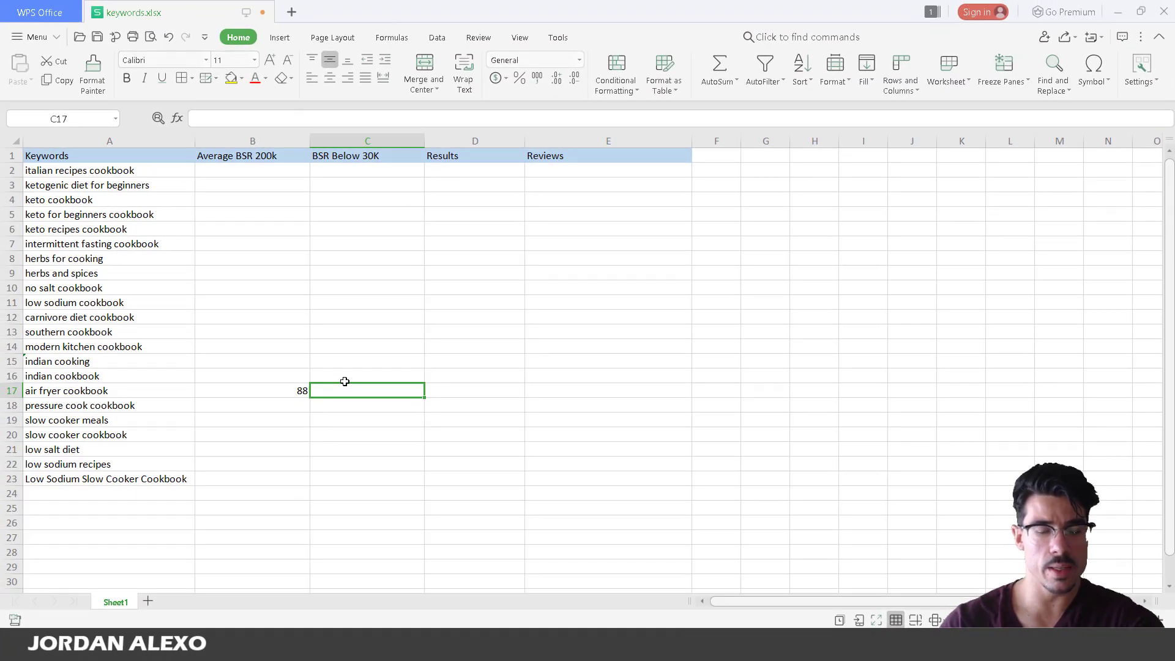
pyautogui.write('9')
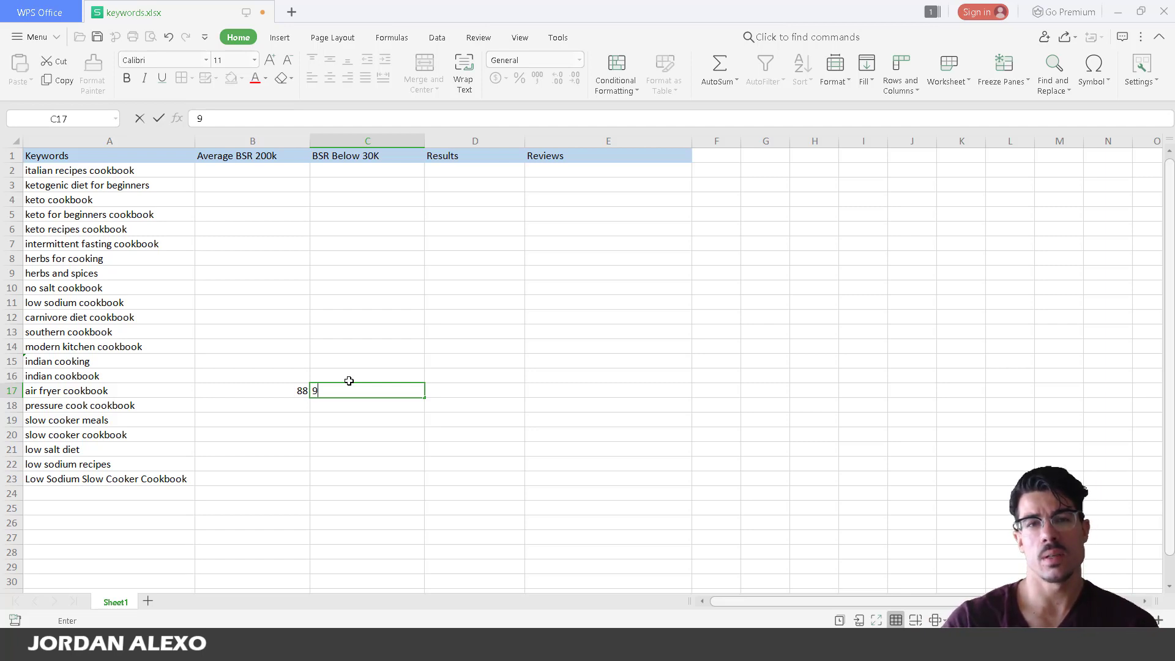
pyautogui.click(257, 386)
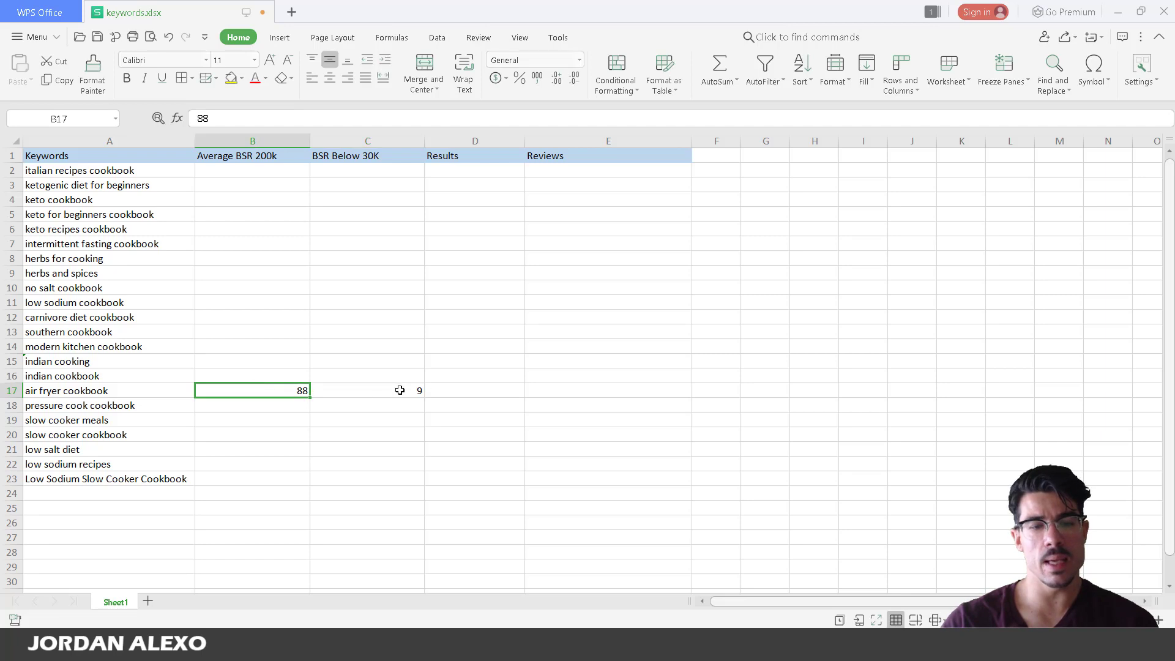
# Review the air fryer cookbook row's average BSR and BSR Below 30K entries against their column headers.
pyautogui.click(400, 390)
pyautogui.click(237, 388)
pyautogui.click(431, 391)
pyautogui.click(377, 393)
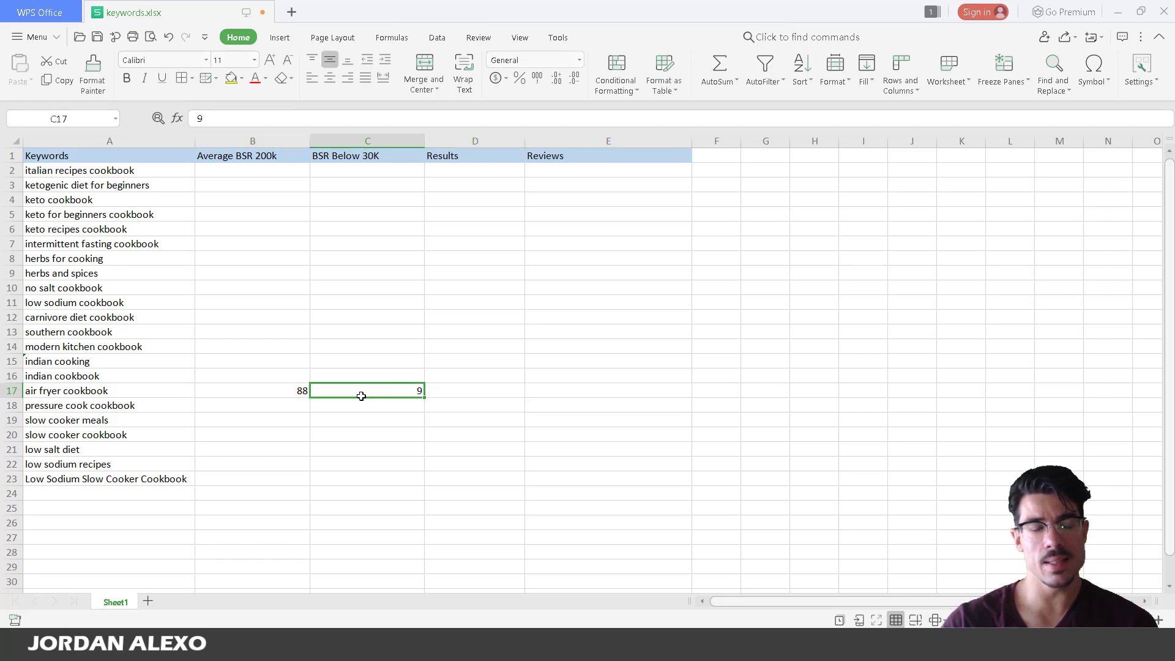
pyautogui.click(269, 391)
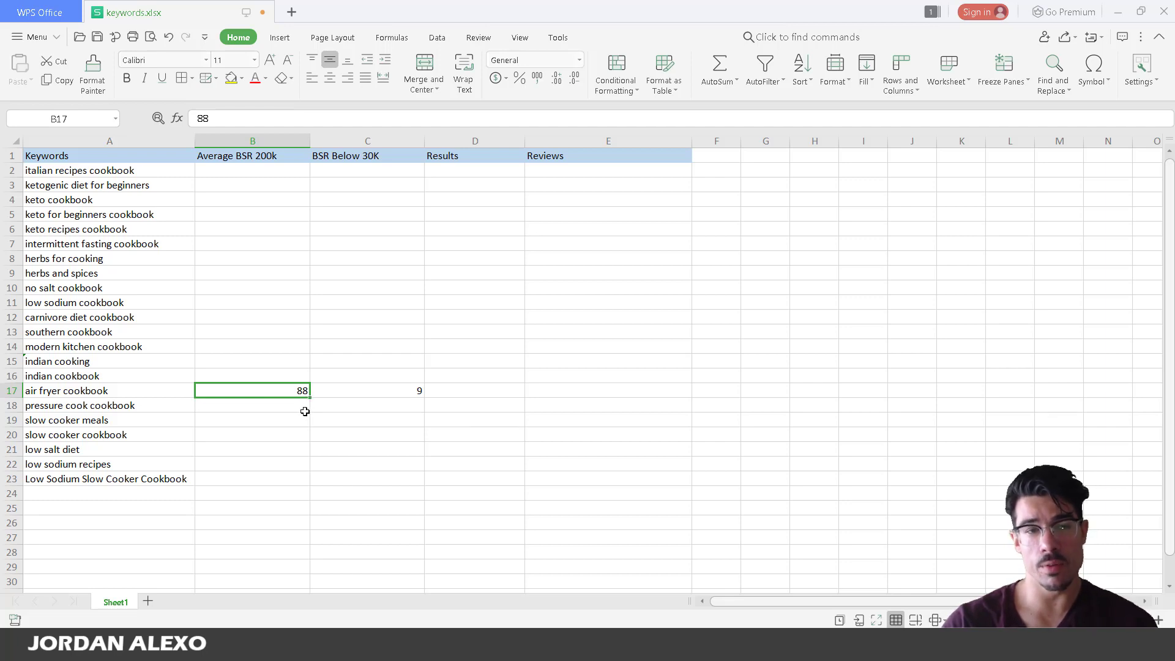
pyautogui.click(222, 159)
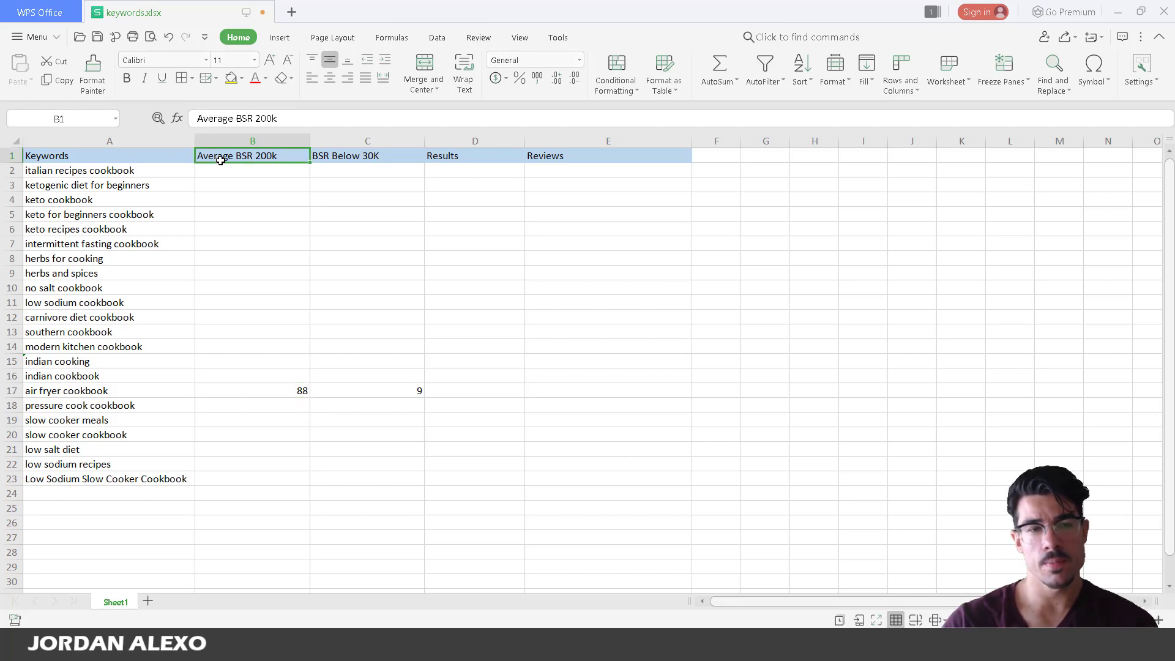
pyautogui.click(232, 395)
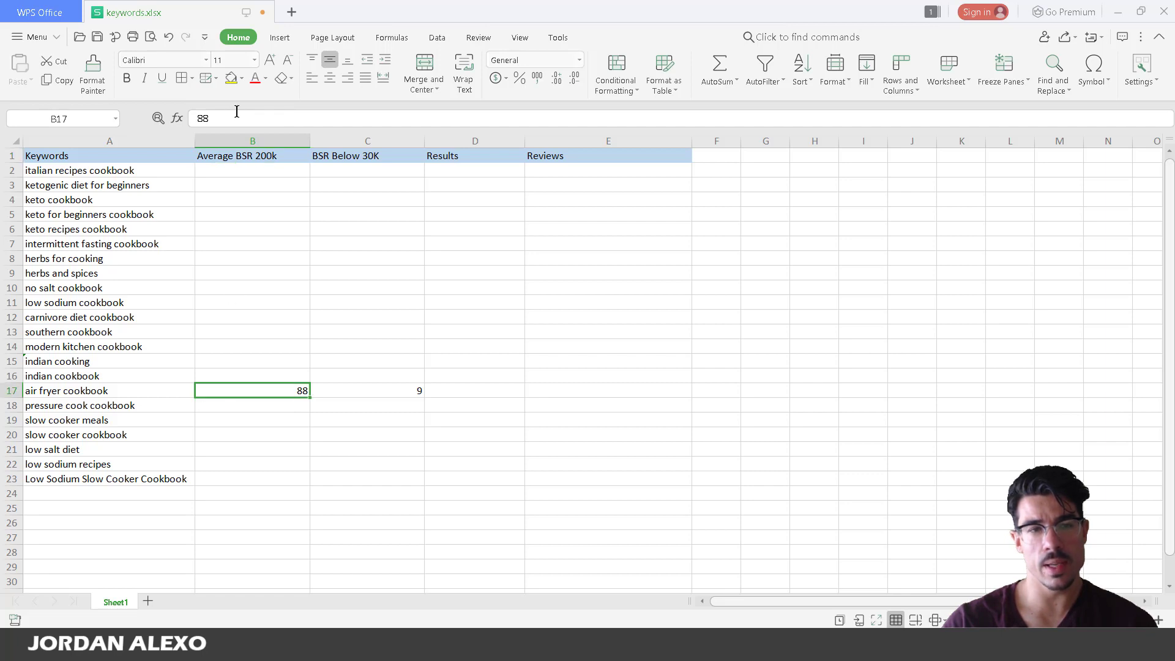
pyautogui.click(238, 156)
pyautogui.click(240, 395)
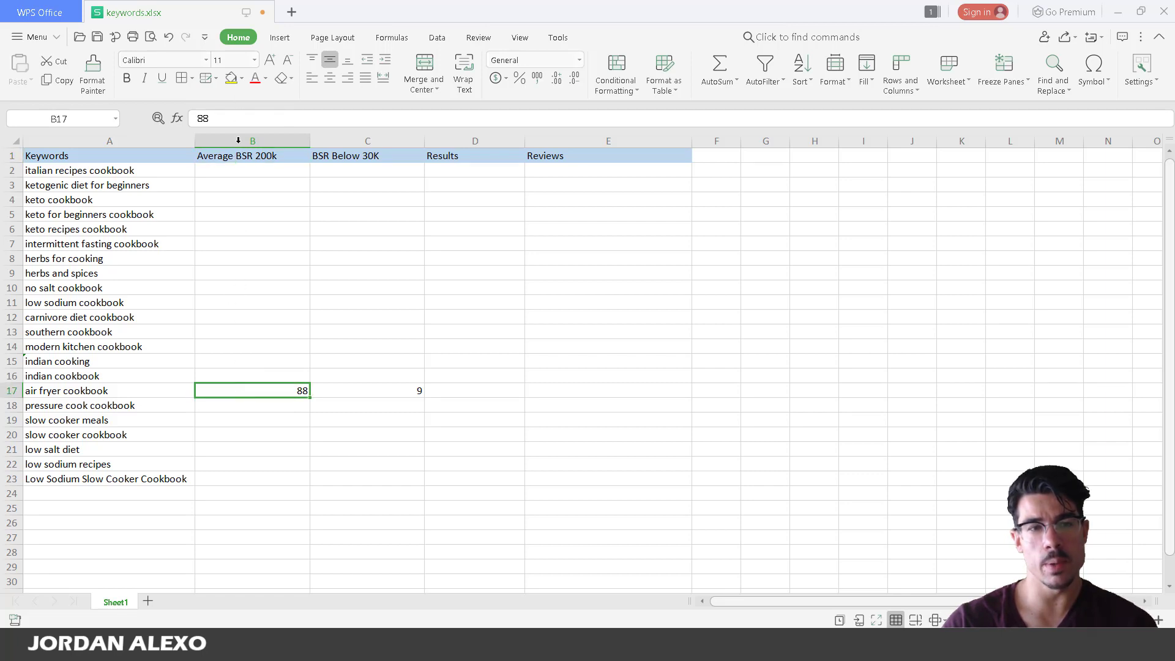
pyautogui.click(237, 172)
pyautogui.click(237, 159)
pyautogui.click(232, 390)
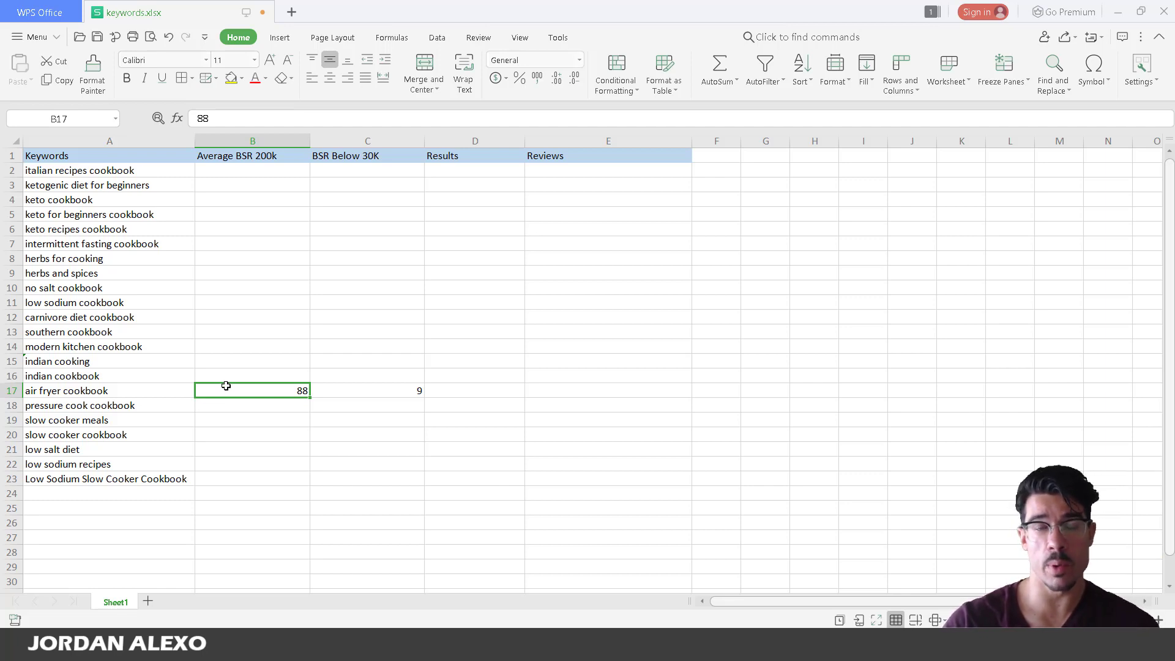
pyautogui.click(385, 158)
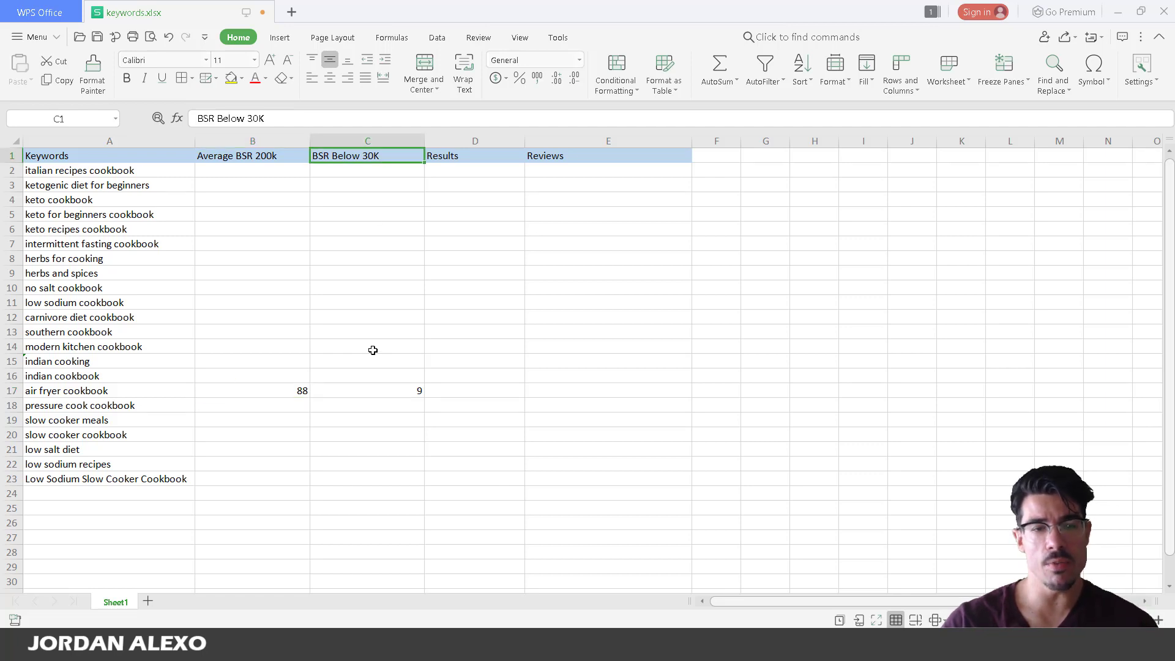
pyautogui.click(369, 386)
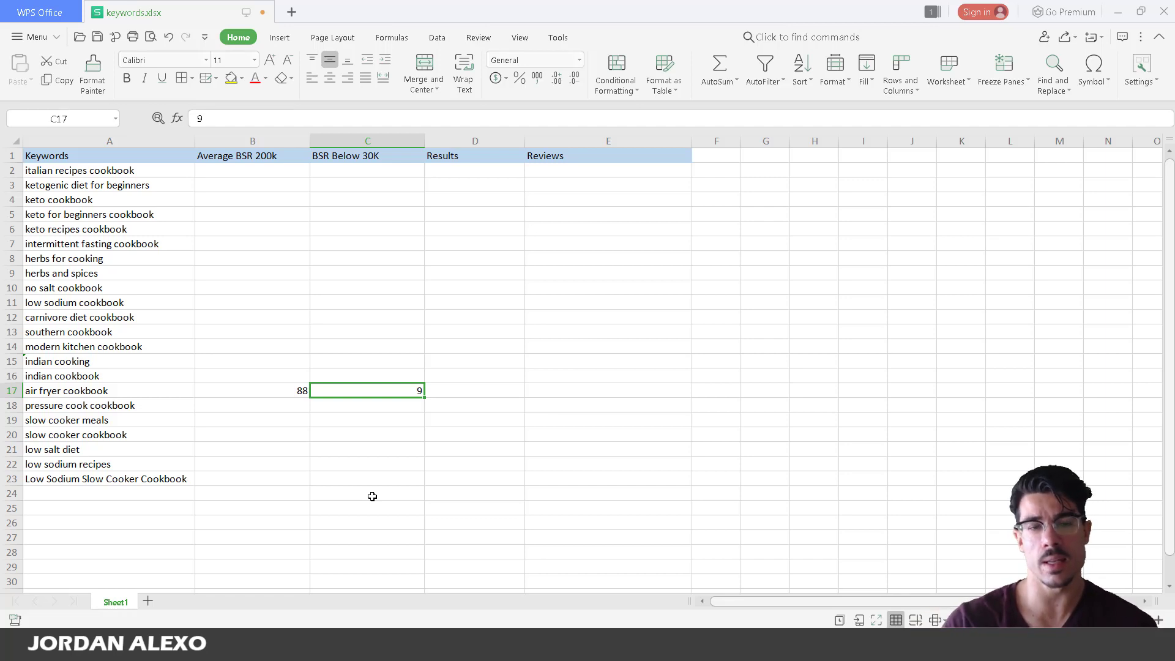
pyautogui.click(87, 392)
pyautogui.click(338, 392)
pyautogui.click(260, 395)
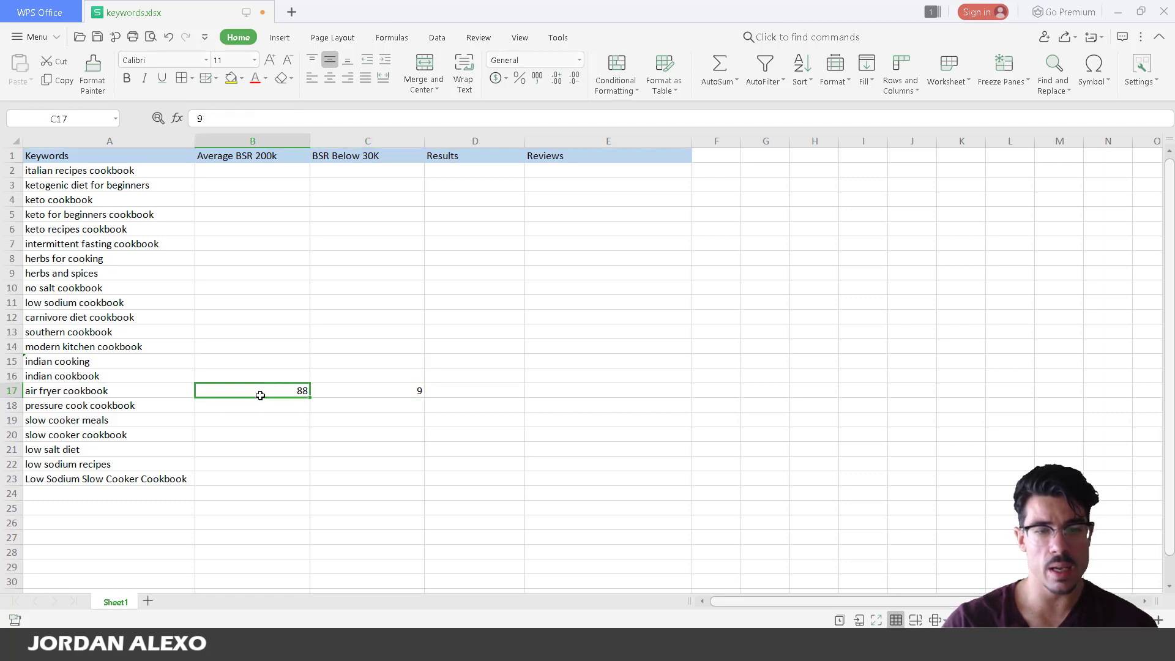
pyautogui.click(362, 403)
pyautogui.click(325, 390)
pyautogui.click(95, 392)
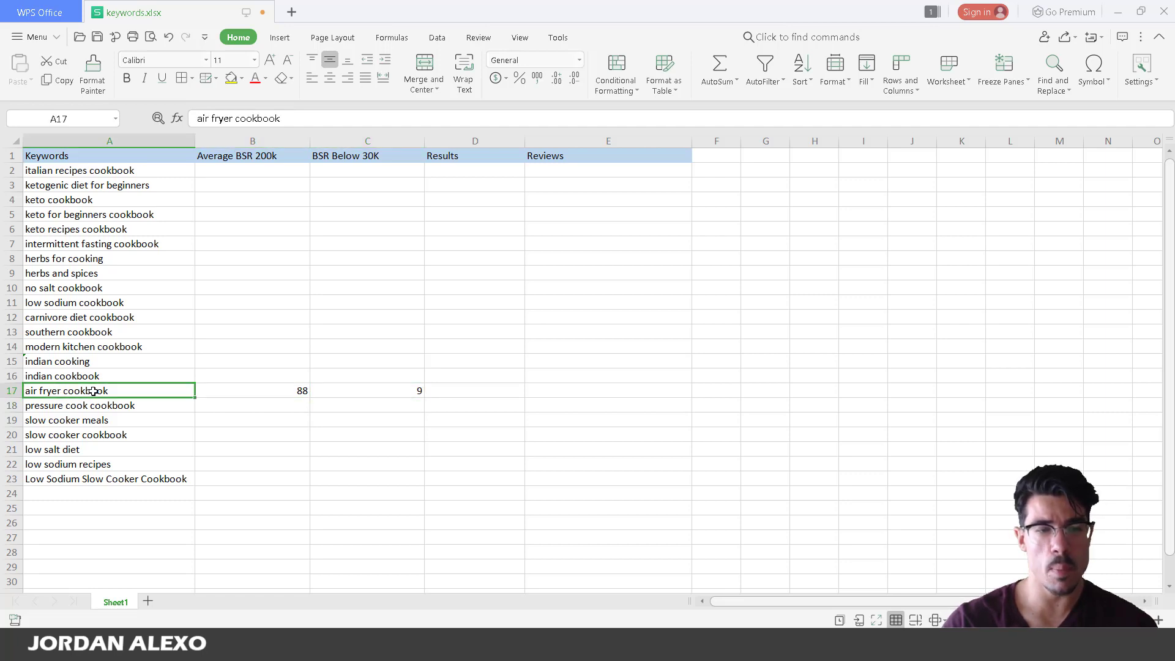
pyautogui.click(378, 390)
pyautogui.click(231, 389)
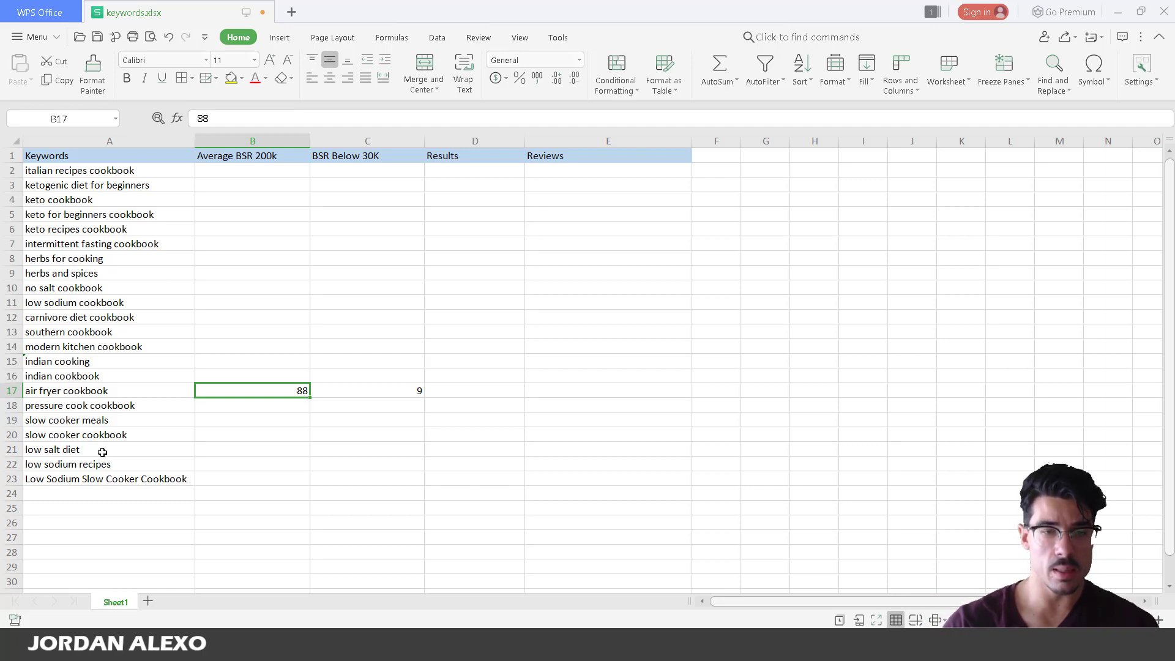
# Enter example values for indian cookbook, 400 in B16 and 1 in C16, and compare the two cells.
pyautogui.click(249, 380)
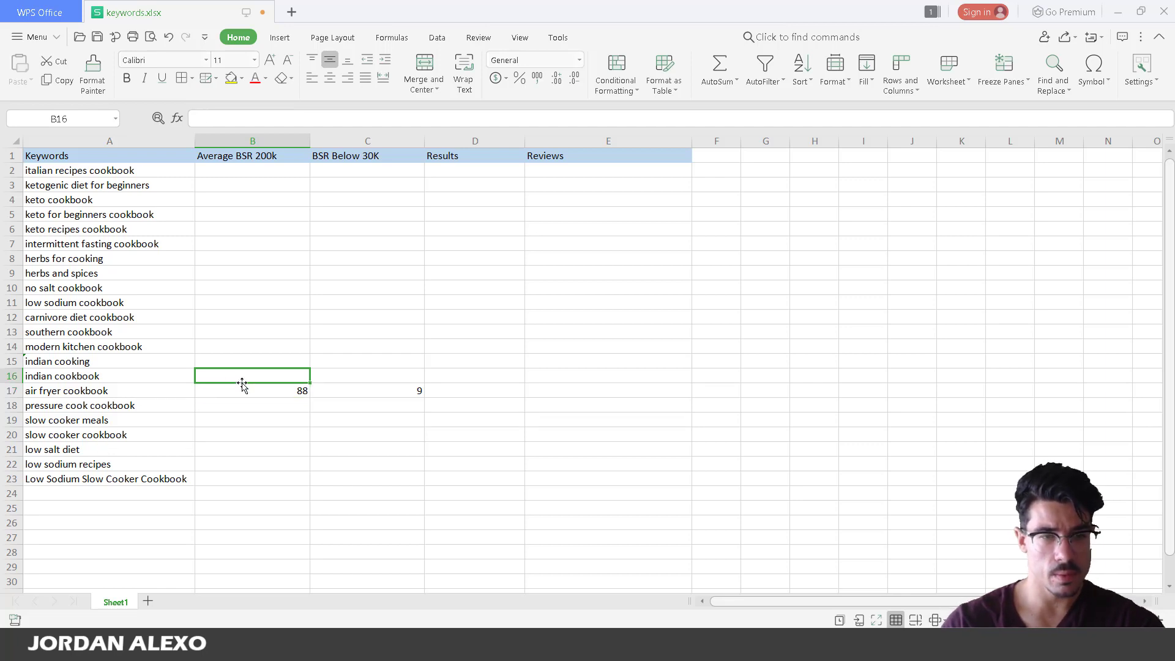
pyautogui.write('4')
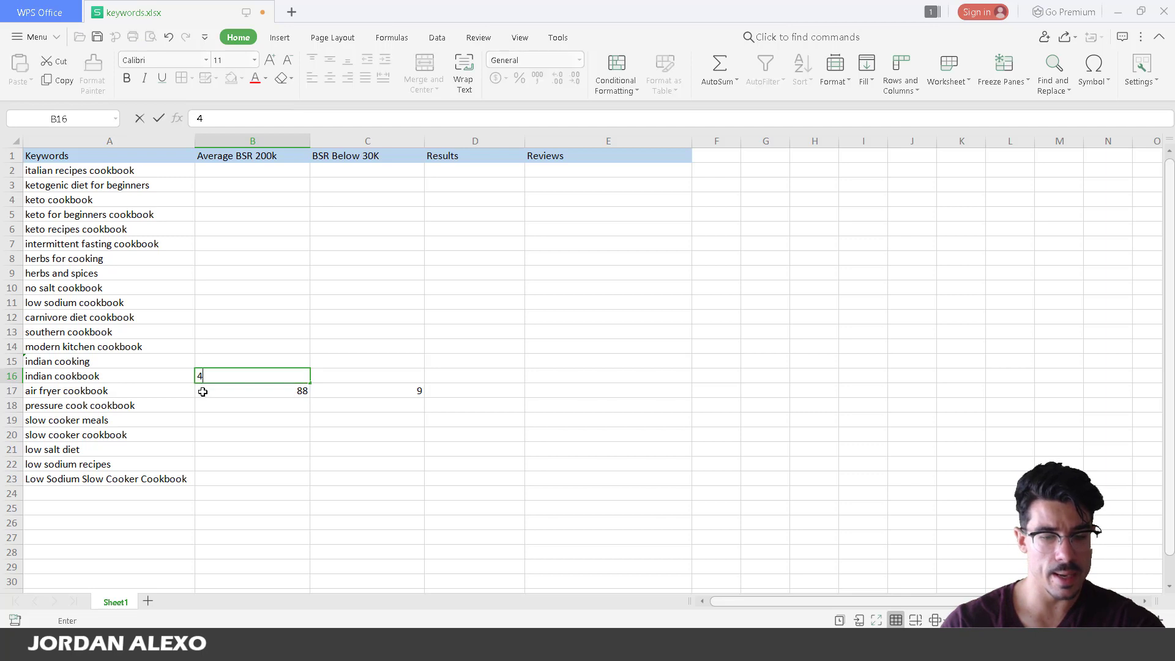
pyautogui.write('00')
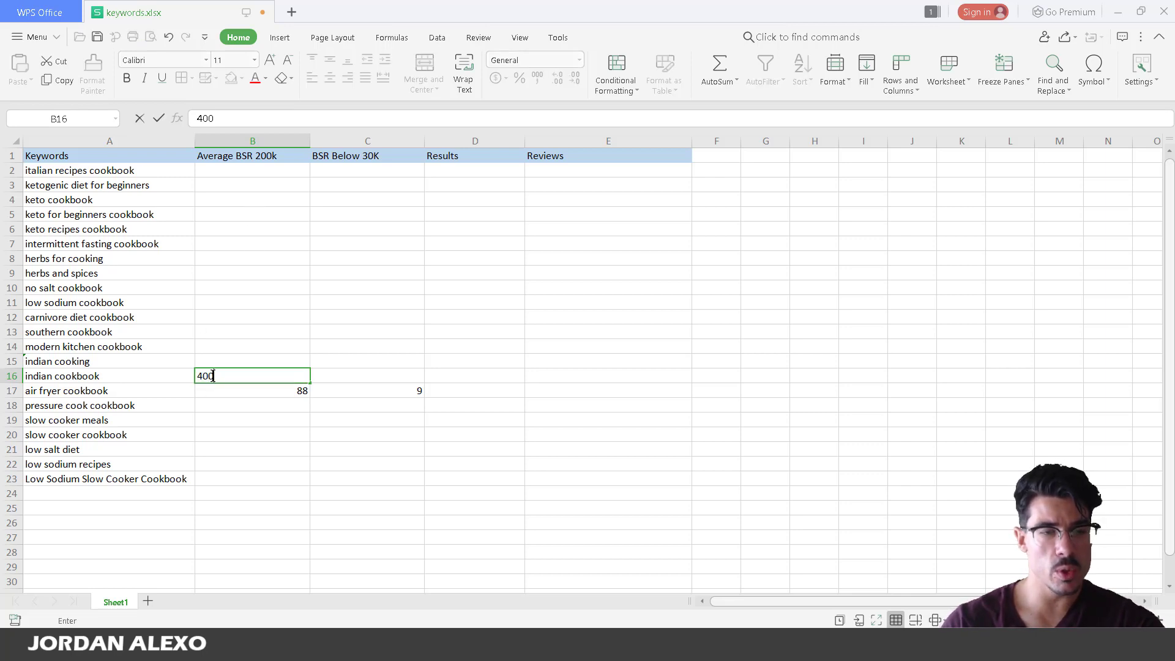
pyautogui.click(377, 368)
pyautogui.click(377, 372)
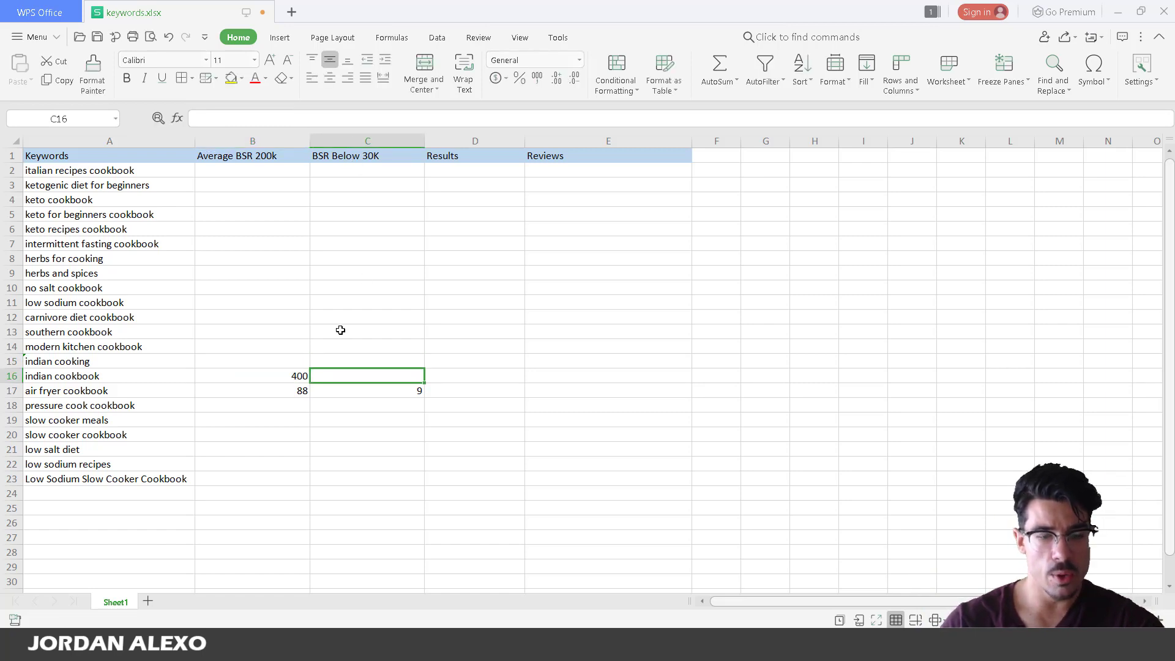
pyautogui.write('1')
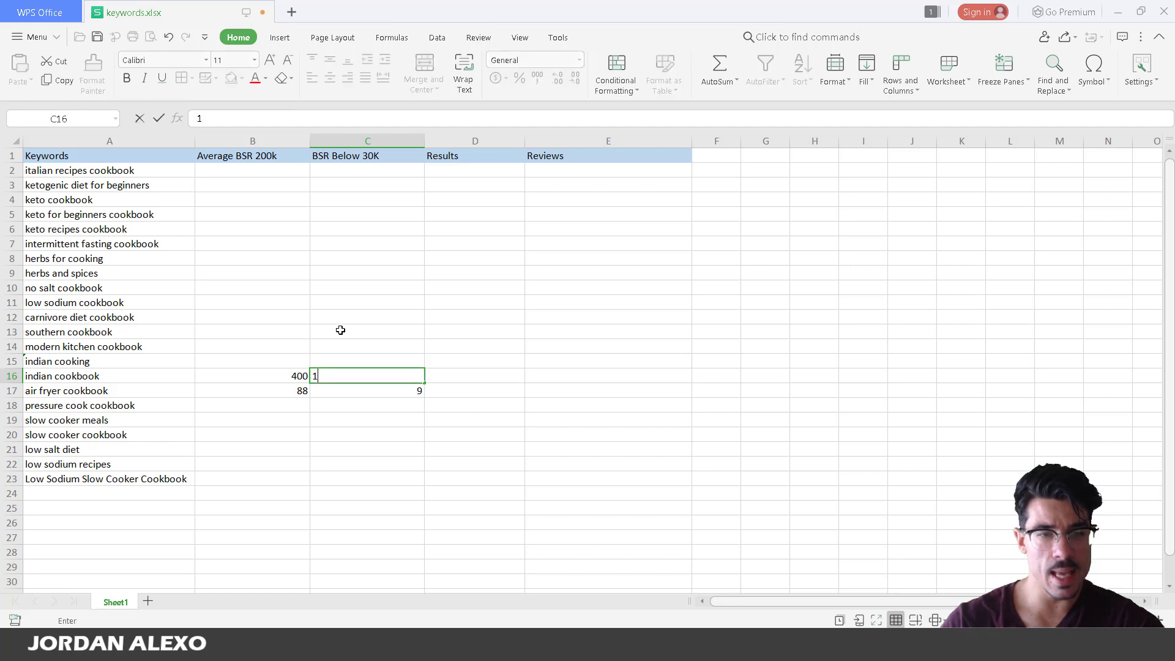
pyautogui.click(344, 430)
pyautogui.click(231, 369)
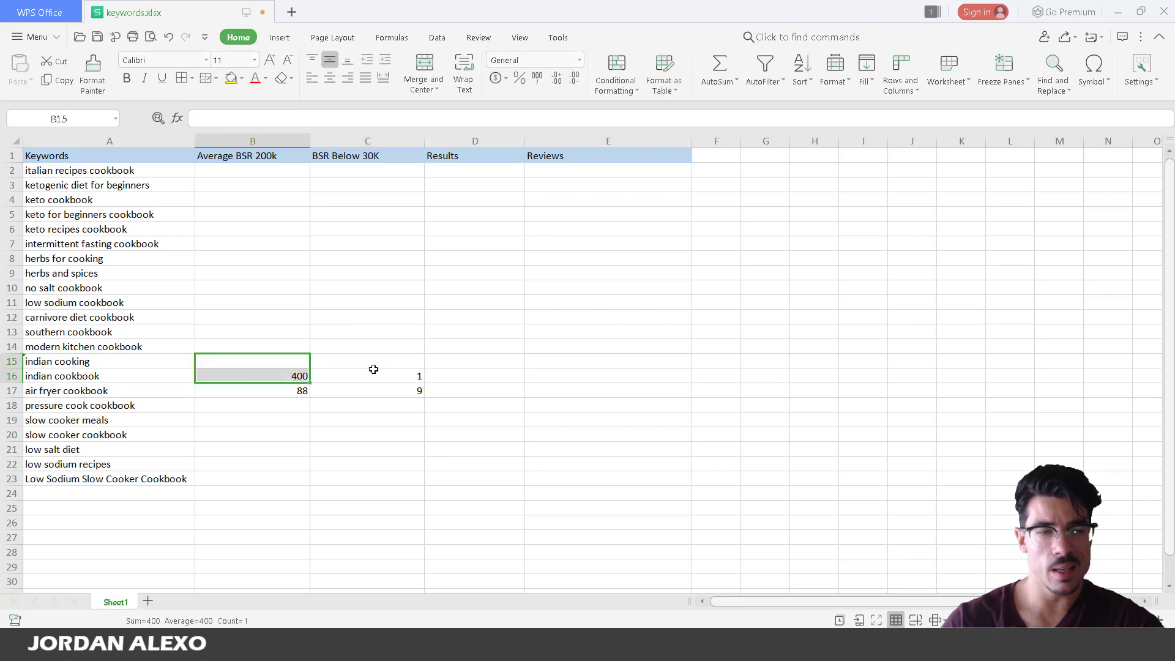
pyautogui.click(371, 371)
pyautogui.click(236, 377)
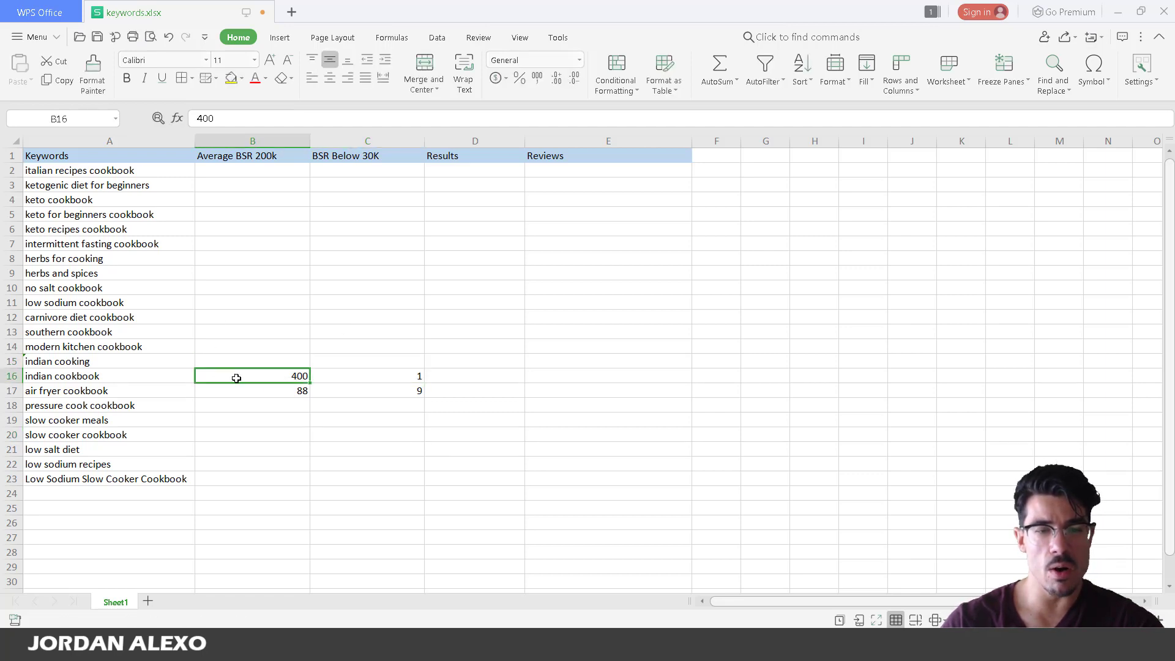
pyautogui.click(357, 379)
pyautogui.click(243, 374)
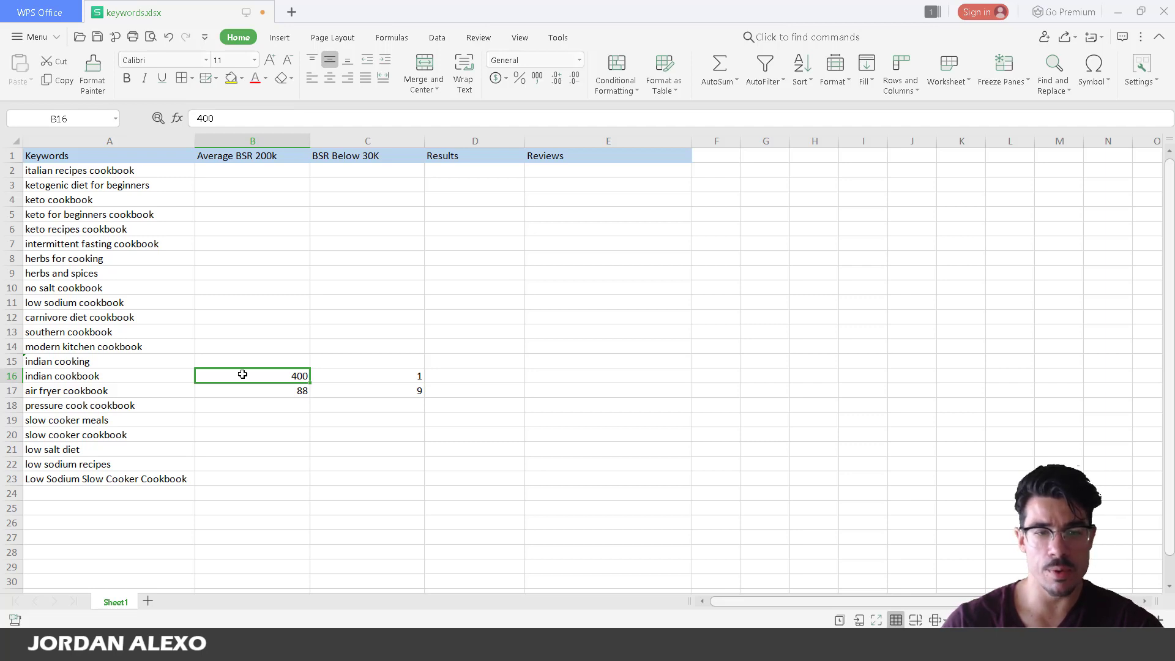
pyautogui.click(358, 379)
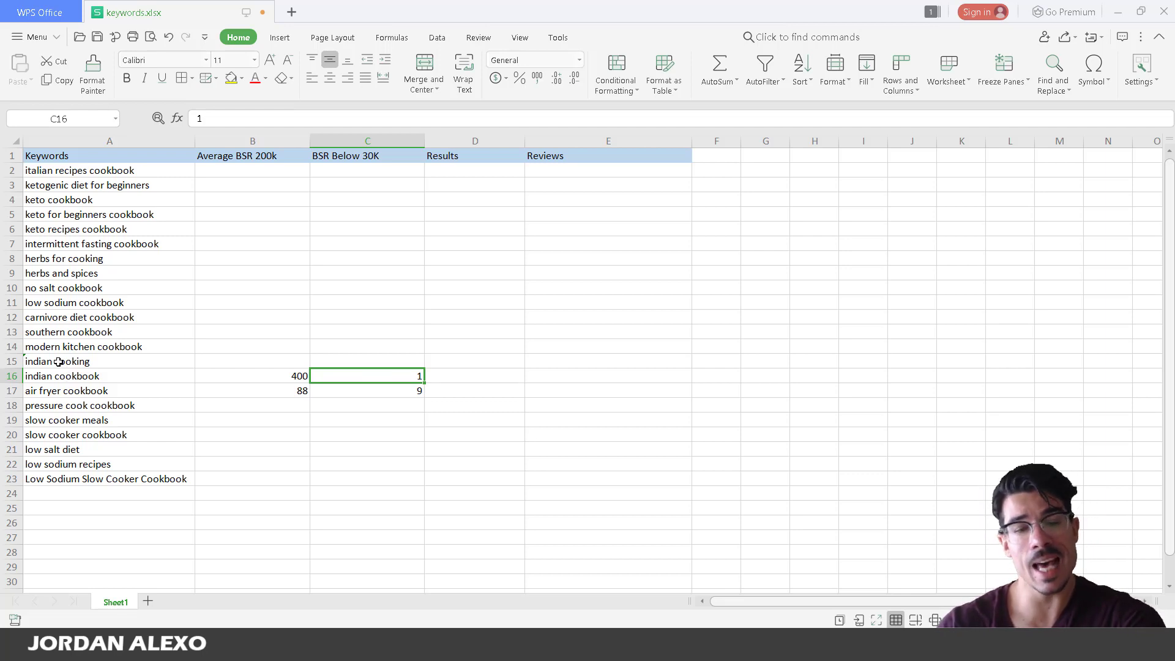
# Clear the example values from C16 and B16 in the indian cookbook row.
pyautogui.press('Delete')
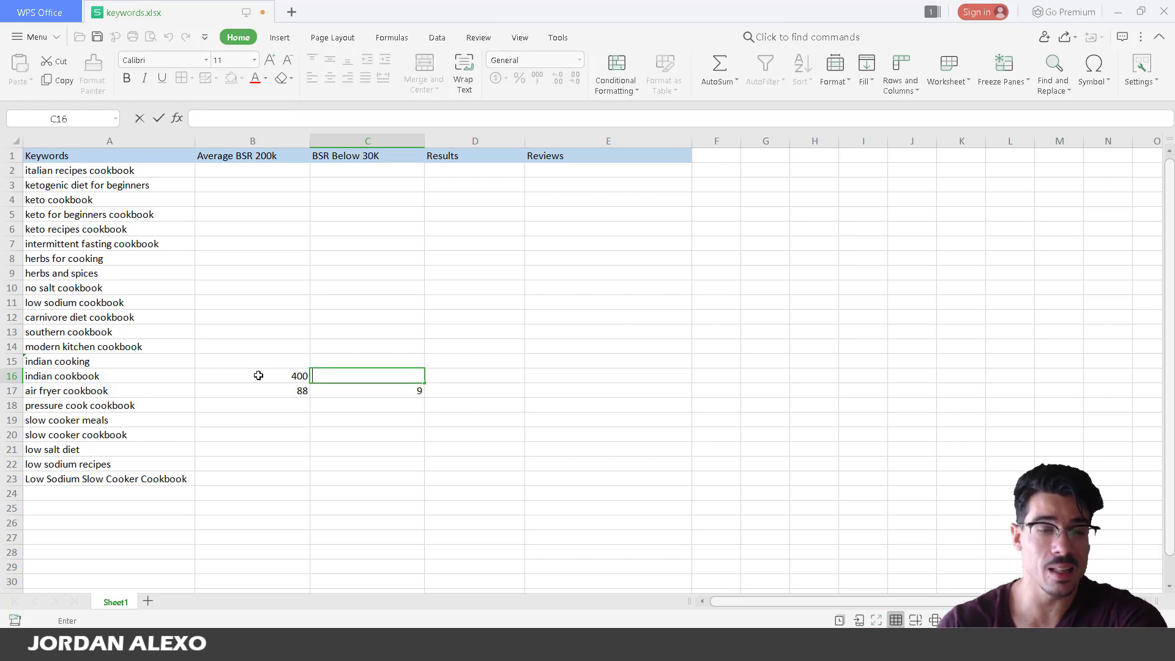
pyautogui.click(257, 376)
pyautogui.press('Delete')
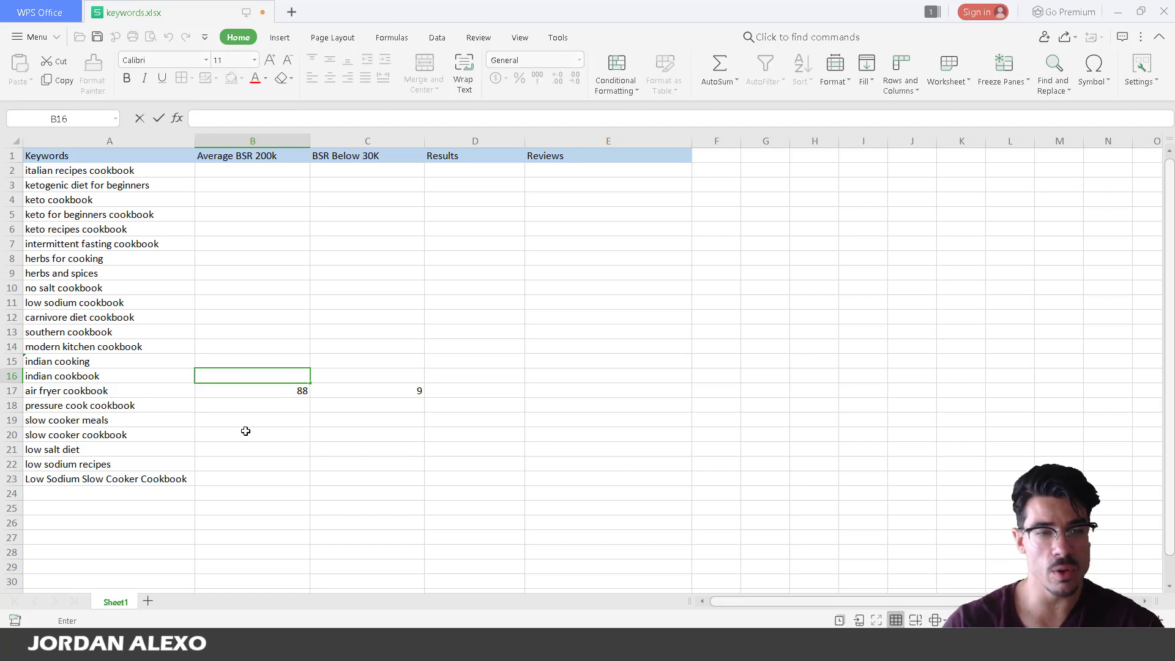
pyautogui.click(254, 389)
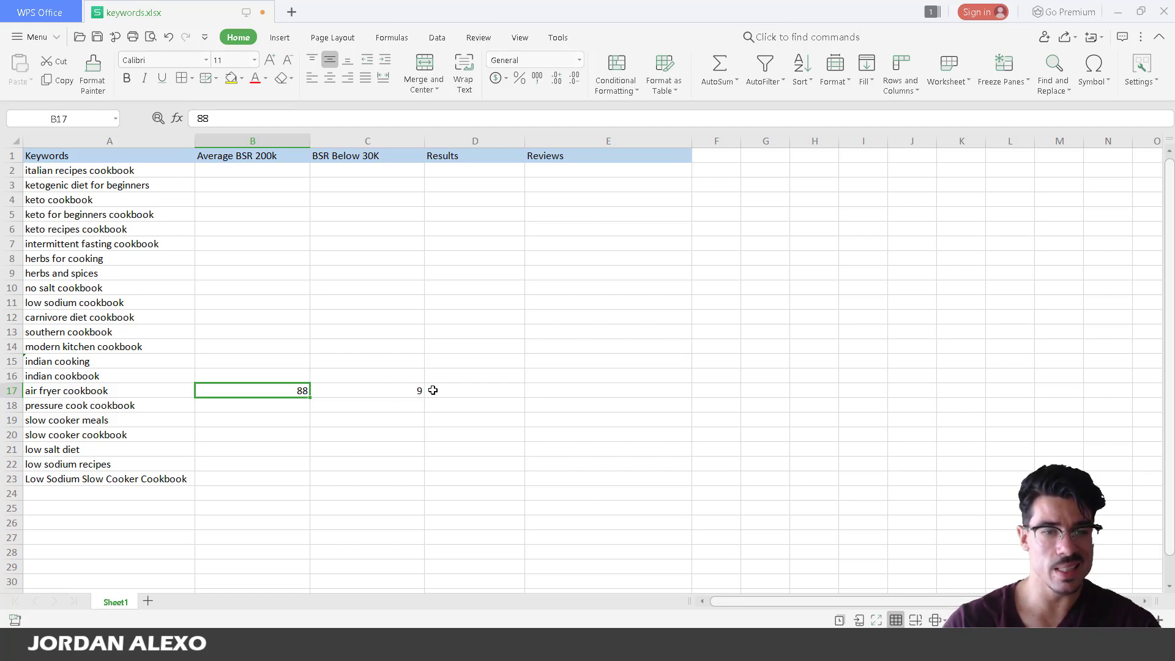
# Select D17, check the Amazon result count for air fryer cookbook in Chrome with KDSPY closed, and return to keywords.xlsx.
pyautogui.click(436, 391)
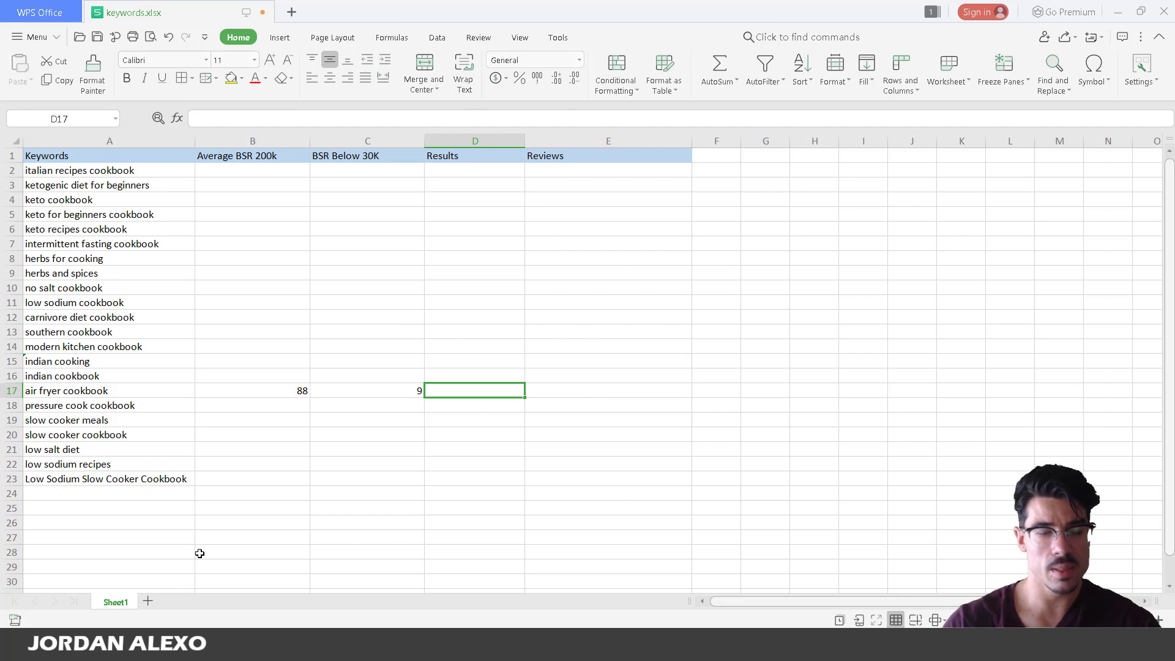
pyautogui.moveTo(160, 649)
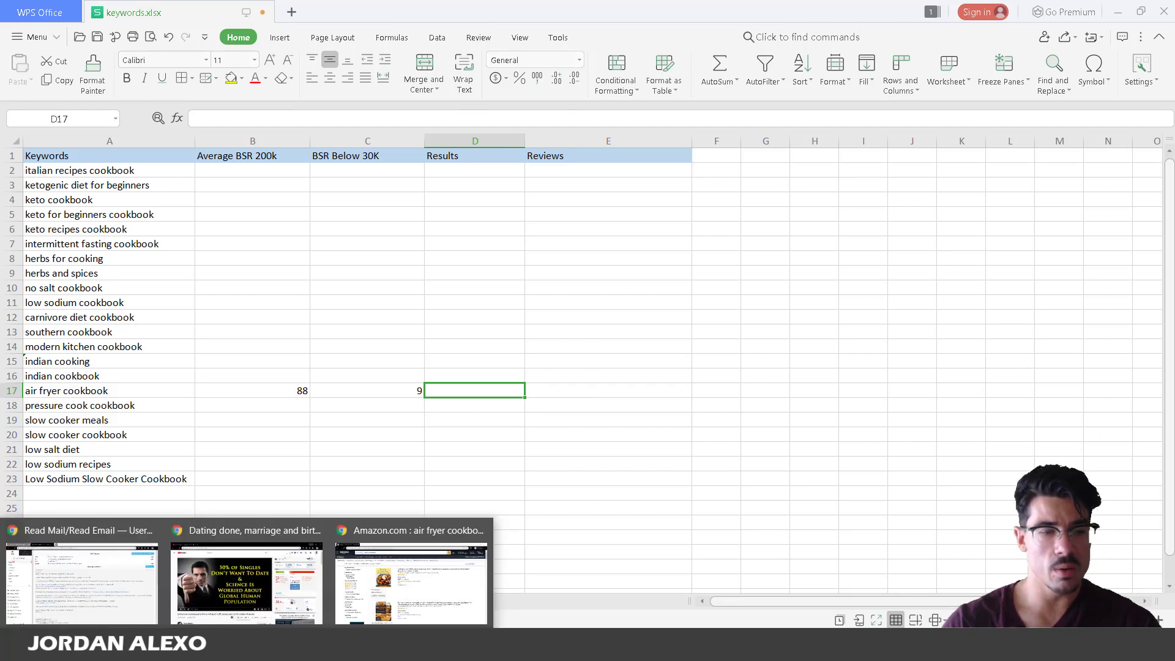
pyautogui.click(427, 586)
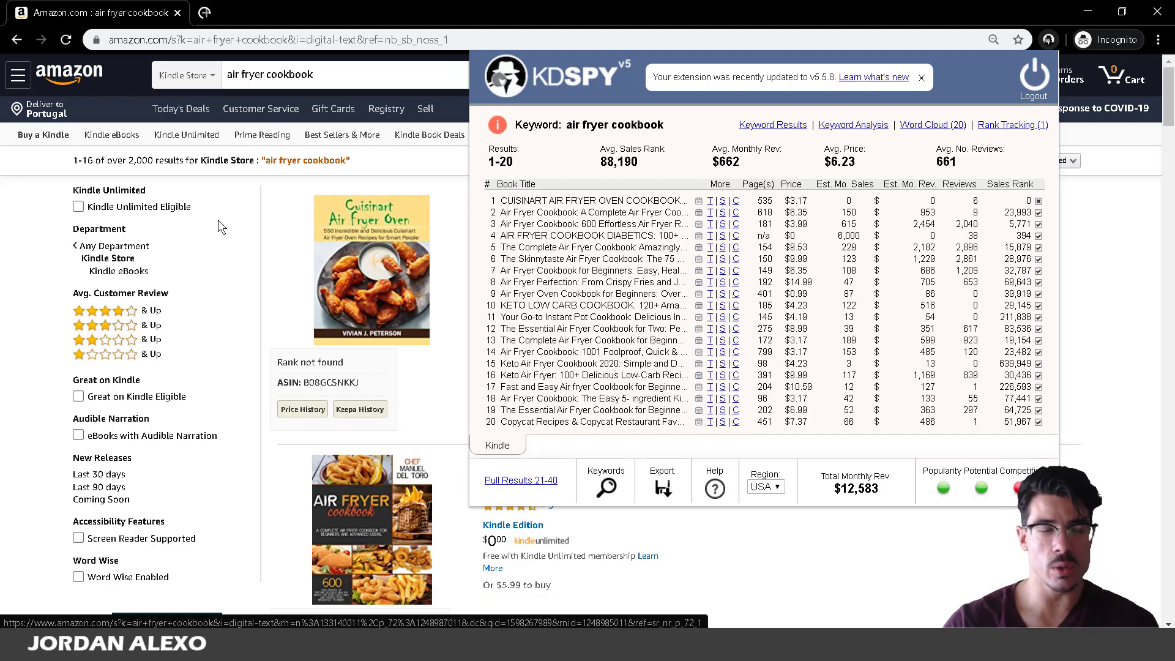
pyautogui.click(114, 168)
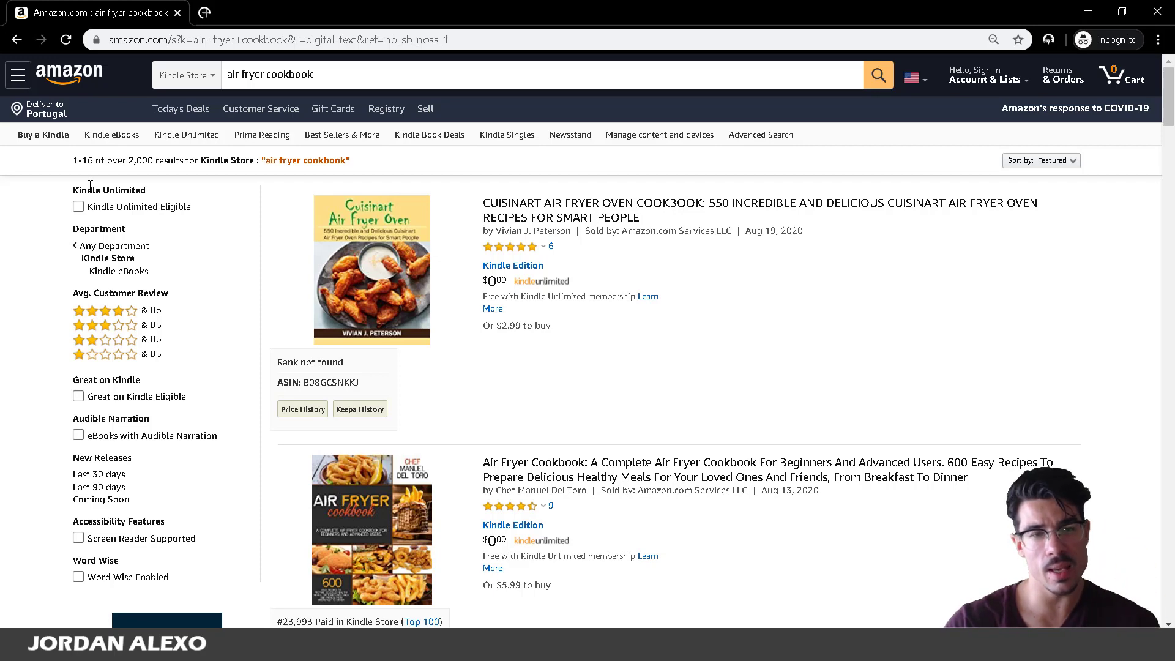
pyautogui.click(248, 648)
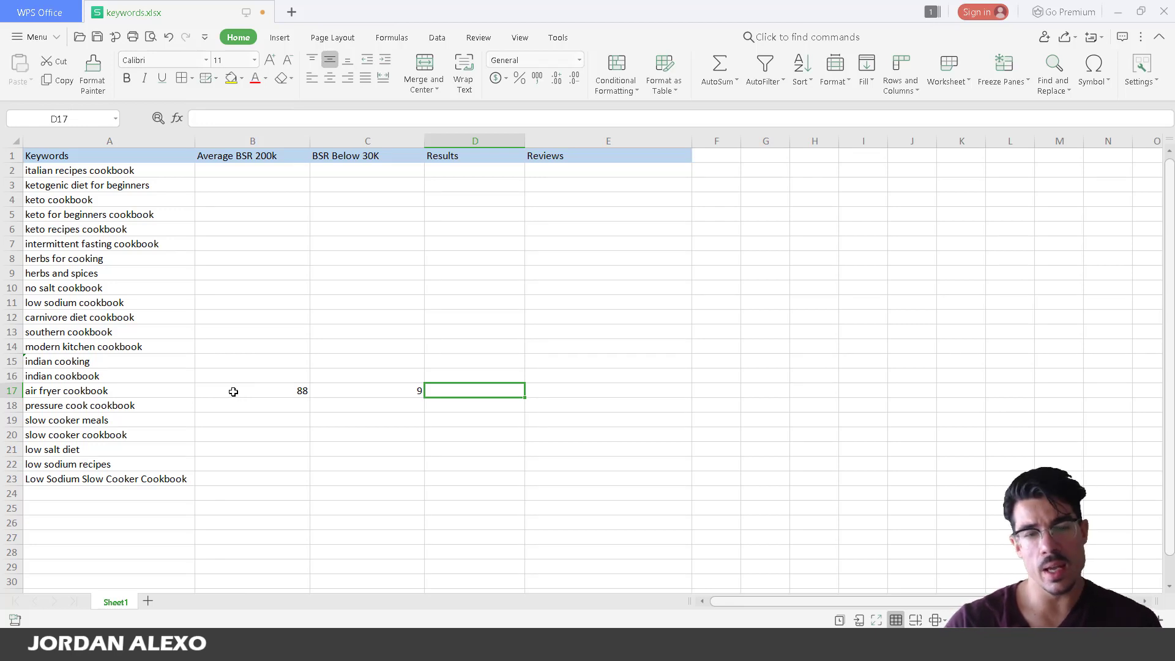
# Rename the Results column header in D1 to Results 1000 and reselect D17 in the air fryer cookbook row.
pyautogui.click(340, 391)
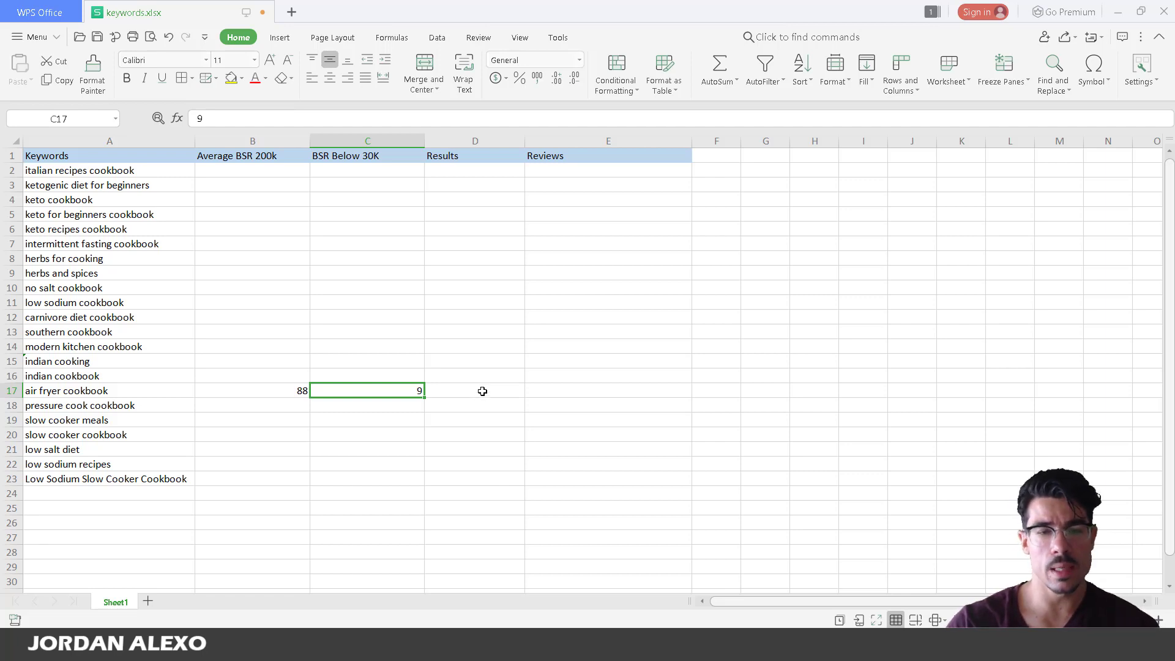
pyautogui.click(482, 391)
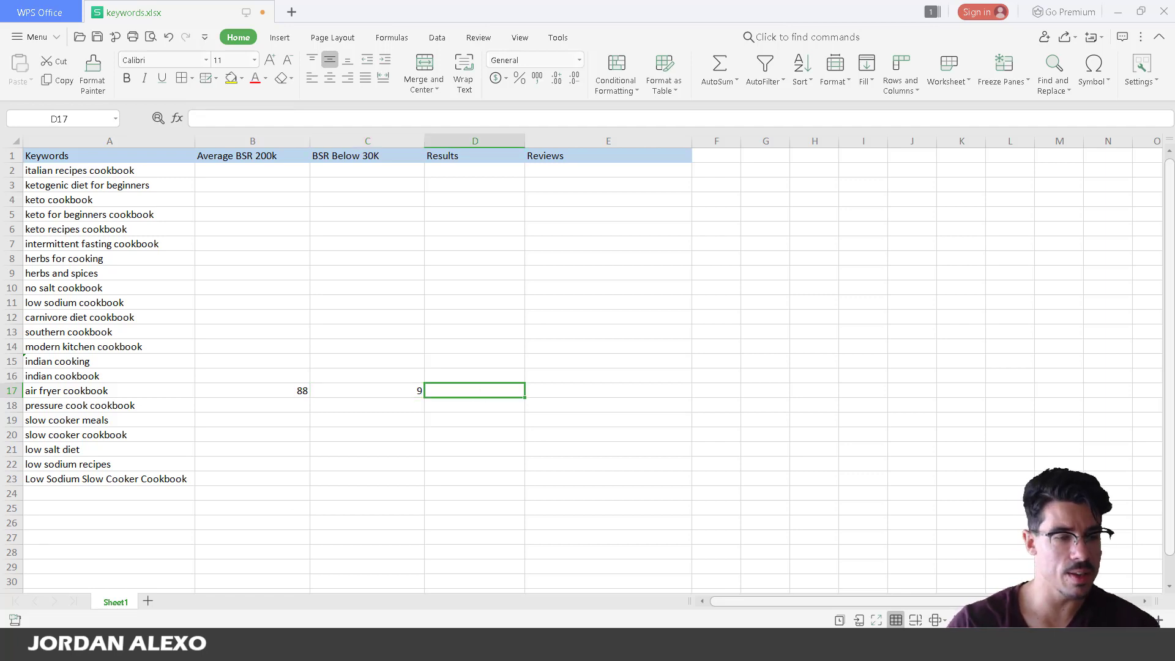
pyautogui.moveTo(246, 647)
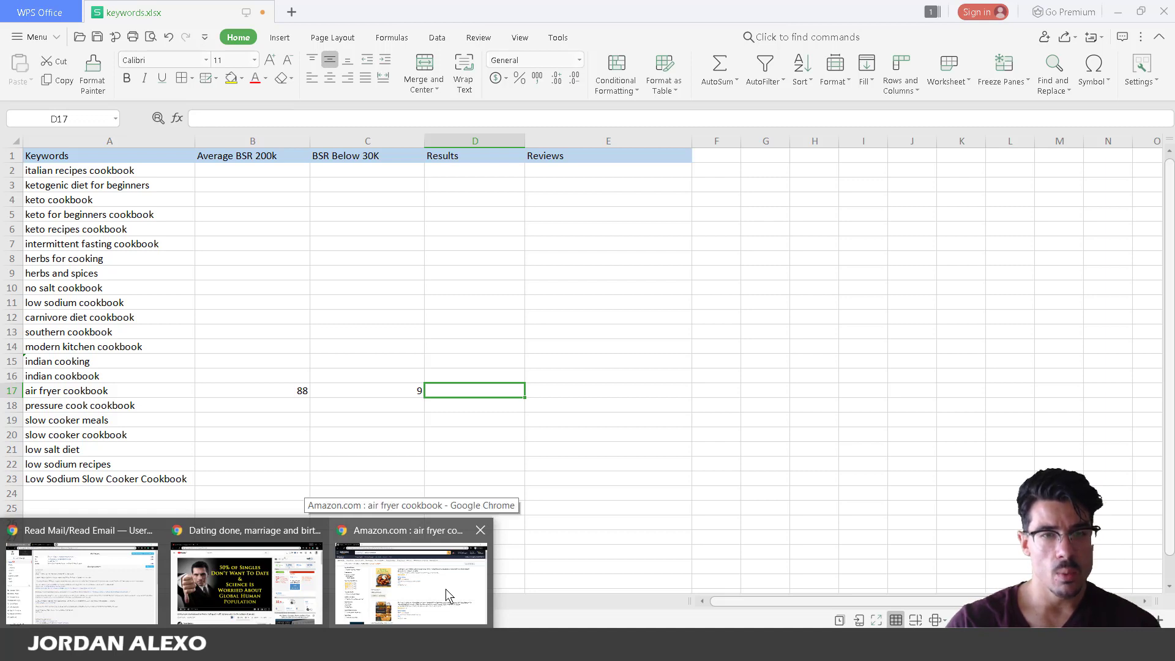
pyautogui.doubleClick(487, 157)
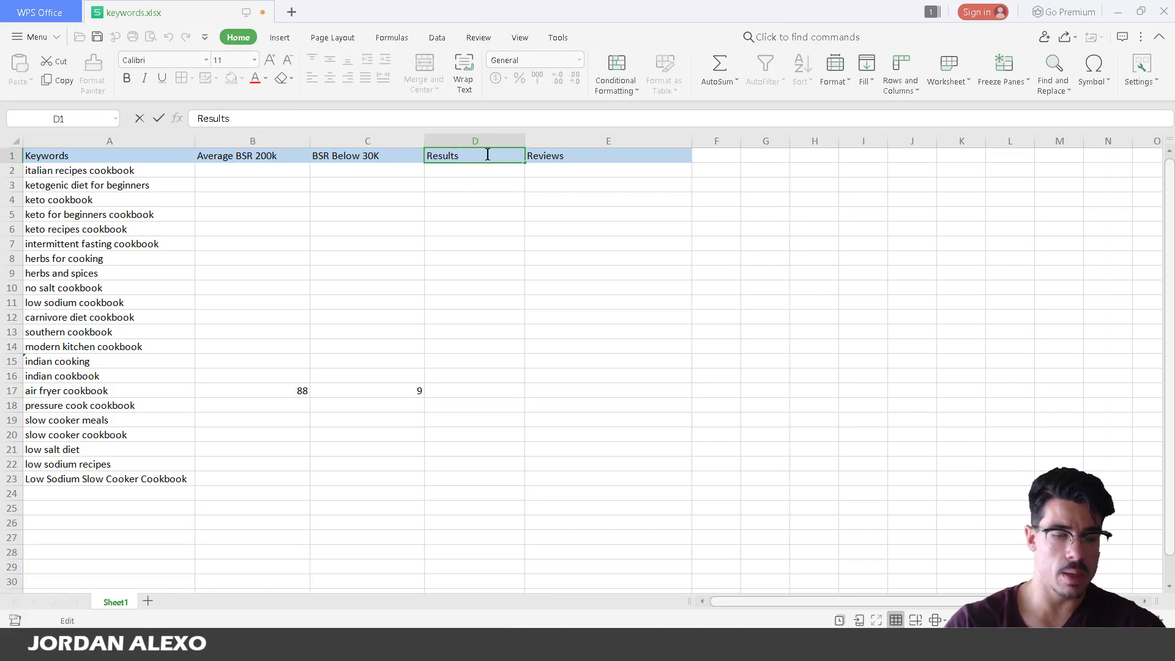
pyautogui.write('1000')
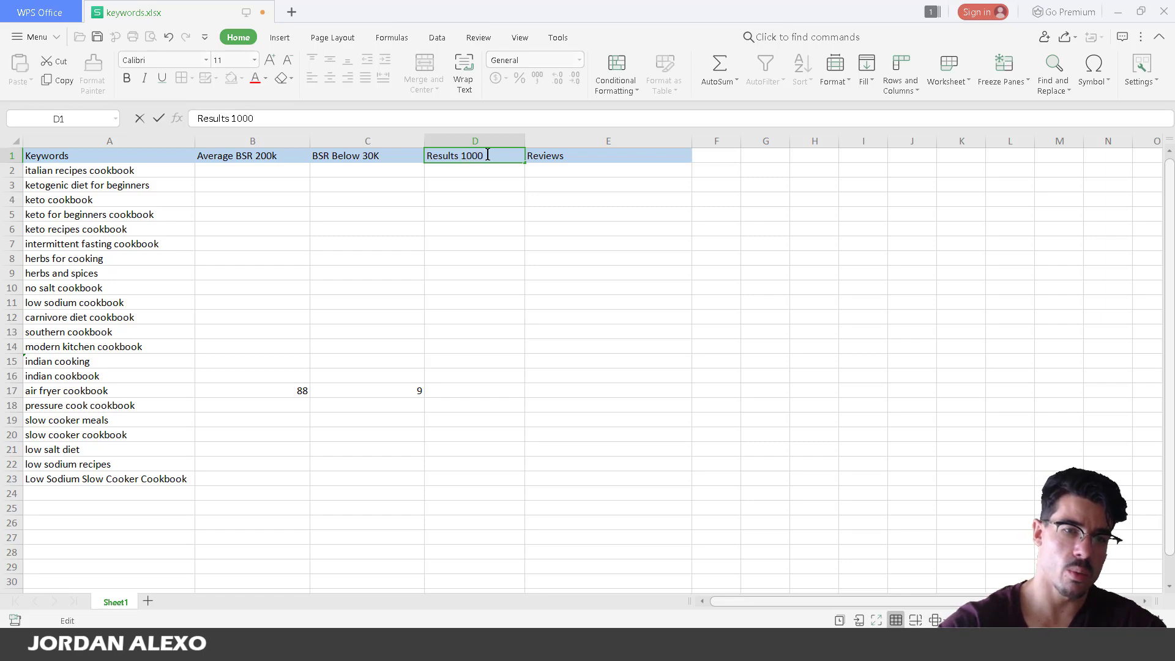
pyautogui.click(493, 390)
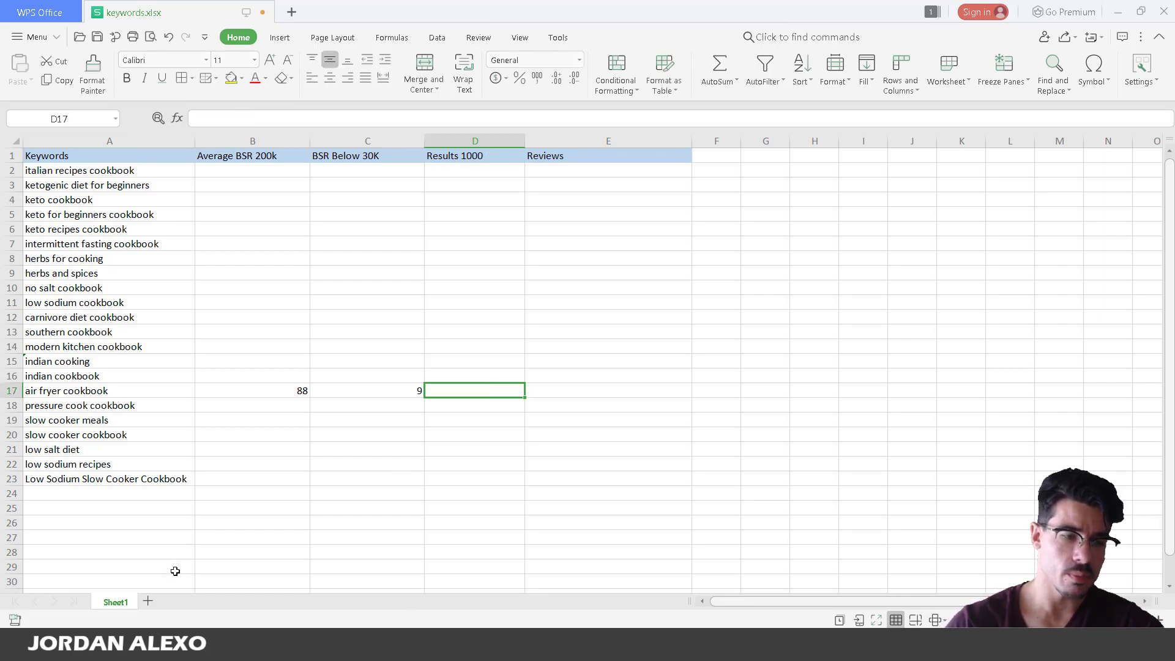
# Switch to Chrome and check the Amazon result count and the first listings for air fryer cookbook.
pyautogui.moveTo(178, 642)
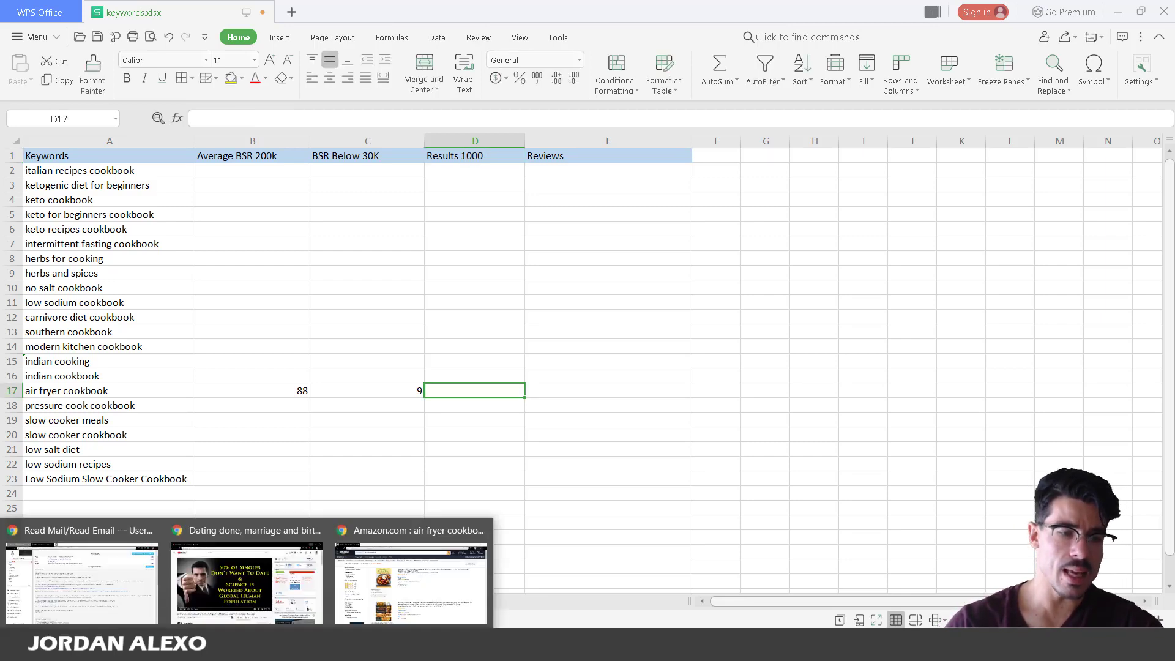
pyautogui.click(403, 604)
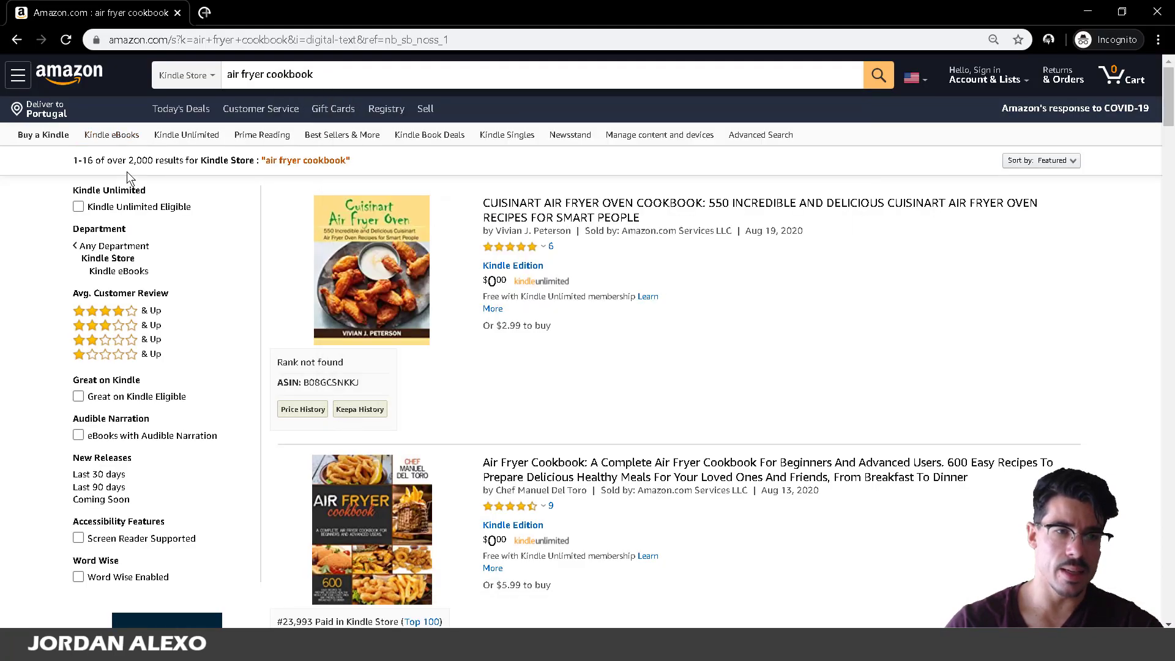
pyautogui.moveTo(246, 642)
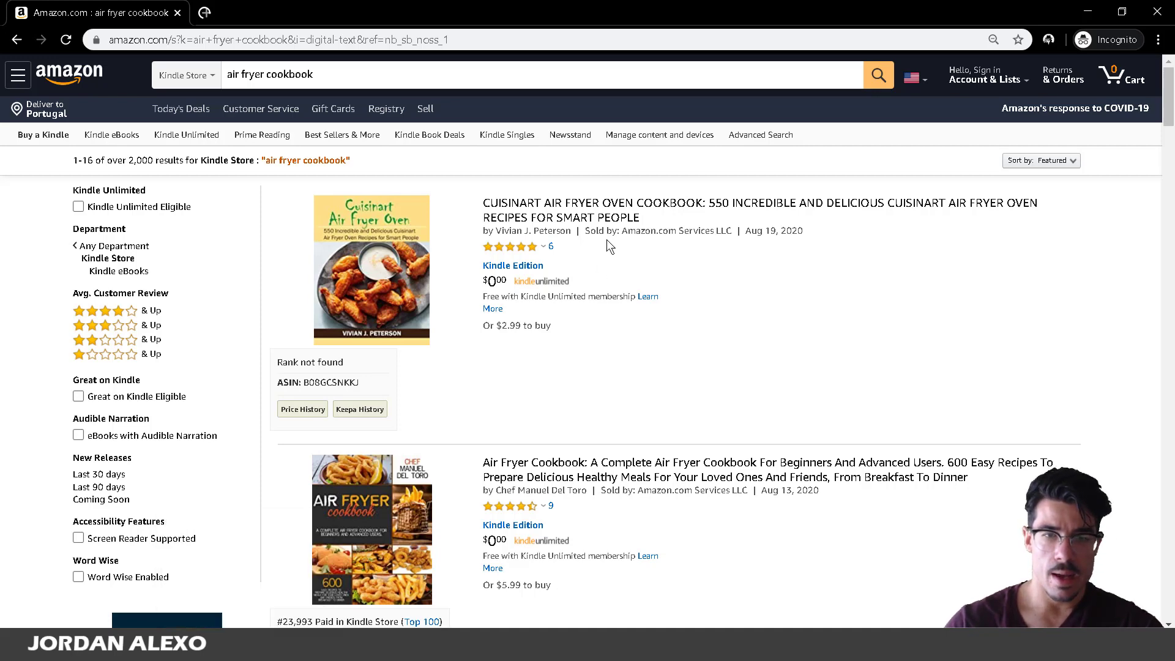
pyautogui.scroll(-1, 607, 240)
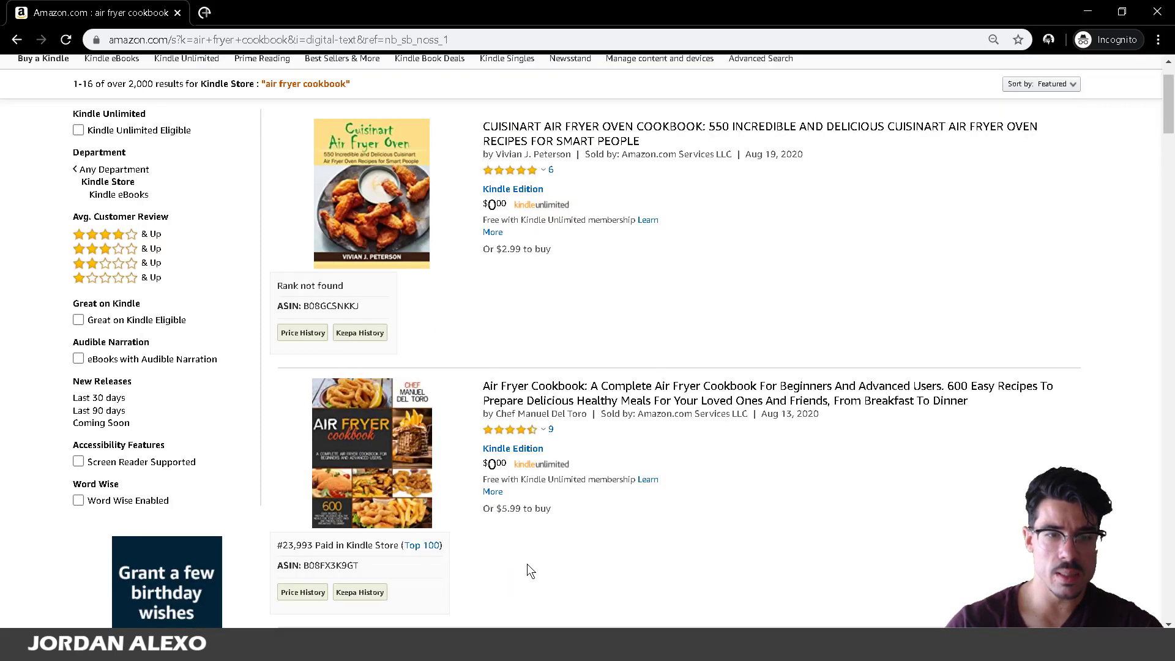
pyautogui.scroll(-1, 545, 625)
pyautogui.scroll(1, 519, 527)
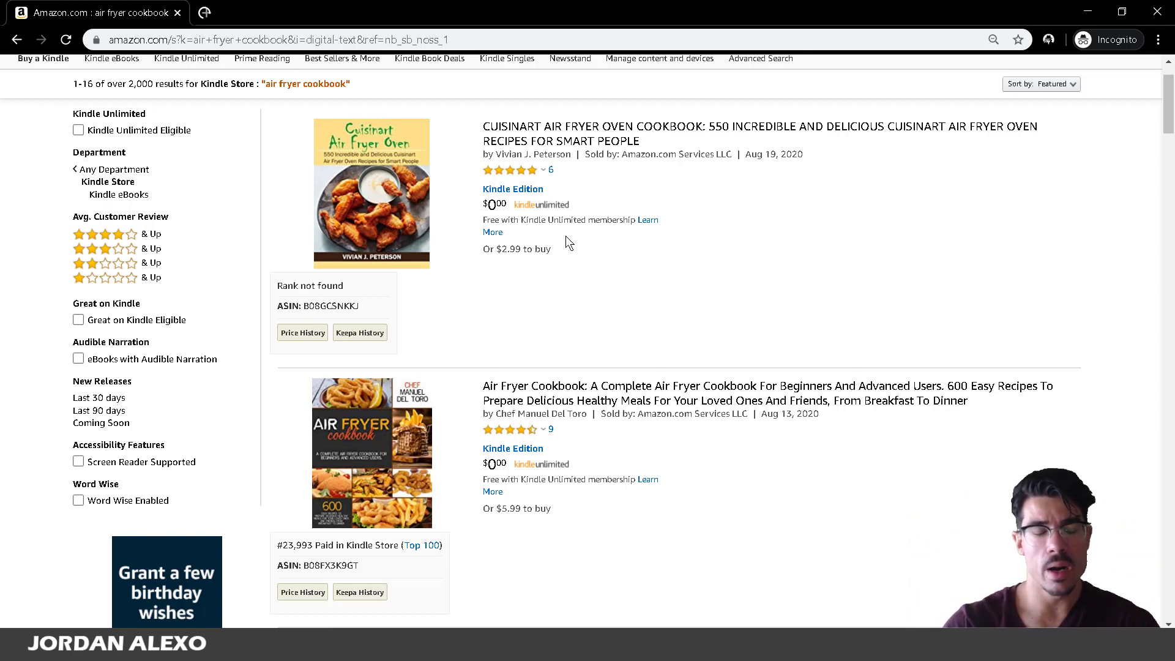
pyautogui.scroll(-5, 568, 247)
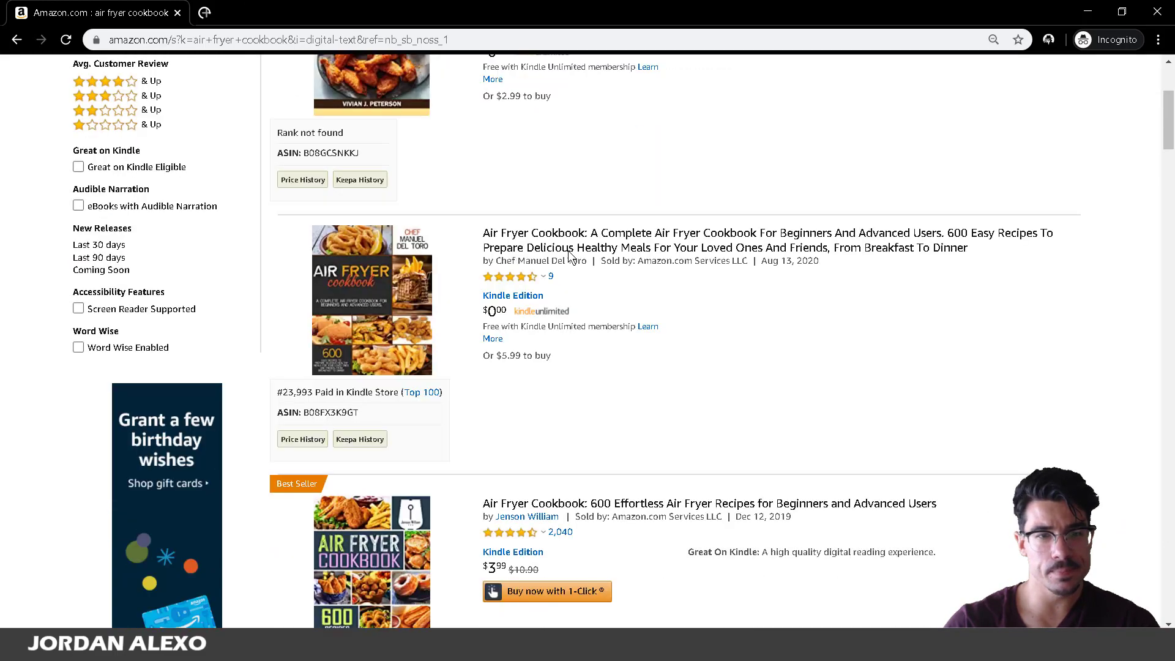
pyautogui.scroll(-3, 569, 255)
pyautogui.scroll(4, 569, 254)
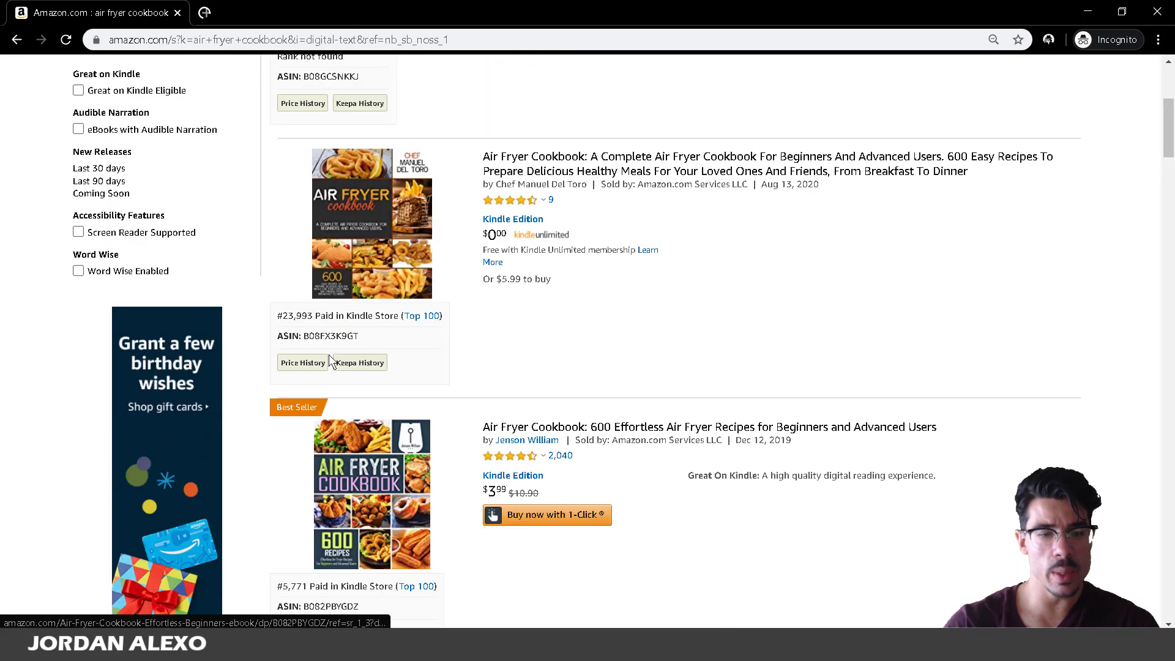
# Return to keywords.xlsx, enter 2000 in D17 as the air fryer cookbook result count, and select the Reviews cell E17.
pyautogui.click(248, 572)
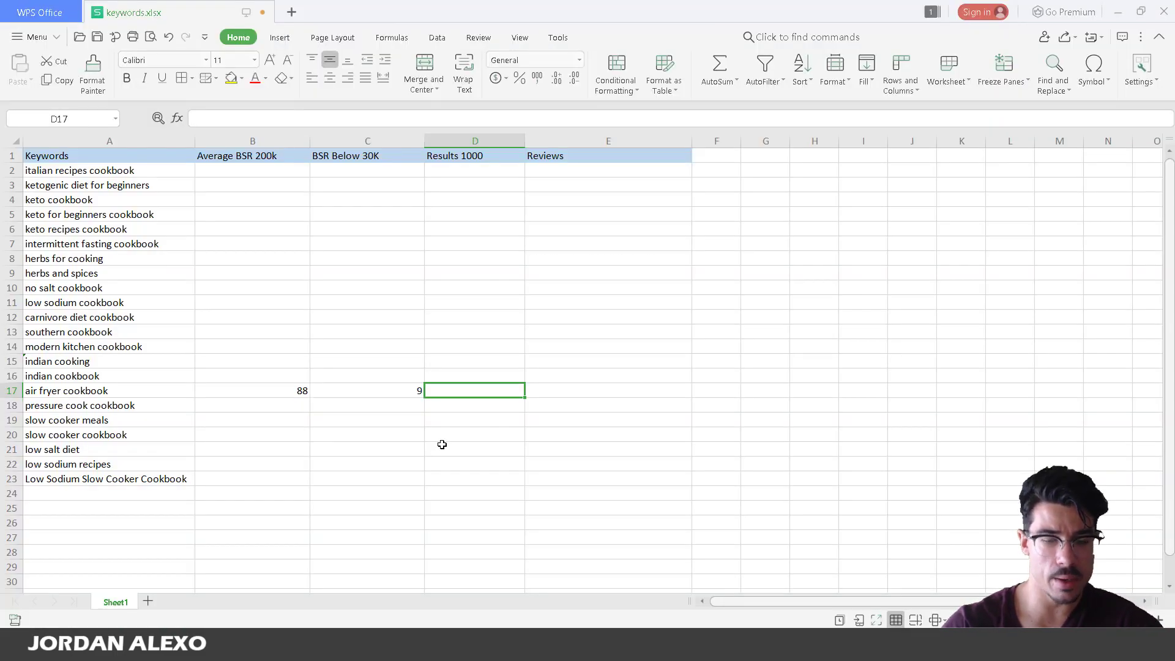
pyautogui.write('2000')
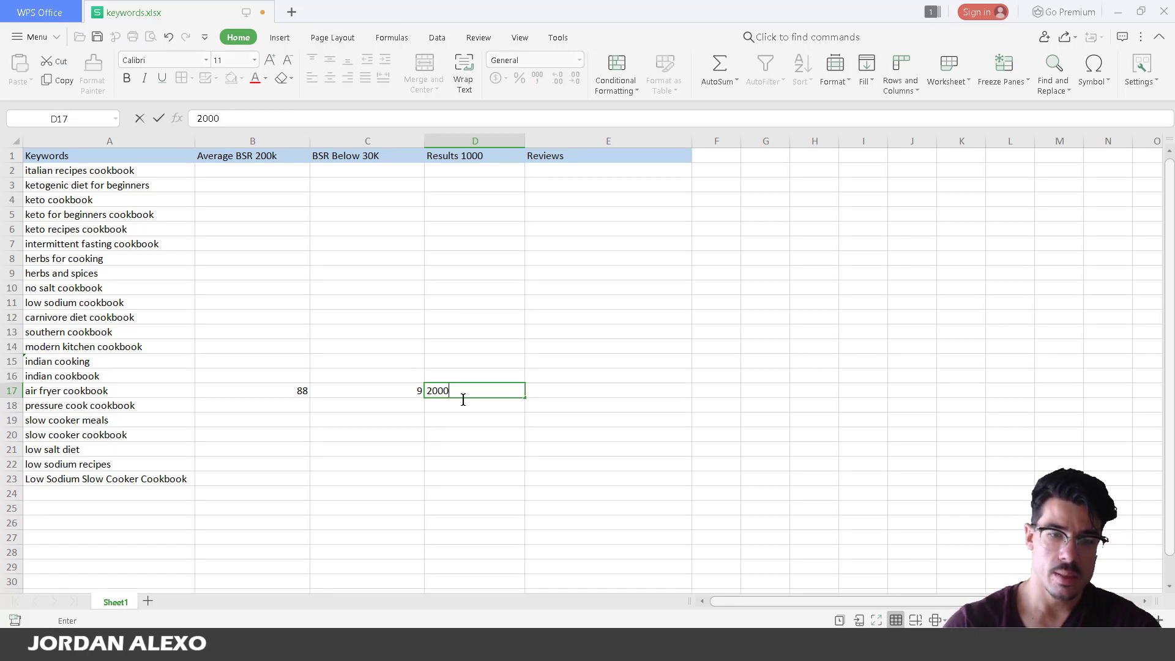
pyautogui.click(594, 391)
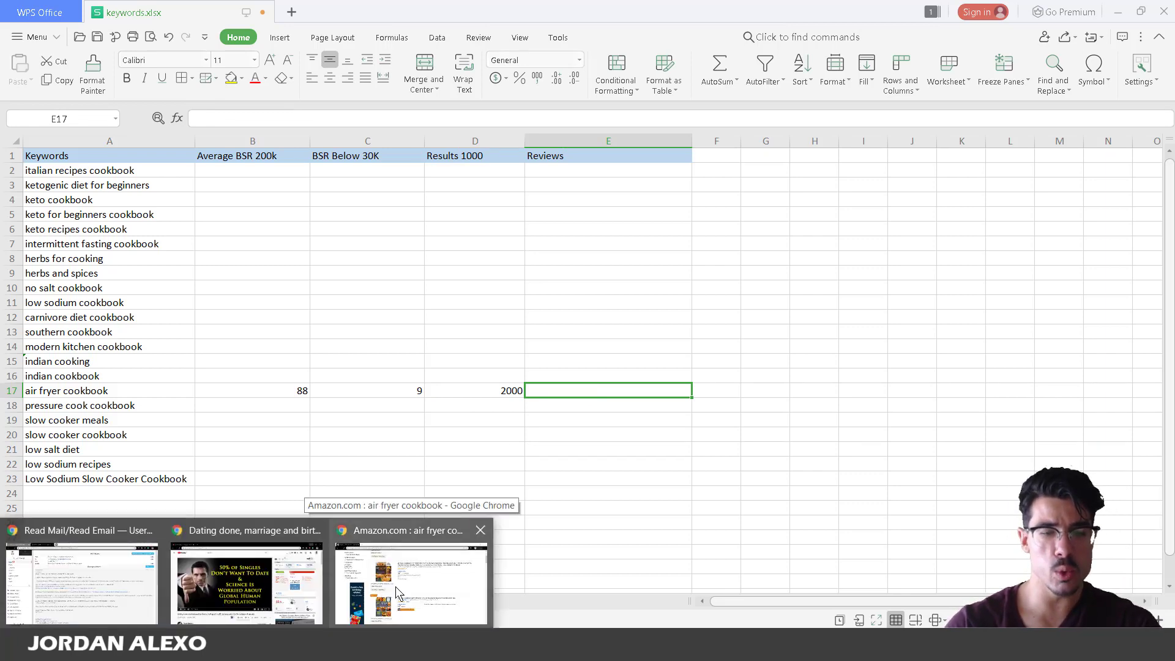
# Switch to Chrome and examine the review counts and sales ranks of the air fryer cookbook listings on Amazon.
pyautogui.click(395, 586)
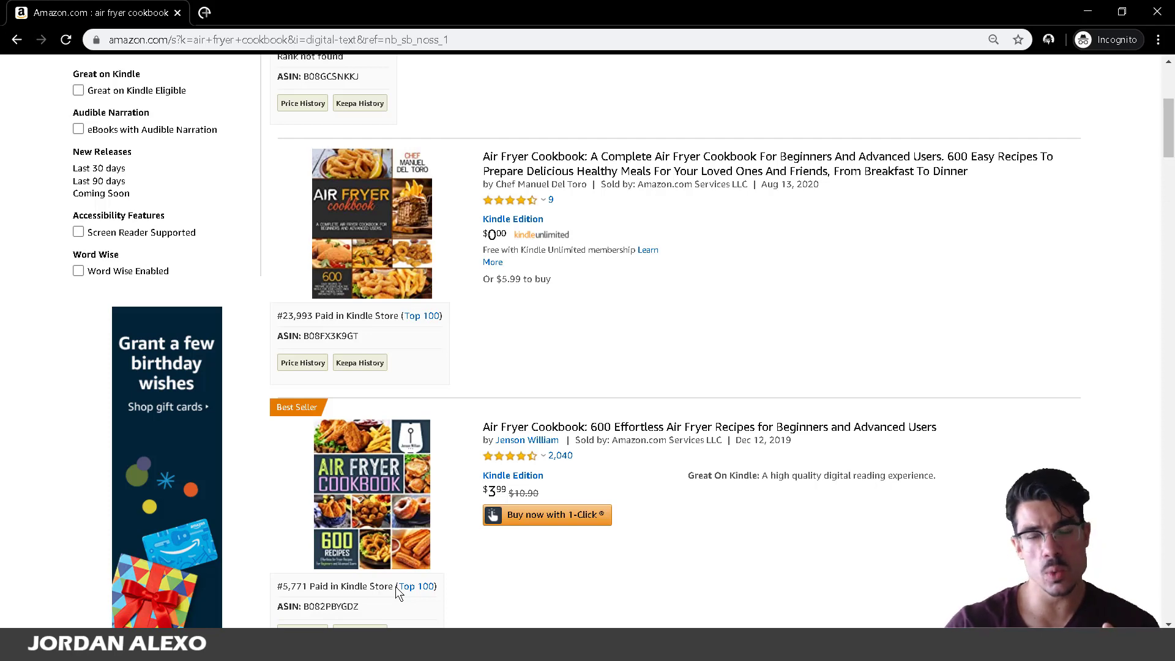
pyautogui.scroll(-1, 554, 587)
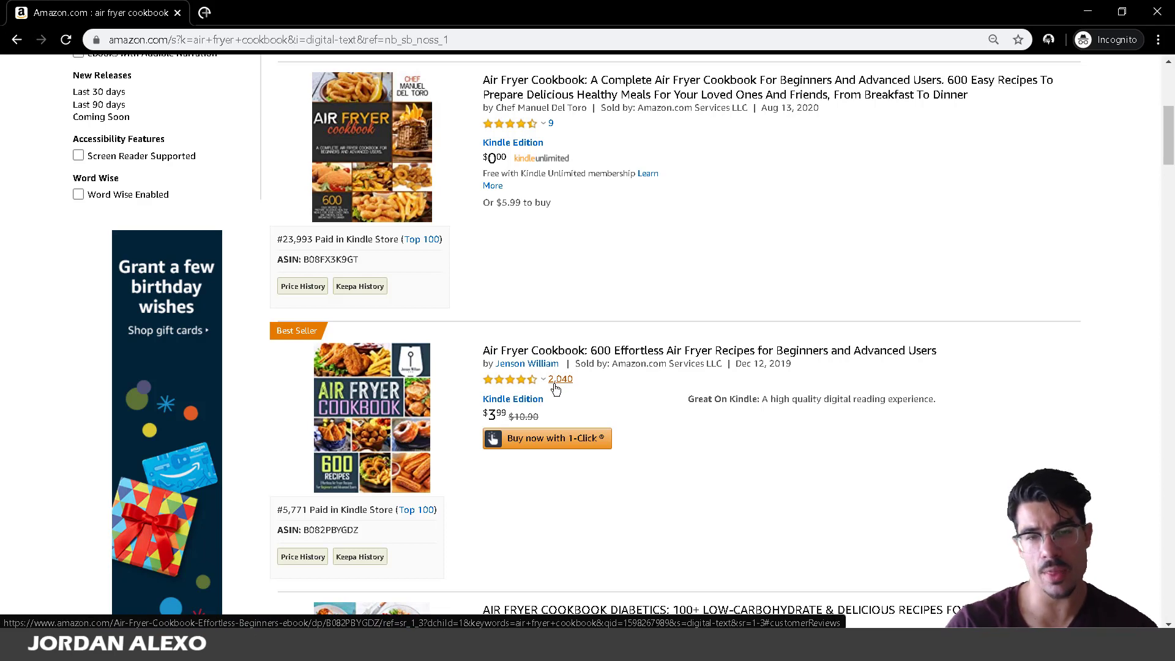
pyautogui.scroll(-3, 727, 441)
pyautogui.scroll(-4, 716, 434)
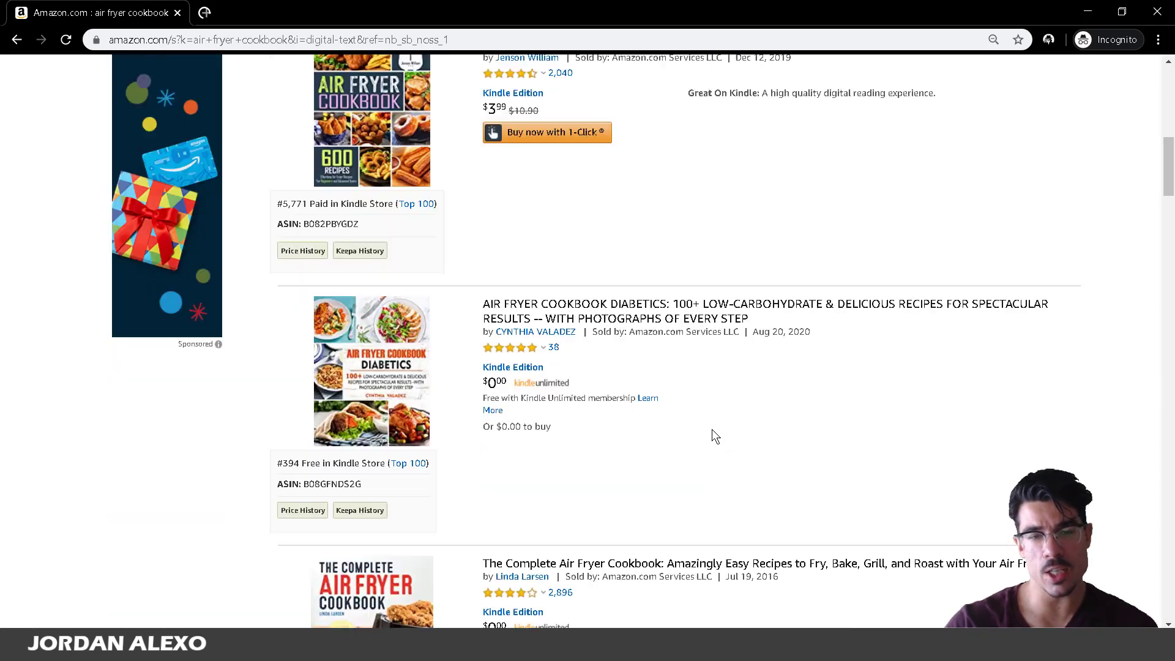
pyautogui.scroll(-2, 725, 554)
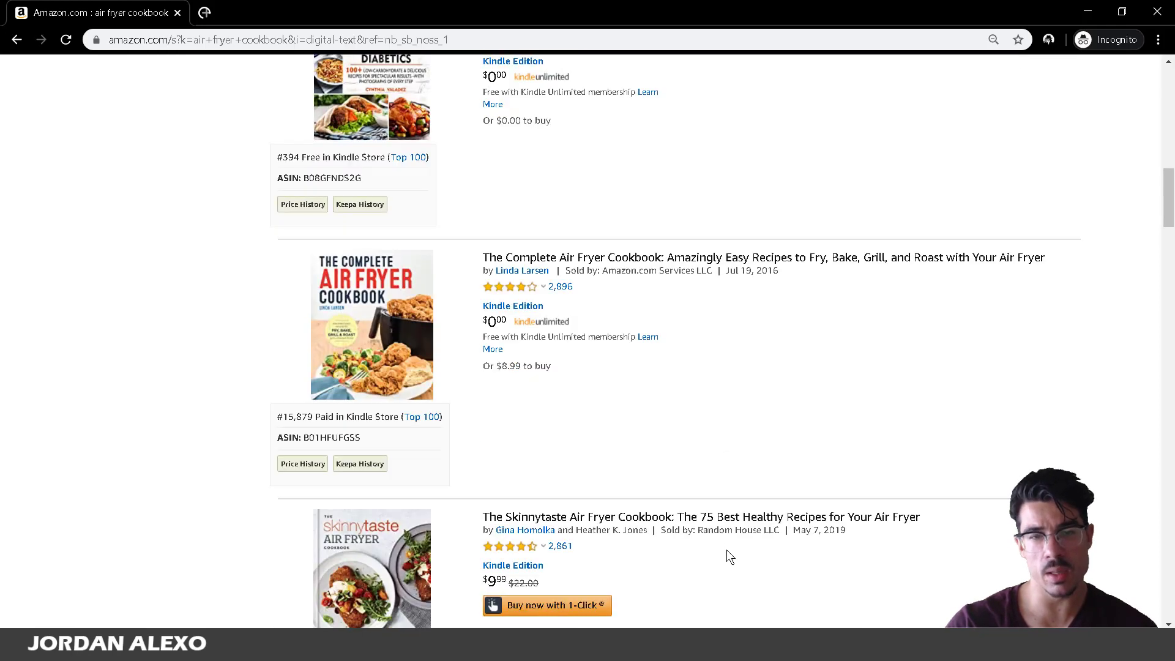
pyautogui.scroll(-1, 727, 557)
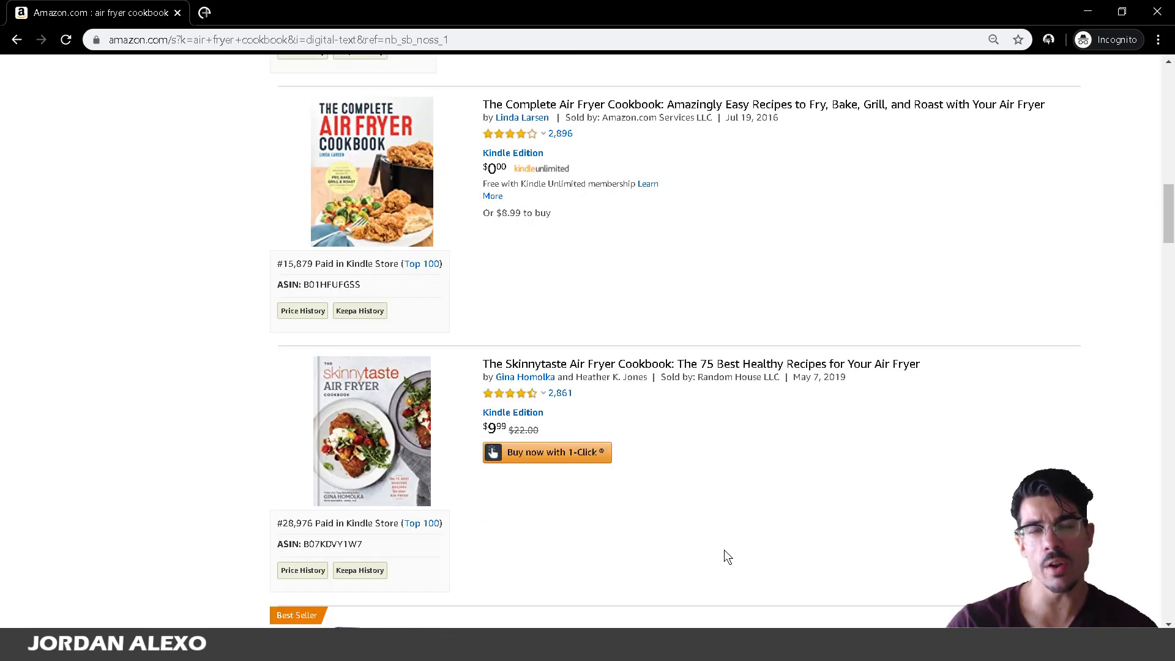
pyautogui.scroll(-1, 721, 552)
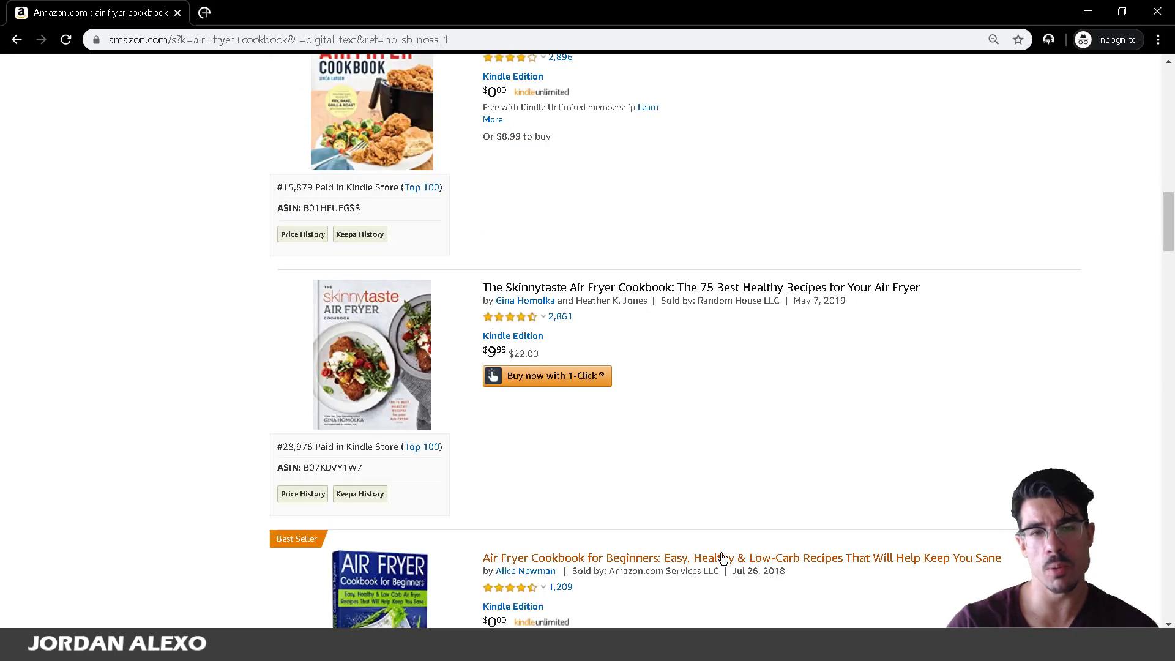
pyautogui.scroll(2, 719, 556)
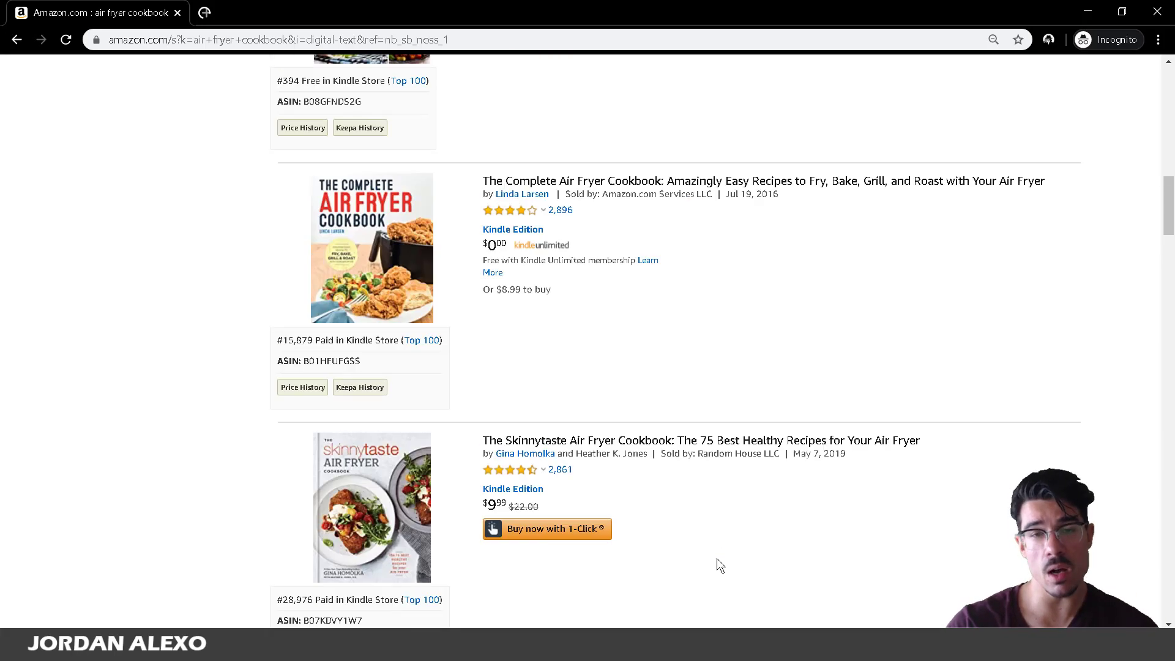
pyautogui.scroll(-6, 717, 557)
pyautogui.scroll(-3, 717, 556)
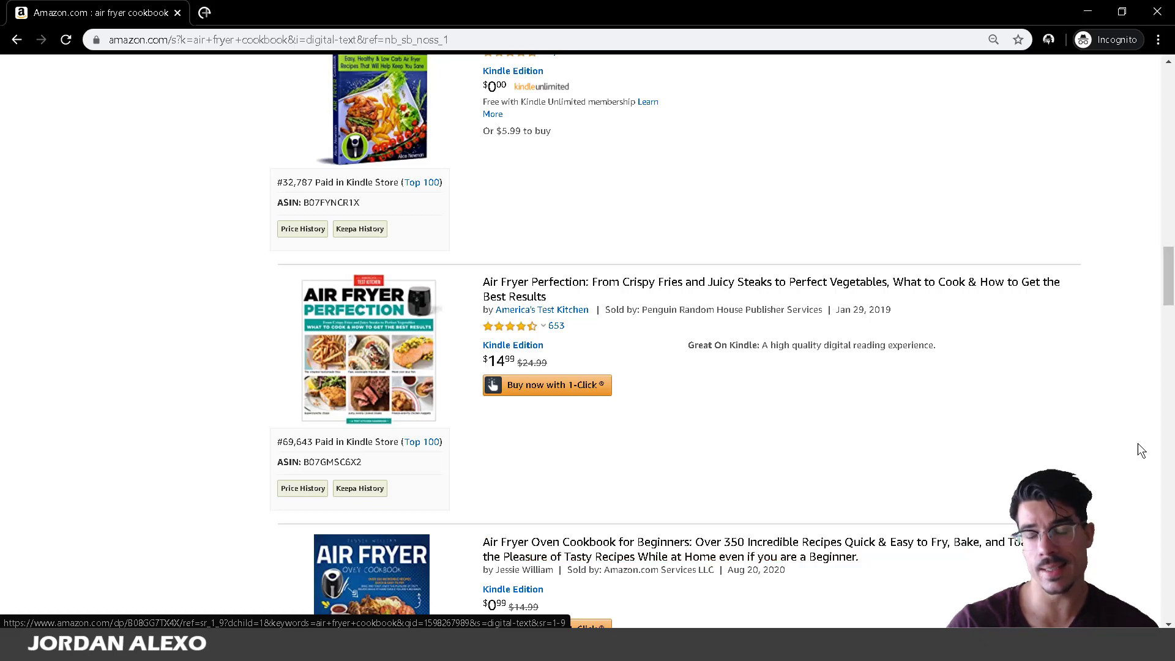
# Run KDSPY on the search results, open the second listed book in a new tab, and inspect its page-length information.
pyautogui.click(1048, 41)
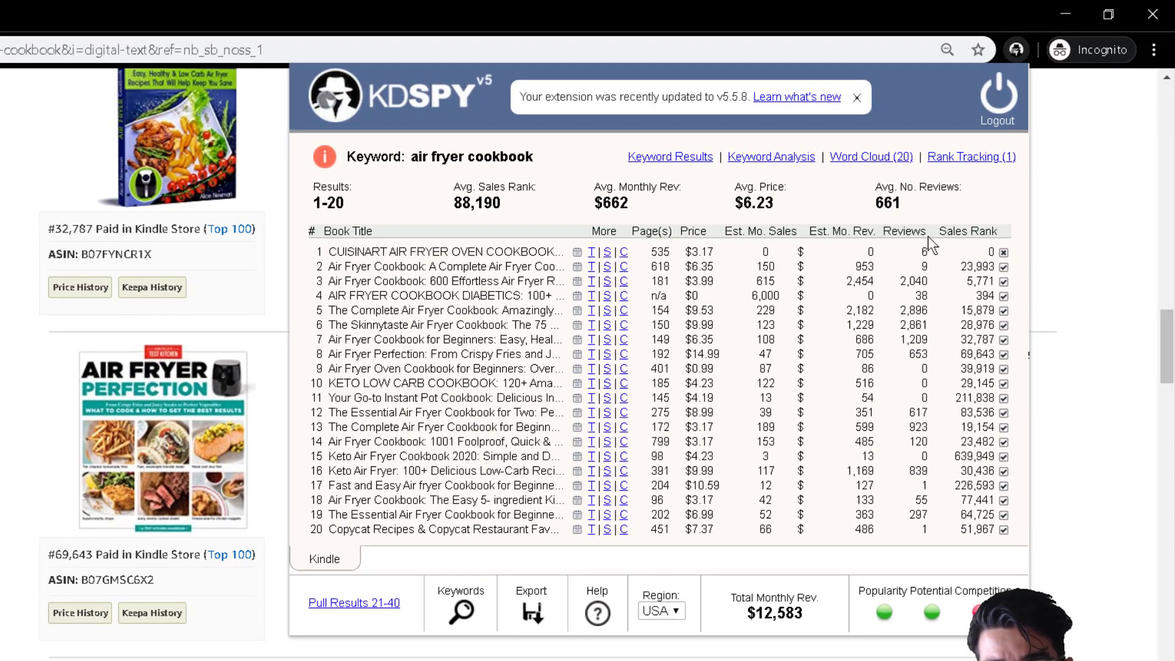
pyautogui.rightClick(401, 269)
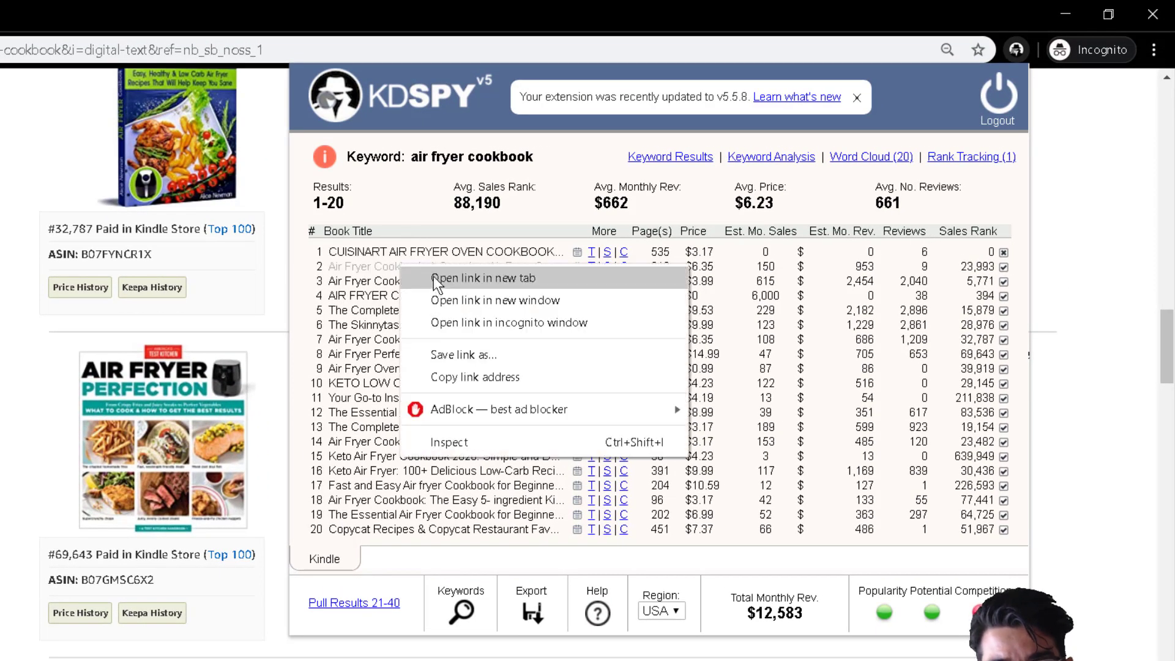
pyautogui.click(465, 278)
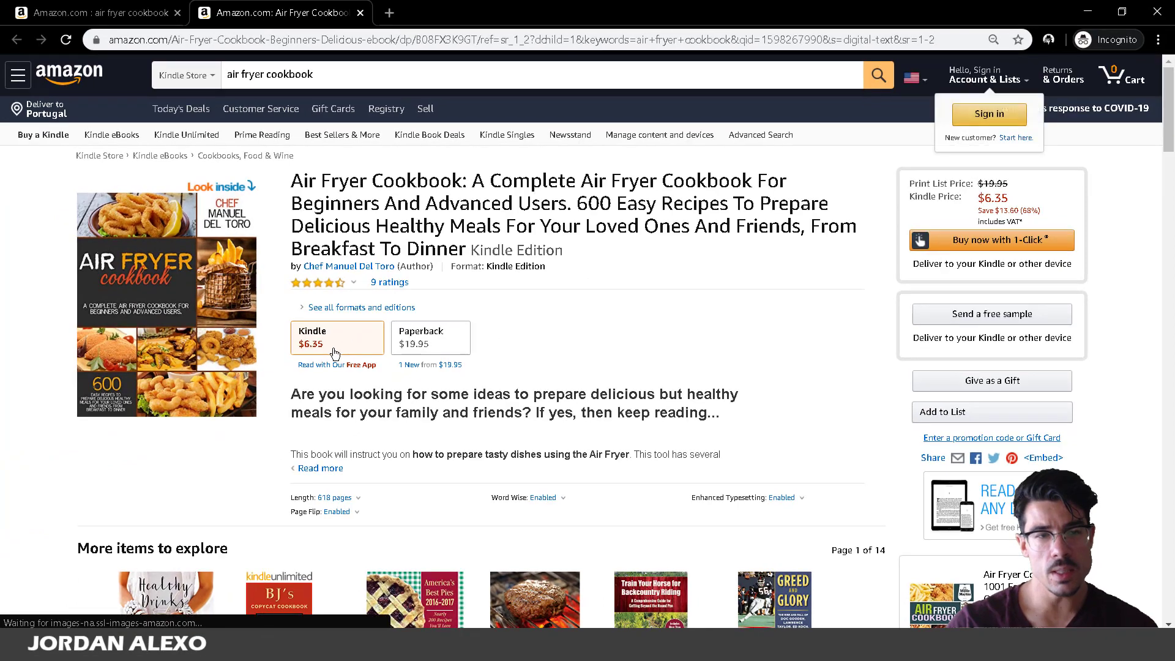
pyautogui.scroll(-3, 182, 411)
pyautogui.click(335, 348)
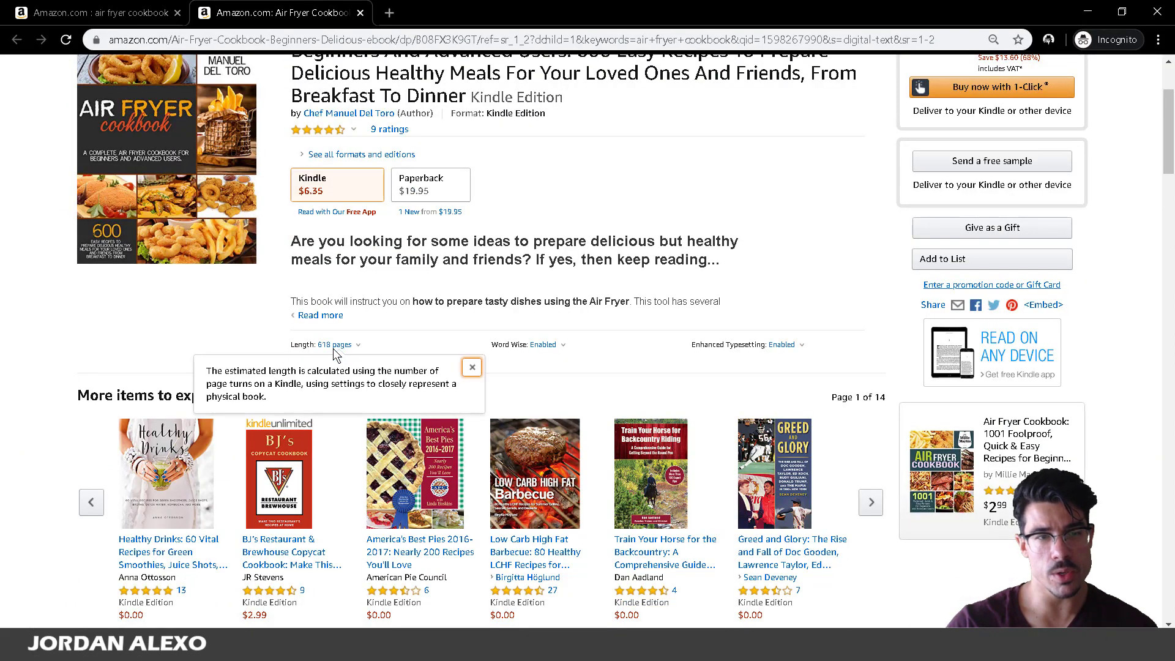
pyautogui.scroll(1, 334, 354)
pyautogui.click(86, 230)
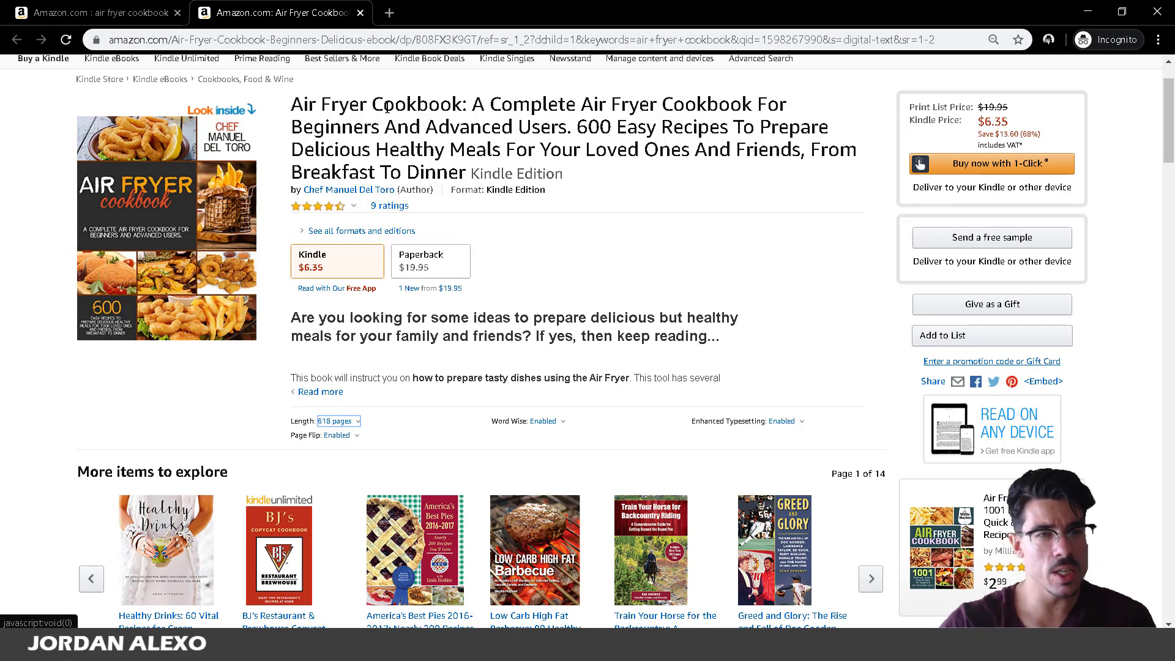
# Check the search results page against the opened book's page, highlighting the keyword Air Fryer Cookbook in the book's title.
pyautogui.click(147, 13)
pyautogui.scroll(7, 501, 277)
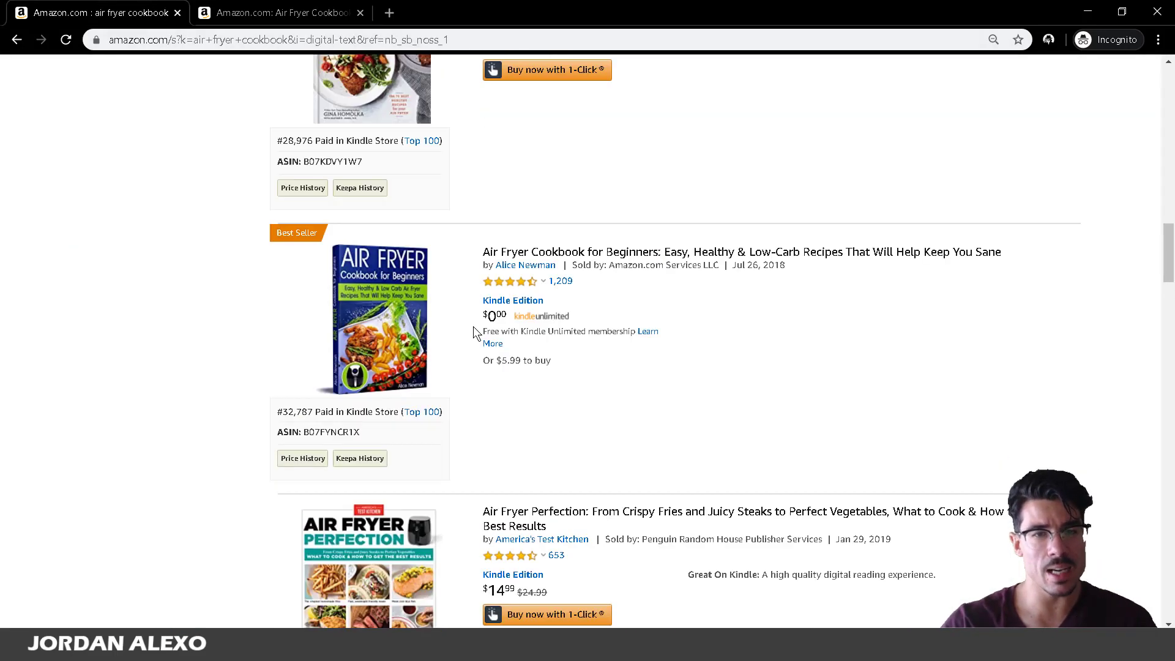
pyautogui.scroll(20, 503, 277)
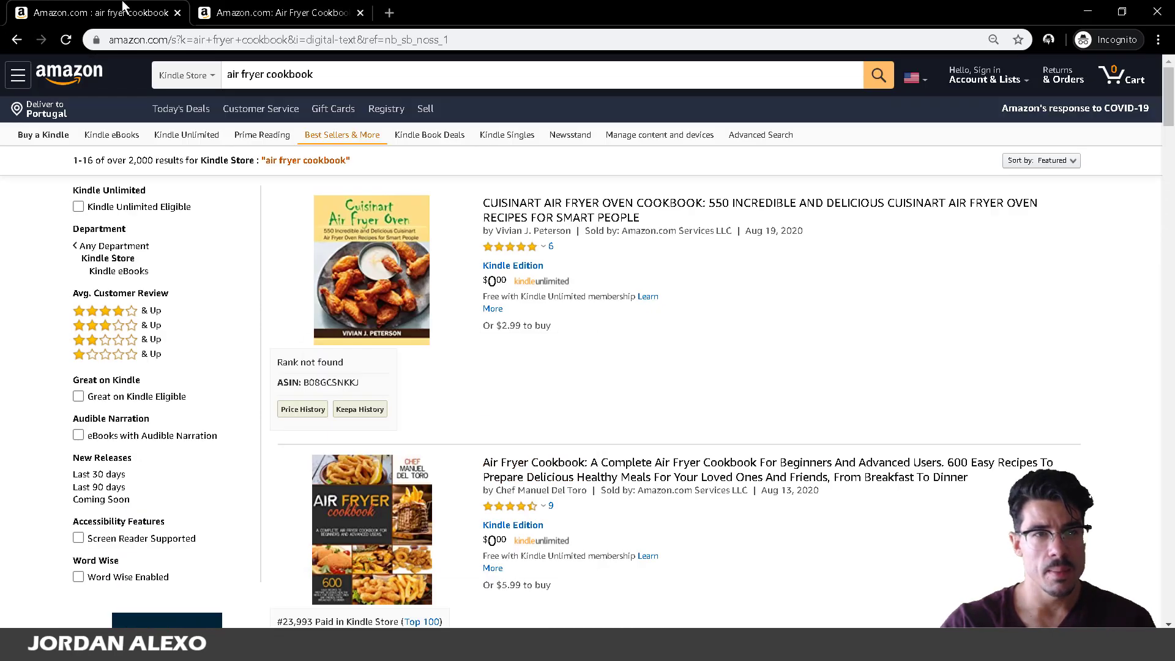
pyautogui.click(275, 14)
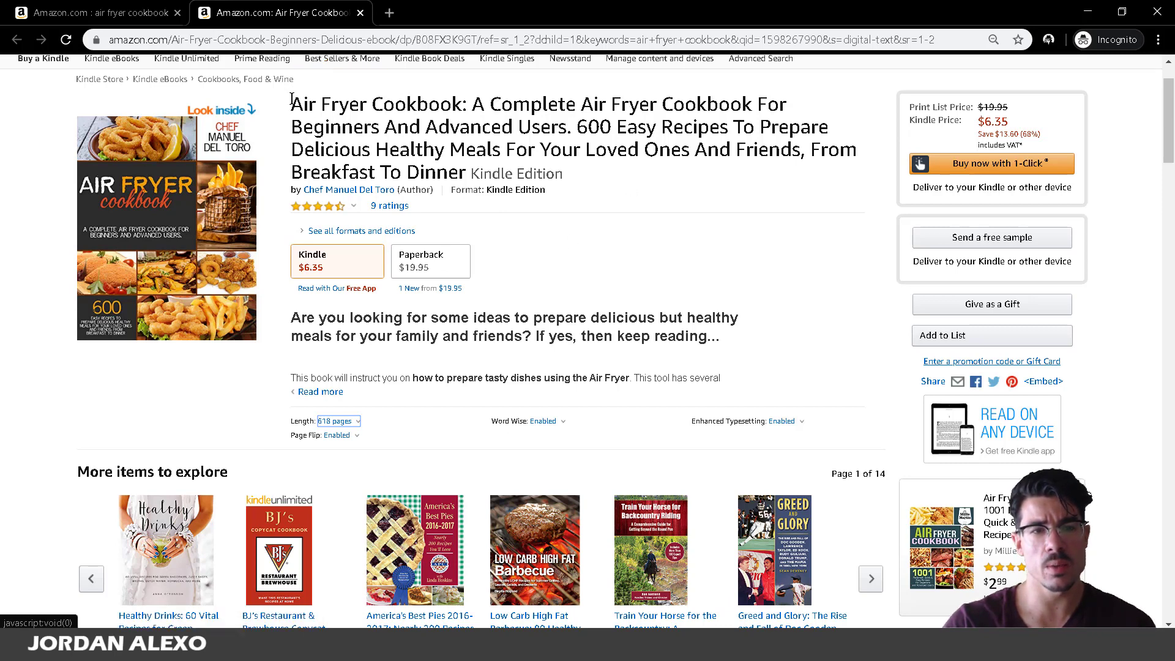
pyautogui.moveTo(291, 104); pyautogui.dragTo(463, 105)
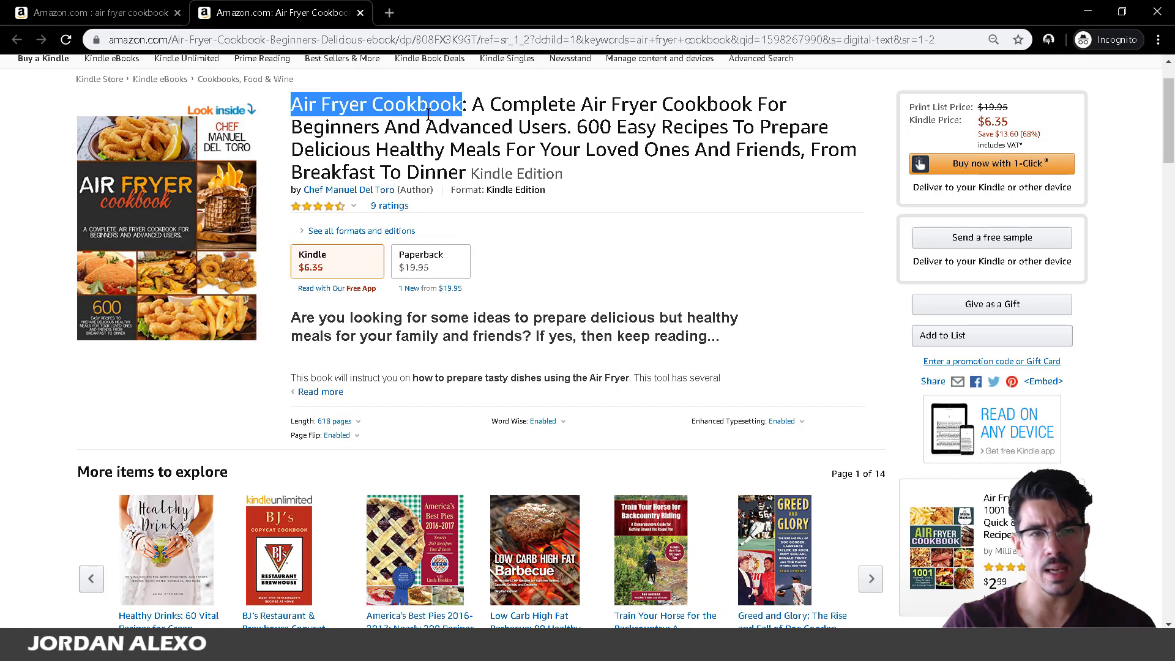
pyautogui.scroll(1, 361, 180)
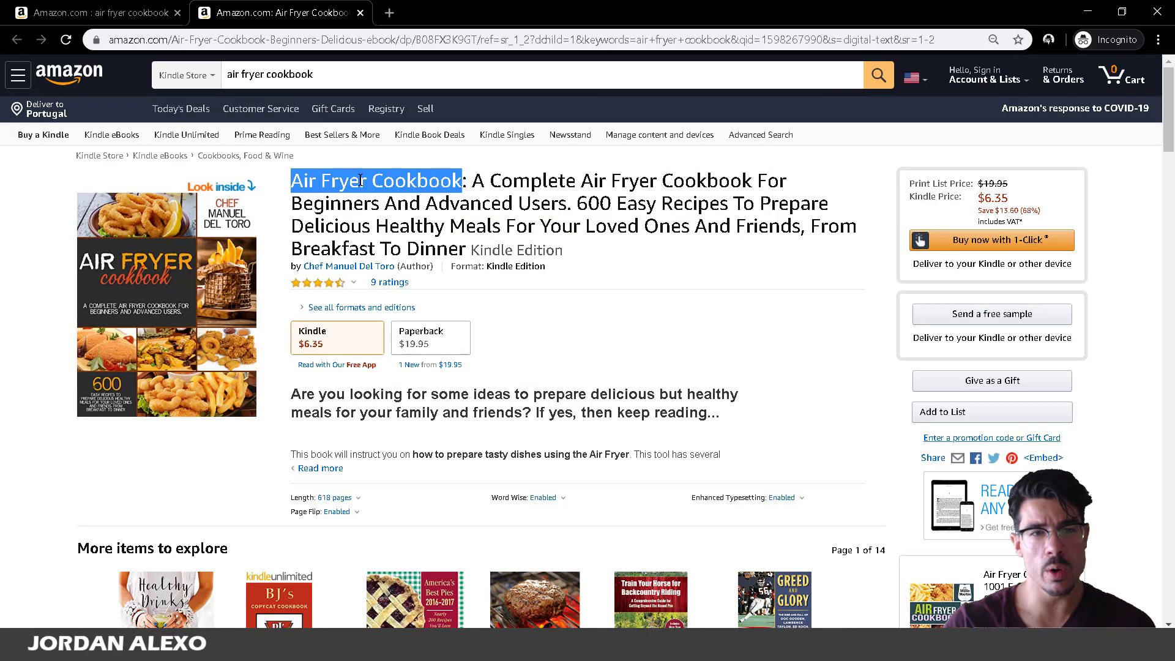
pyautogui.click(492, 180)
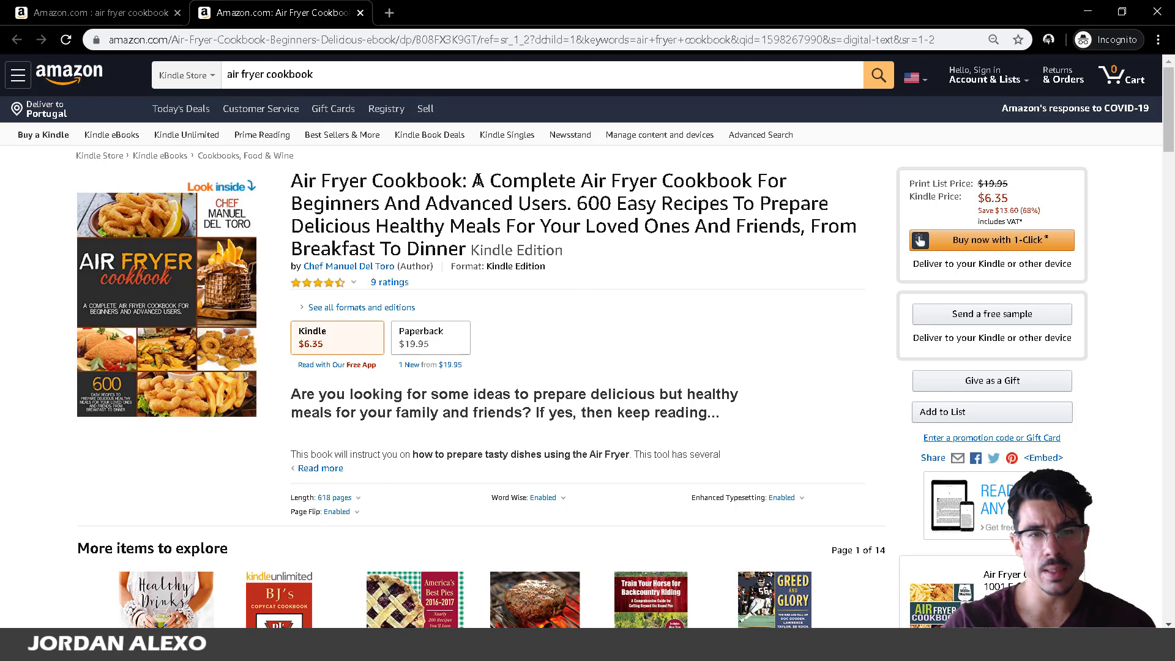
# Highlight the opened book's subtitle, from "A Complete Air Fryer Cookbook" to "Advanced Users", to examine how it follows the main keyword.
pyautogui.moveTo(472, 181); pyautogui.dragTo(468, 251)
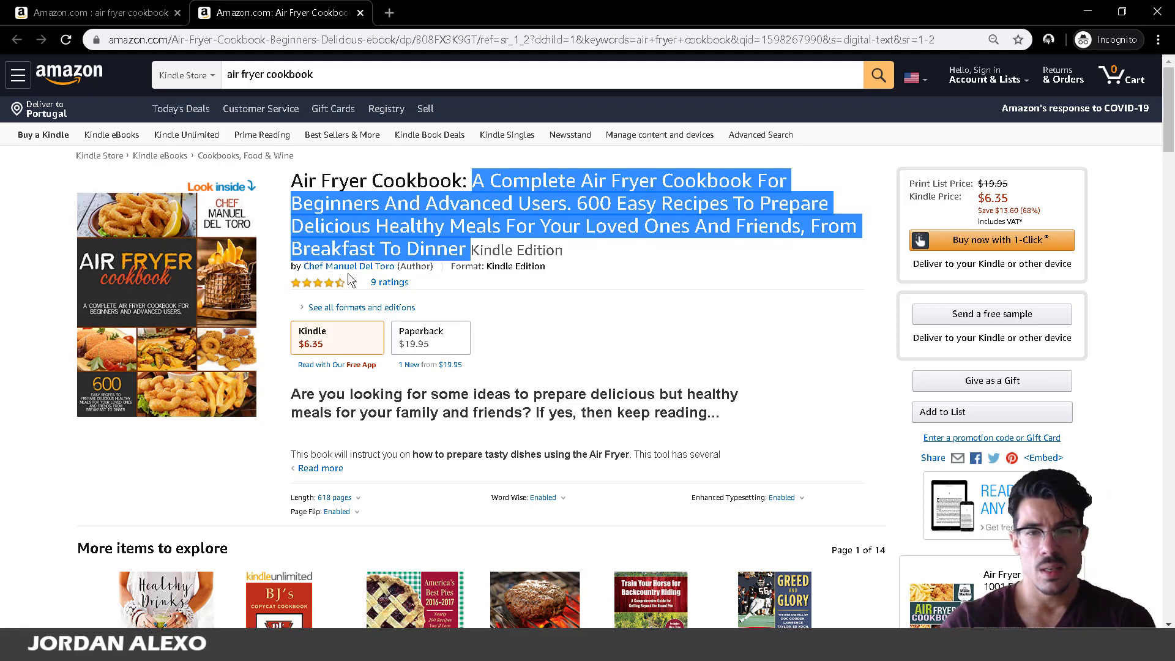
pyautogui.click(562, 197)
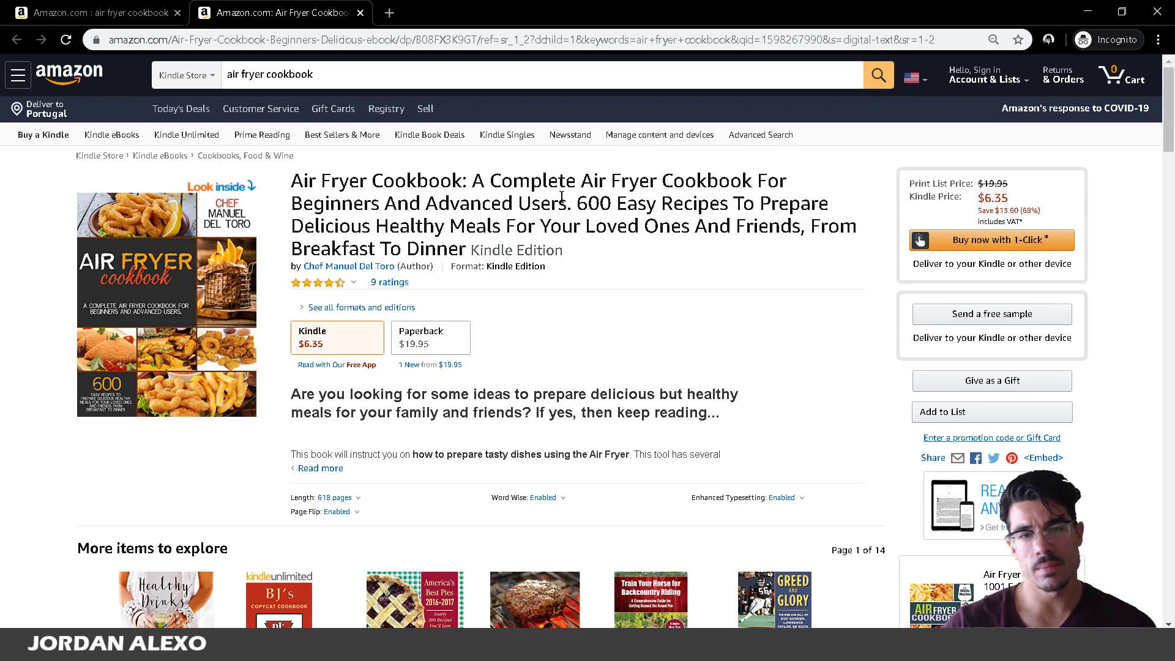
pyautogui.moveTo(566, 206); pyautogui.dragTo(511, 262)
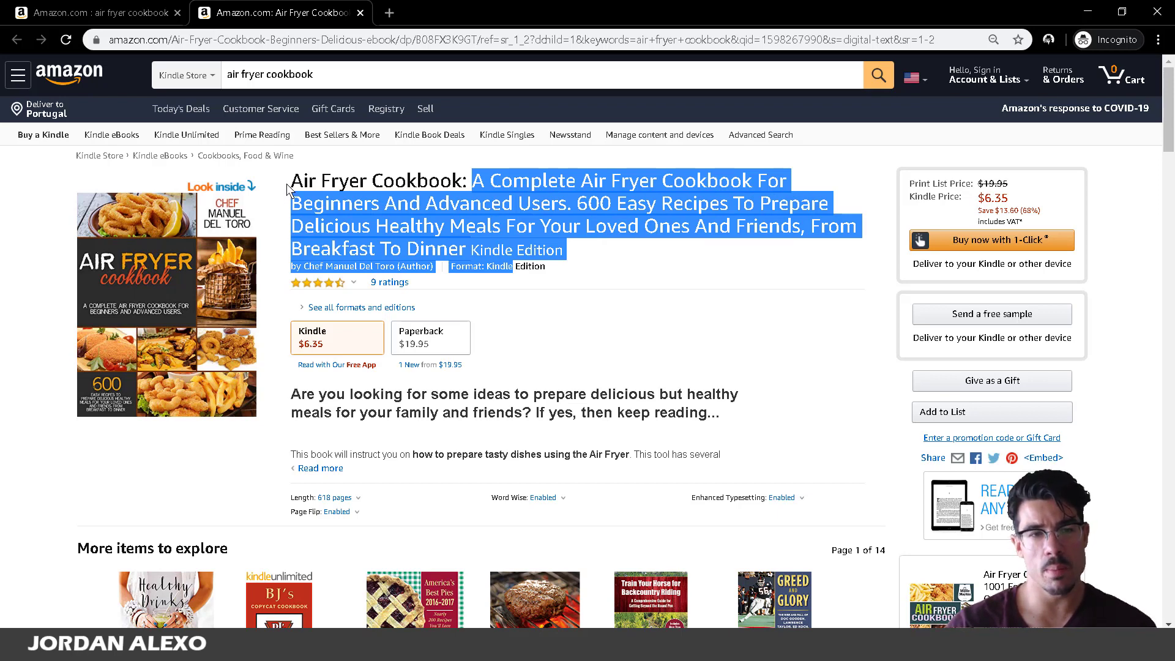
pyautogui.moveTo(292, 183); pyautogui.dragTo(298, 184)
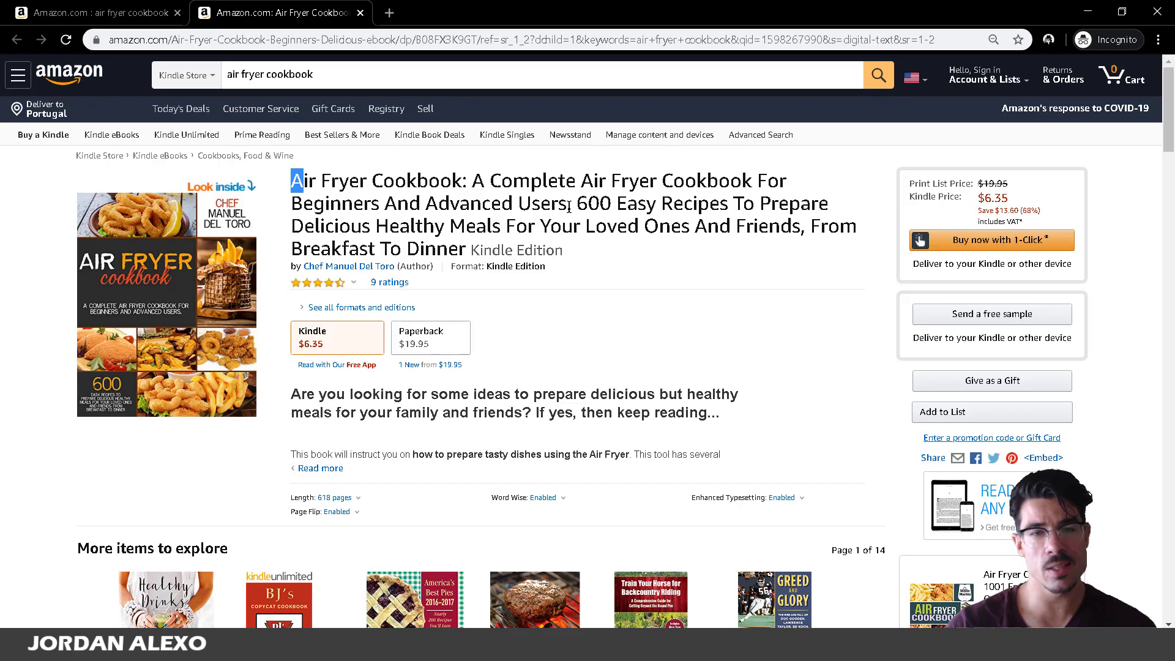
pyautogui.moveTo(572, 207); pyautogui.dragTo(474, 185)
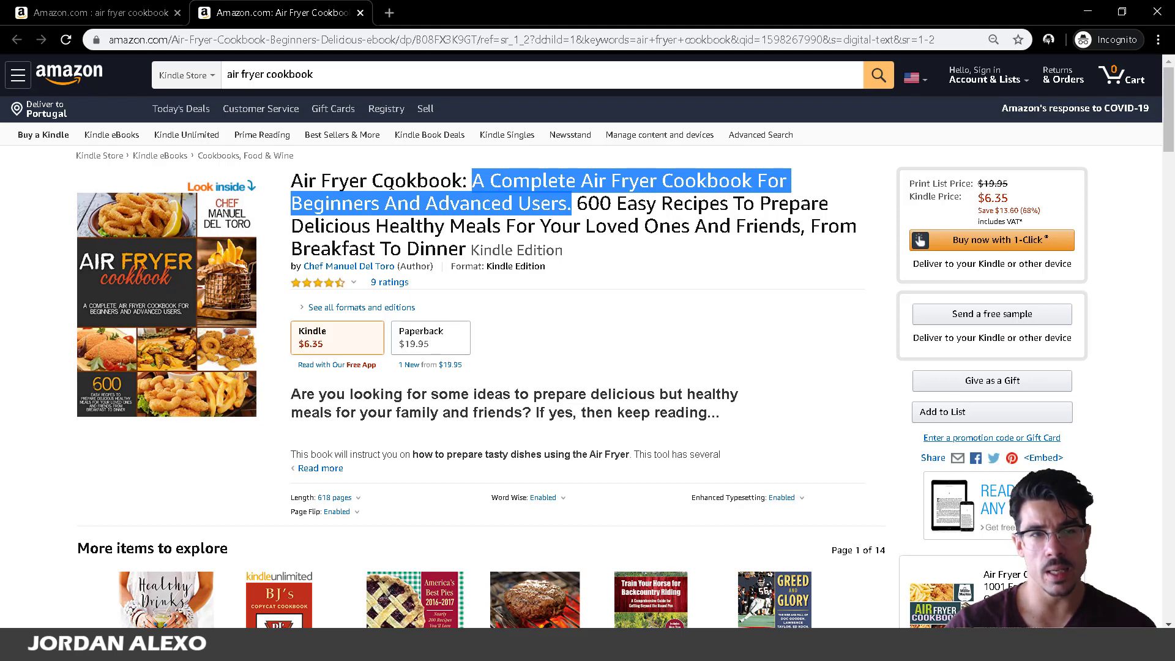
# Compare the air fryer cookbook search results with the opened book's page, highlighting the word Cookbook in its title.
pyautogui.click(107, 11)
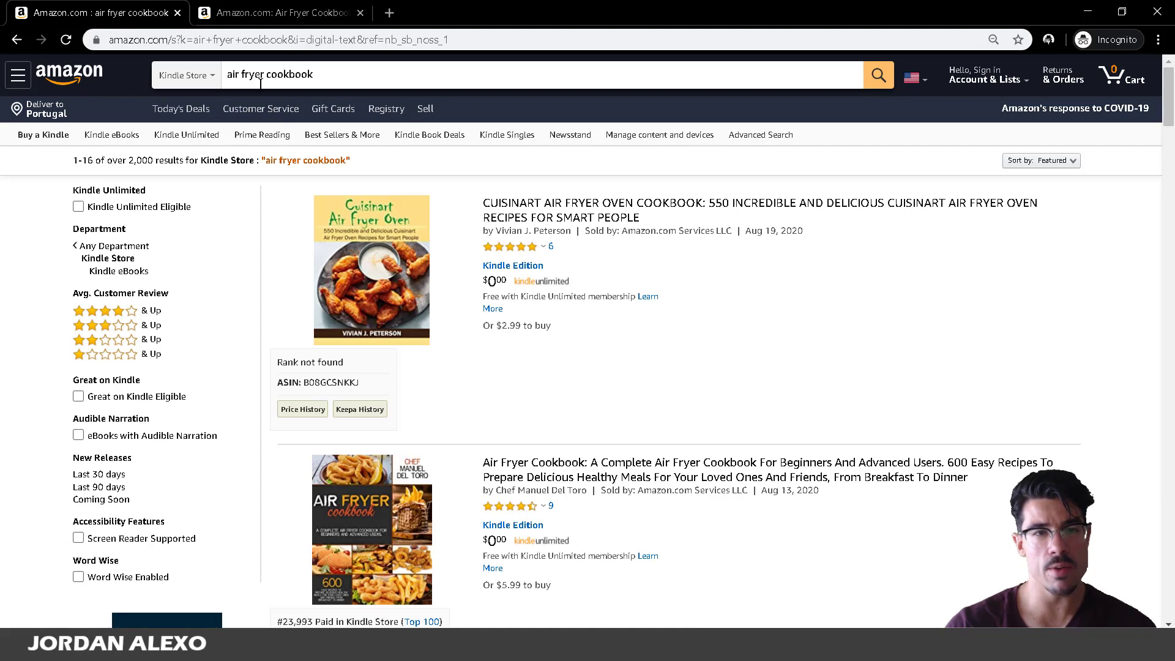
pyautogui.click(293, 10)
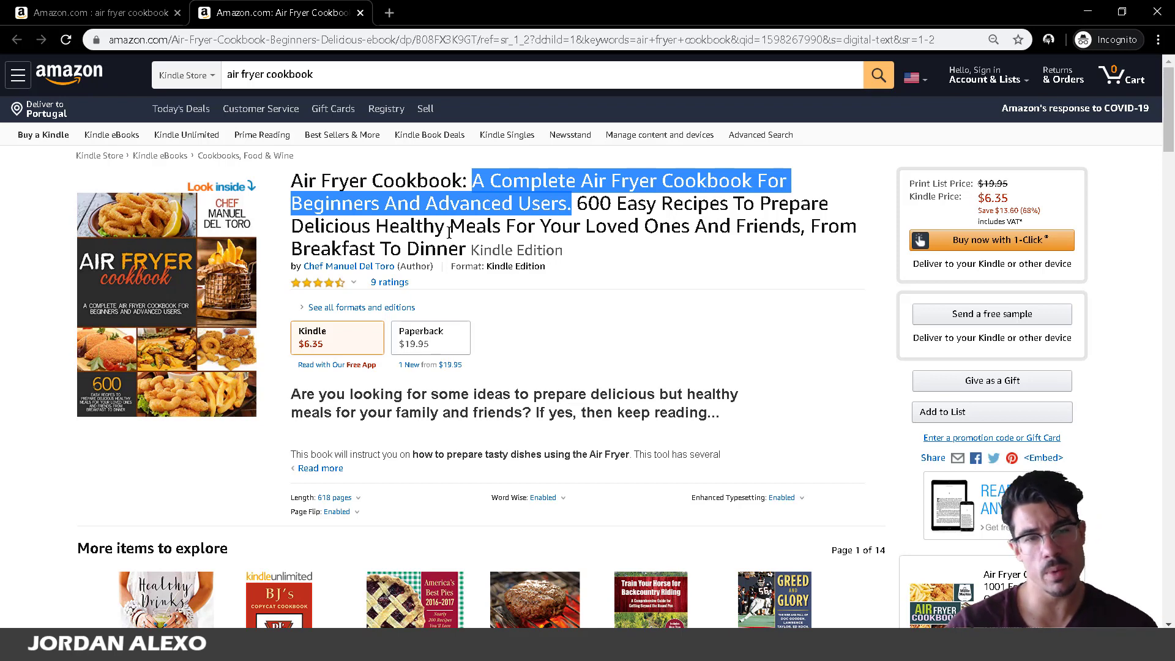
pyautogui.moveTo(458, 248); pyautogui.dragTo(410, 177)
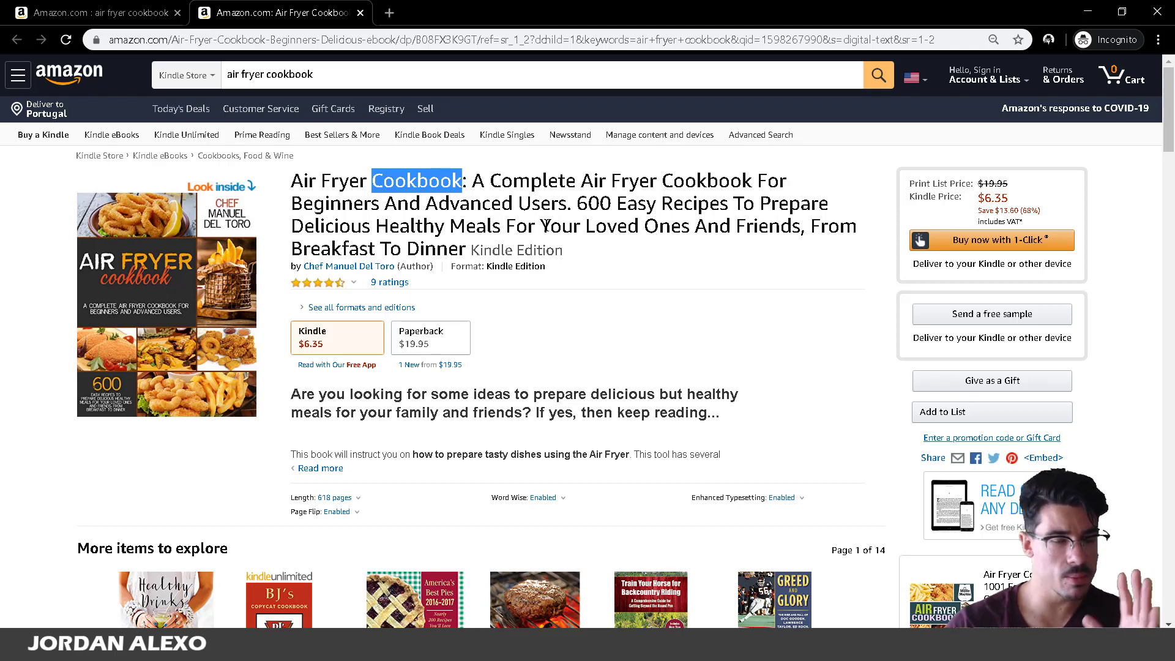
# Expand the book's full description and read through its formatting, recipe categories and closing call to action.
pyautogui.click(315, 468)
pyautogui.scroll(-6, 318, 367)
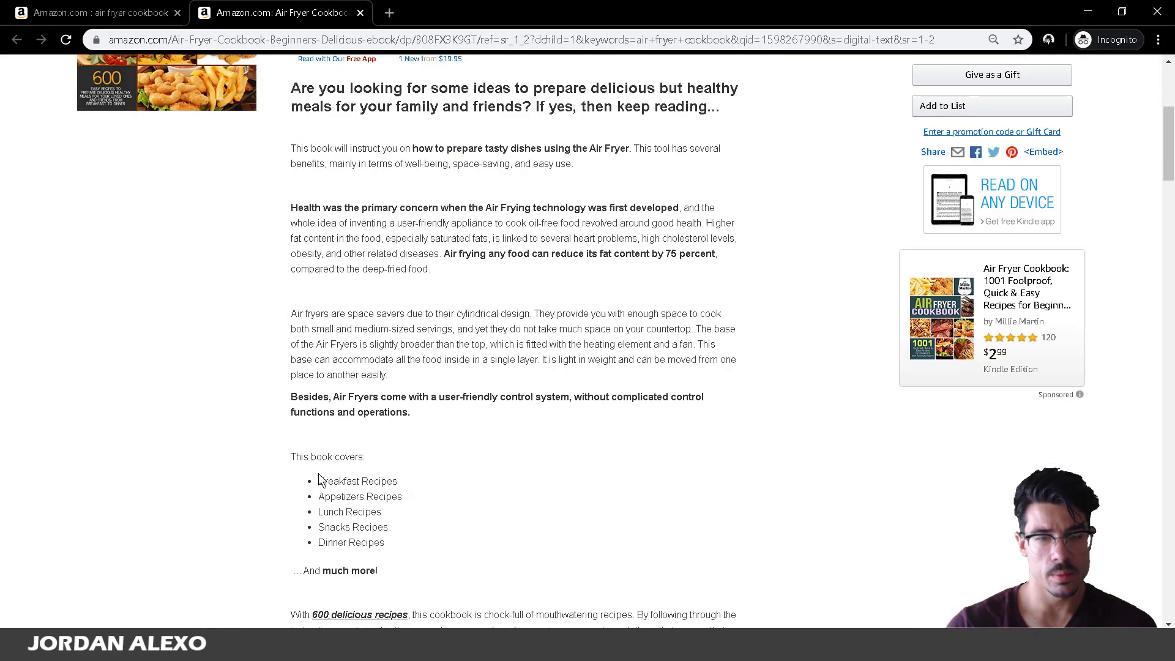
pyautogui.scroll(-1, 328, 200)
pyautogui.scroll(6, 328, 201)
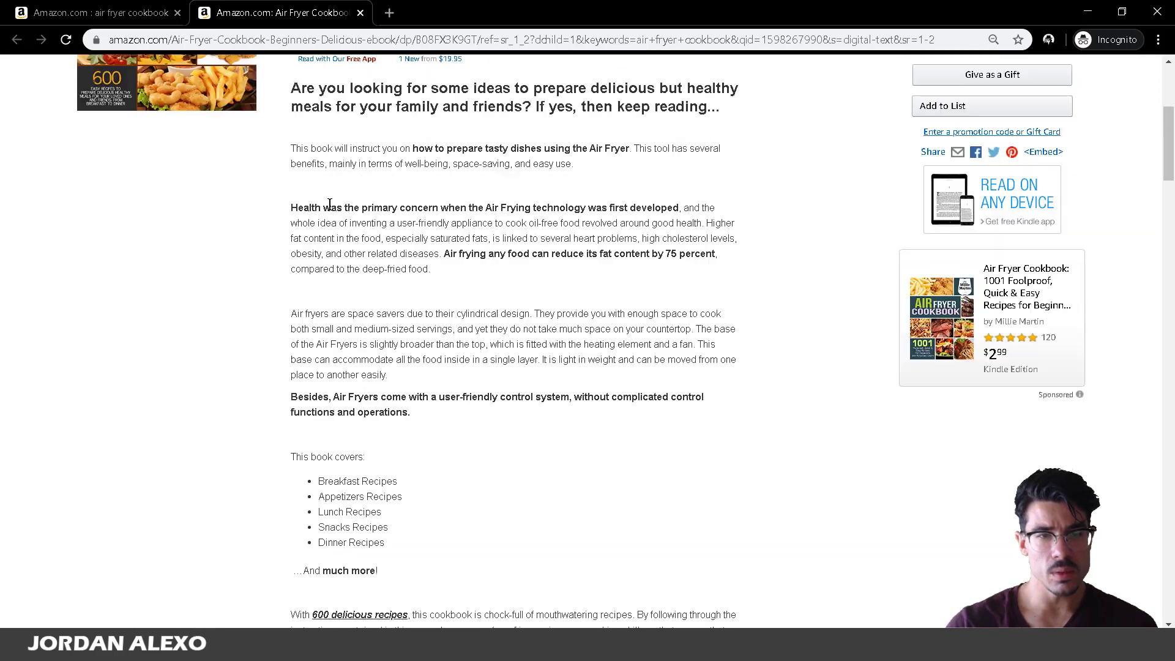
pyautogui.scroll(-1, 329, 211)
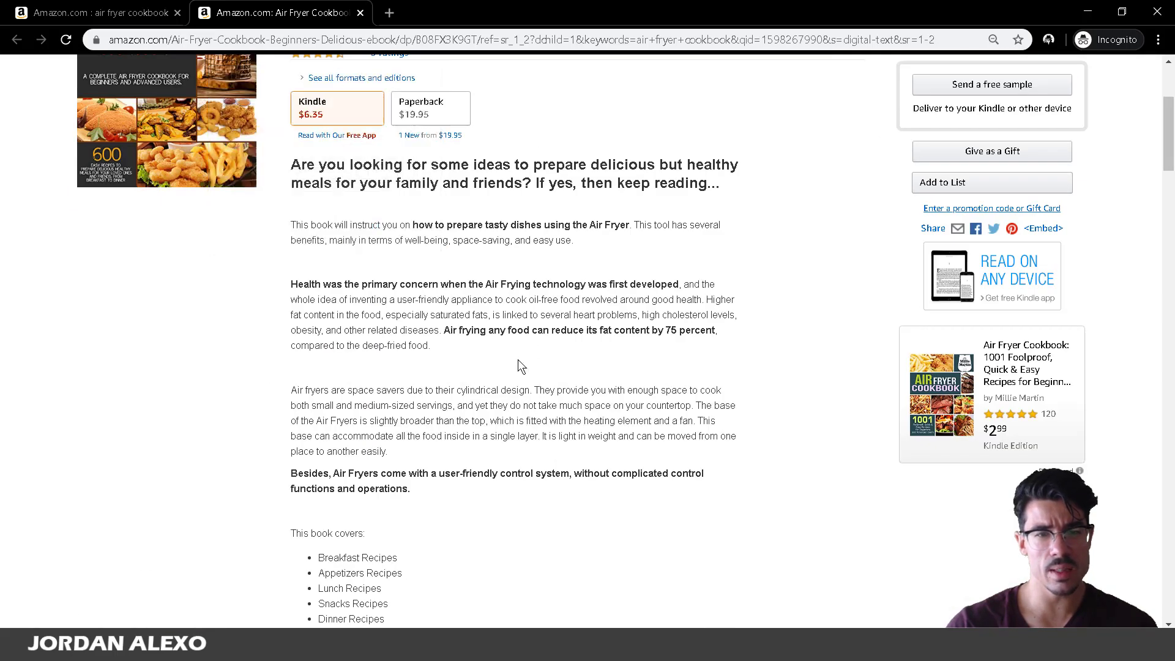
pyautogui.scroll(-1, 392, 290)
pyautogui.scroll(-5, 374, 303)
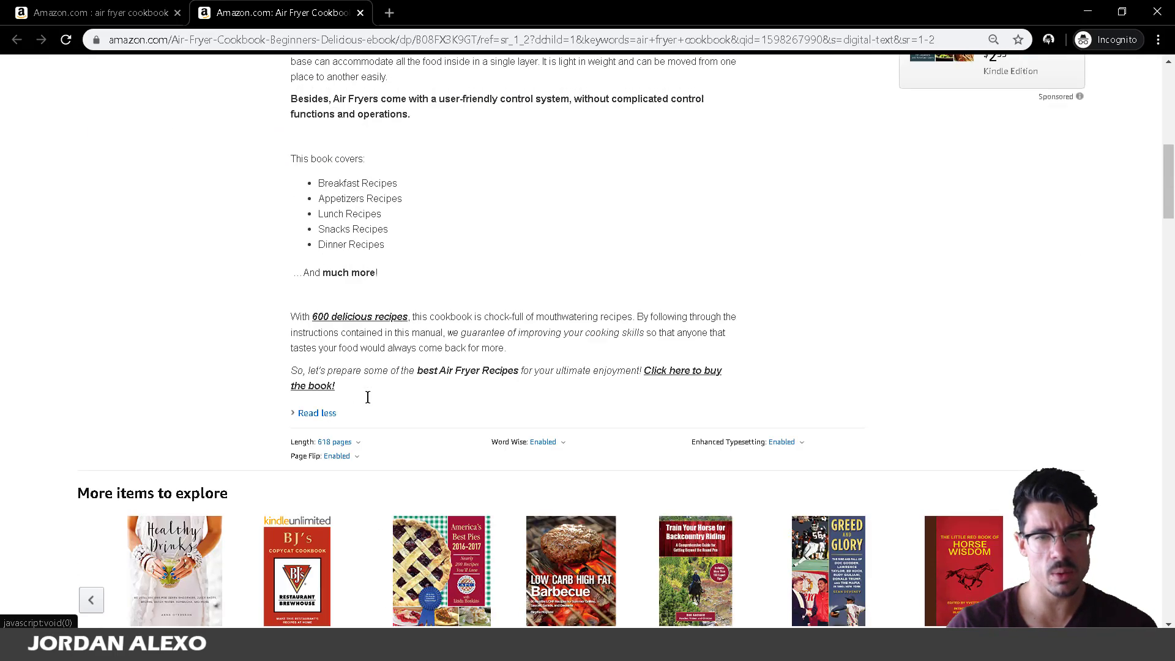
pyautogui.scroll(10, 367, 349)
pyautogui.scroll(-3, 368, 383)
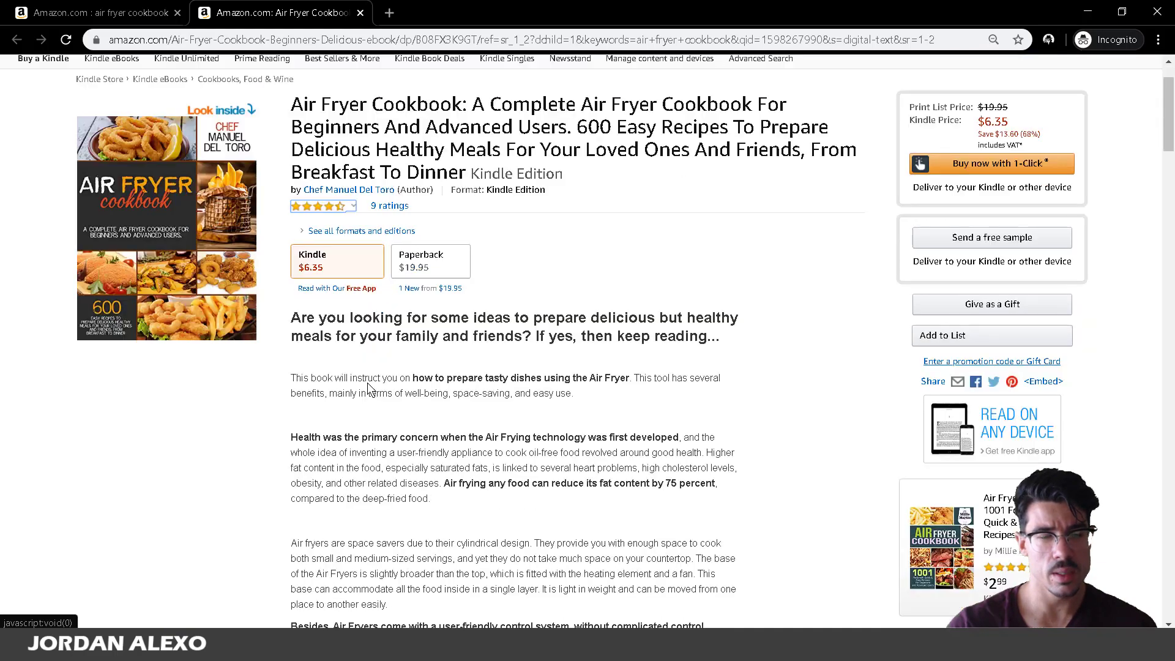
pyautogui.scroll(-9, 192, 235)
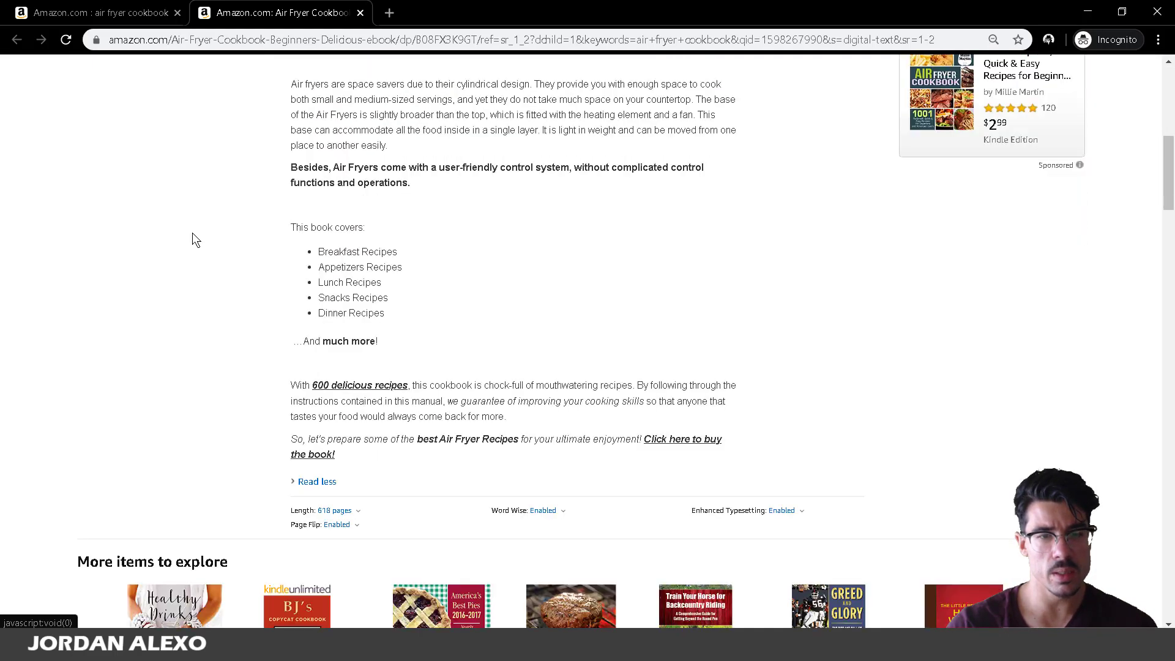
# Examine the book's product details, Best Sellers Rank and customer reviews, and return to the start of its page.
pyautogui.scroll(-4, 192, 236)
pyautogui.scroll(-3, 194, 236)
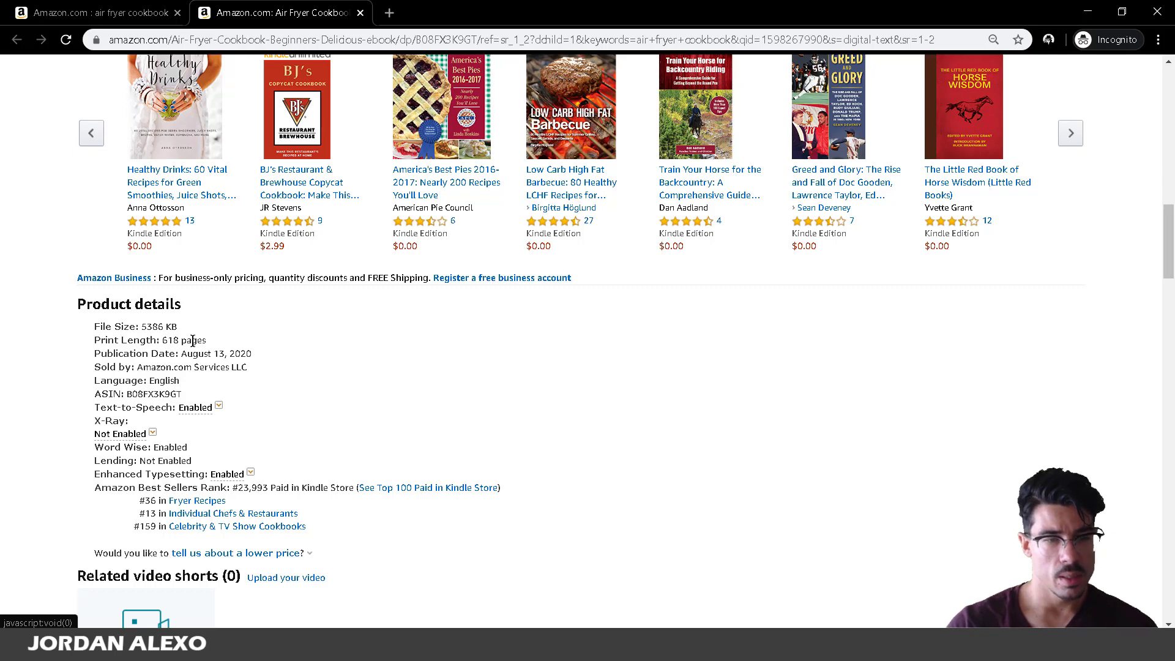
pyautogui.scroll(-1, 192, 342)
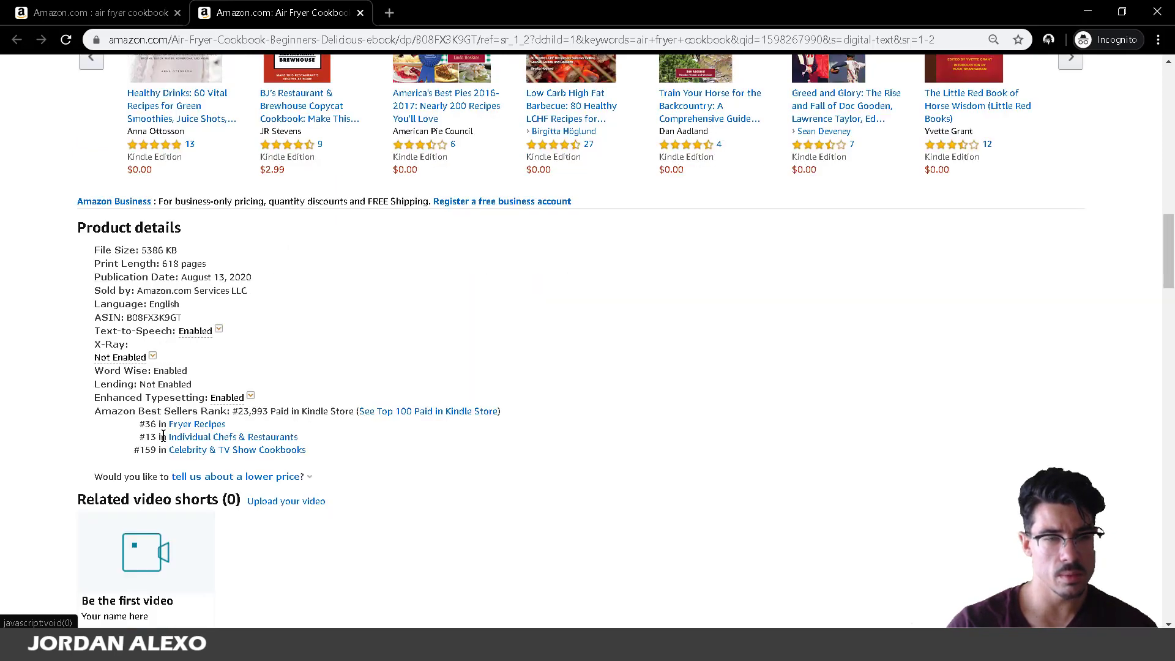
pyautogui.scroll(-1, 219, 457)
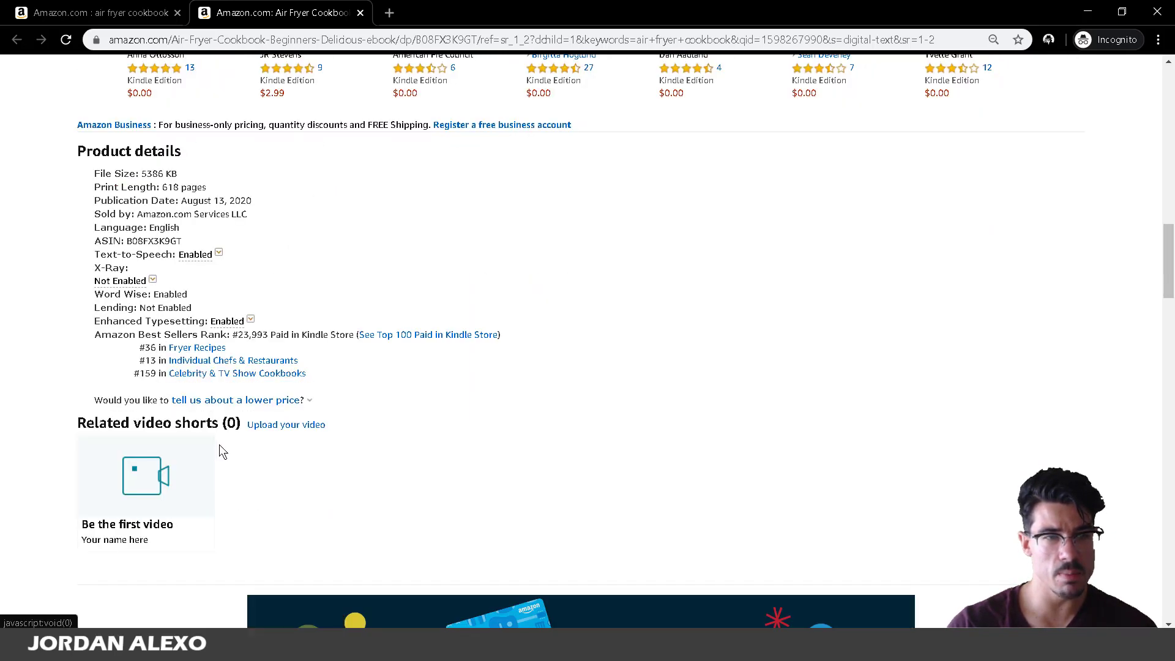
pyautogui.scroll(-7, 220, 447)
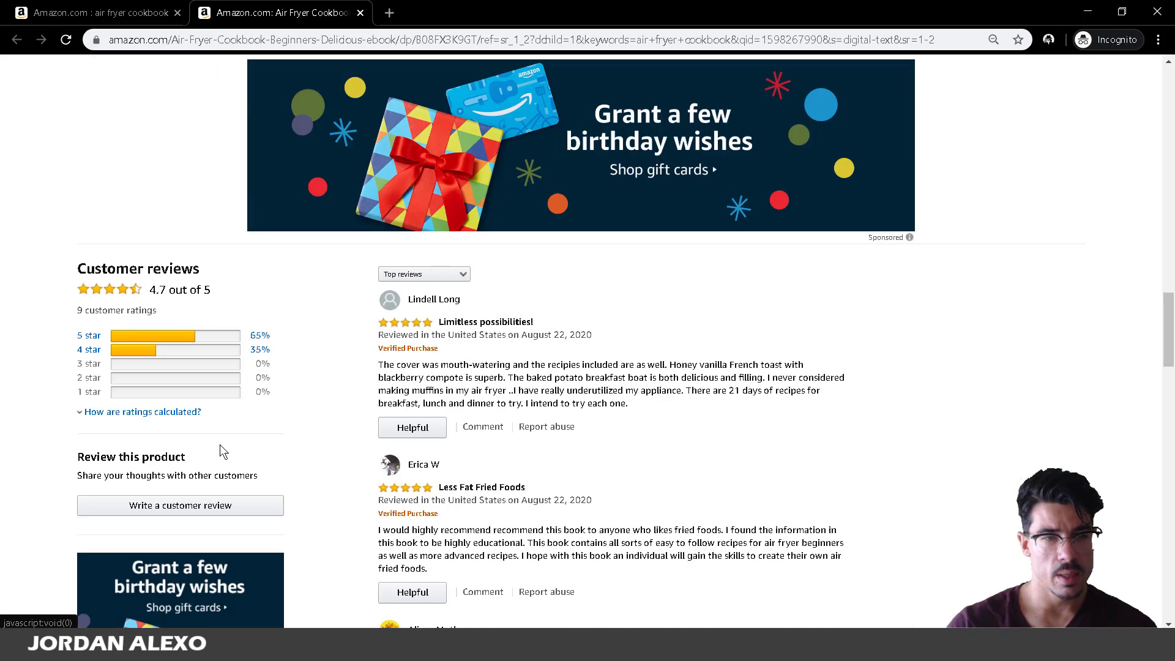
pyautogui.scroll(-2, 220, 446)
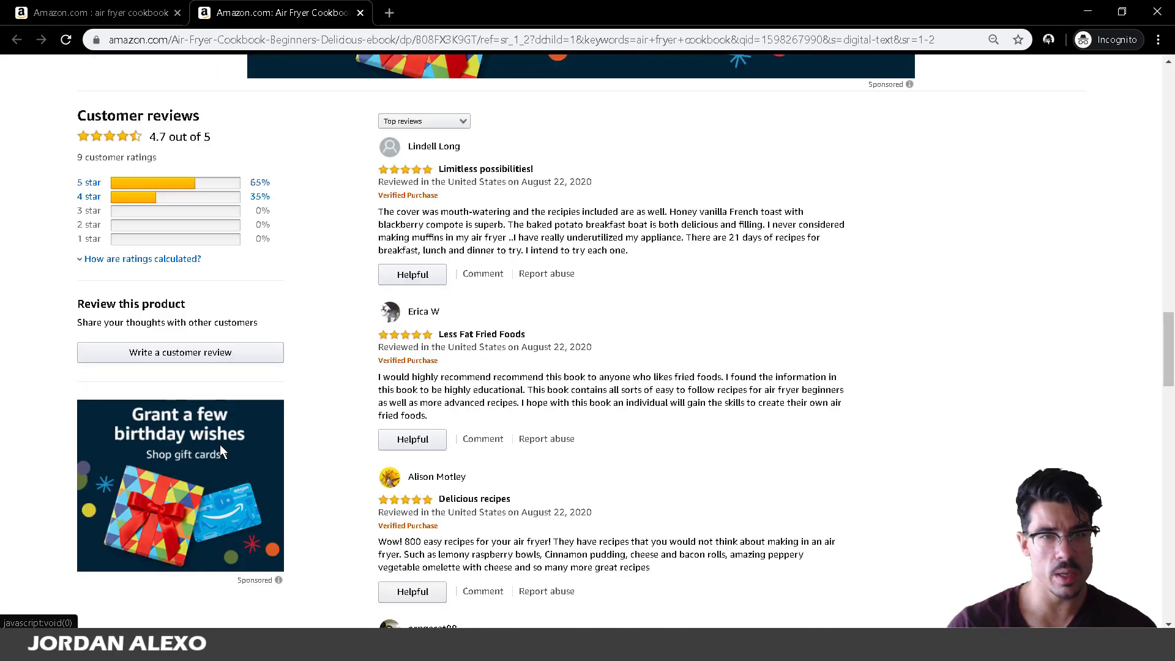
pyautogui.scroll(18, 219, 446)
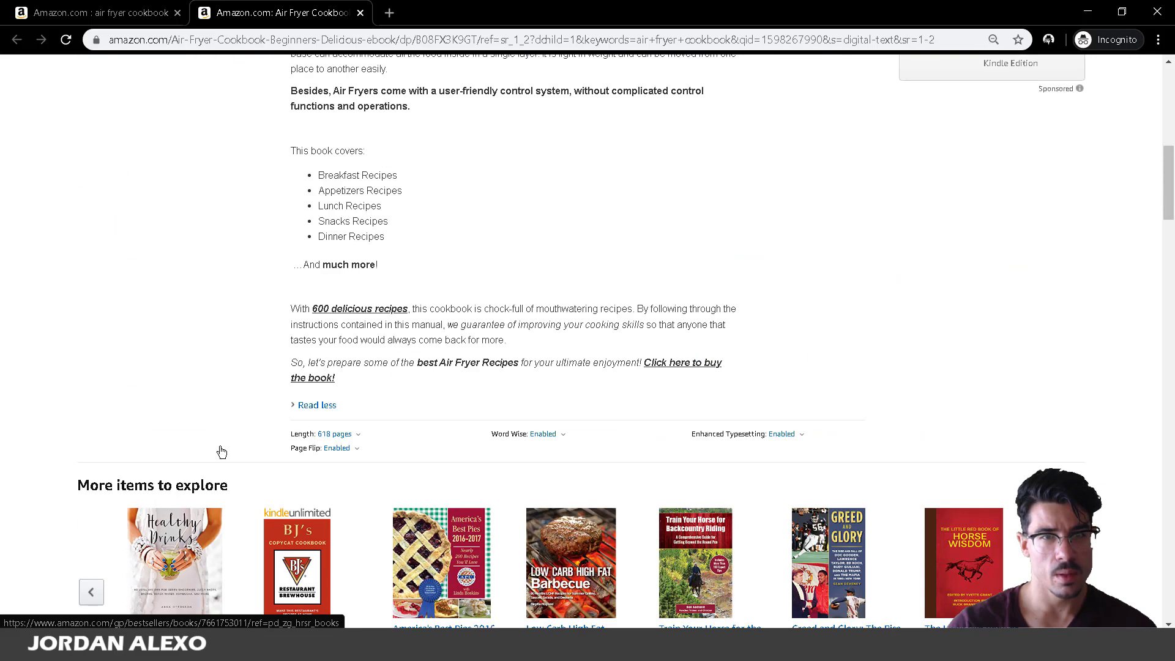
pyautogui.scroll(3, 222, 452)
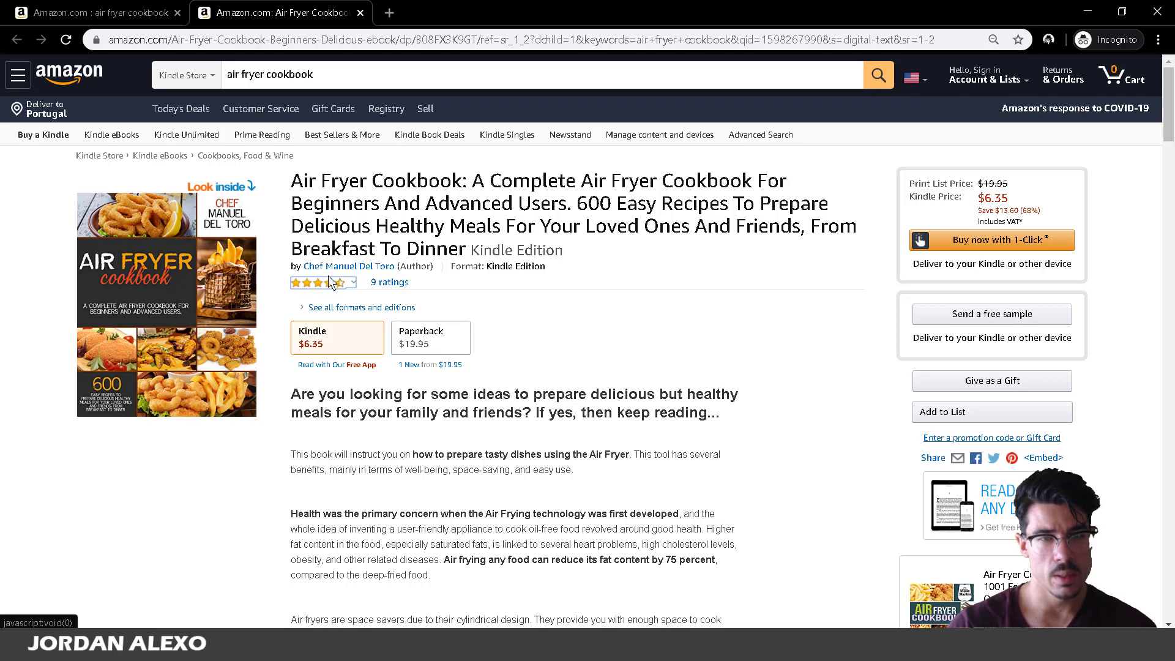
# Open the book's Look Inside preview, browse its cover, table of contents and recipe pages, and close the preview.
pyautogui.click(194, 269)
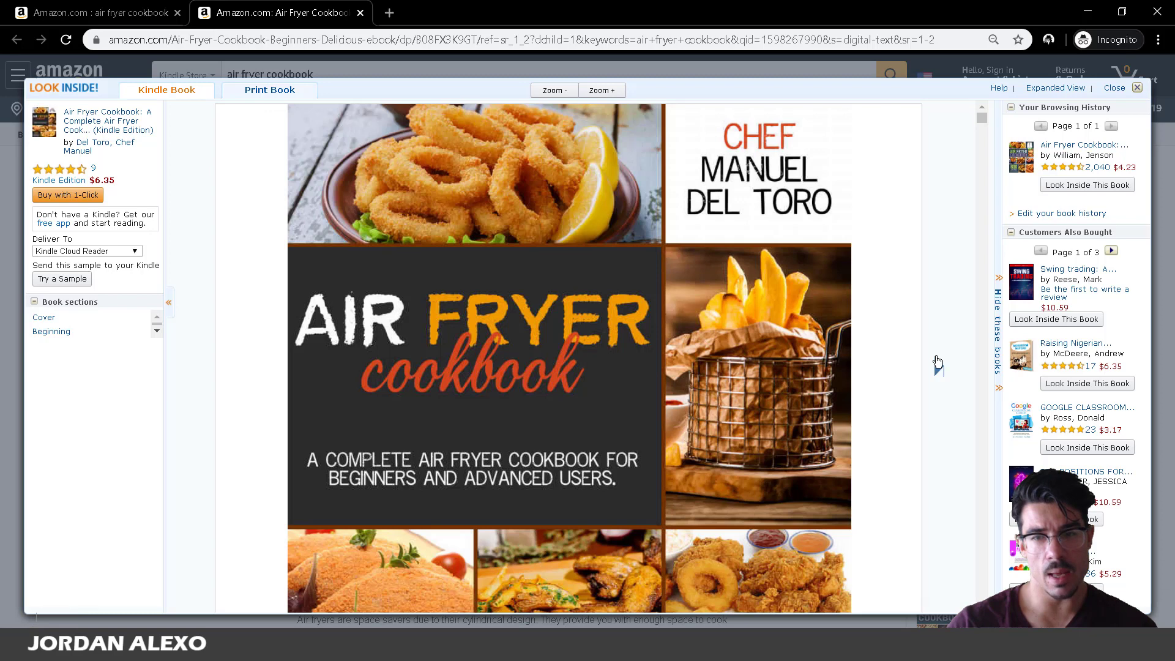
pyautogui.click(938, 365)
pyautogui.click(938, 365)
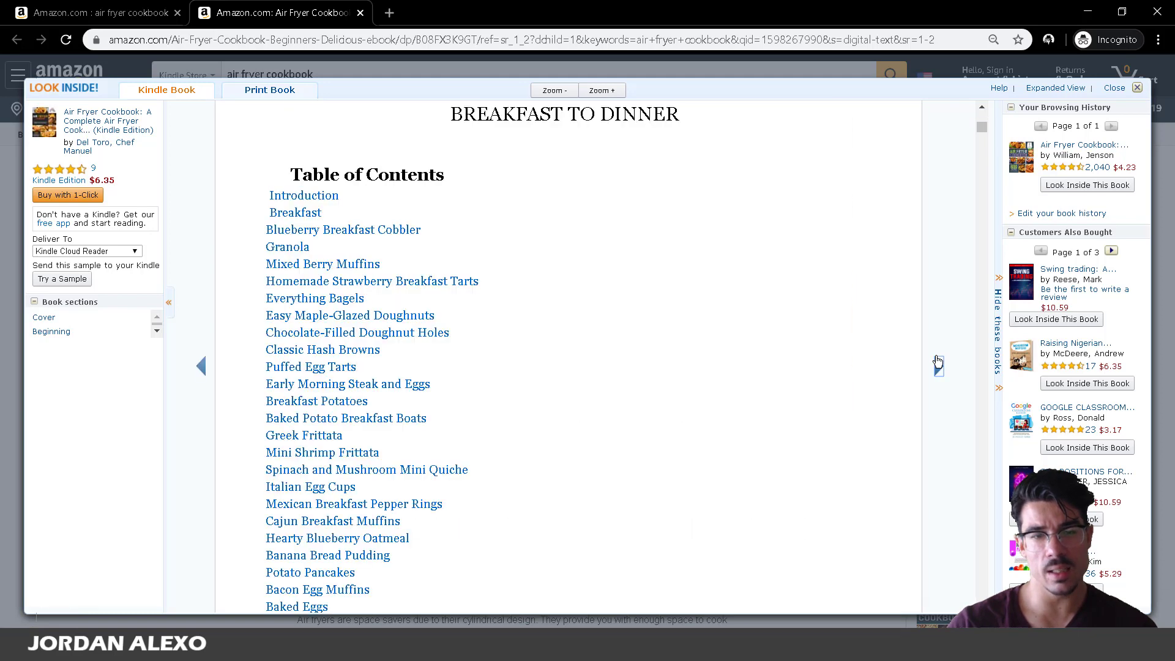
pyautogui.click(936, 366)
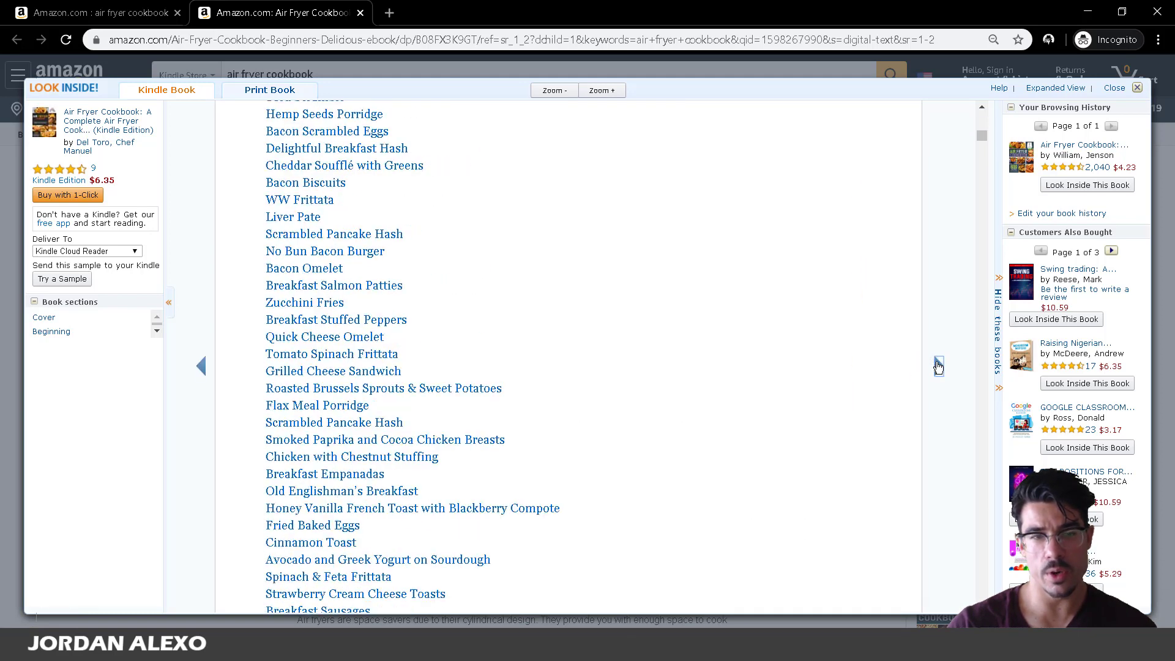
pyautogui.click(938, 366)
pyautogui.click(938, 365)
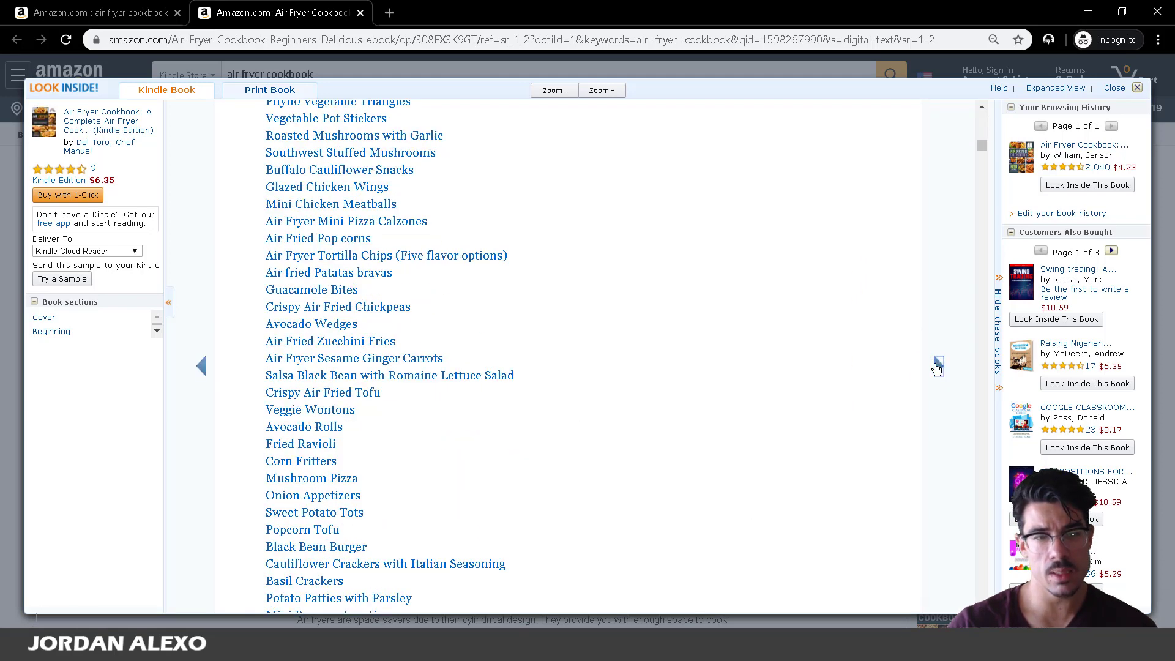
pyautogui.click(937, 367)
pyautogui.click(937, 367)
pyautogui.click(937, 366)
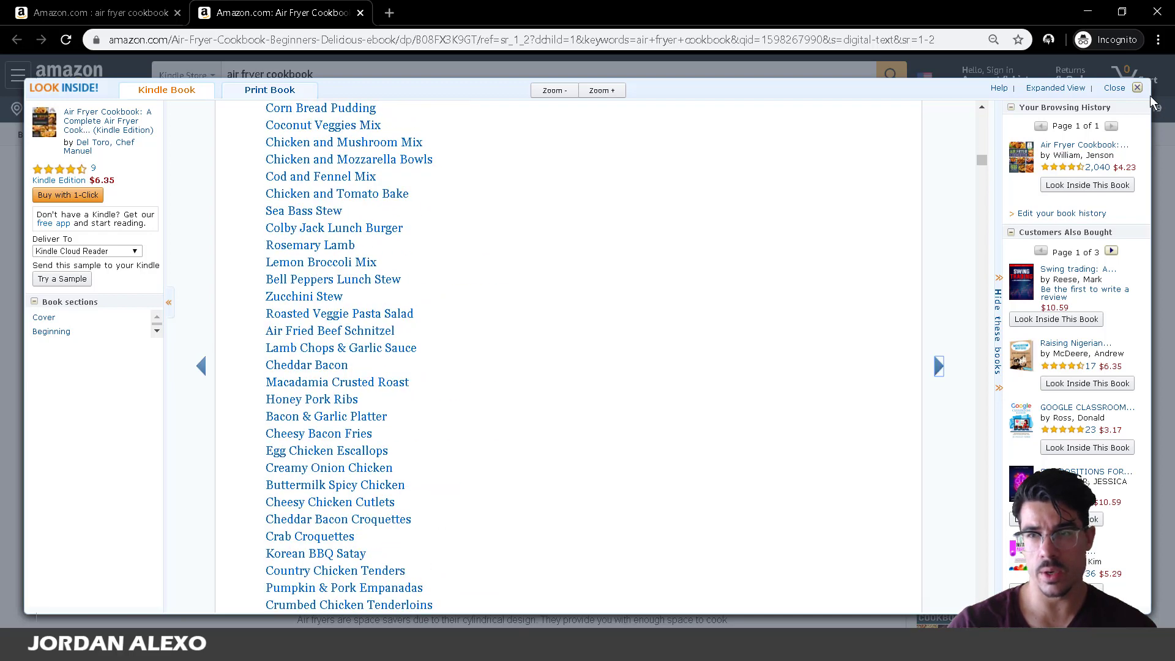
pyautogui.moveTo(982, 161); pyautogui.dragTo(978, 550)
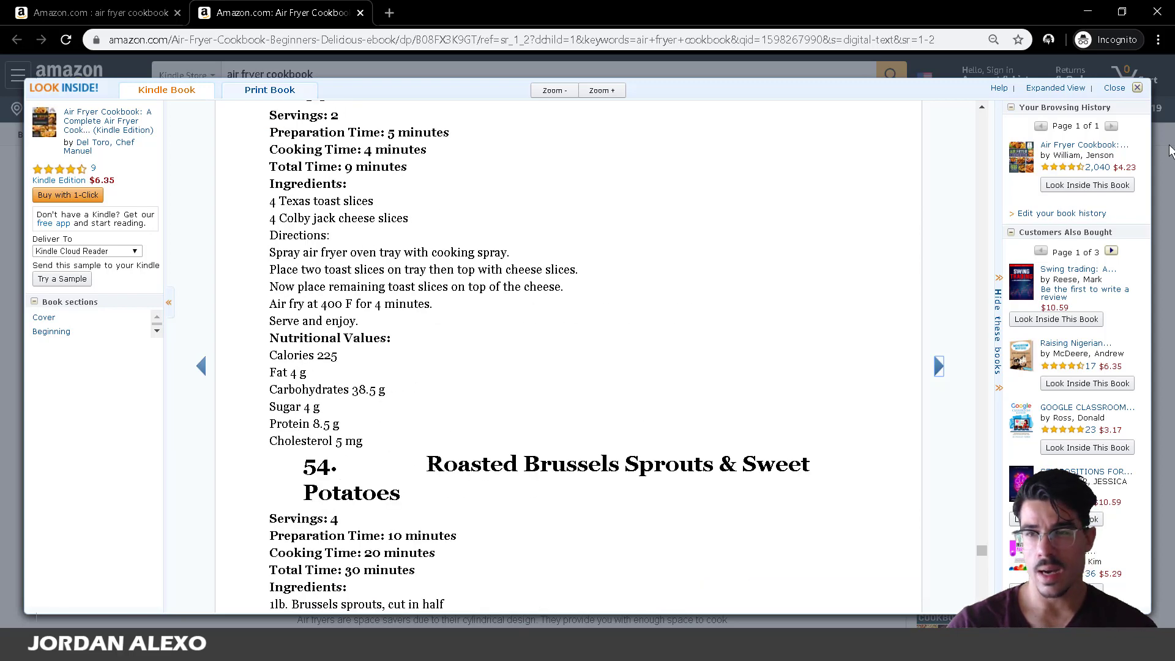
pyautogui.click(1137, 87)
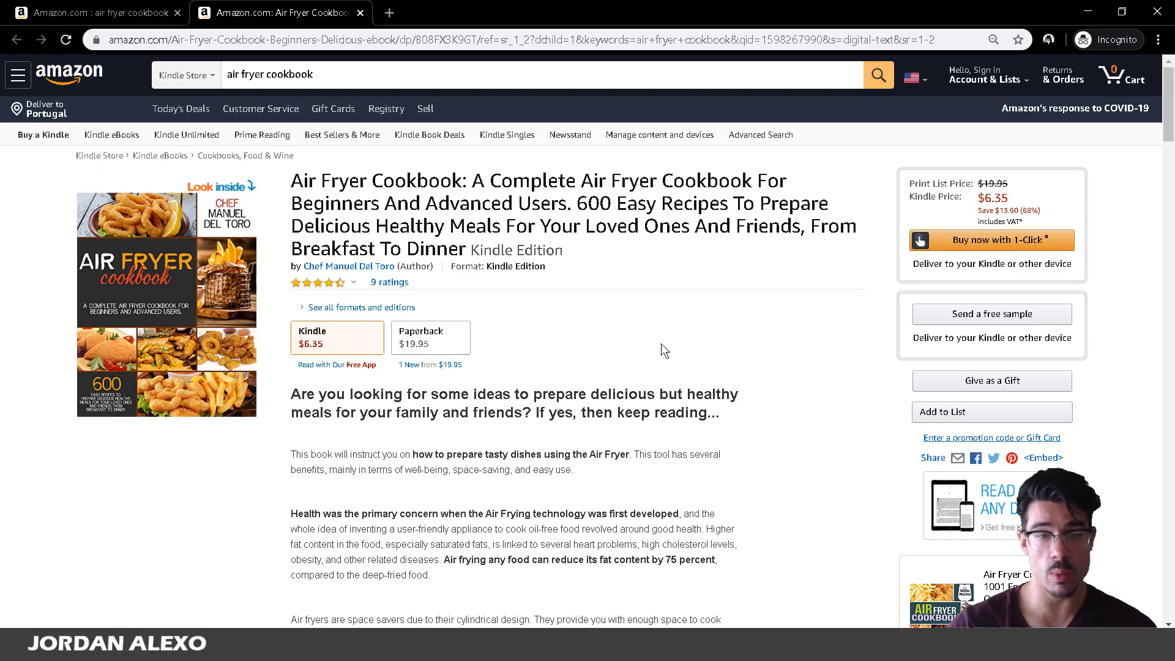
# Recheck the book's product details, close its page, and examine the ranks and review counts of the air fryer cookbook listings.
pyautogui.scroll(-15, 660, 343)
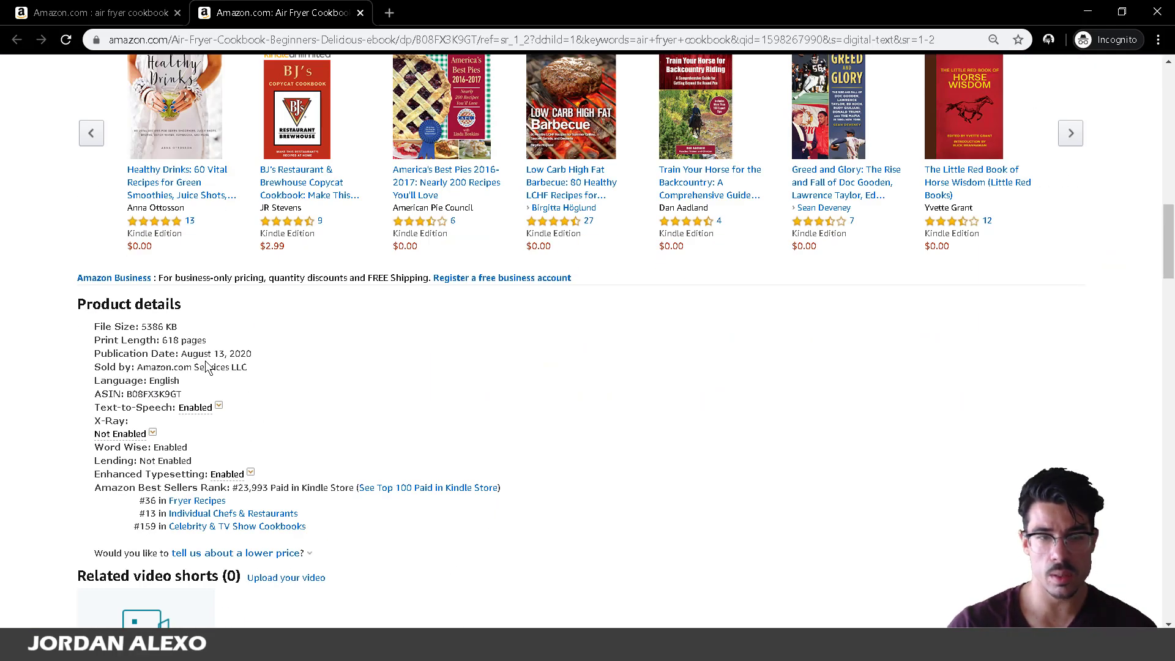
pyautogui.click(361, 13)
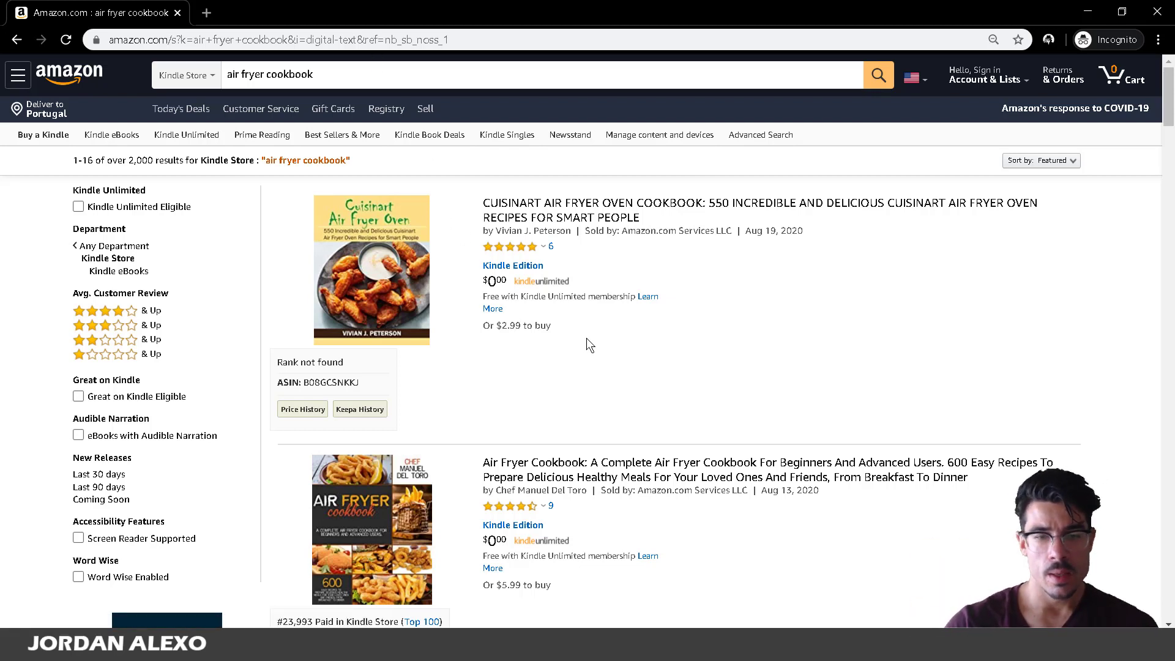
pyautogui.scroll(-1, 586, 338)
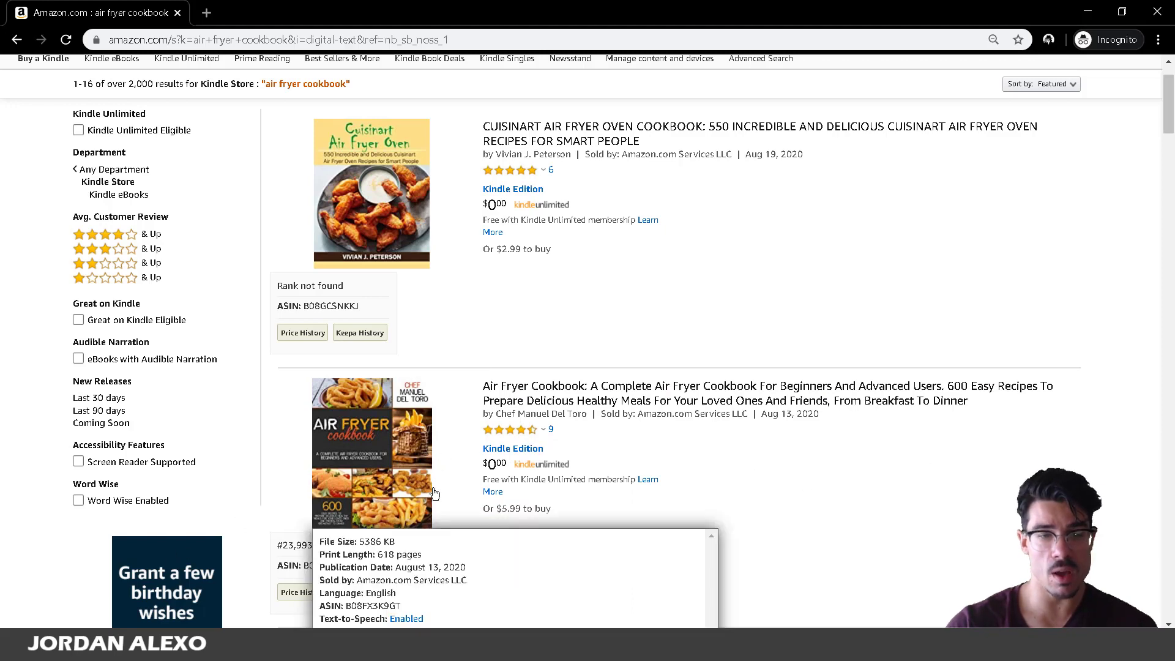
pyautogui.moveTo(446, 448)
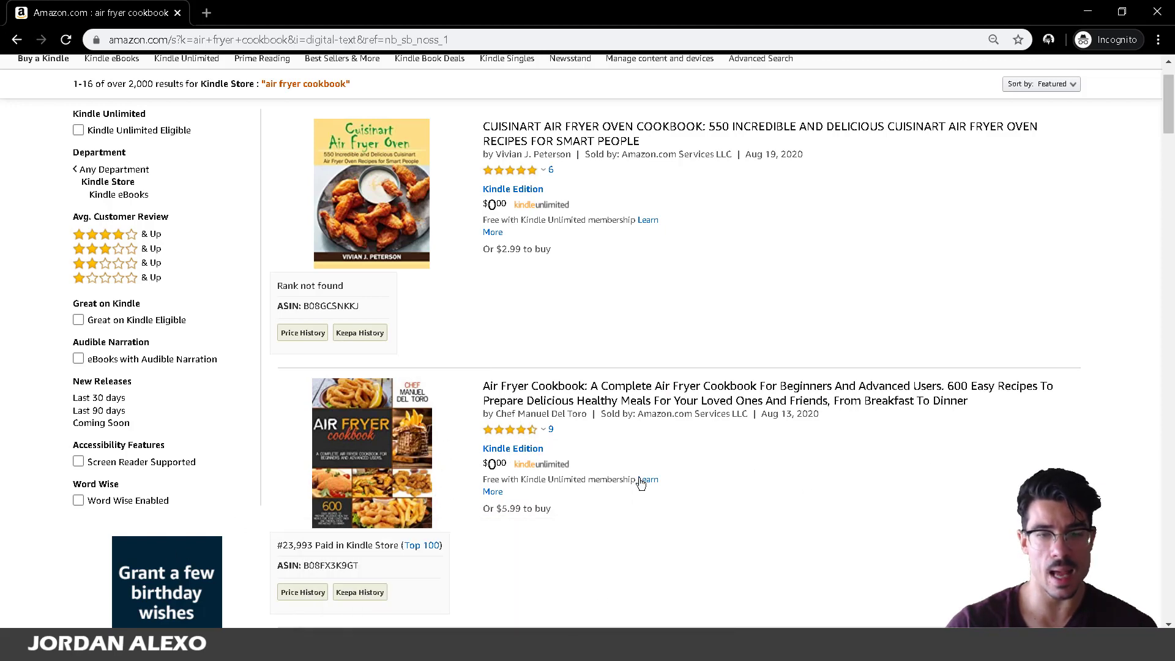
pyautogui.scroll(-4, 641, 483)
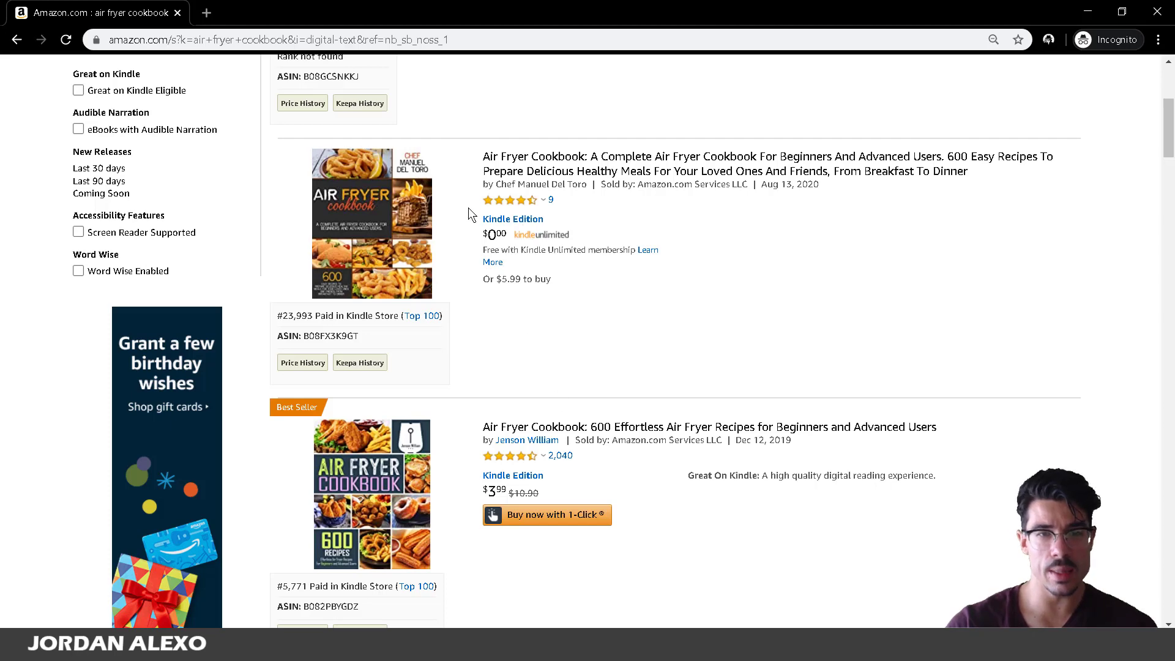
pyautogui.moveTo(1171, 118); pyautogui.dragTo(1171, 159)
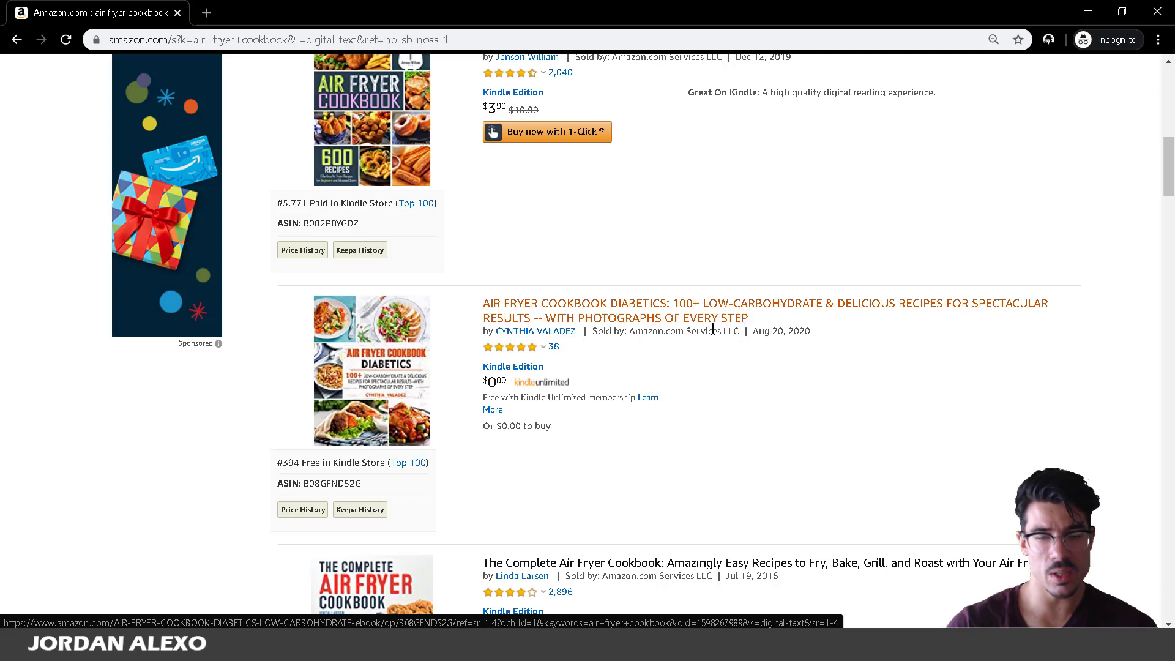
pyautogui.moveTo(517, 346)
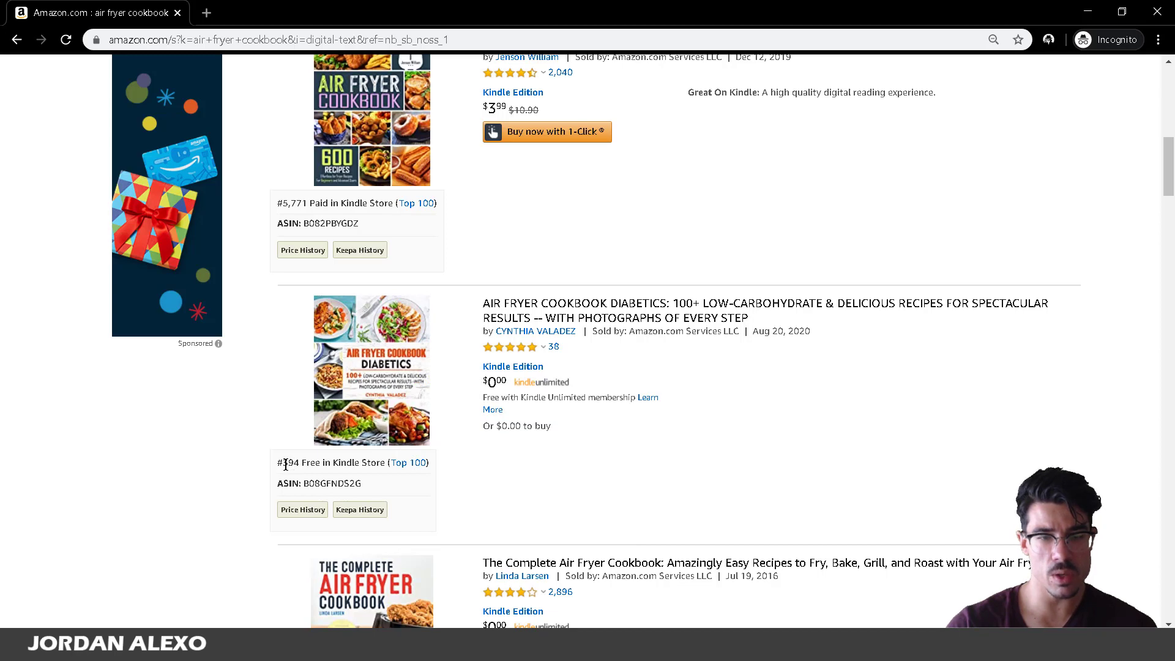
# Examine the sales ranks, review counts and dates of the remaining air fryer cookbook listings on the first results page.
pyautogui.scroll(-3, 367, 460)
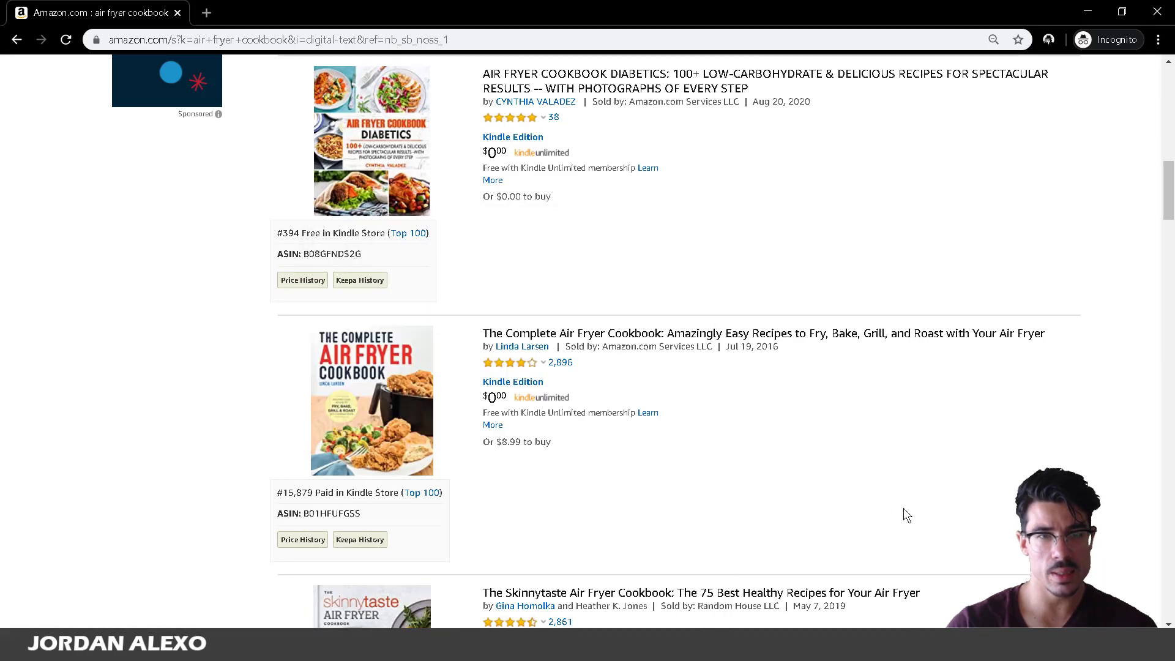
pyautogui.scroll(-4, 903, 508)
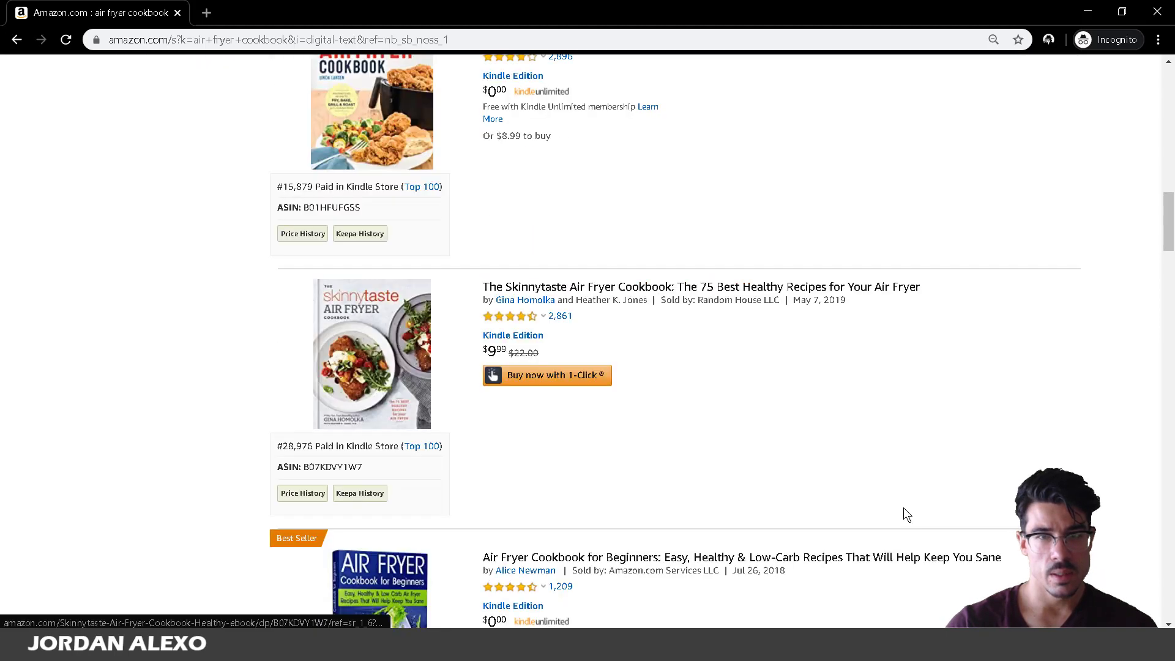
pyautogui.scroll(1, 646, 244)
pyautogui.scroll(-6, 579, 179)
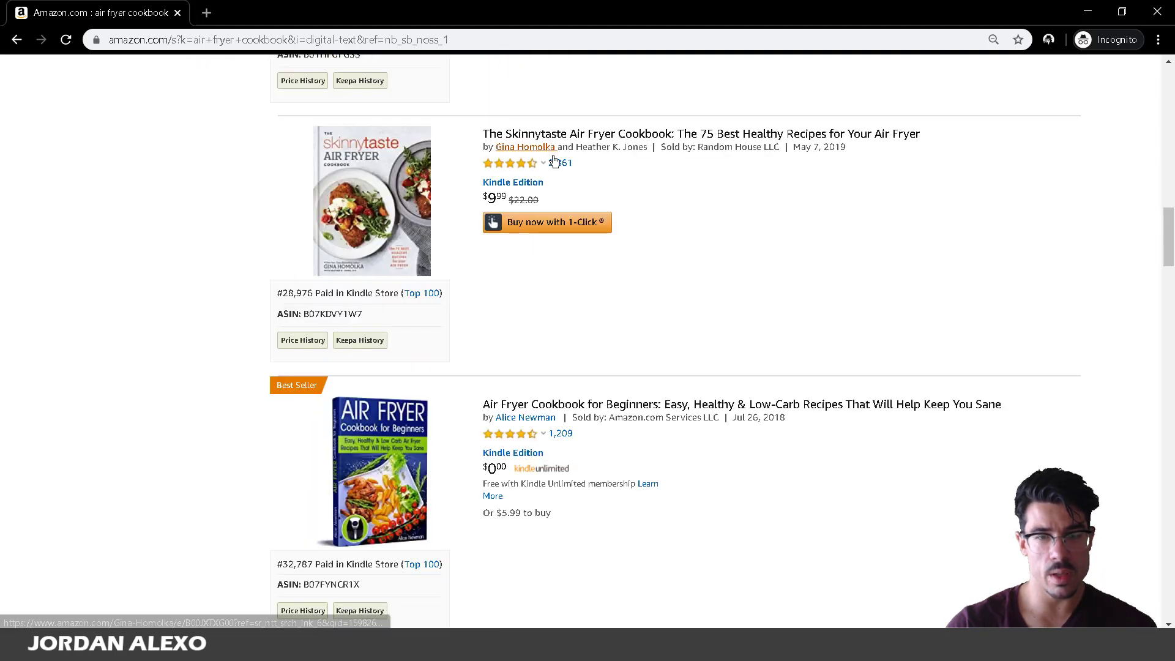
pyautogui.scroll(-10, 557, 208)
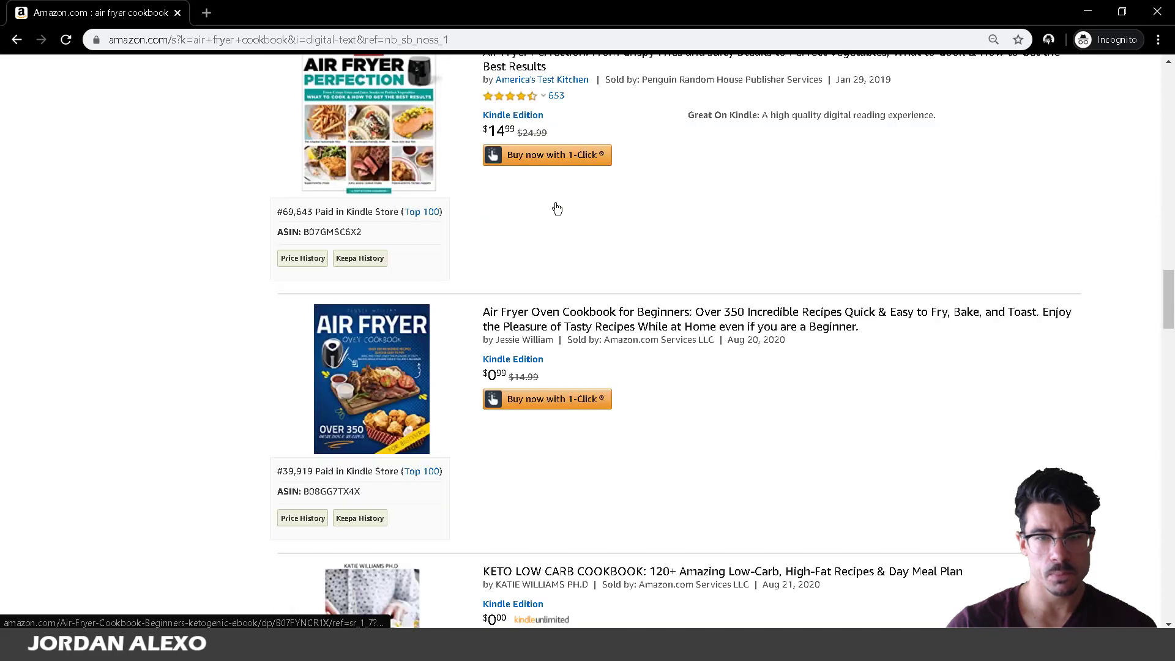
pyautogui.scroll(-4, 555, 203)
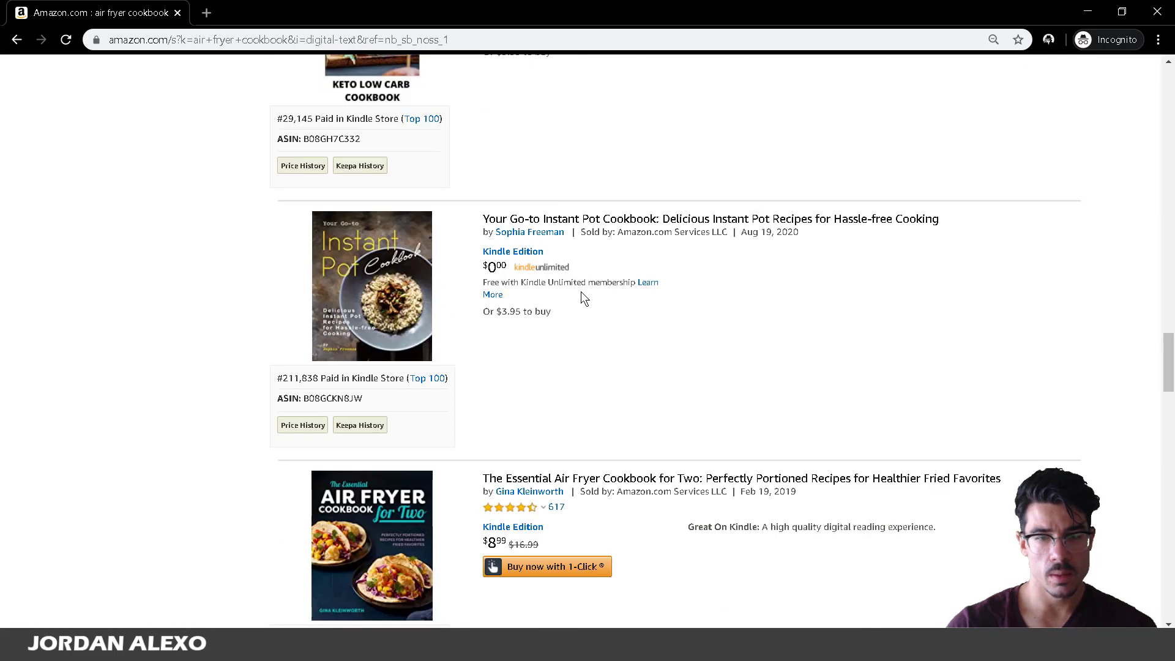
pyautogui.scroll(-5, 581, 295)
pyautogui.scroll(-7, 581, 294)
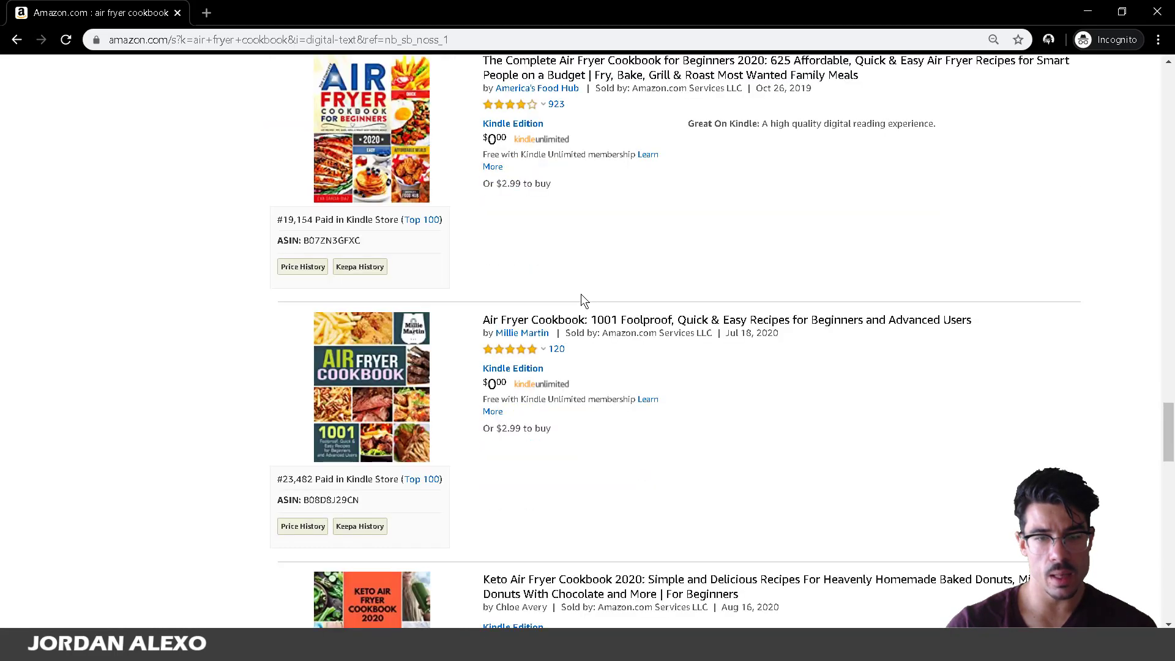
pyautogui.scroll(-6, 582, 300)
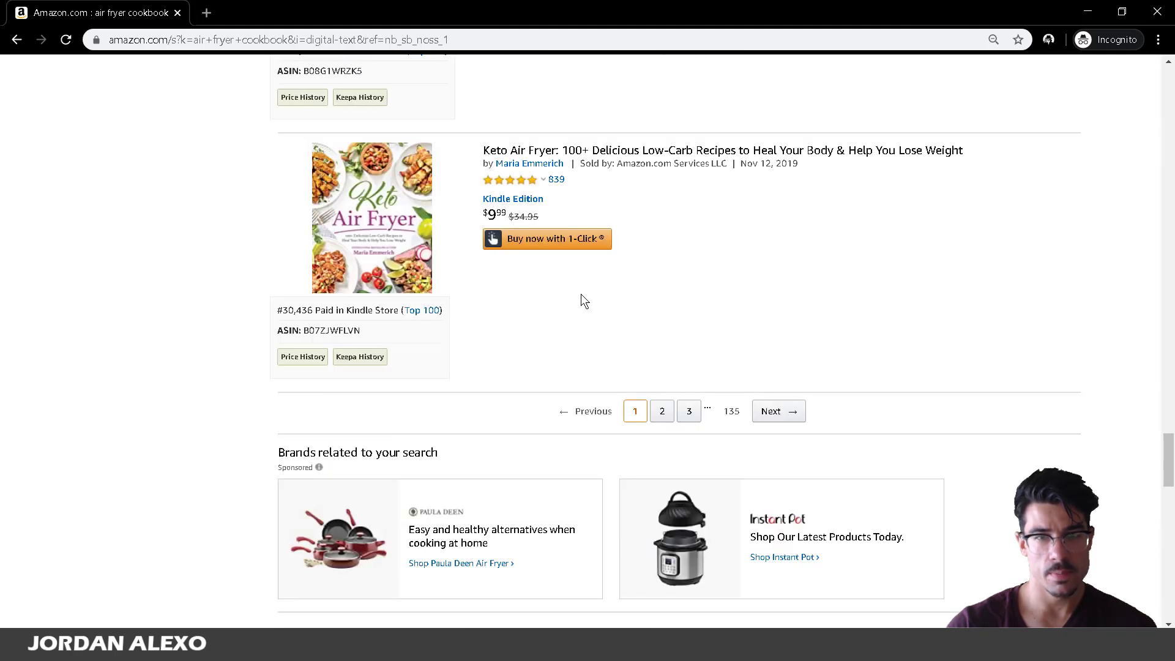
pyautogui.scroll(6, 581, 294)
# Exclude the first book from the KDSPY air fryer cookbook analysis, and enter 10 under Reviews for that keyword in keywords.xlsx.
pyautogui.click(1046, 42)
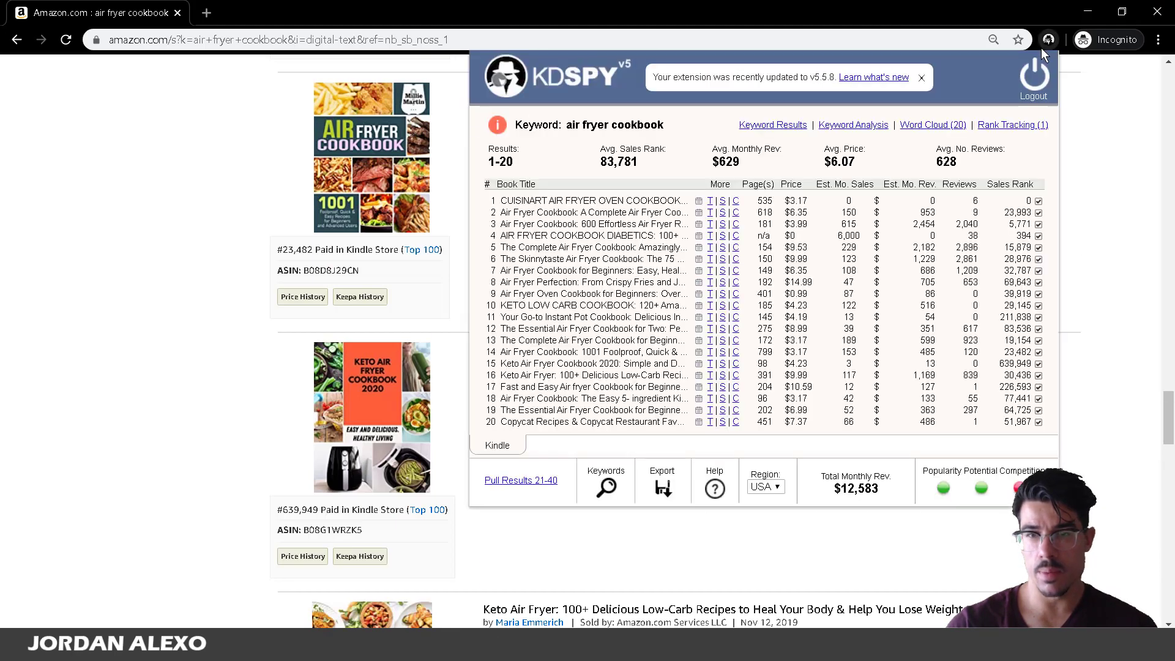
pyautogui.click(1038, 200)
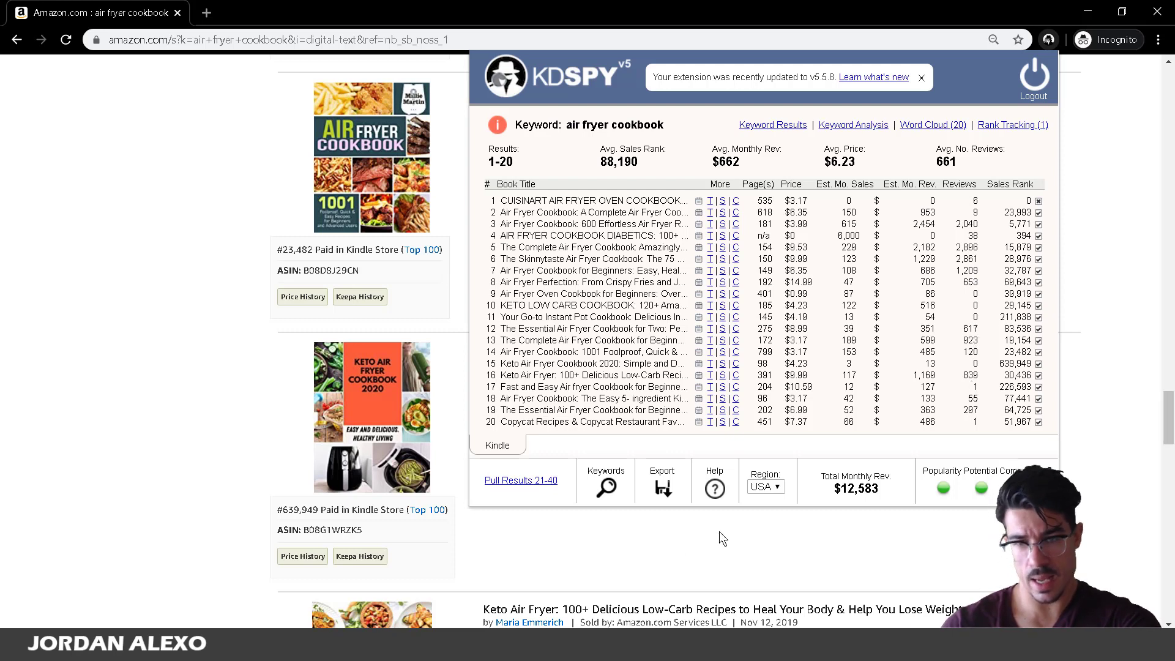
pyautogui.moveTo(245, 648)
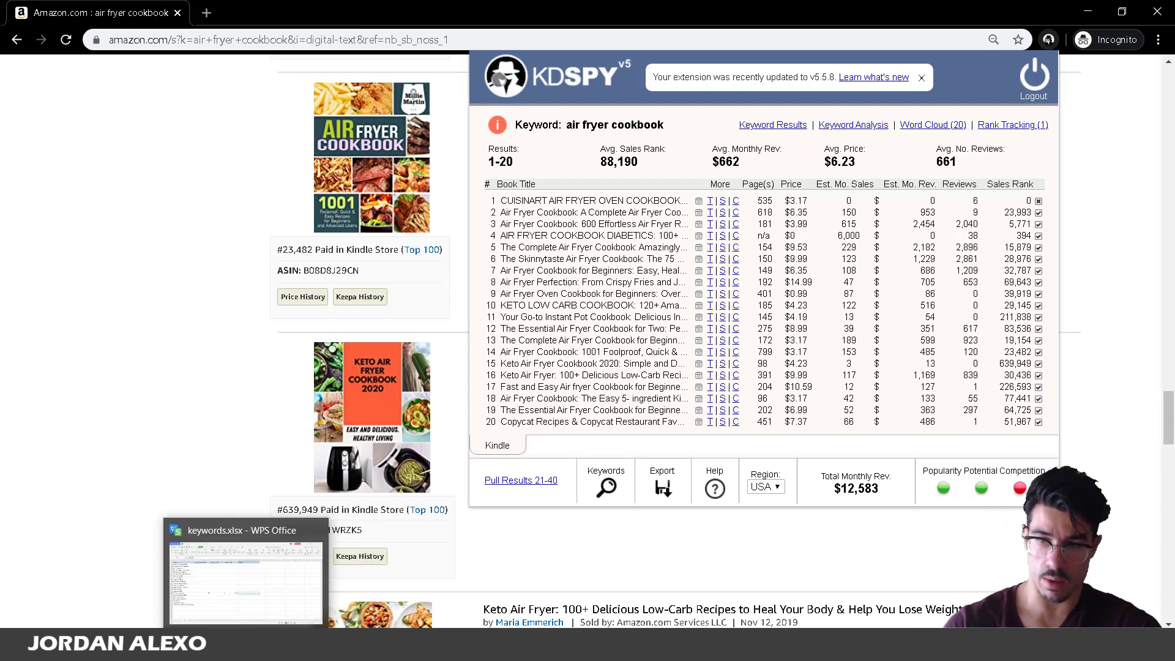
pyautogui.click(245, 575)
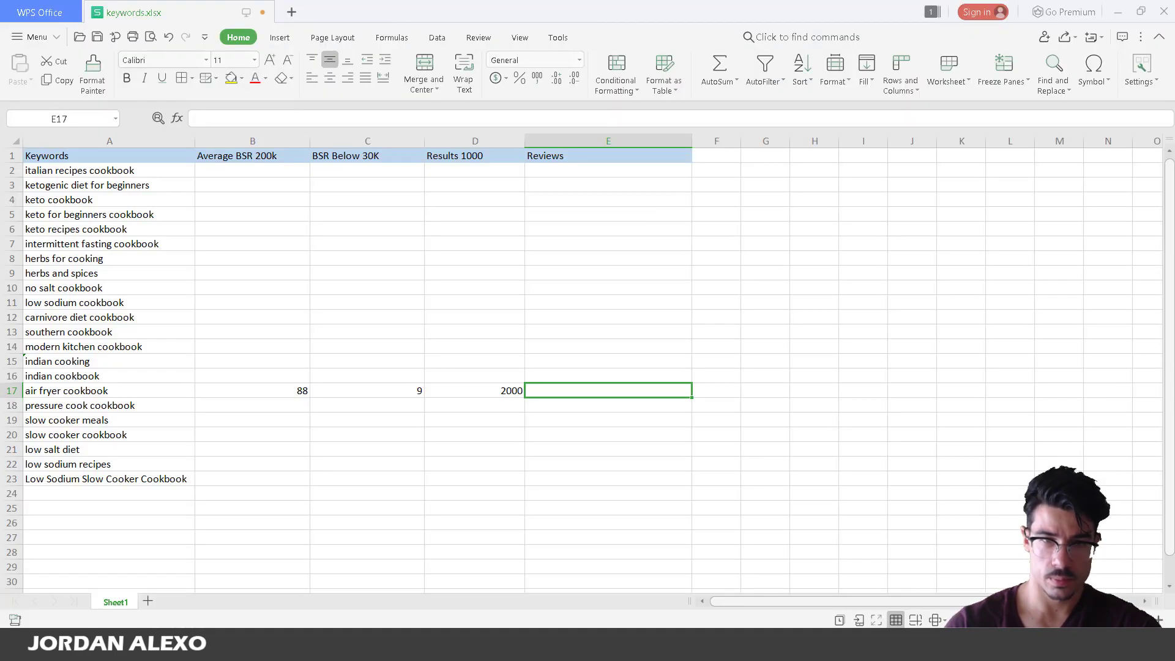
pyautogui.write('10')
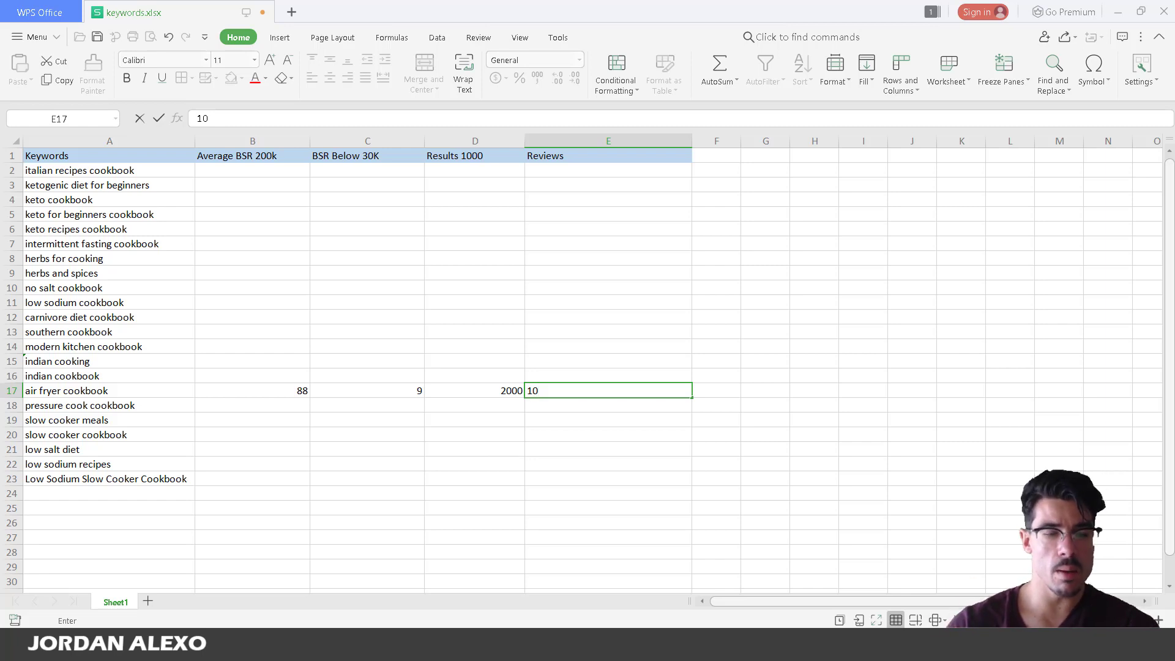
# Switch back to the Amazon results in Chrome, dismiss the KDSPY analysis, and return to the first air fryer cookbook listing.
pyautogui.click(401, 587)
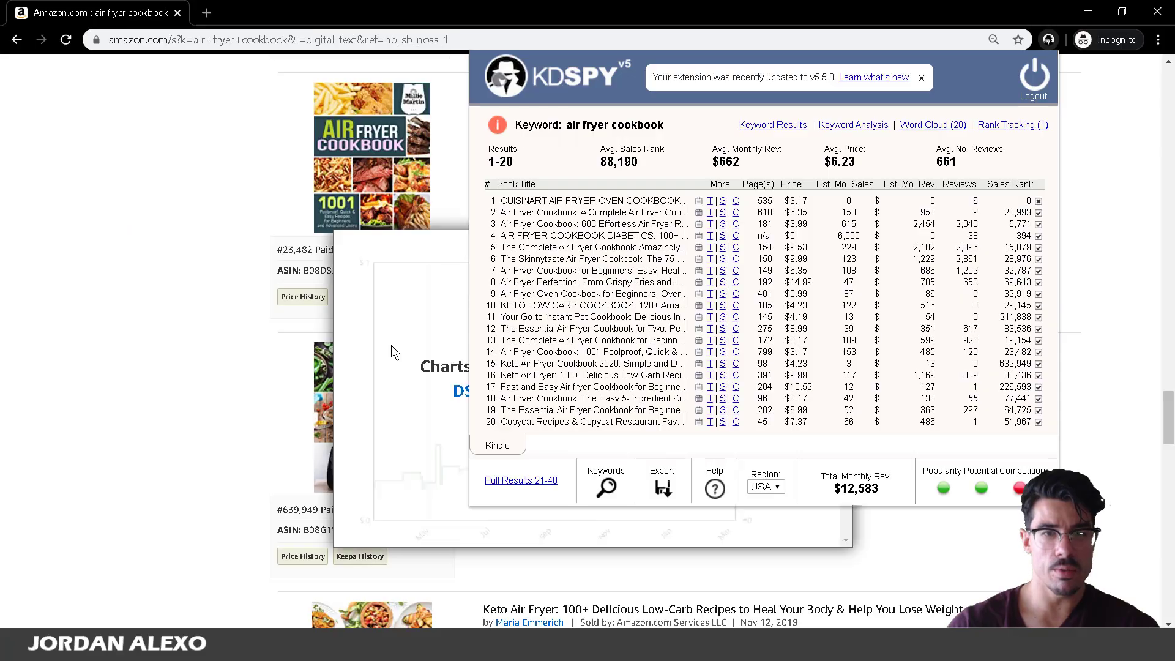
pyautogui.scroll(-2, 168, 254)
pyautogui.click(168, 255)
pyautogui.scroll(15, 208, 261)
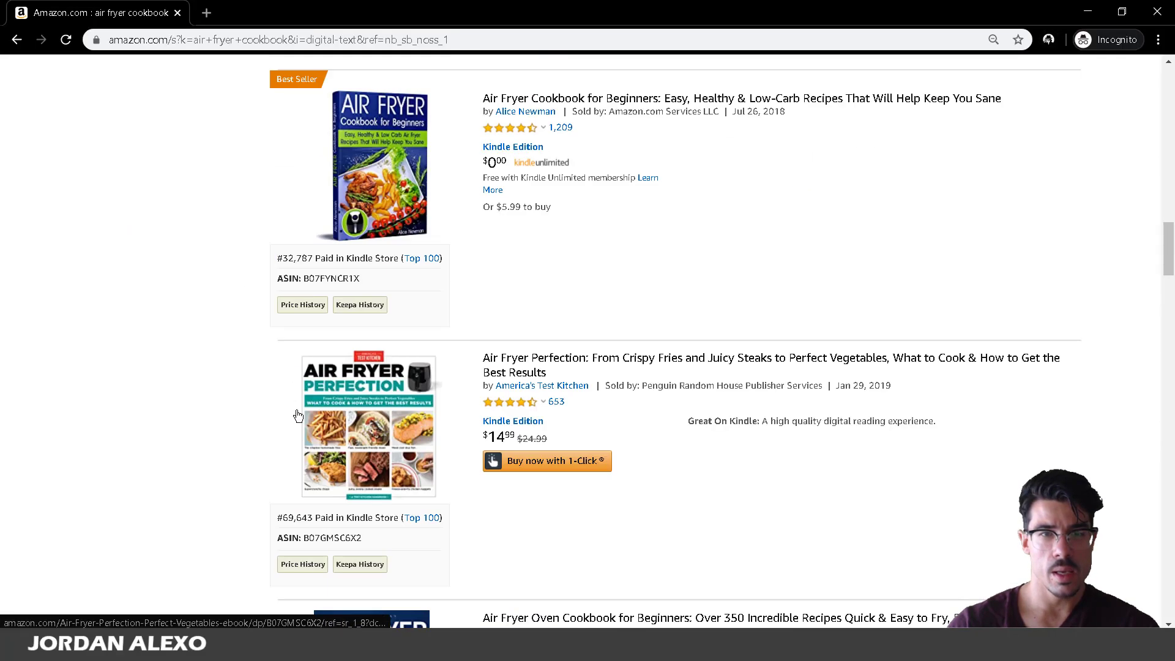
pyautogui.scroll(10, 298, 416)
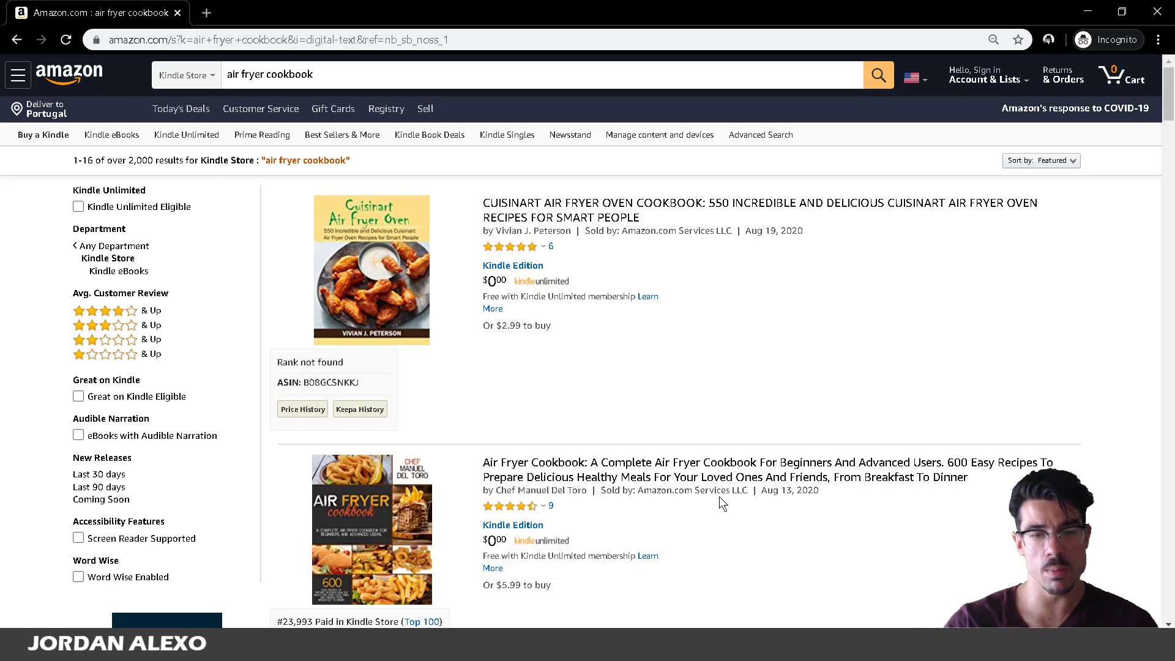
# Highlight the publication dates of the first two listings and compare them with the dates and review counts of the books below.
pyautogui.scroll(-3, 719, 497)
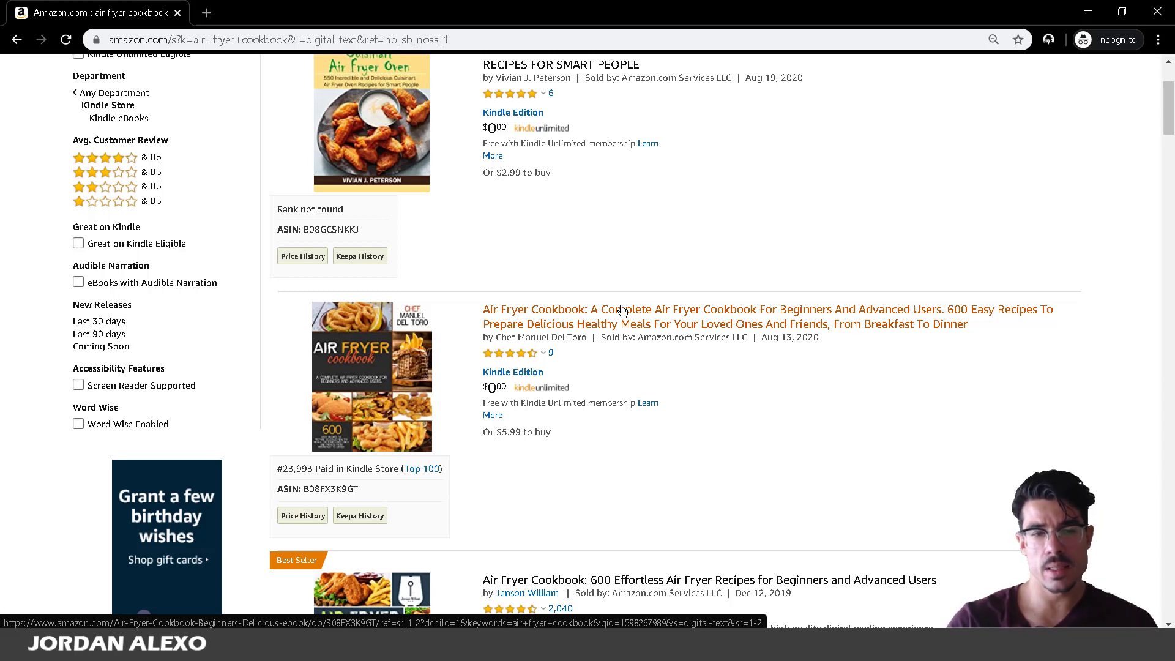
pyautogui.scroll(3, 622, 310)
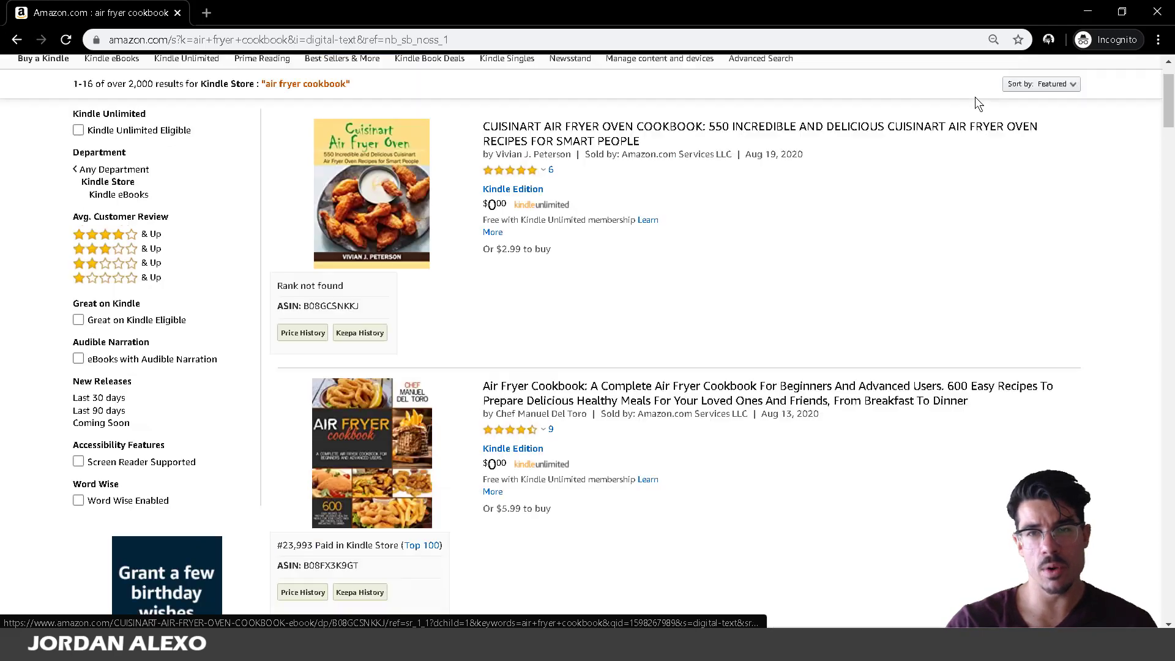
pyautogui.scroll(-1, 765, 431)
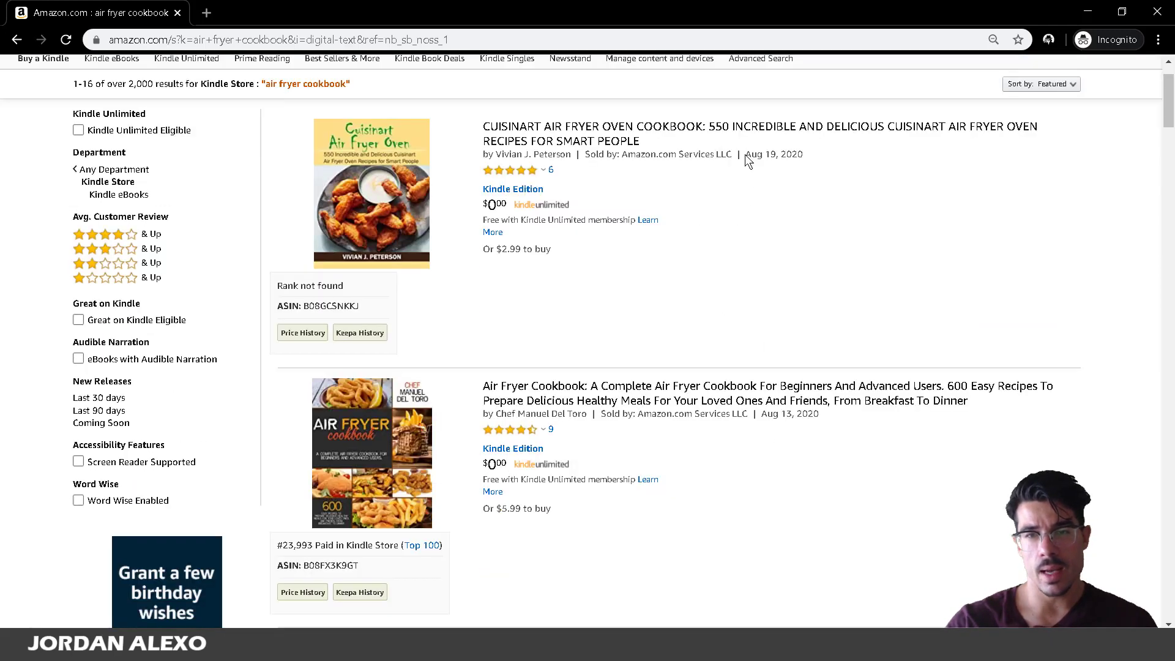
pyautogui.moveTo(746, 154); pyautogui.dragTo(804, 155)
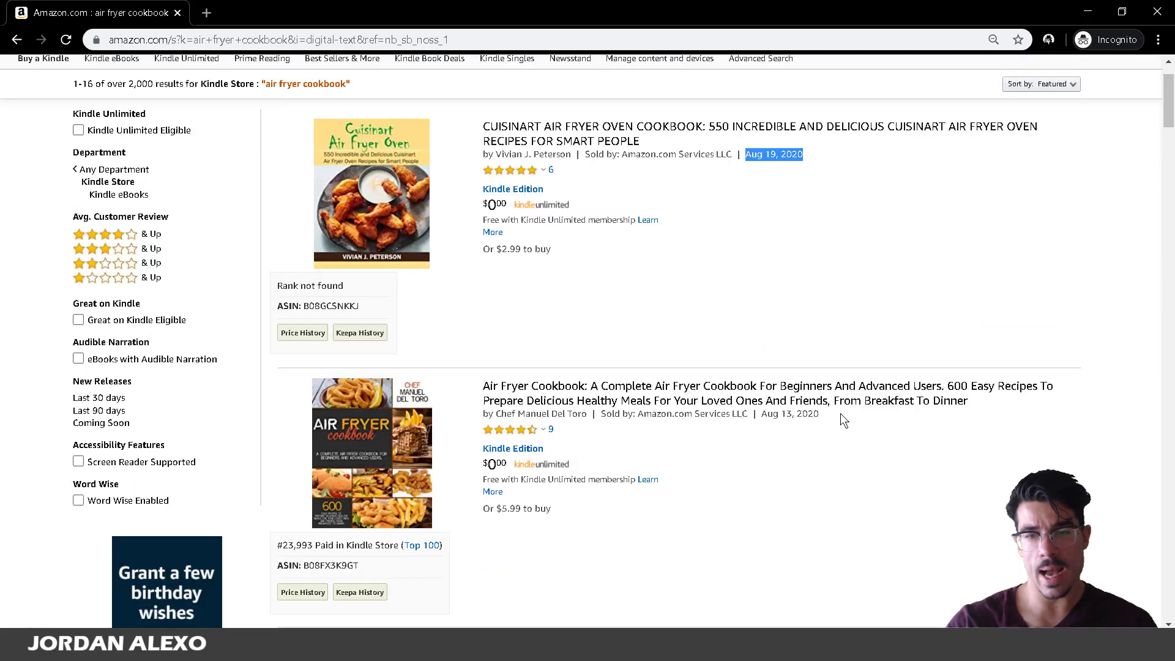
pyautogui.moveTo(839, 413); pyautogui.dragTo(769, 420)
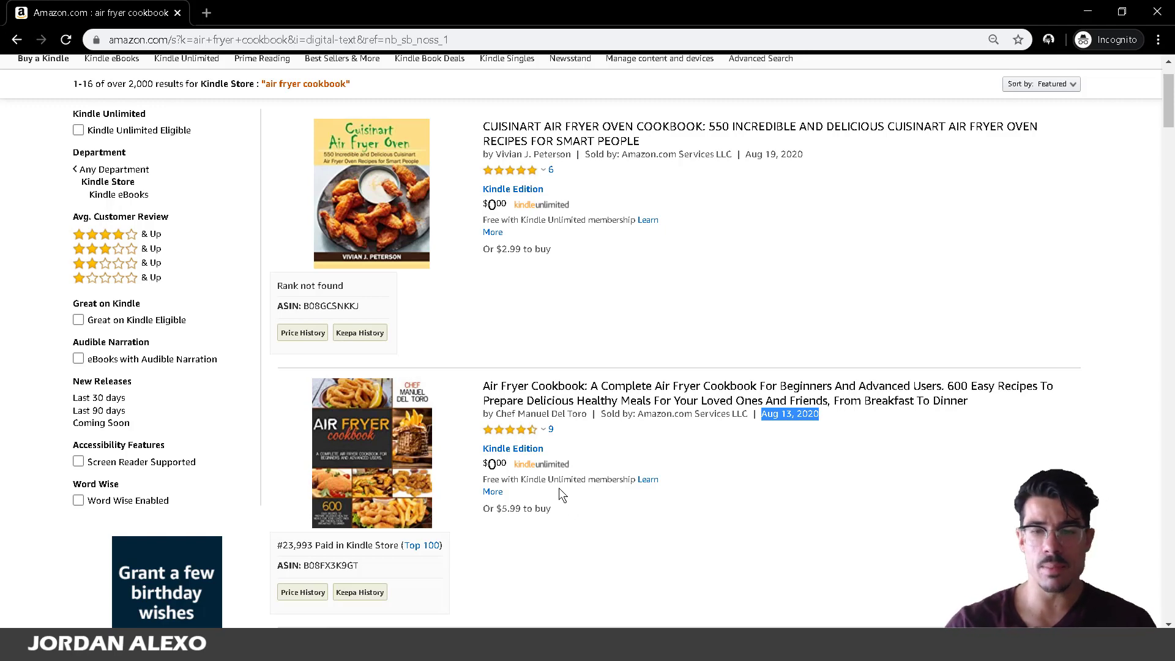
pyautogui.scroll(-2, 591, 460)
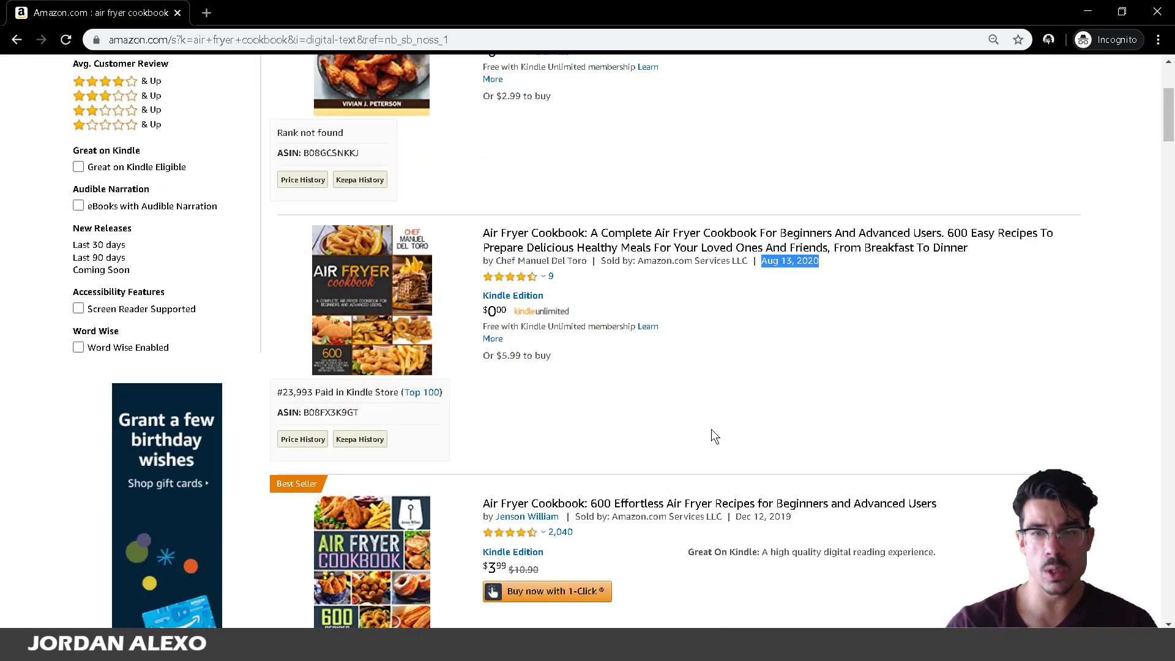
pyautogui.moveTo(1169, 134); pyautogui.dragTo(1170, 183)
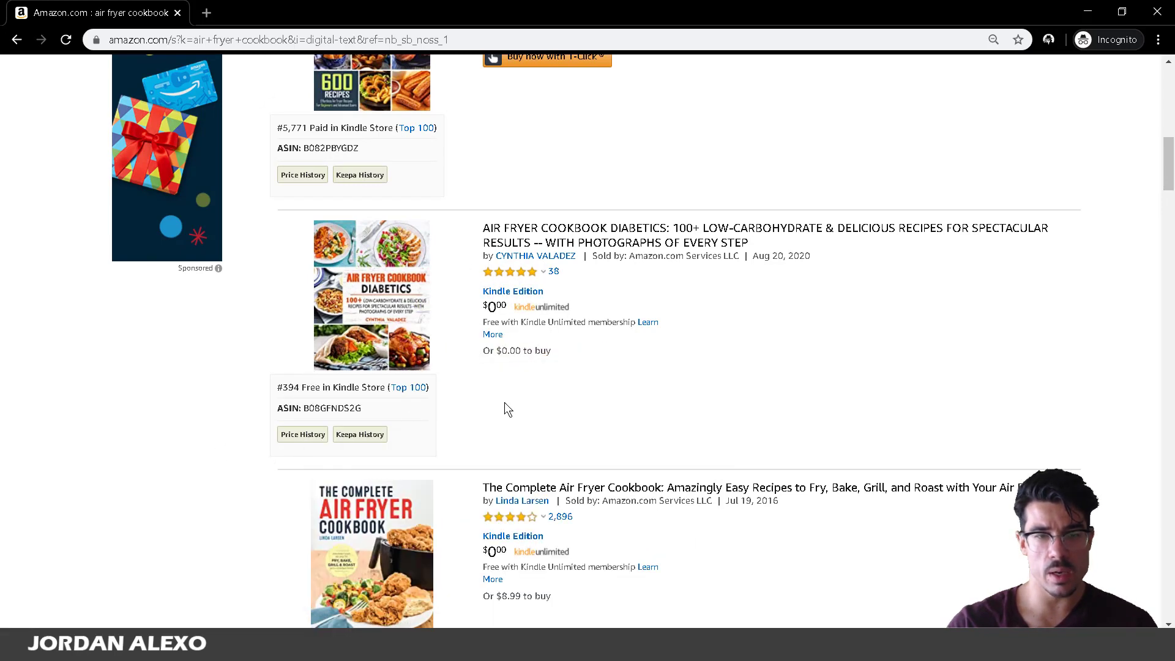
pyautogui.scroll(-2, 652, 361)
pyautogui.scroll(-1, 965, 208)
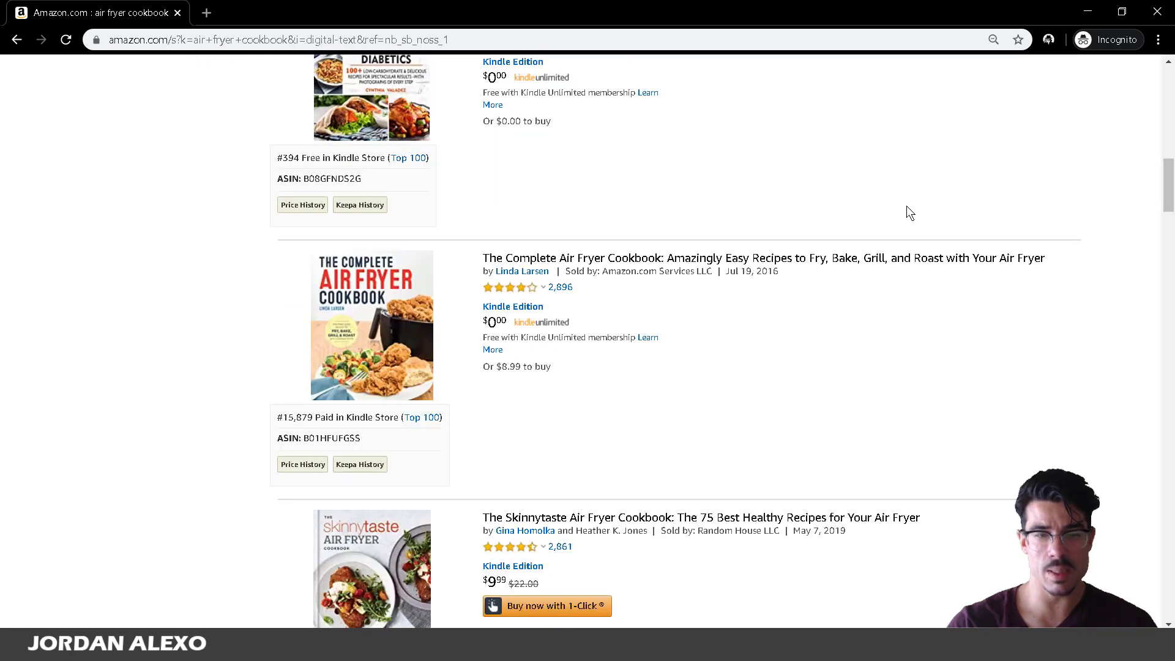
pyautogui.moveTo(1170, 178); pyautogui.dragTo(1171, 422)
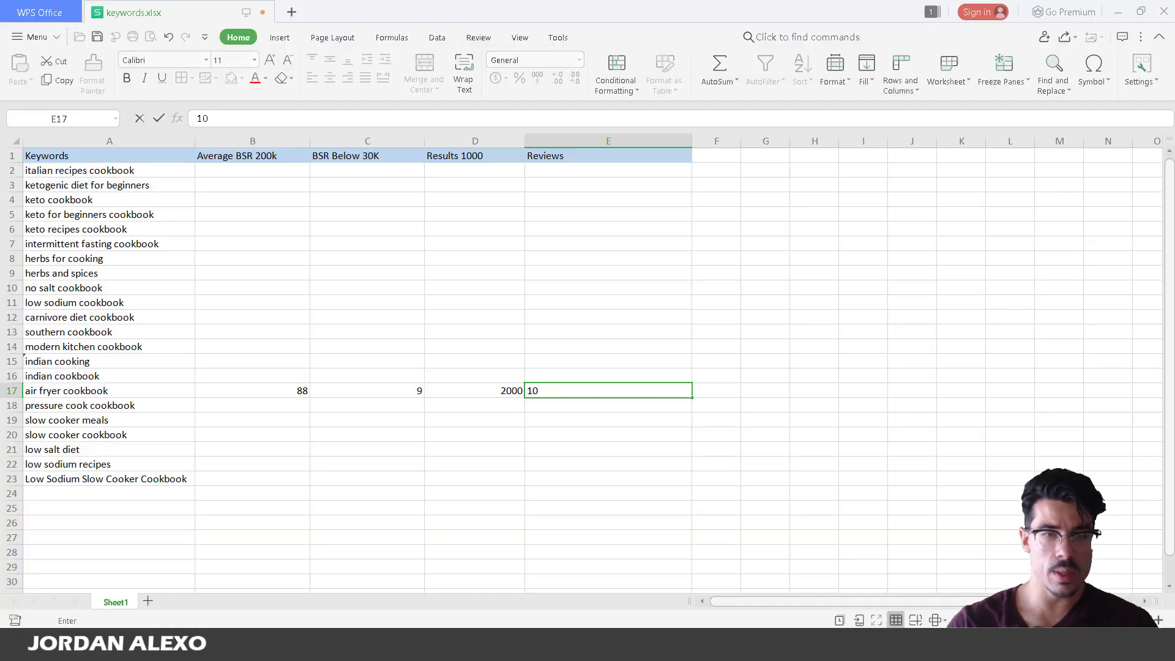
# In keywords.xlsx, commit the Reviews entry and fill the air fryer cookbook row, A17 to E17, with light gold.
pyautogui.click(738, 398)
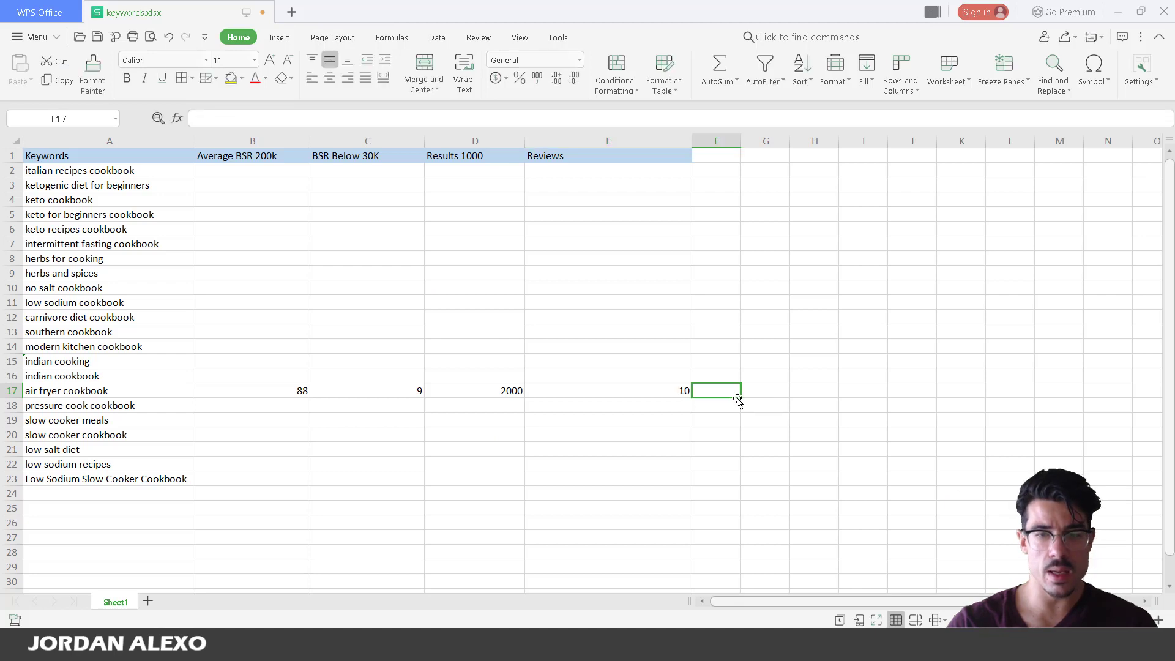
pyautogui.click(678, 395)
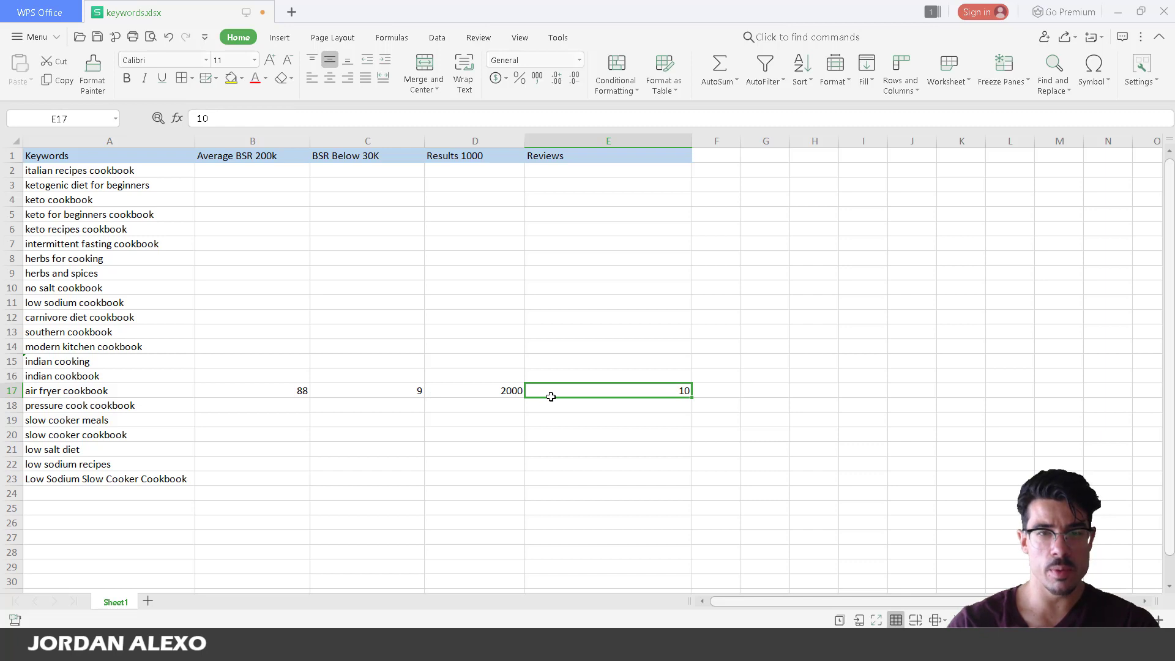
pyautogui.click(65, 396)
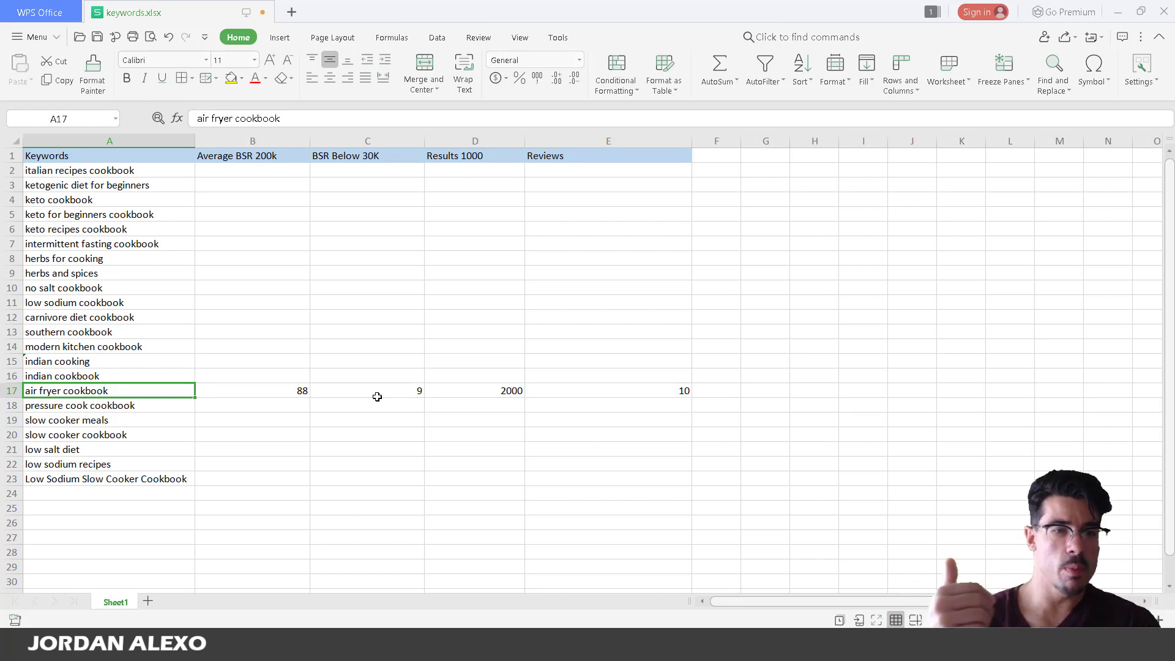
pyautogui.keyDown('shift'); pyautogui.click(600, 394); pyautogui.keyUp('shift')
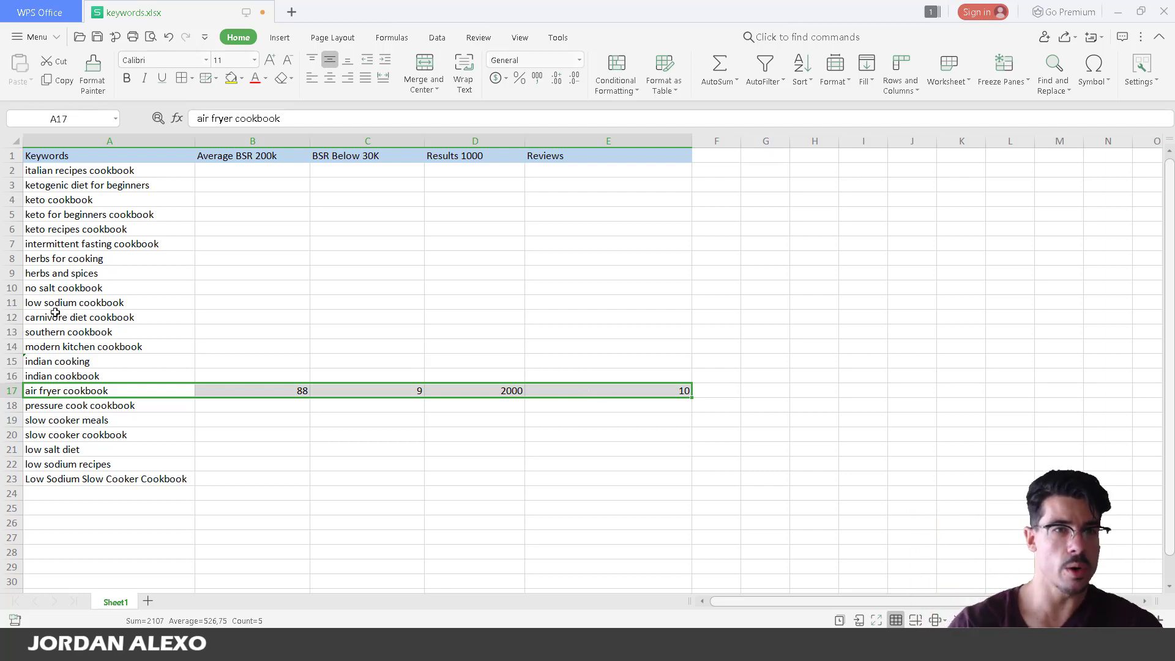
pyautogui.click(242, 78)
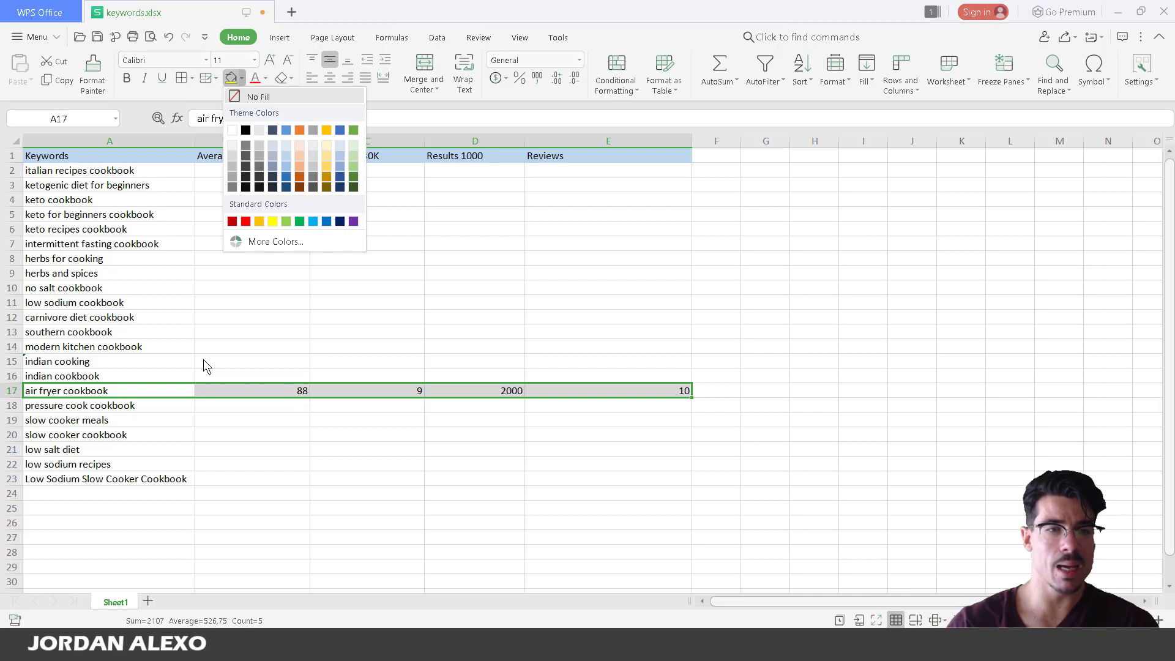
pyautogui.click(325, 156)
pyautogui.click(612, 361)
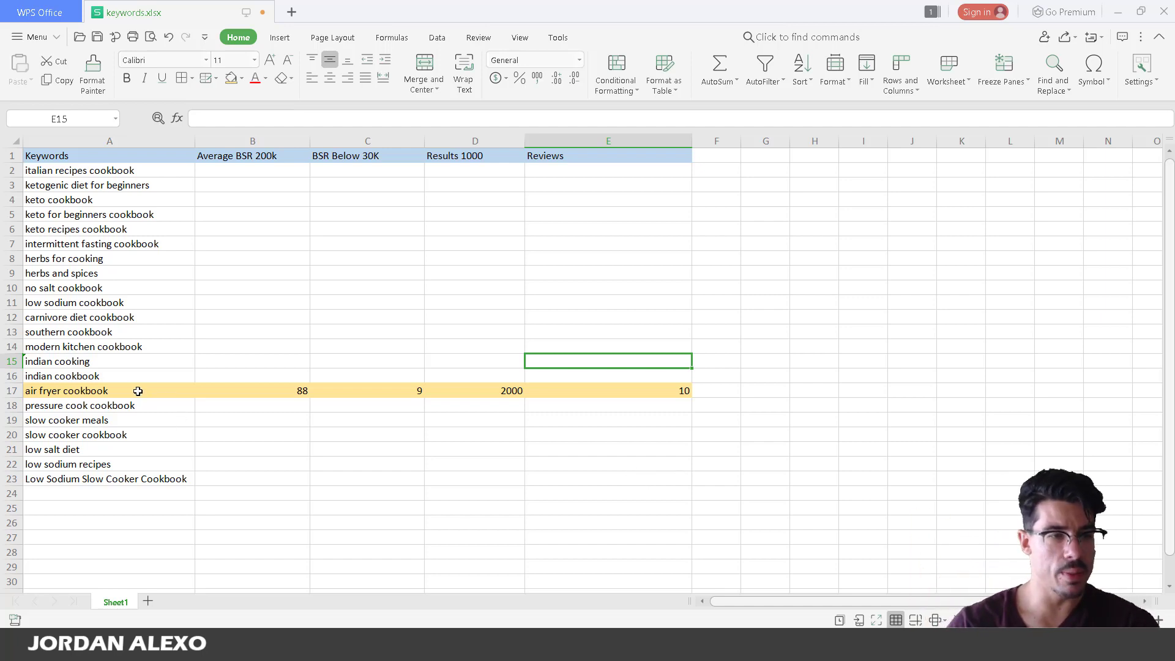
# Copy the keyword "low salt diet" from A21 in keywords.xlsx and switch to the Amazon results window in Chrome.
pyautogui.click(148, 407)
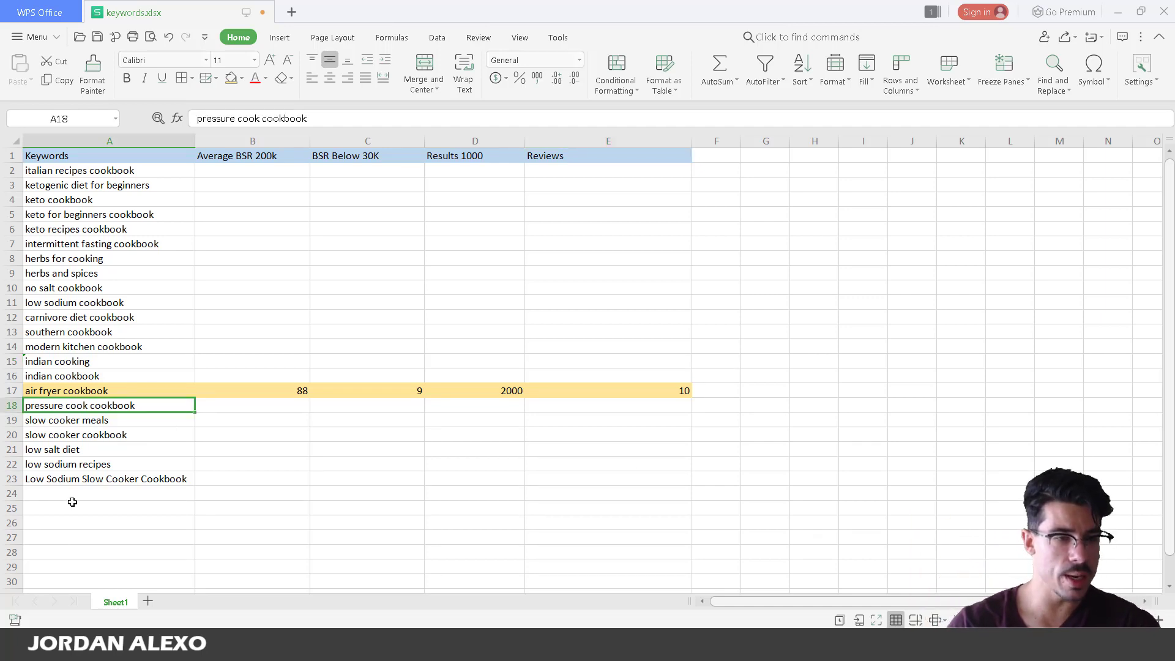
pyautogui.click(71, 449)
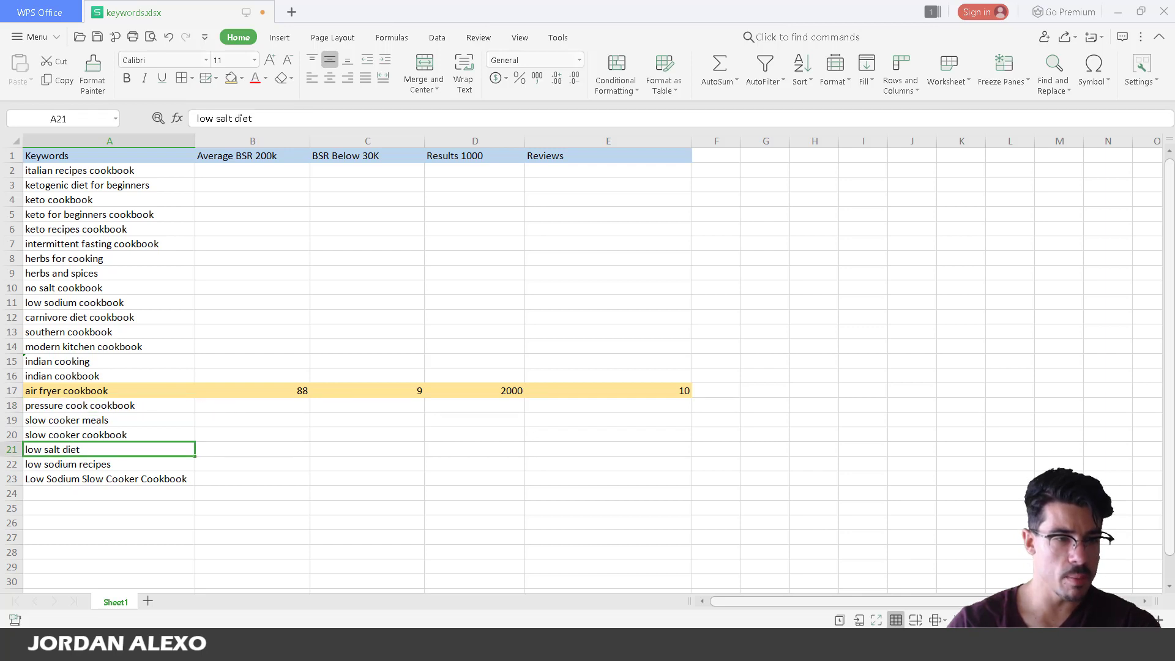
pyautogui.moveTo(104, 472); pyautogui.dragTo(105, 456)
pyautogui.click(105, 455)
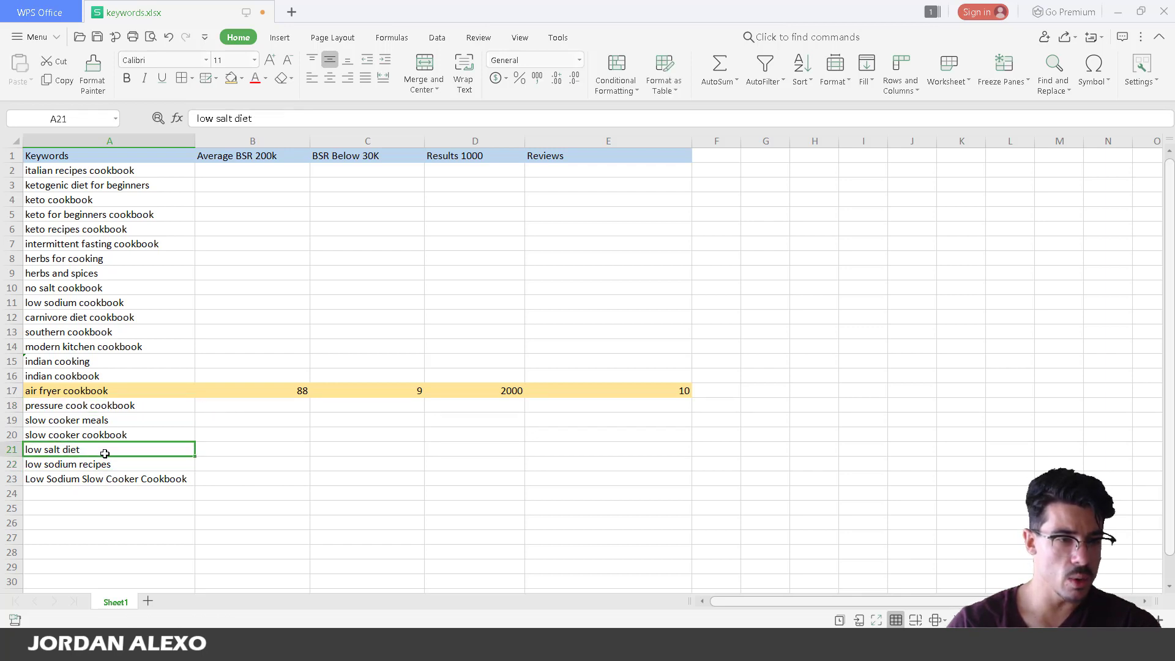
pyautogui.hotkey('ctrl', 'c')
pyautogui.moveTo(246, 647)
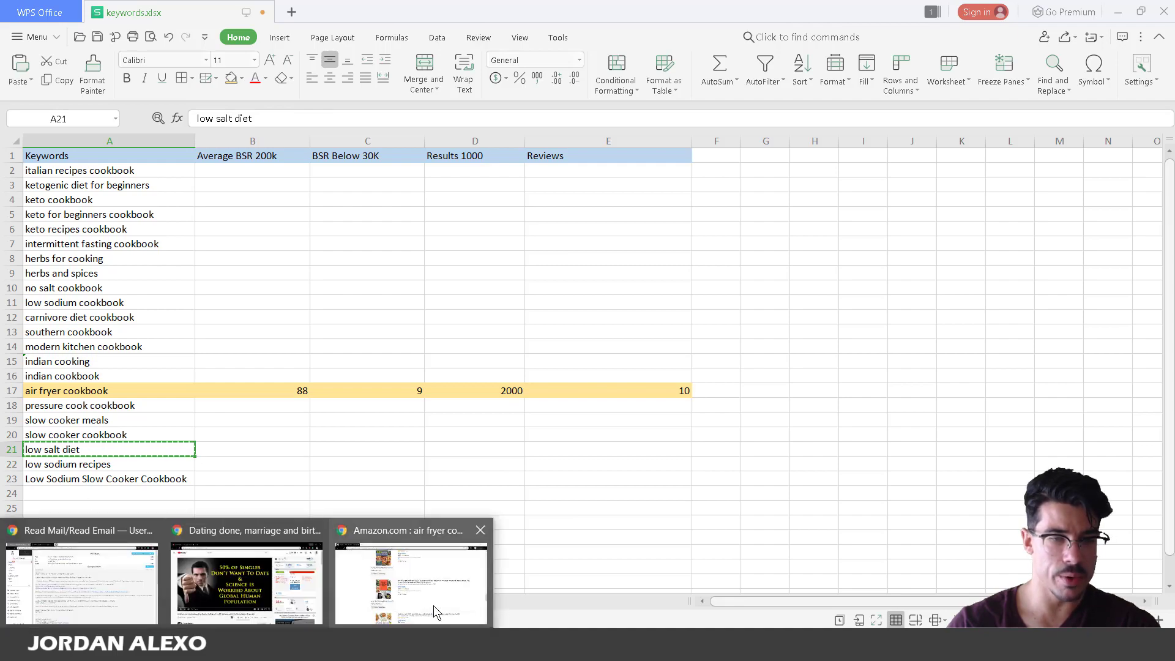
pyautogui.click(411, 576)
pyautogui.scroll(20, 652, 307)
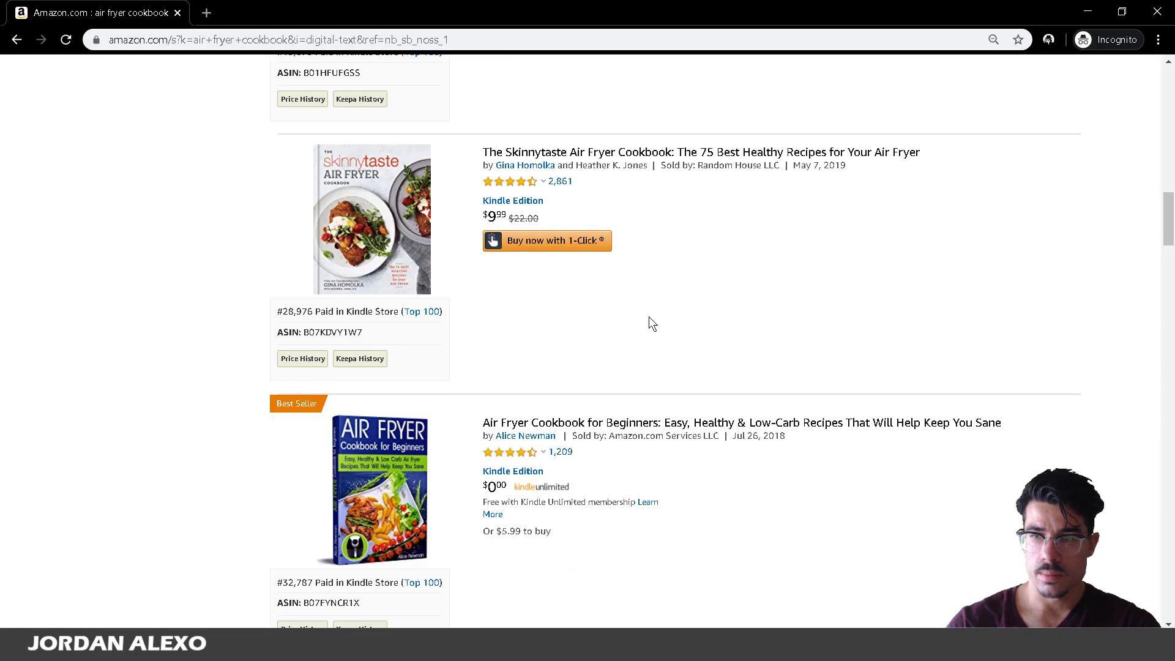
pyautogui.moveTo(322, 648)
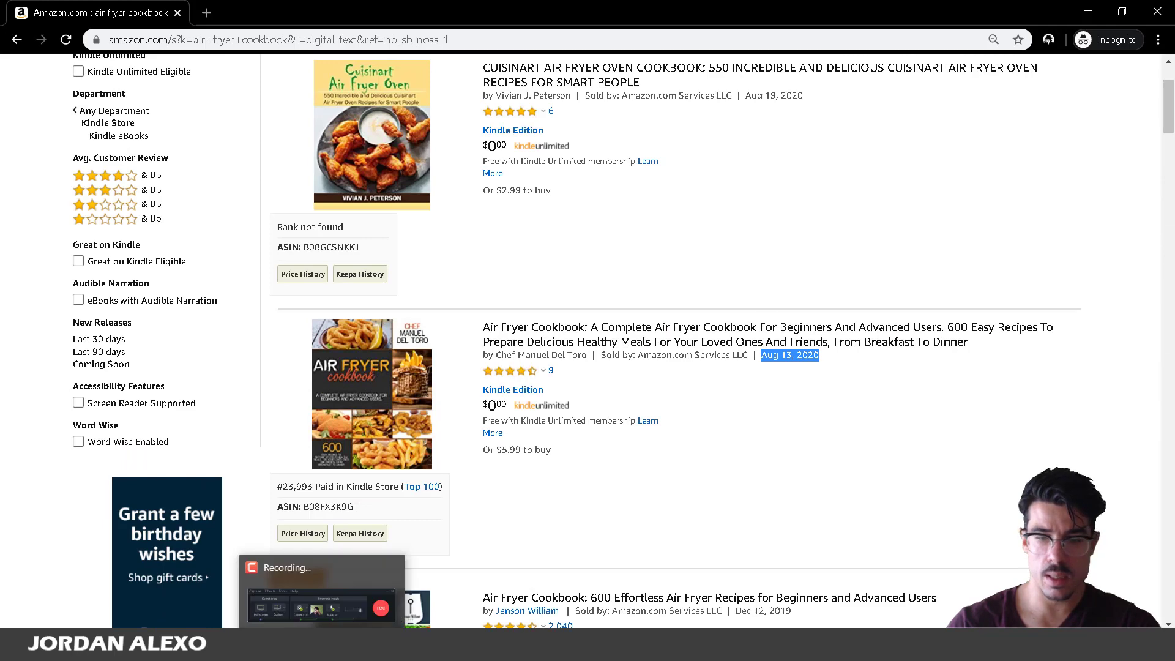
pyautogui.click(320, 597)
pyautogui.hotkey('alt', 'Tab')
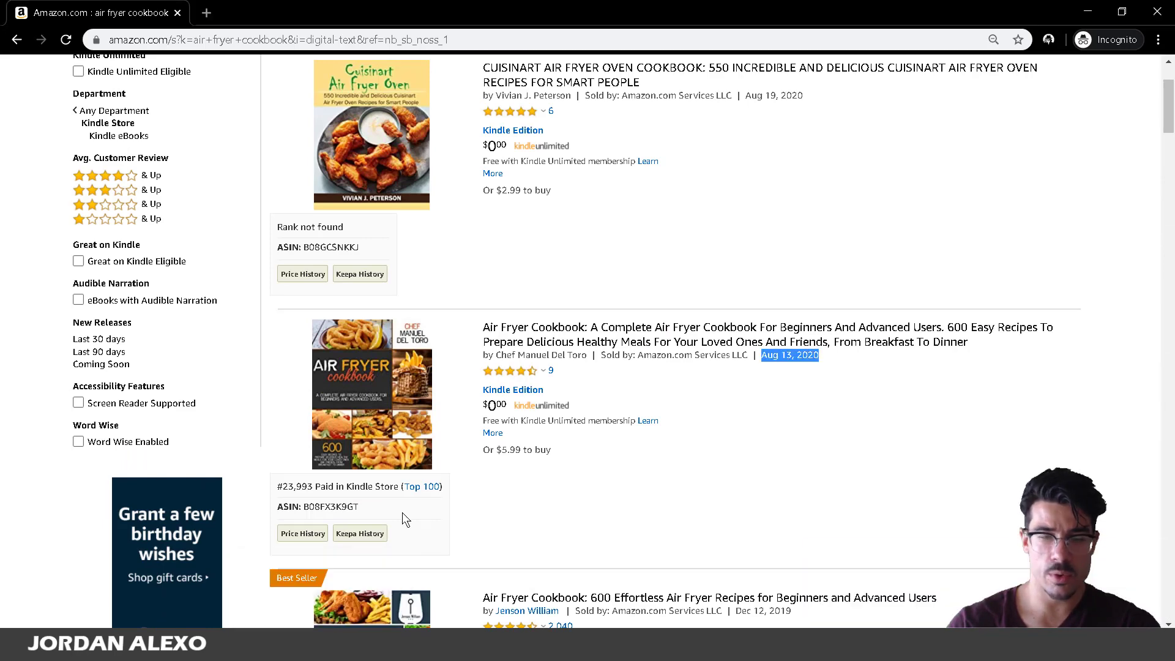
# Search the Kindle Store for the copied keyword "low salt diet" in place of air fryer cookbook.
pyautogui.scroll(3, 604, 303)
pyautogui.click(371, 64)
pyautogui.hotkey('ctrl', 'a')
pyautogui.hotkey('ctrl', 'v')
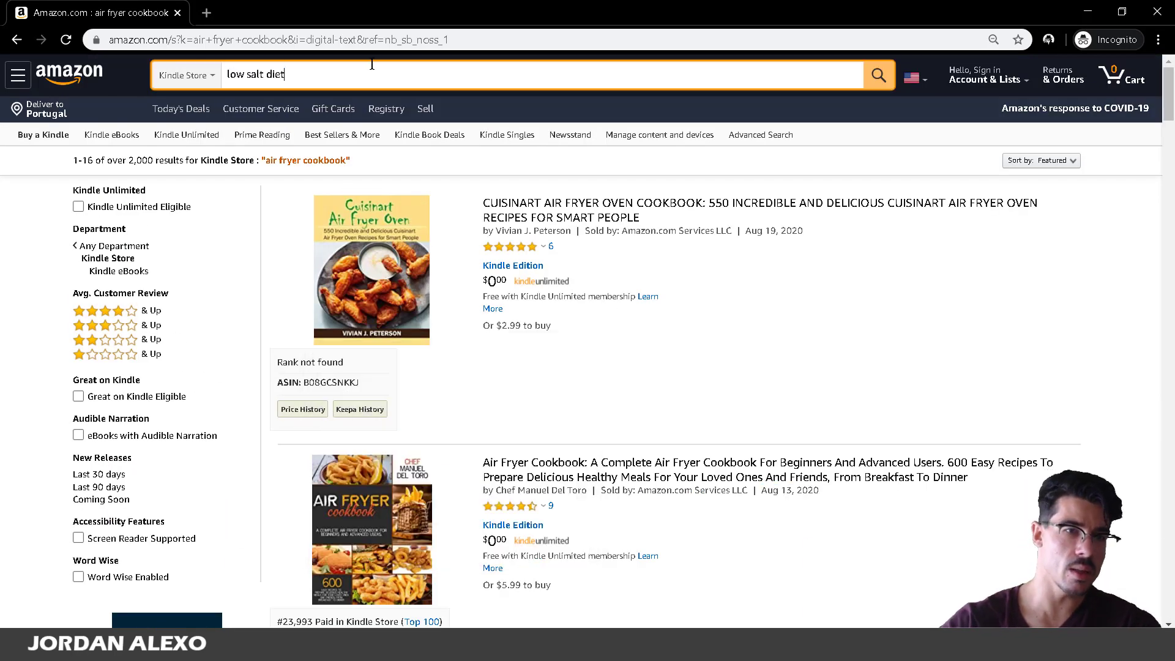
pyautogui.press('Return')
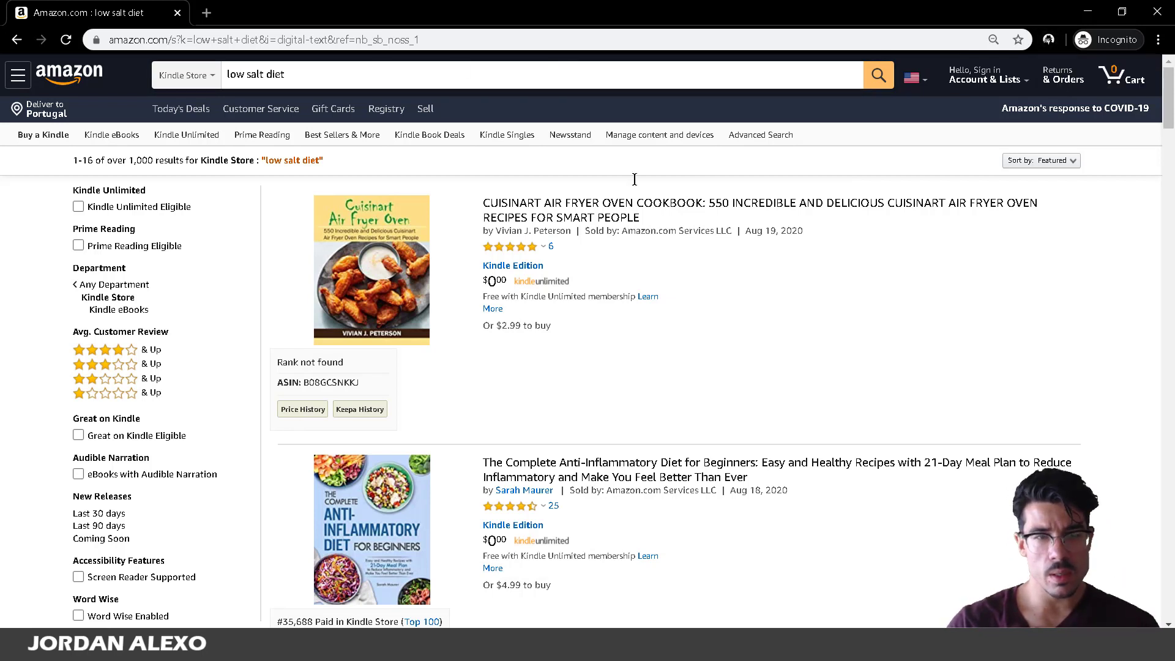
pyautogui.click(886, 76)
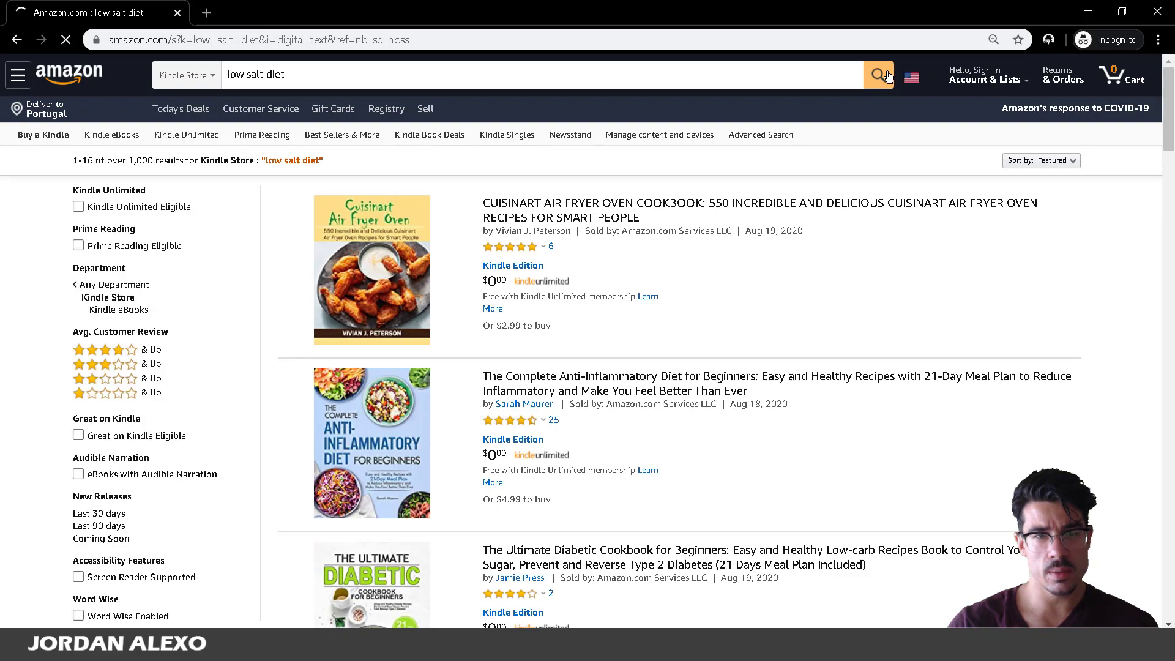
# Look through the first low salt diet listings and run the KDSPY analysis on the results.
pyautogui.scroll(-5, 493, 240)
pyautogui.scroll(-6, 492, 240)
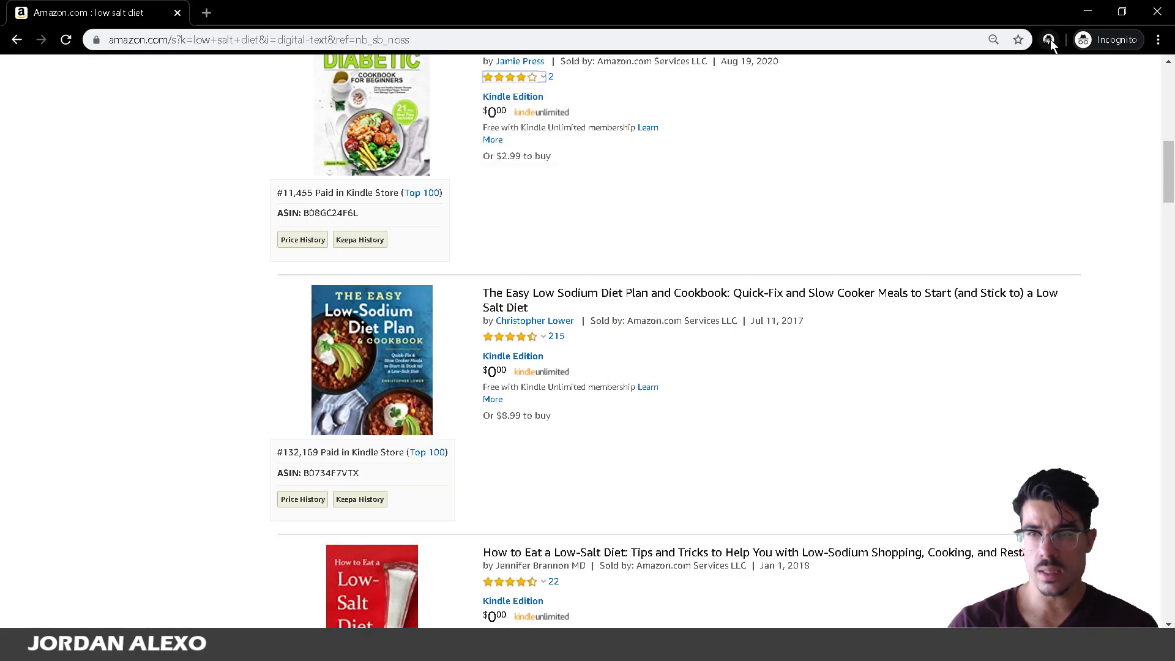
pyautogui.click(1048, 40)
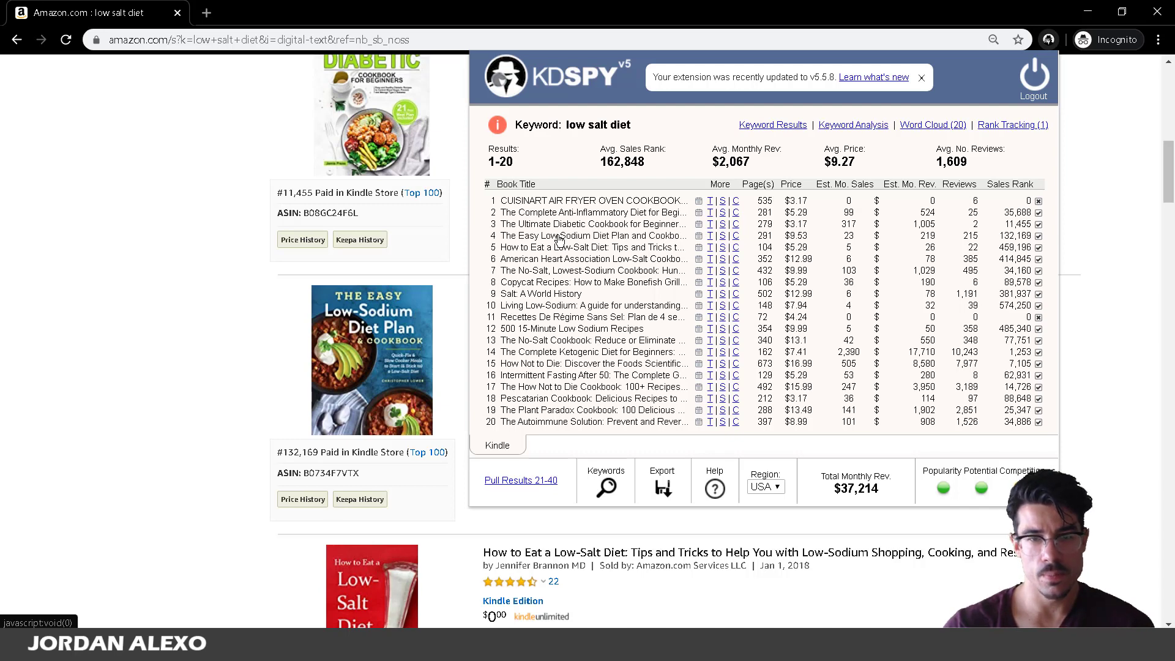
# Switch to keywords.xlsx and copy the keyword "low sodium recipes" from A22.
pyautogui.moveTo(246, 645)
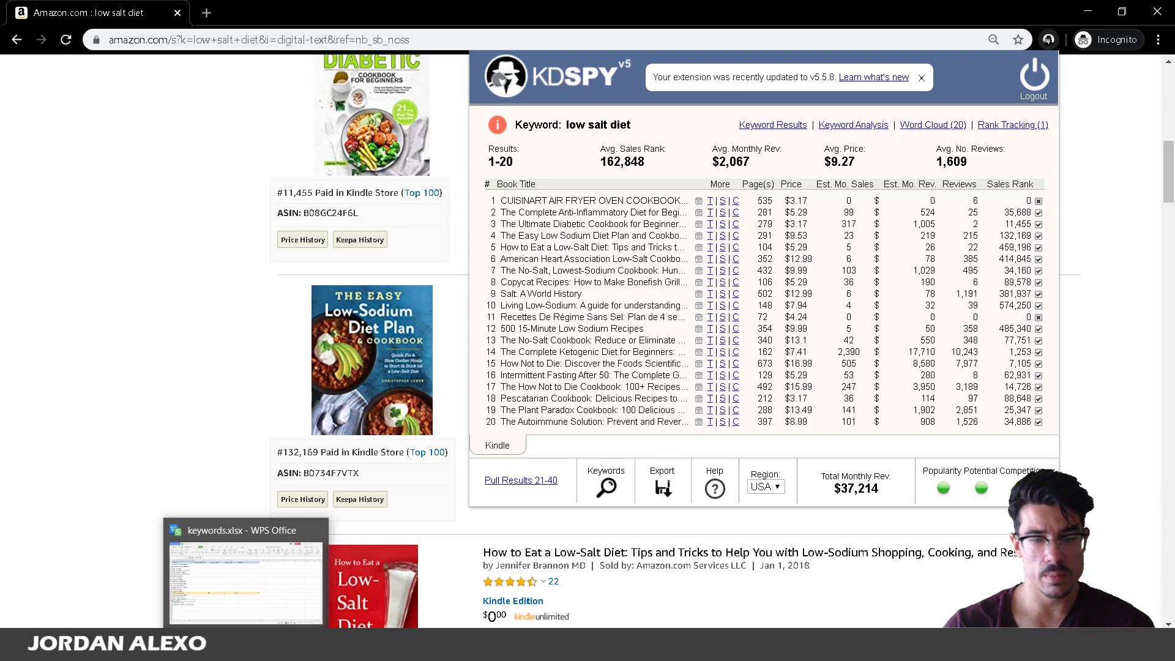
pyautogui.click(246, 581)
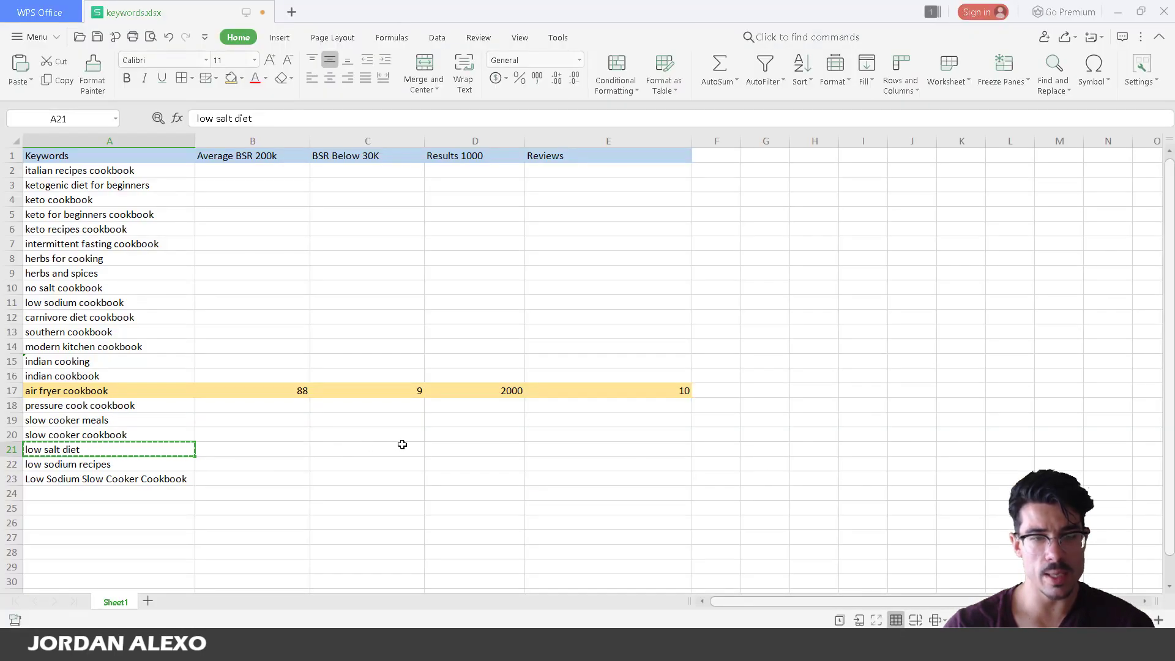
pyautogui.click(142, 469)
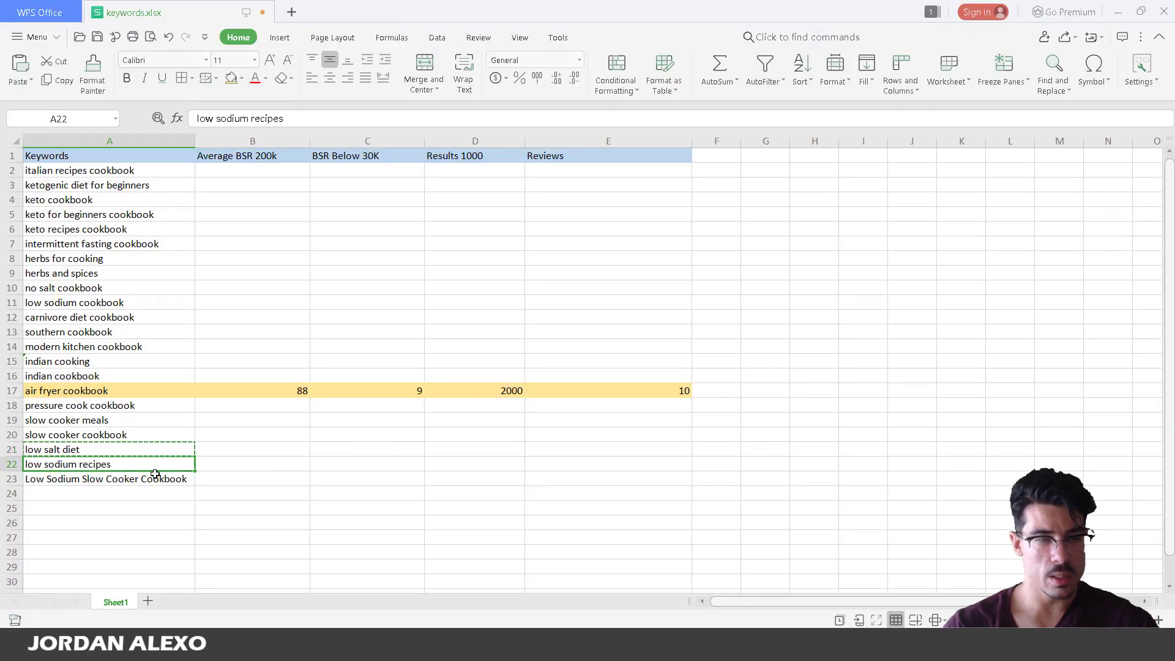
pyautogui.hotkey('ctrl', 'c')
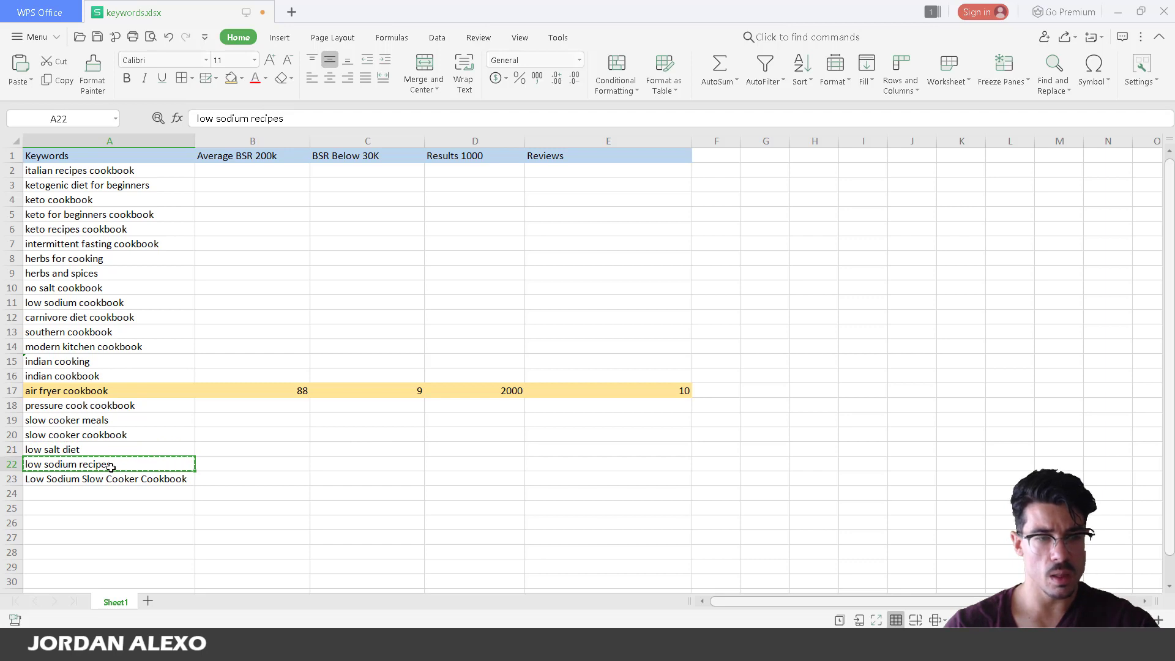
# Return to Amazon in Chrome and search the Kindle Store for the copied keyword "low sodium recipes".
pyautogui.moveTo(249, 646)
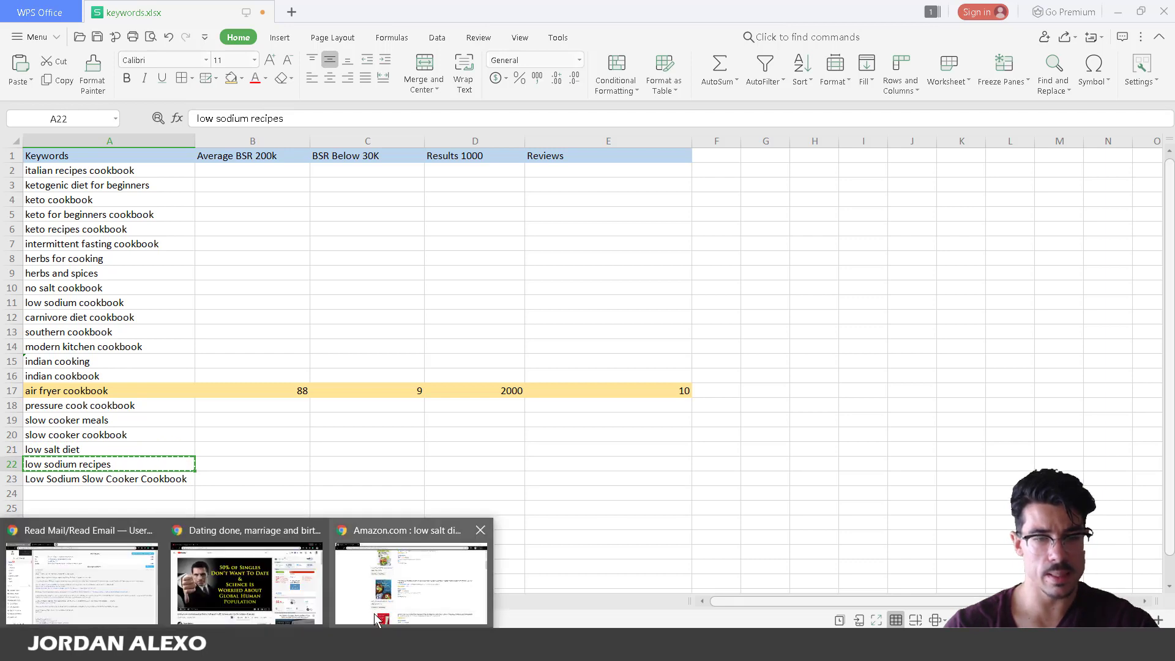
pyautogui.click(387, 606)
pyautogui.press('Escape')
pyautogui.scroll(10, 679, 240)
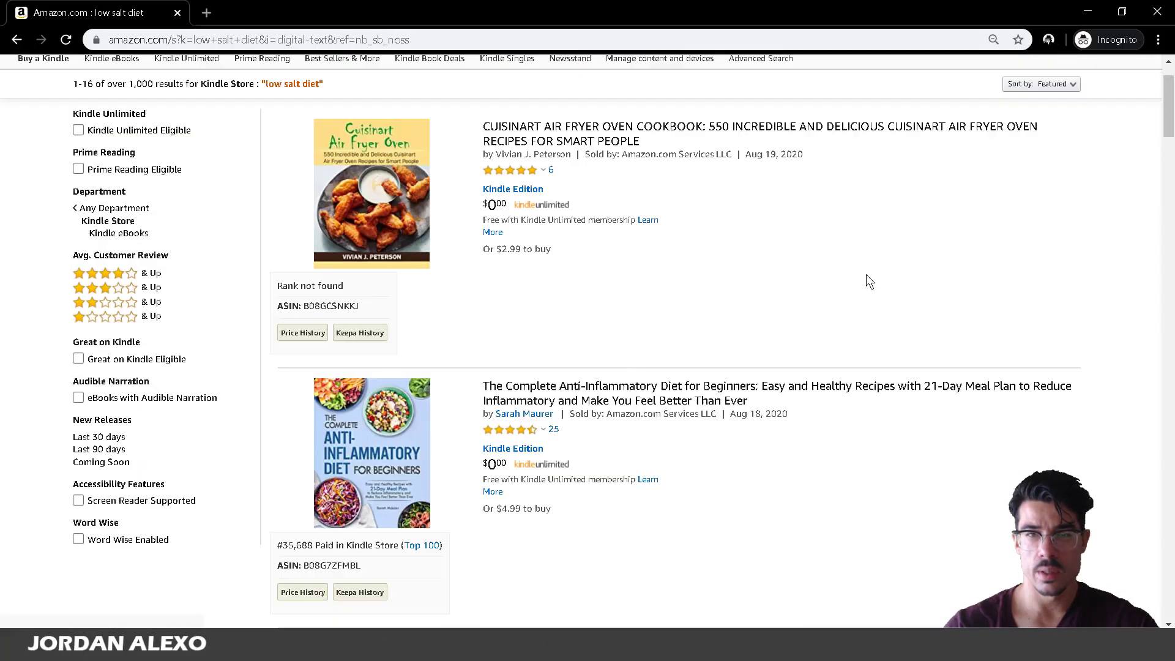
pyautogui.tripleClick(453, 75)
pyautogui.hotkey('ctrl', 'v')
pyautogui.press('Return')
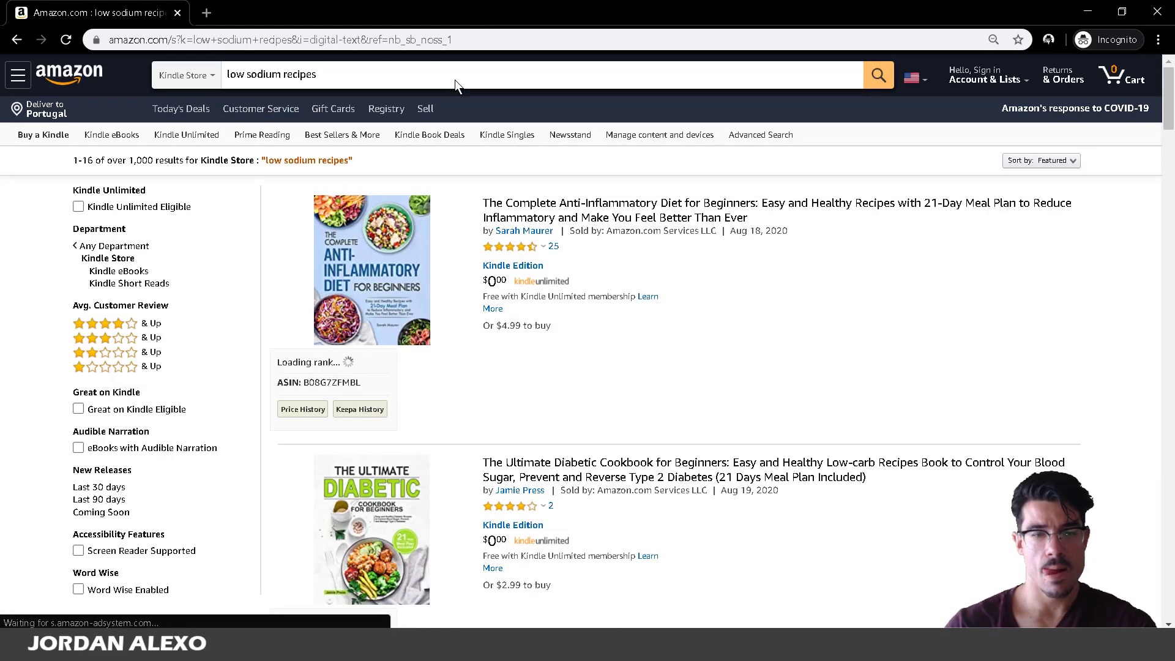
# Review the ranks, dates and reviews of the first low sodium recipes listings, and run the KDSPY analysis on the results.
pyautogui.scroll(-4, 506, 134)
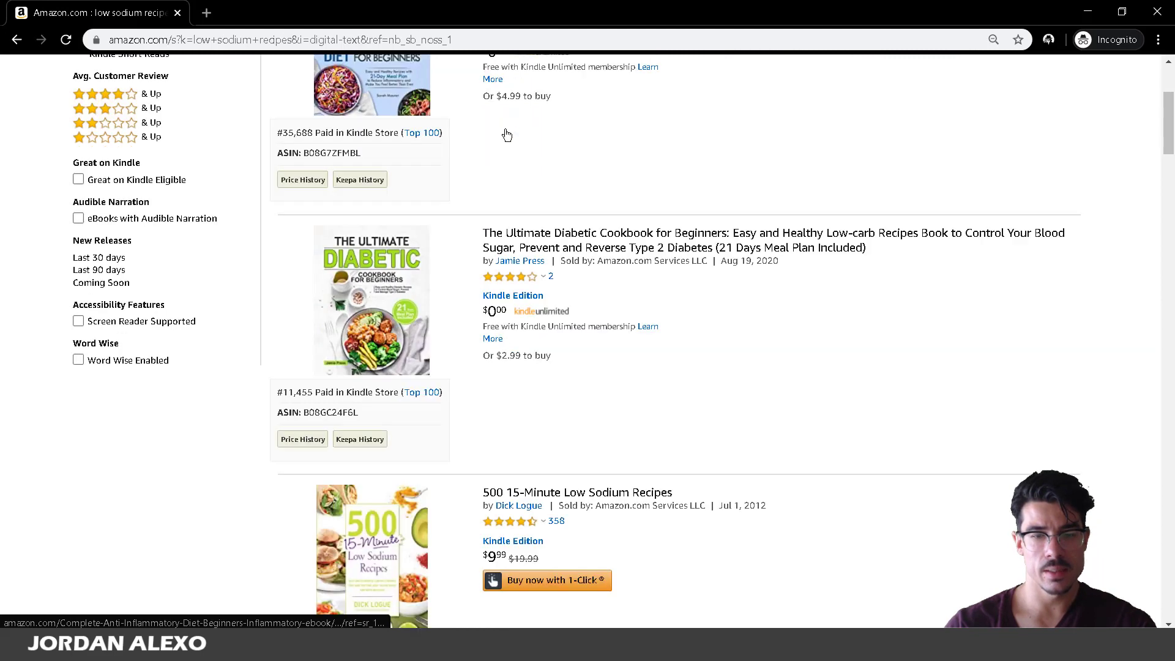
pyautogui.scroll(-4, 593, 236)
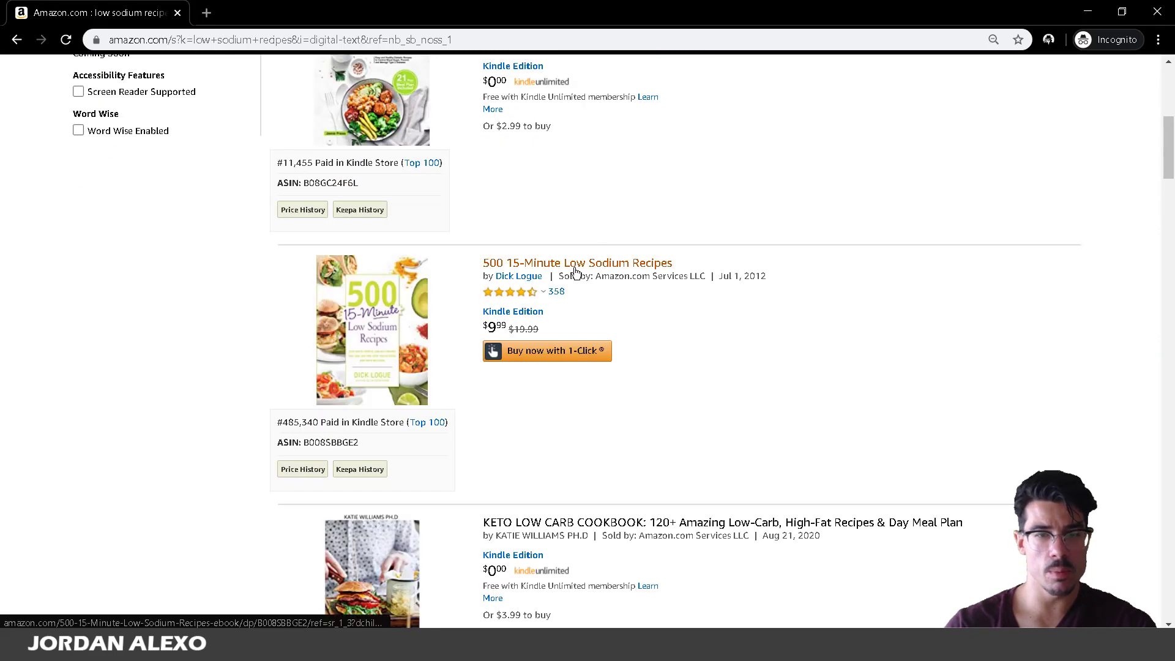
pyautogui.scroll(-4, 575, 269)
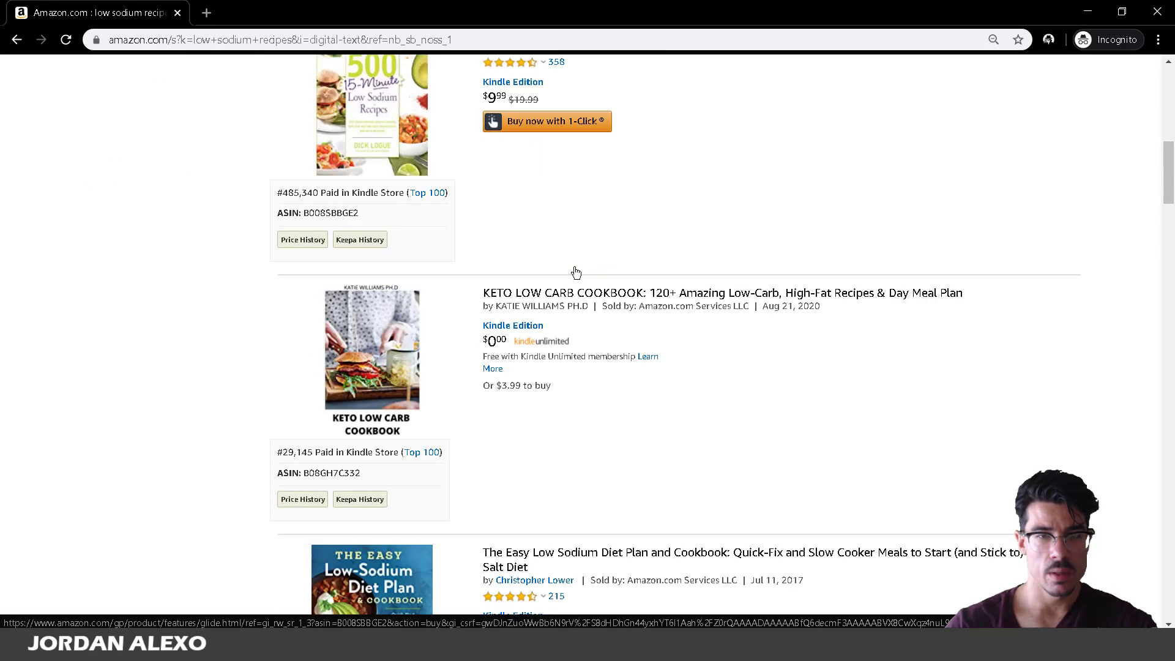
pyautogui.scroll(3, 510, 236)
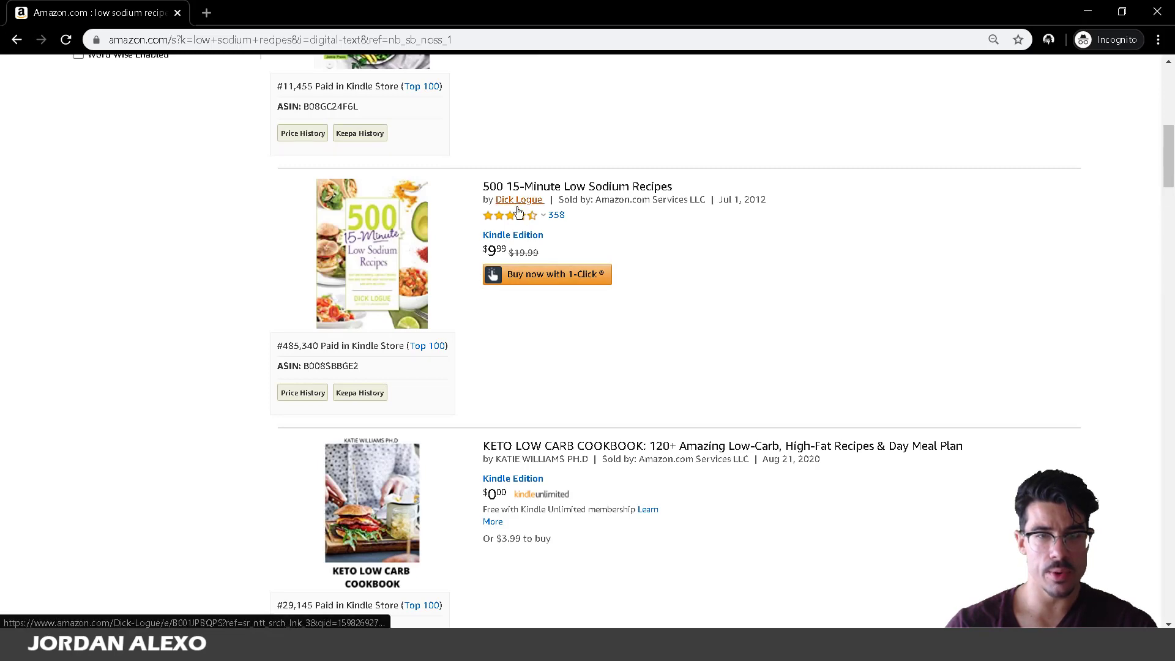
pyautogui.moveTo(519, 224)
pyautogui.scroll(-4, 439, 409)
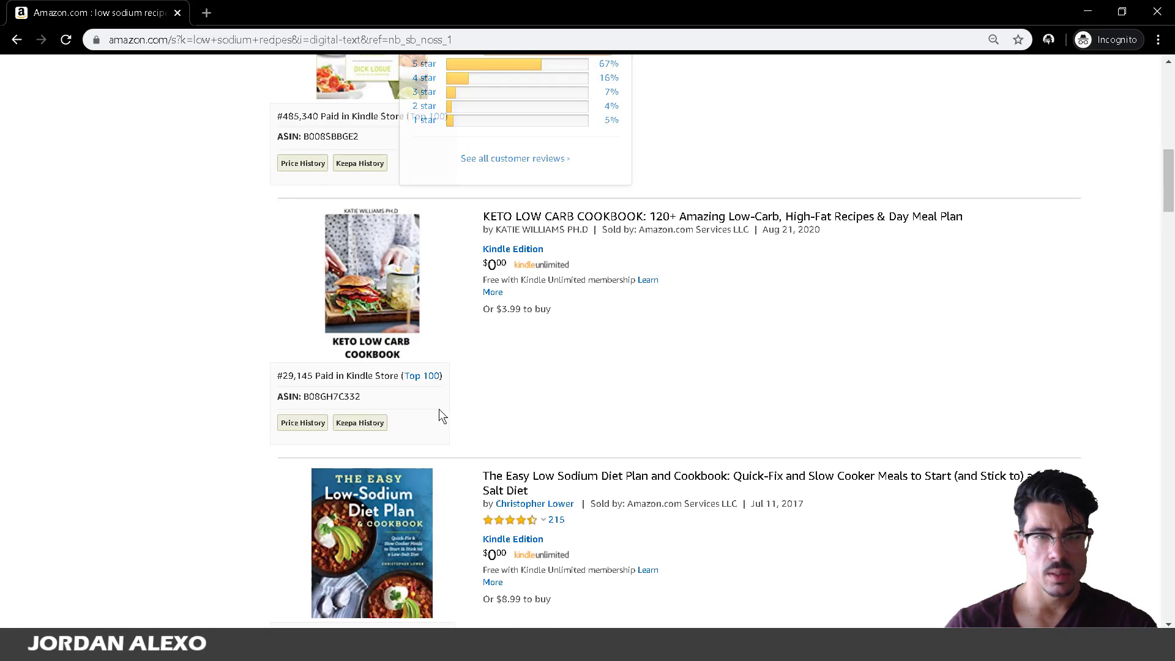
pyautogui.click(1048, 39)
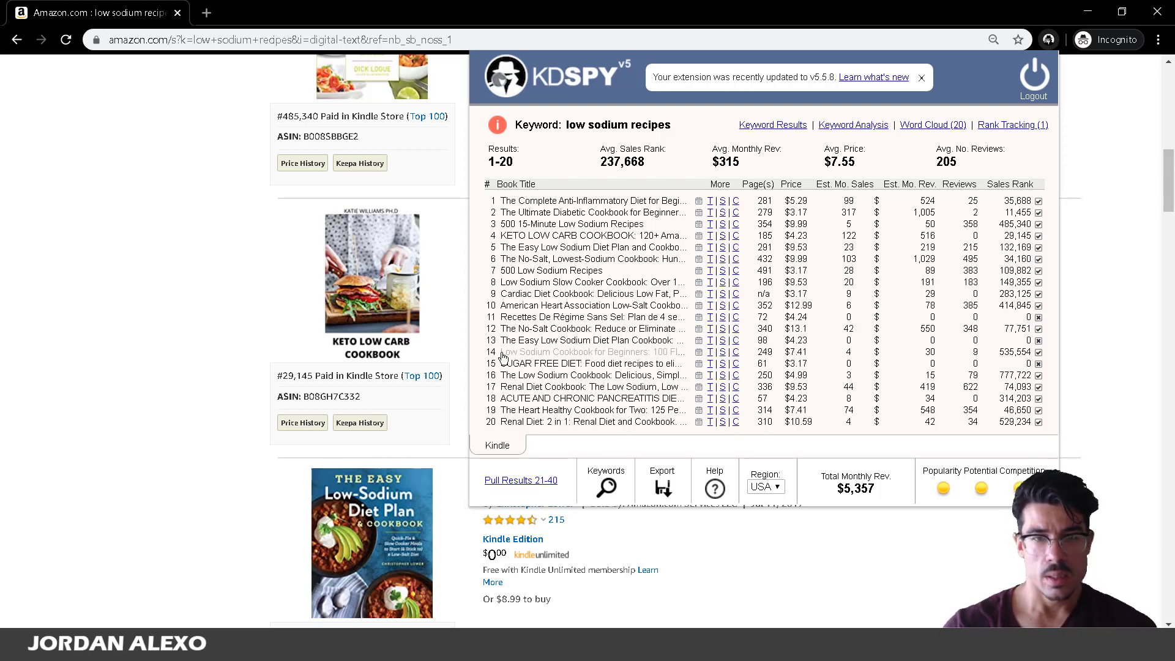
# Change the Kindle Store search to "low sodium cookbook" and run the KDSPY analysis on its results.
pyautogui.scroll(10, 357, 237)
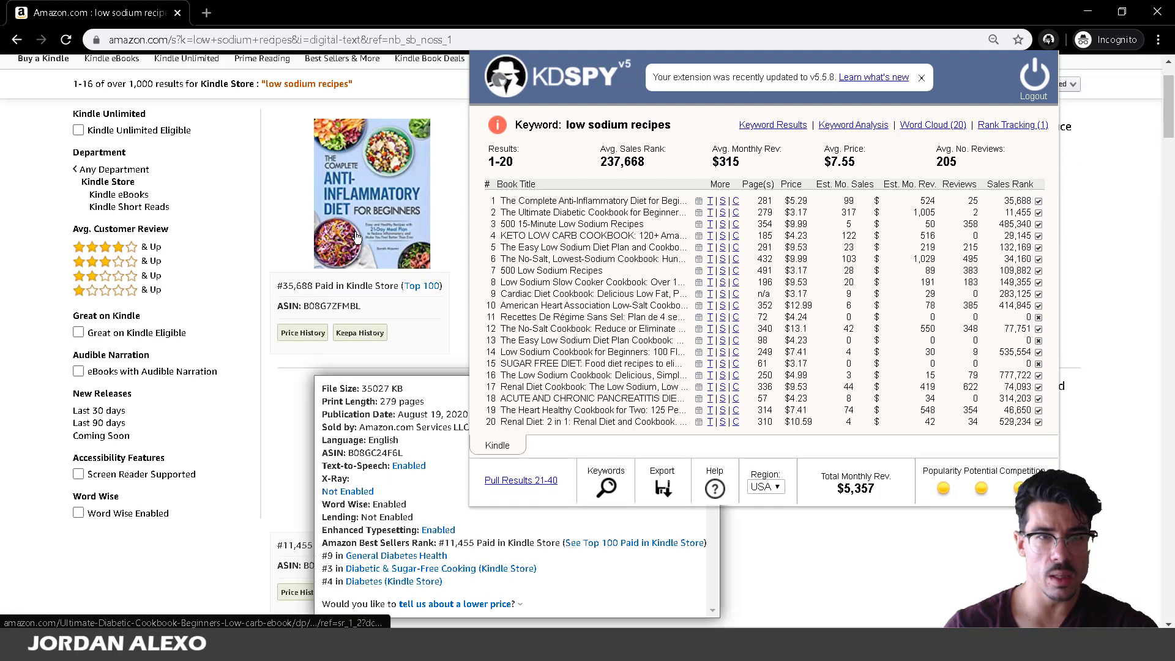
pyautogui.scroll(2, 357, 237)
pyautogui.click(291, 73)
pyautogui.doubleClick(291, 74)
pyautogui.write('dium c')
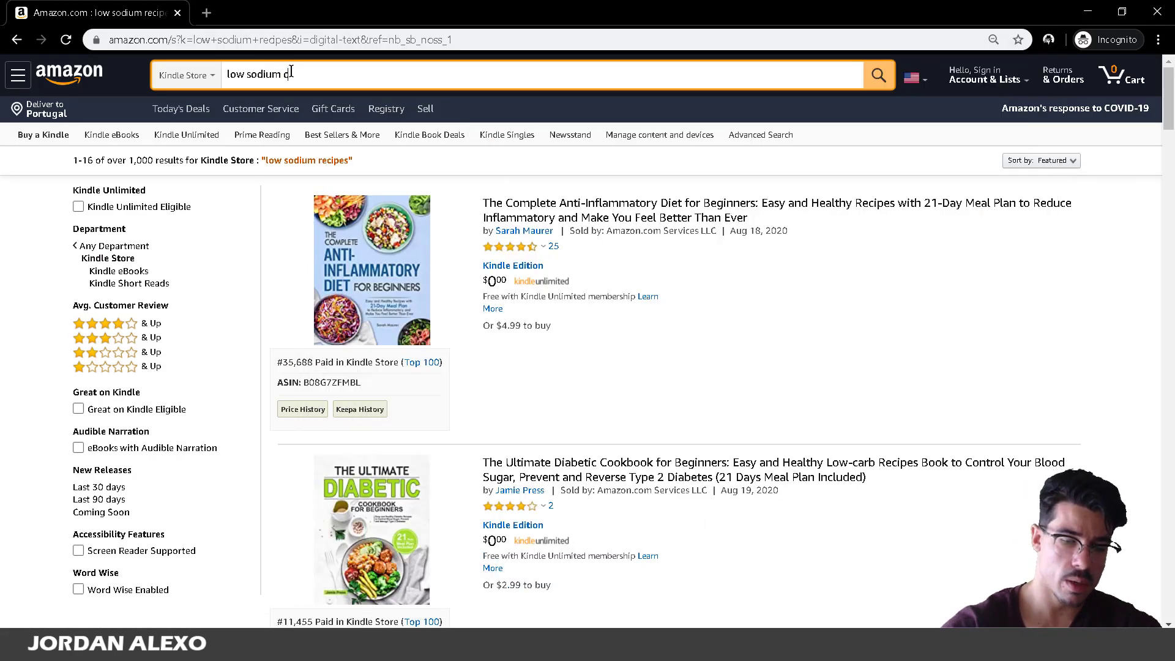
pyautogui.write('ookbook')
pyautogui.press('Return')
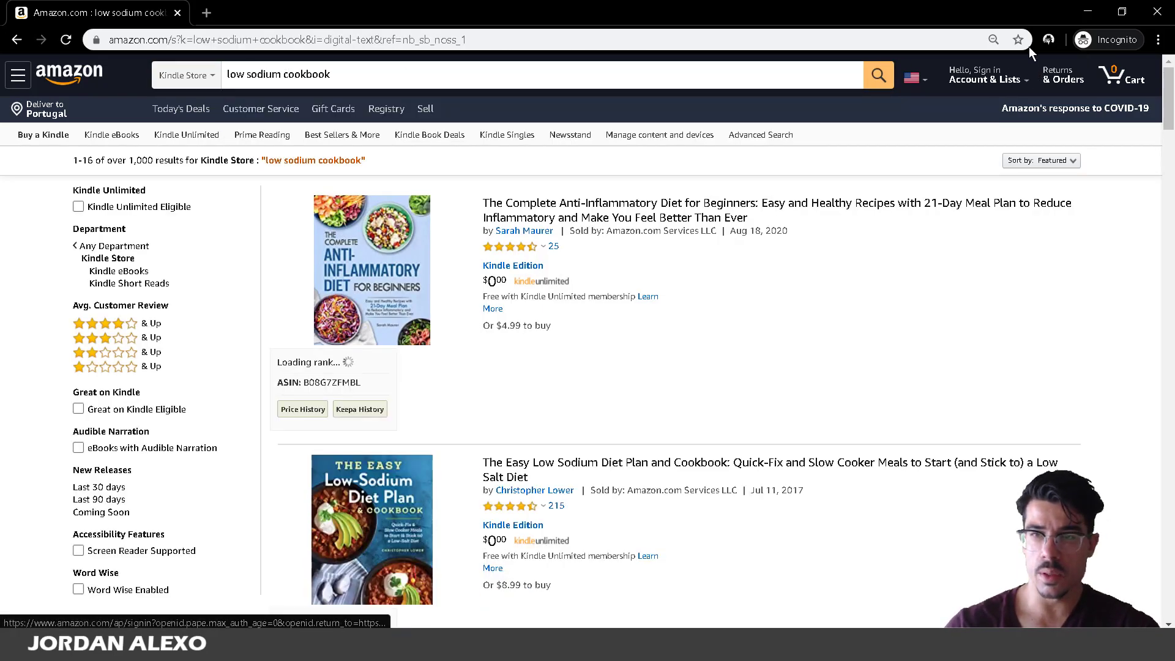
pyautogui.click(1048, 40)
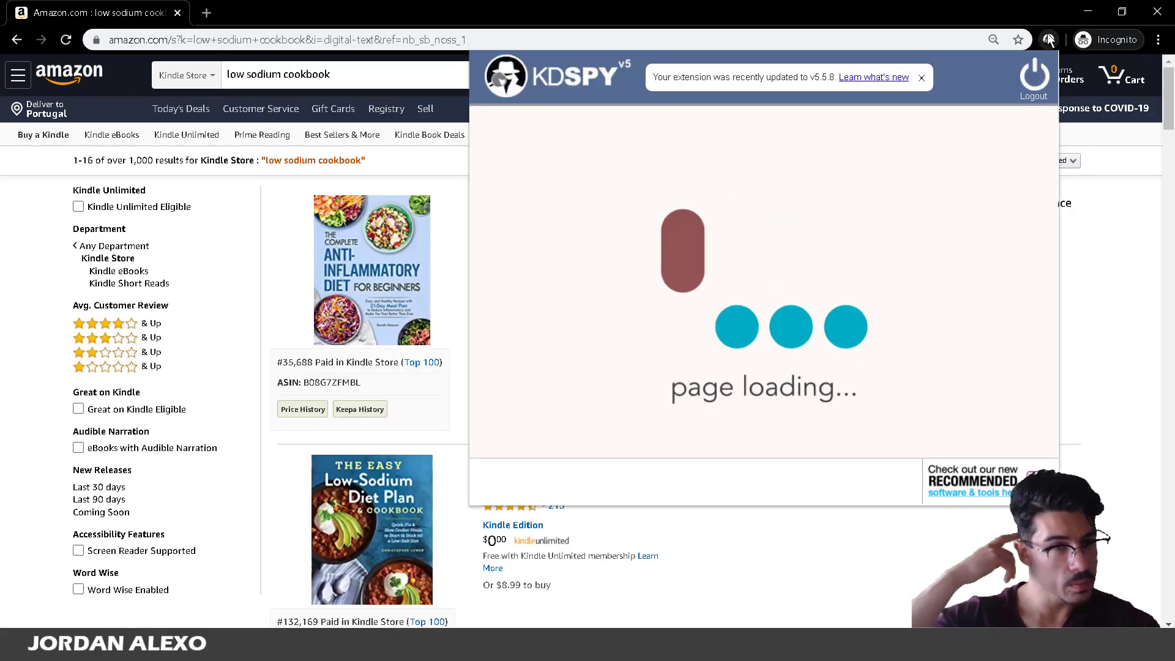
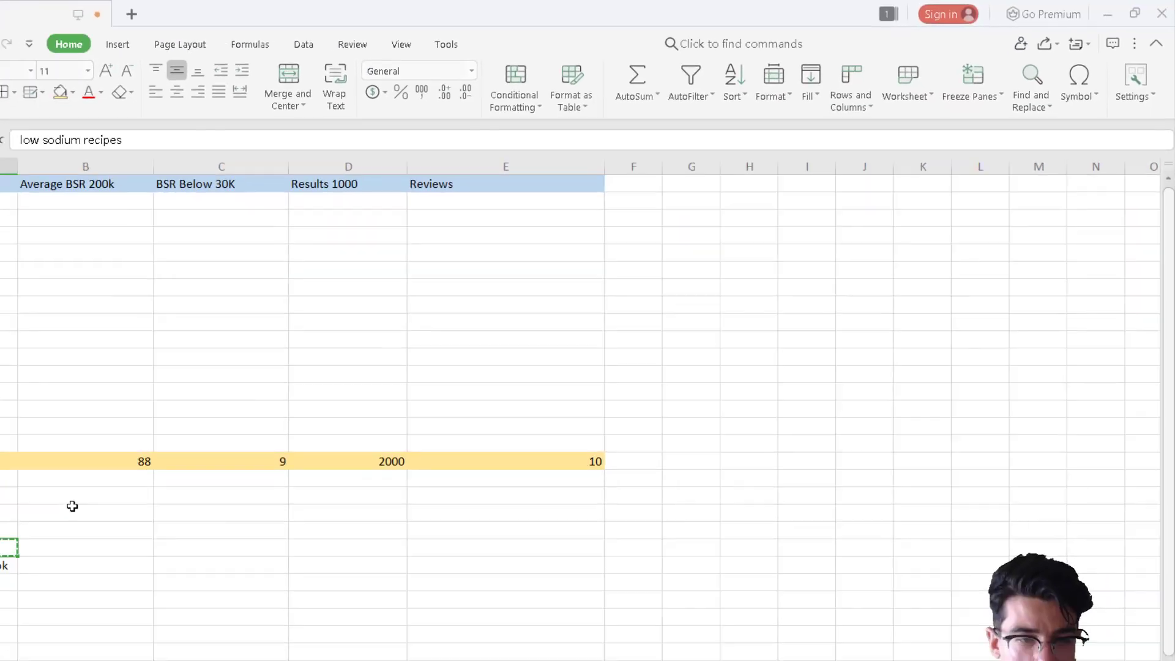
# In keywords.xlsx, enter 227 under Average BSR for low sodium recipes, B22, and switch back to the KDSPY results in Chrome.
pyautogui.click(228, 463)
pyautogui.write('22')
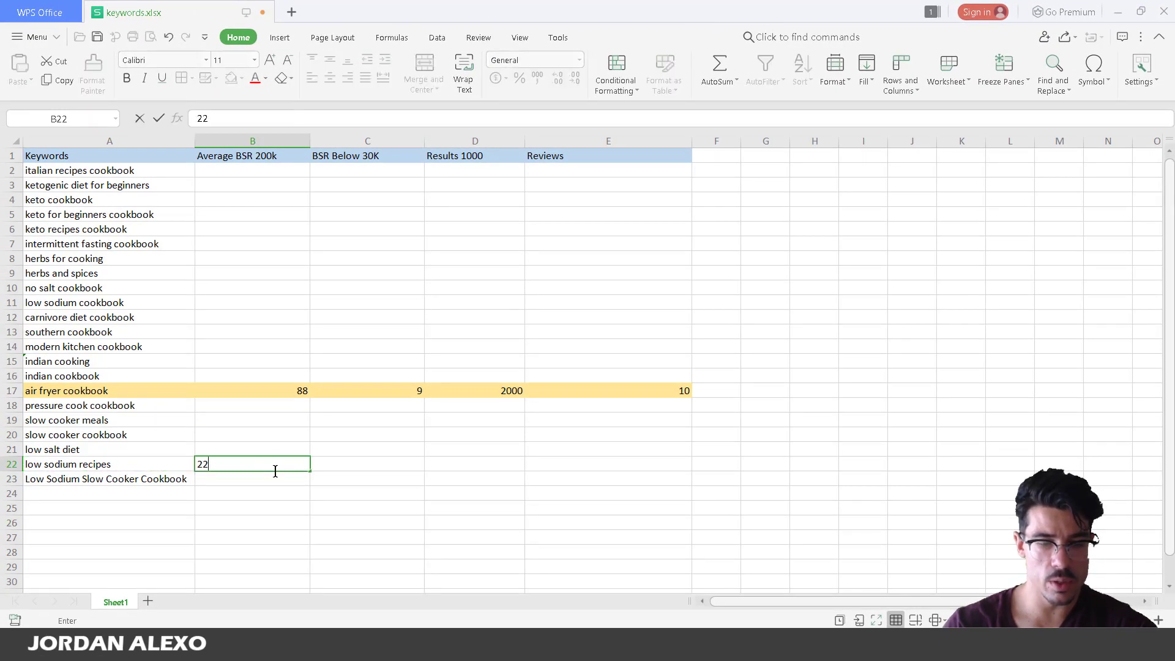
pyautogui.write('7')
pyautogui.click(365, 469)
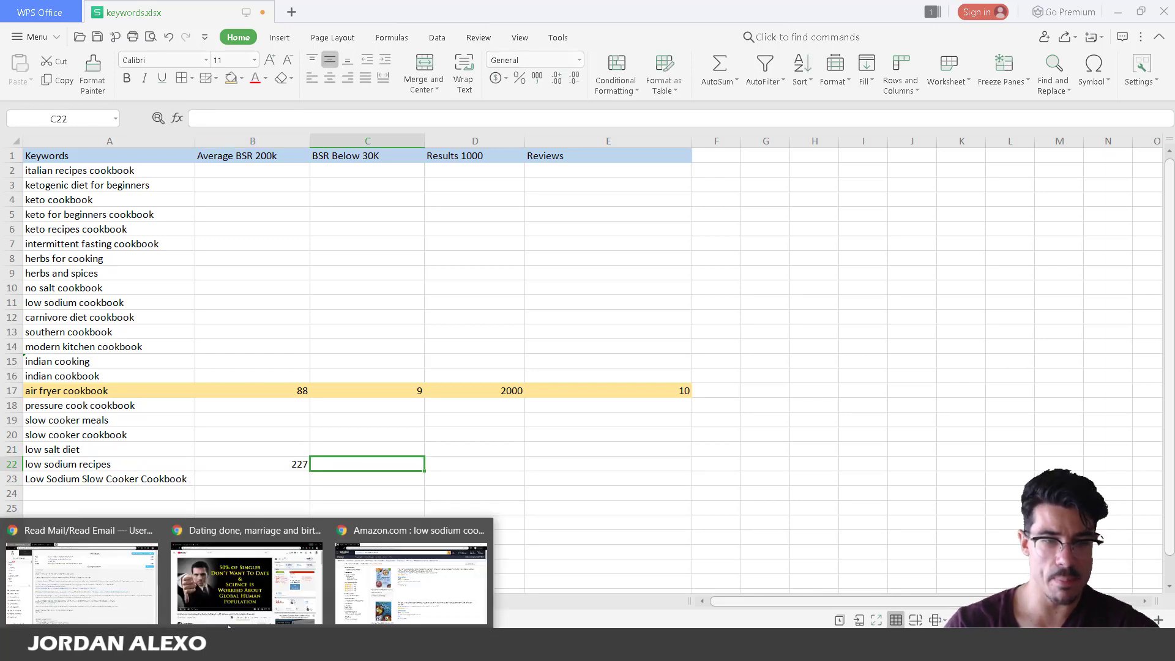
pyautogui.click(392, 609)
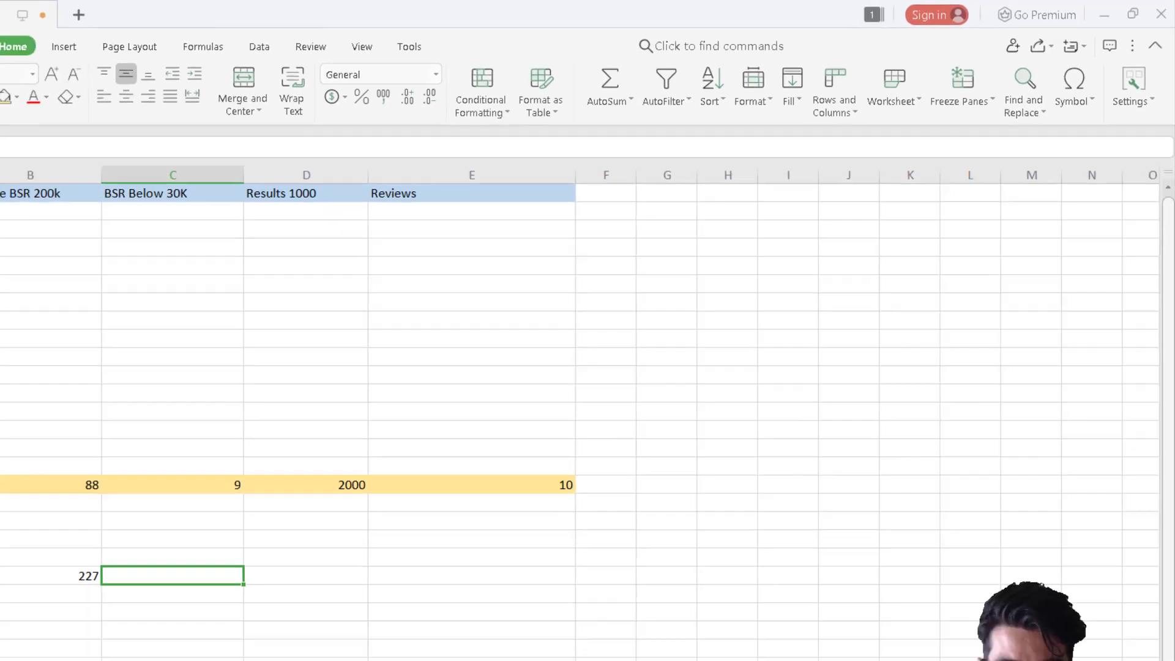
# In keywords.xlsx, enter 2 under BSR Below 30K for low sodium recipes, C22, and return to the Amazon results in Chrome.
pyautogui.write('2')
pyautogui.press('Tab')
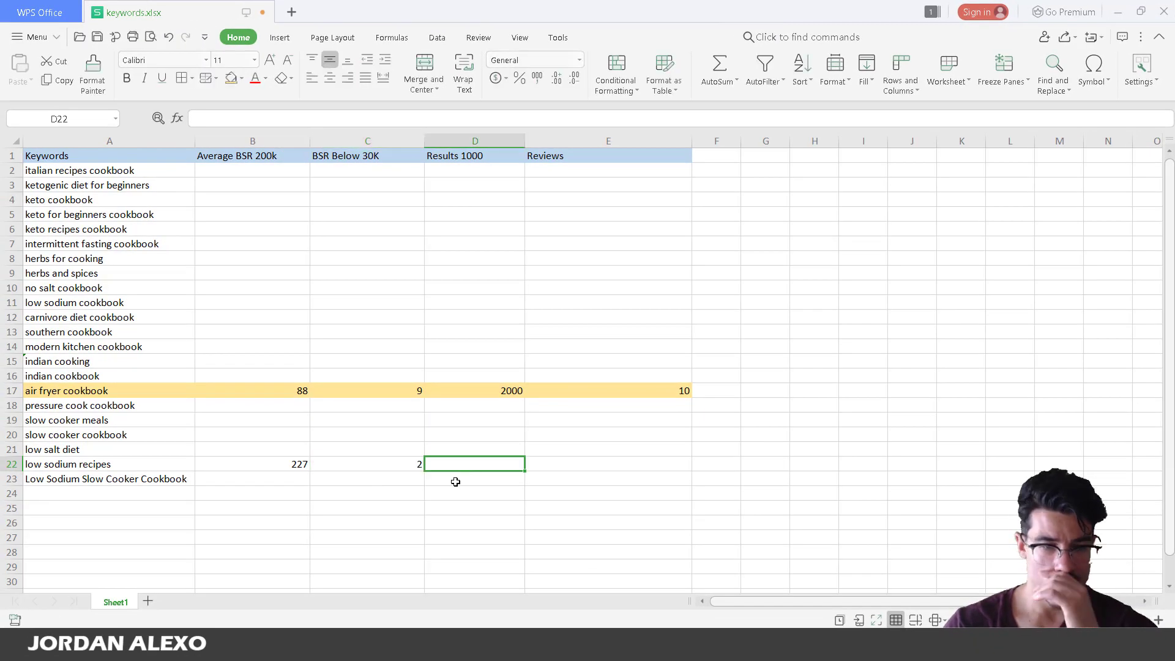
pyautogui.moveTo(247, 648)
pyautogui.click(411, 619)
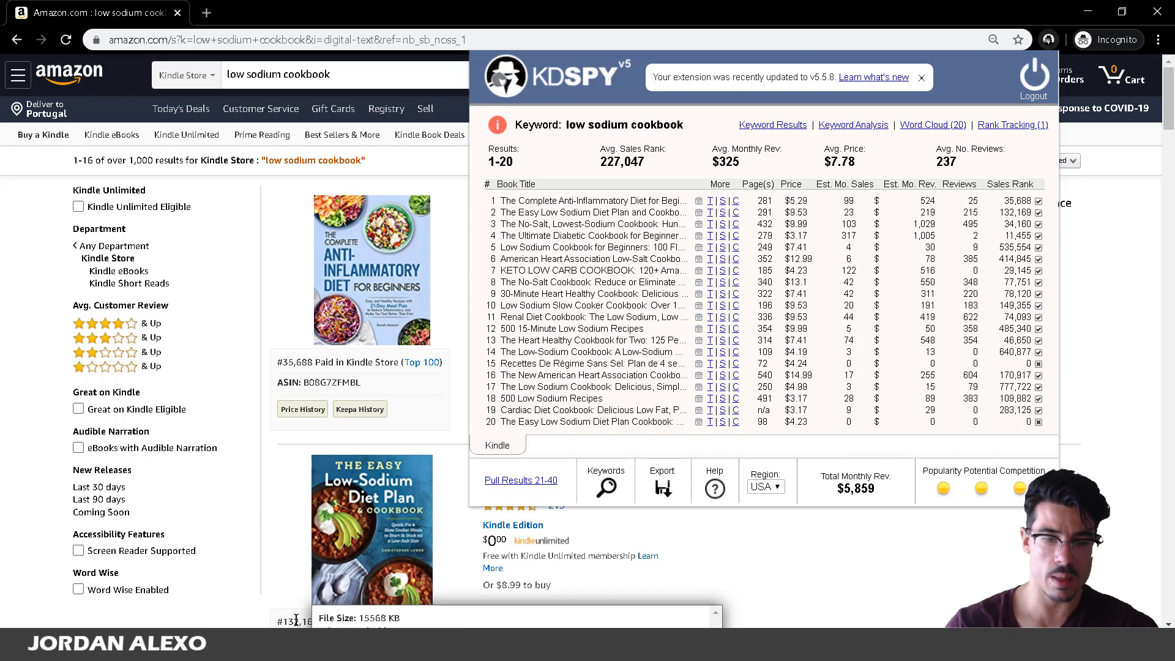
# In keywords.xlsx, fill the low sodium recipes row from A22 to E22 with standard red.
pyautogui.moveTo(245, 649)
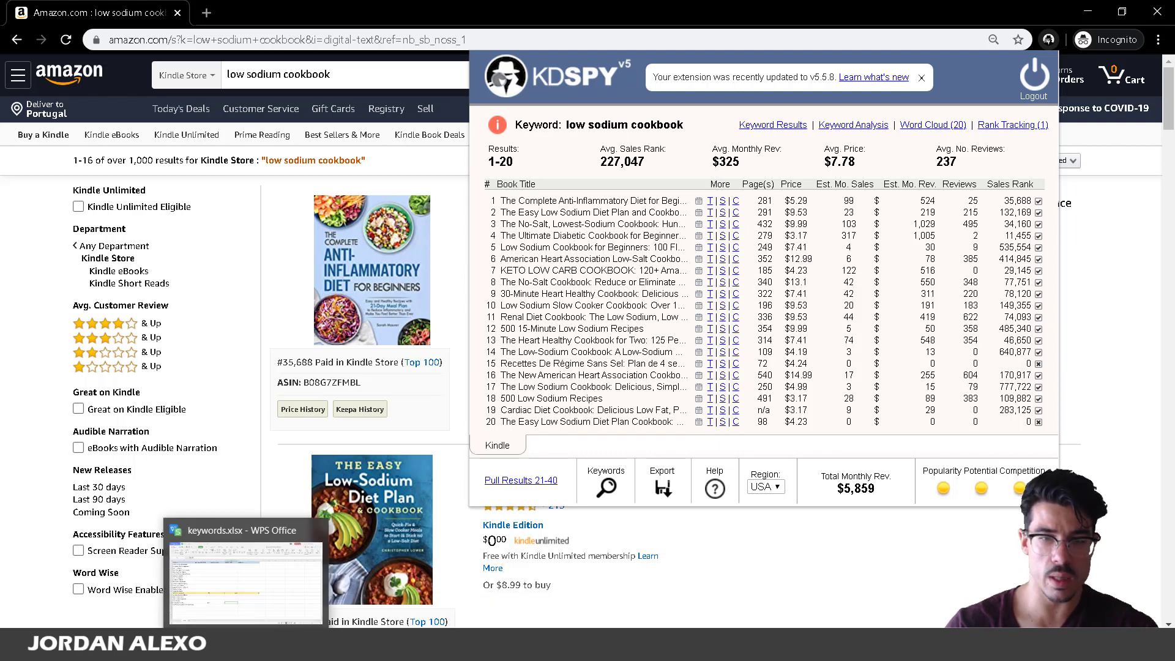
pyautogui.click(274, 583)
pyautogui.click(147, 468)
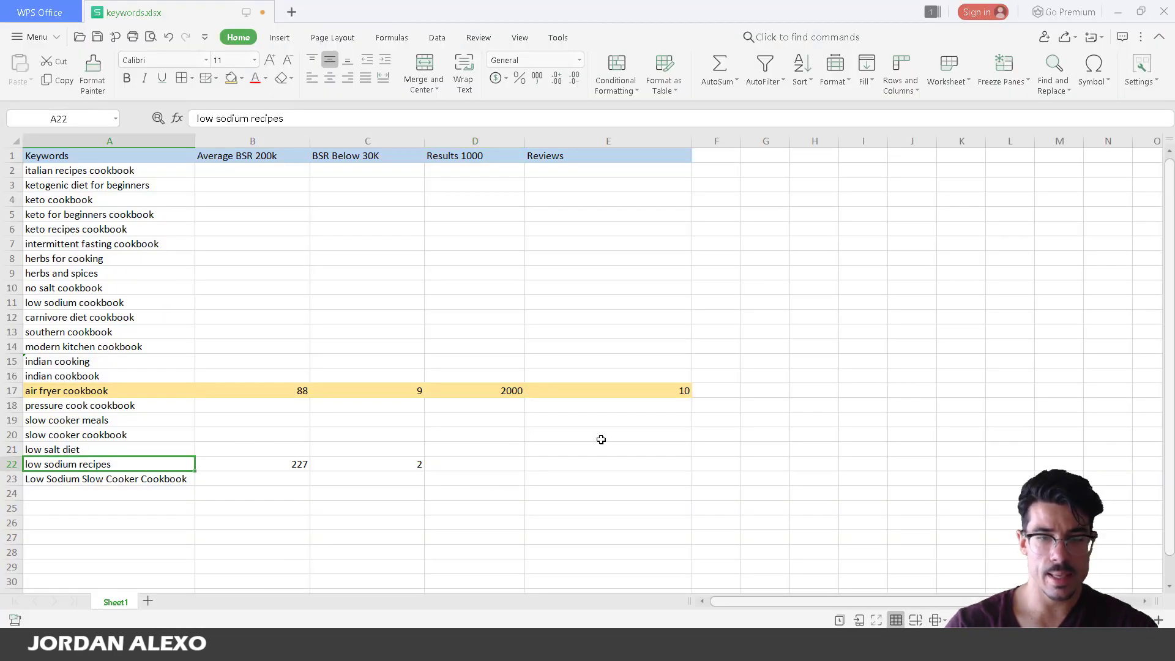
pyautogui.keyDown('shift'); pyautogui.click(596, 468); pyautogui.keyUp('shift')
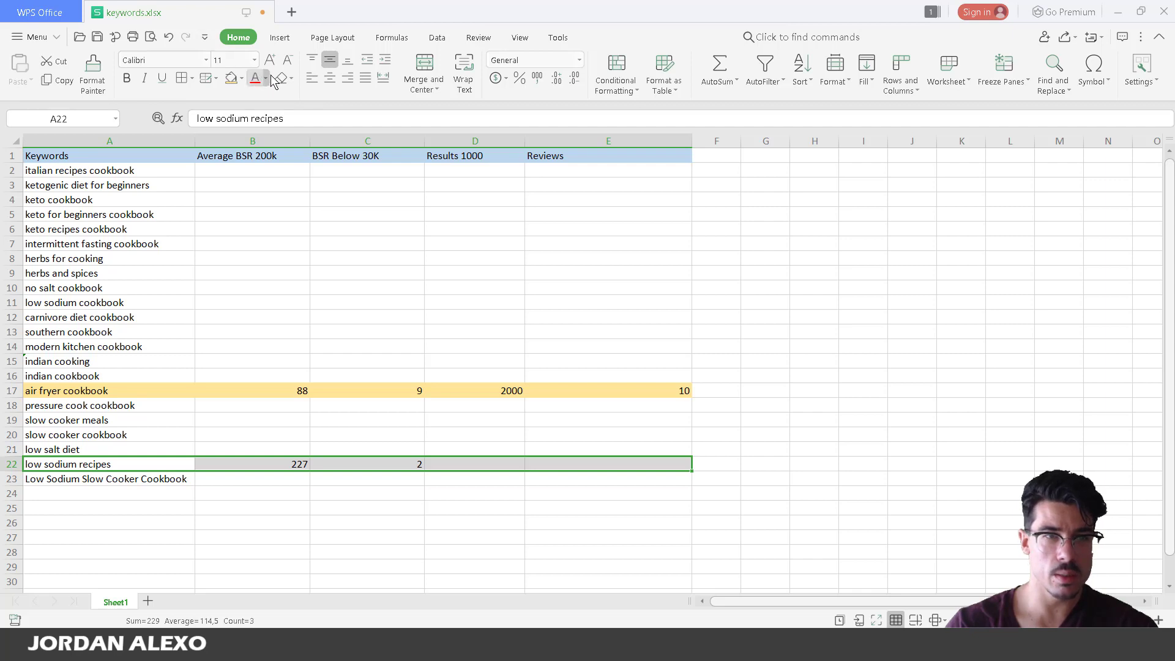
pyautogui.click(242, 78)
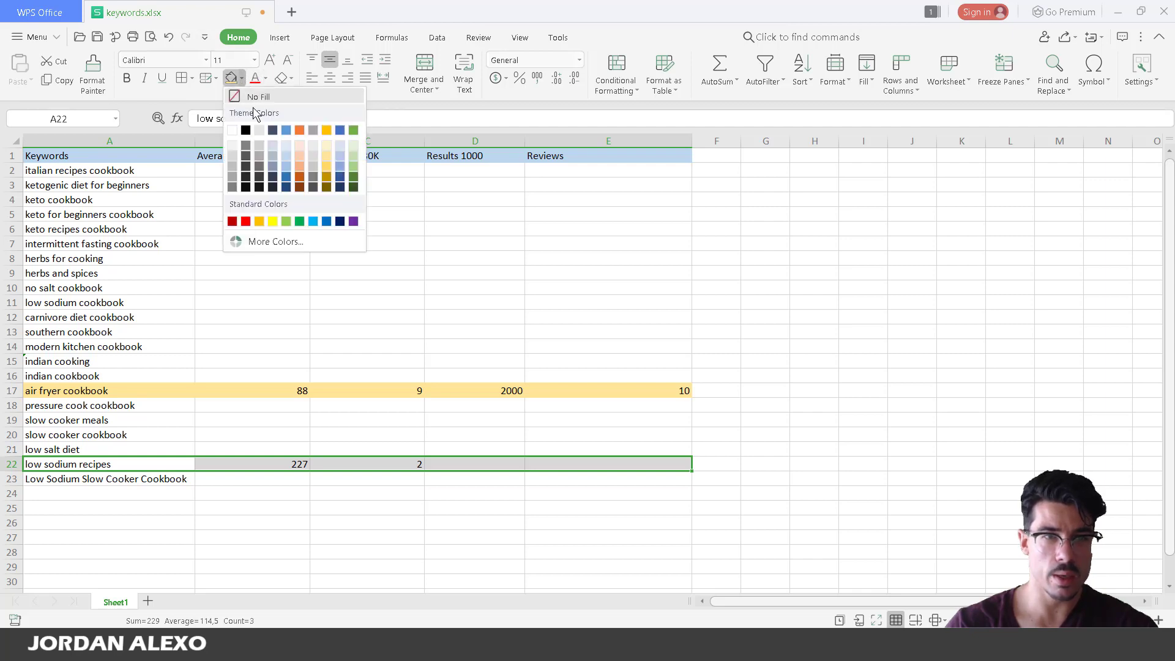
pyautogui.click(246, 221)
pyautogui.click(893, 443)
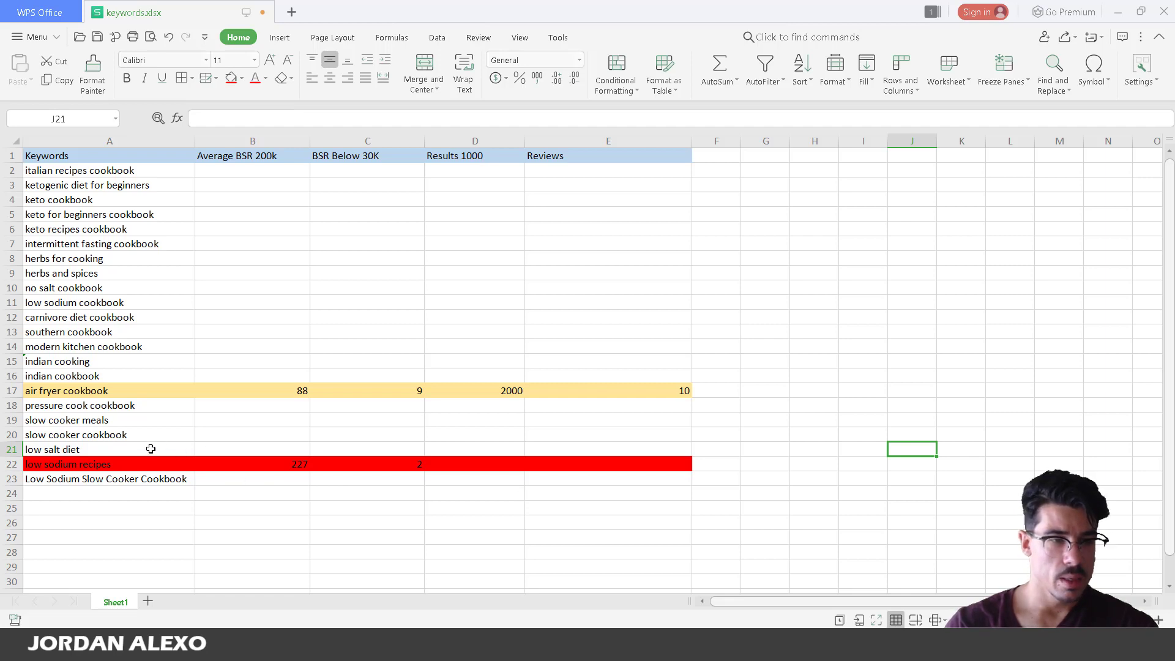
# Fill the low salt diet row from A21 to E21 with the same red.
pyautogui.click(182, 449)
pyautogui.keyDown('shift'); pyautogui.click(584, 452); pyautogui.keyUp('shift')
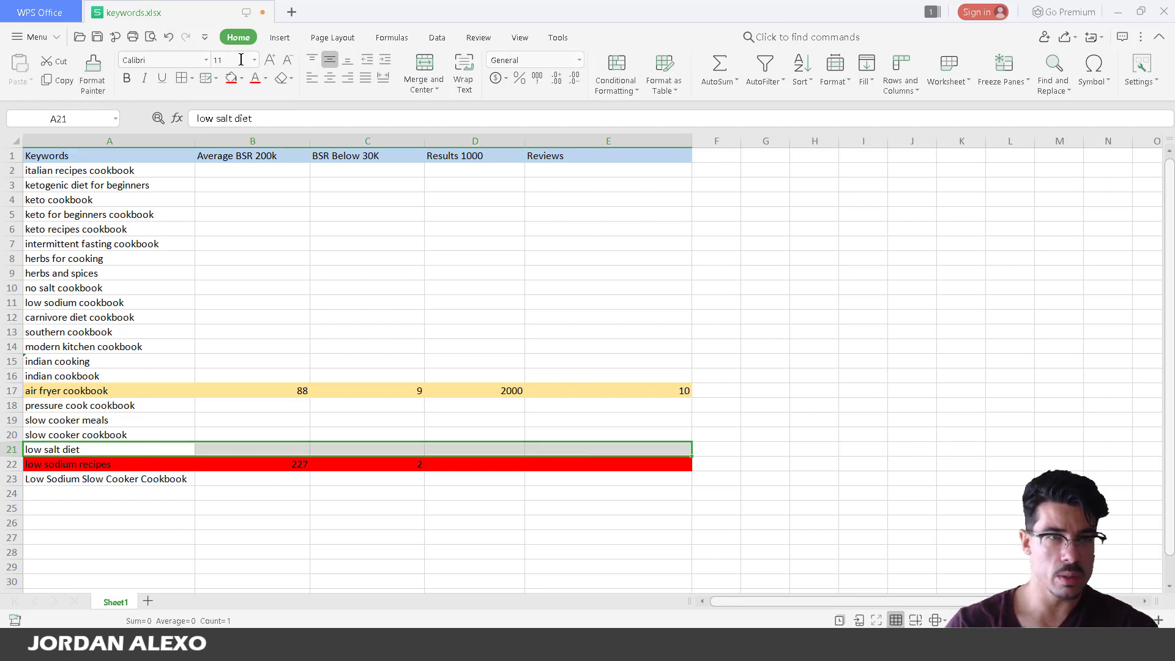
pyautogui.click(231, 78)
pyautogui.click(295, 321)
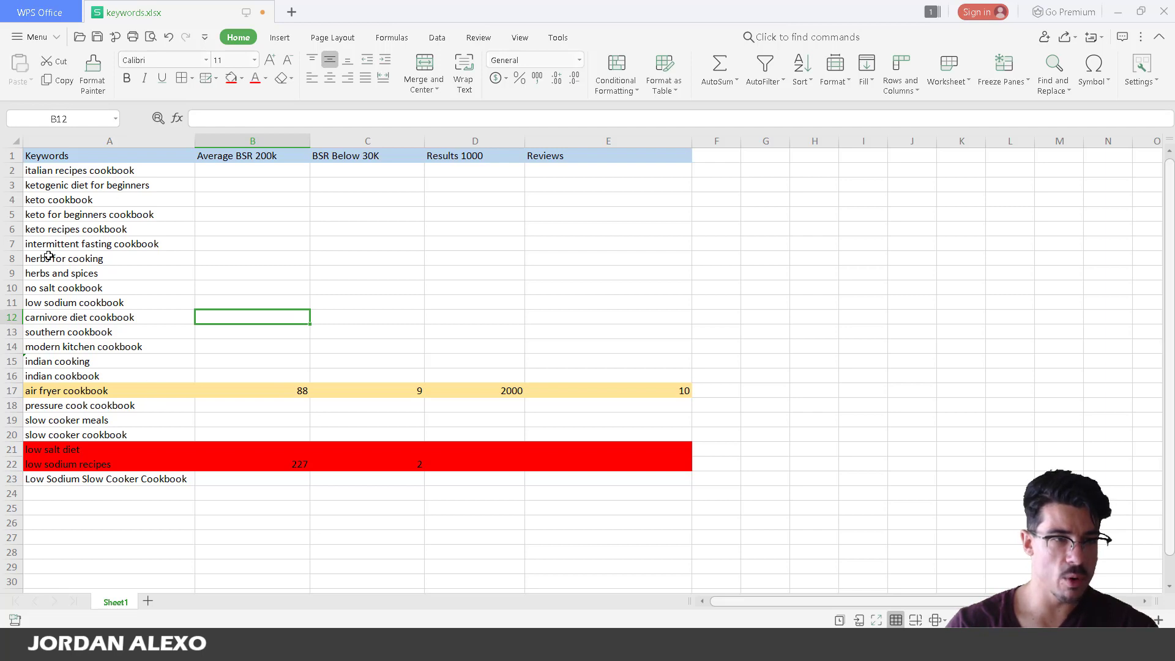
# Copy "herbs for cooking" from A8, search the Kindle Store for it in Chrome, and run the KDSPY analysis on its results.
pyautogui.click(68, 262)
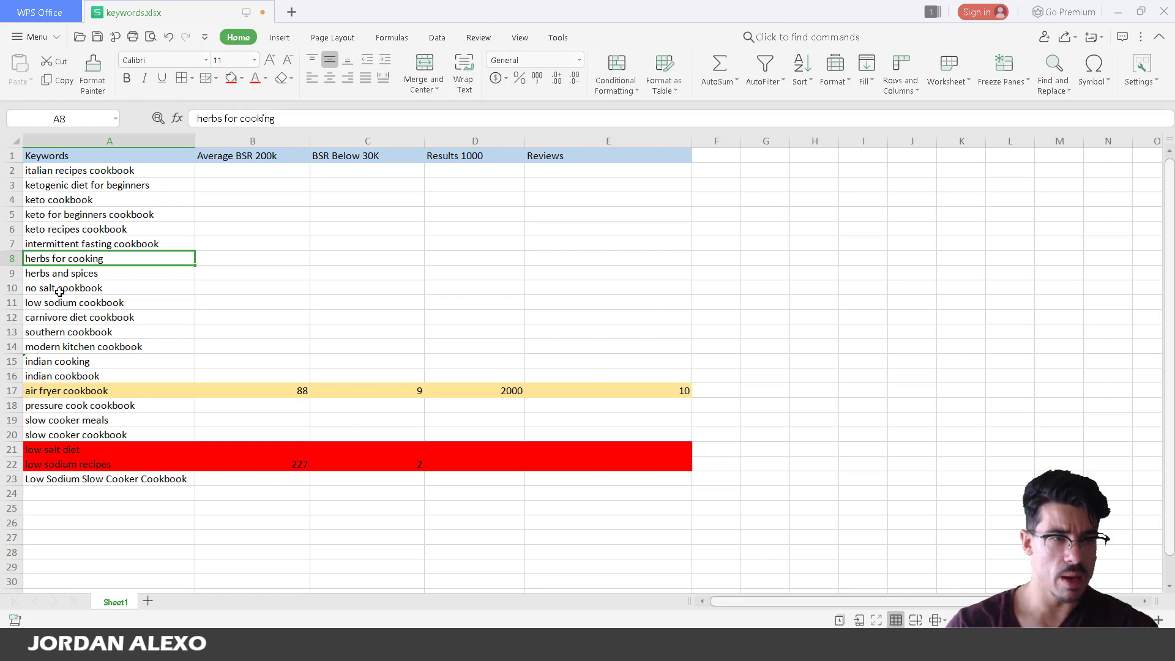
pyautogui.hotkey('ctrl', 'c')
pyautogui.moveTo(87, 618)
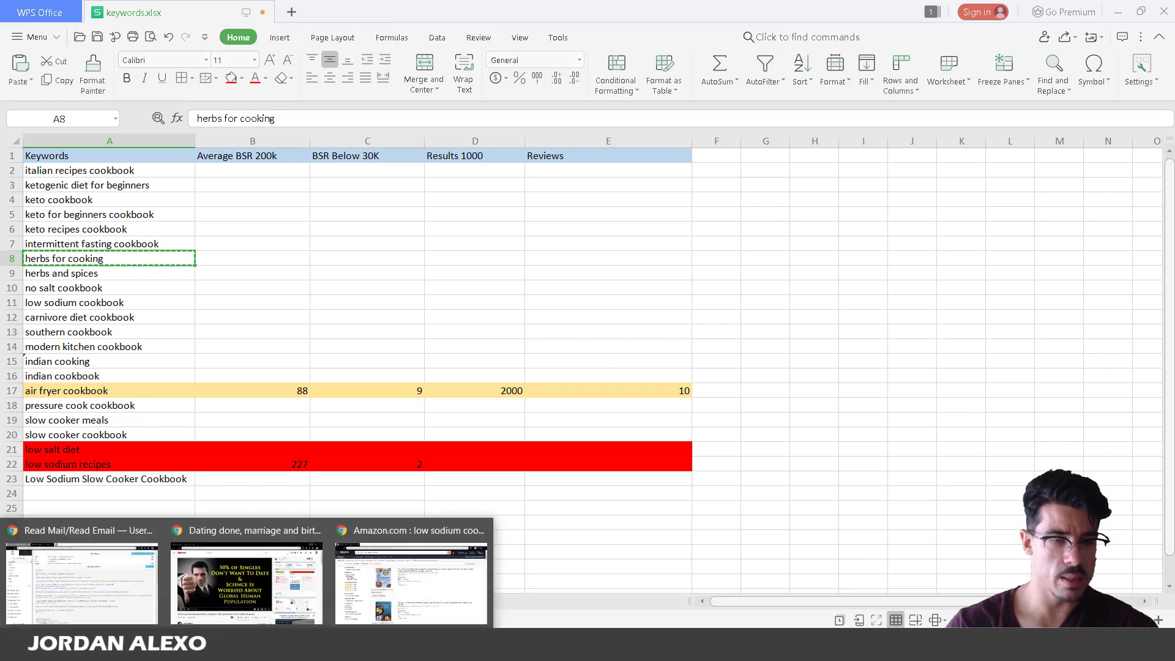
pyautogui.click(437, 581)
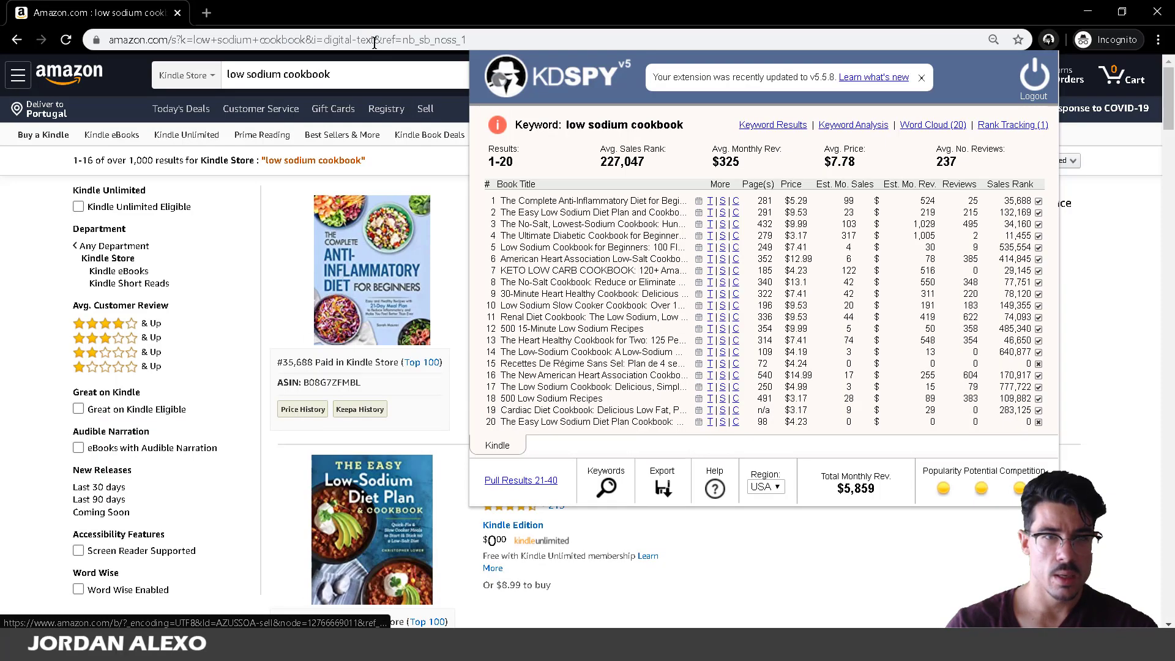
pyautogui.tripleClick(380, 69)
pyautogui.hotkey('ctrl', 'v')
pyautogui.press('Return')
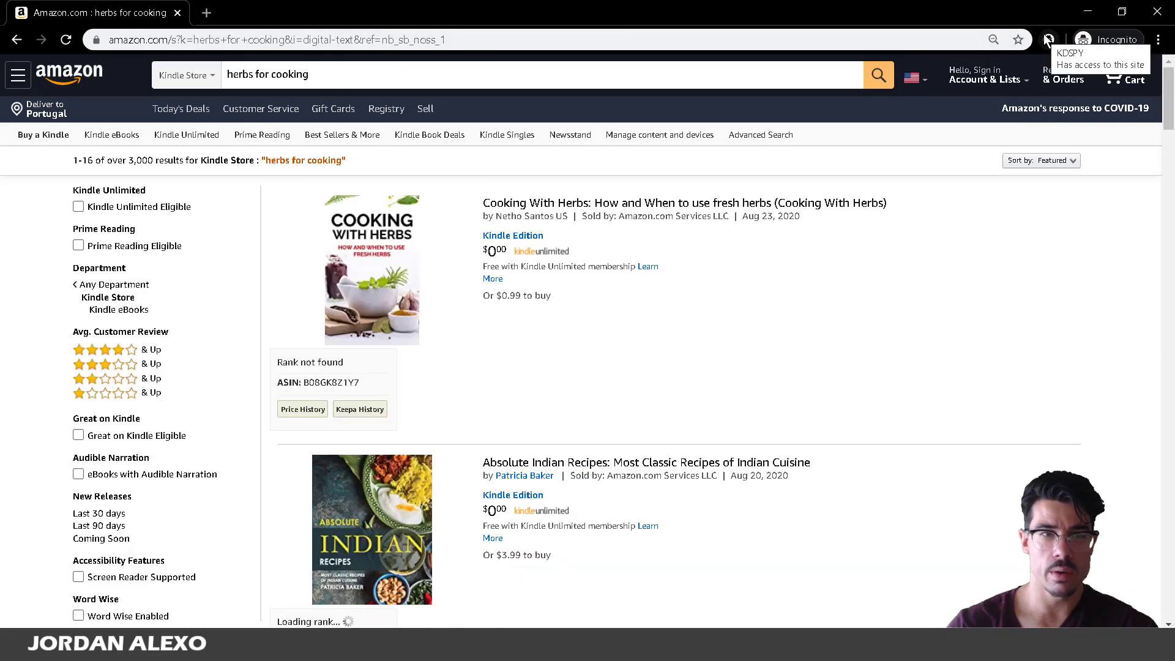
pyautogui.click(1048, 40)
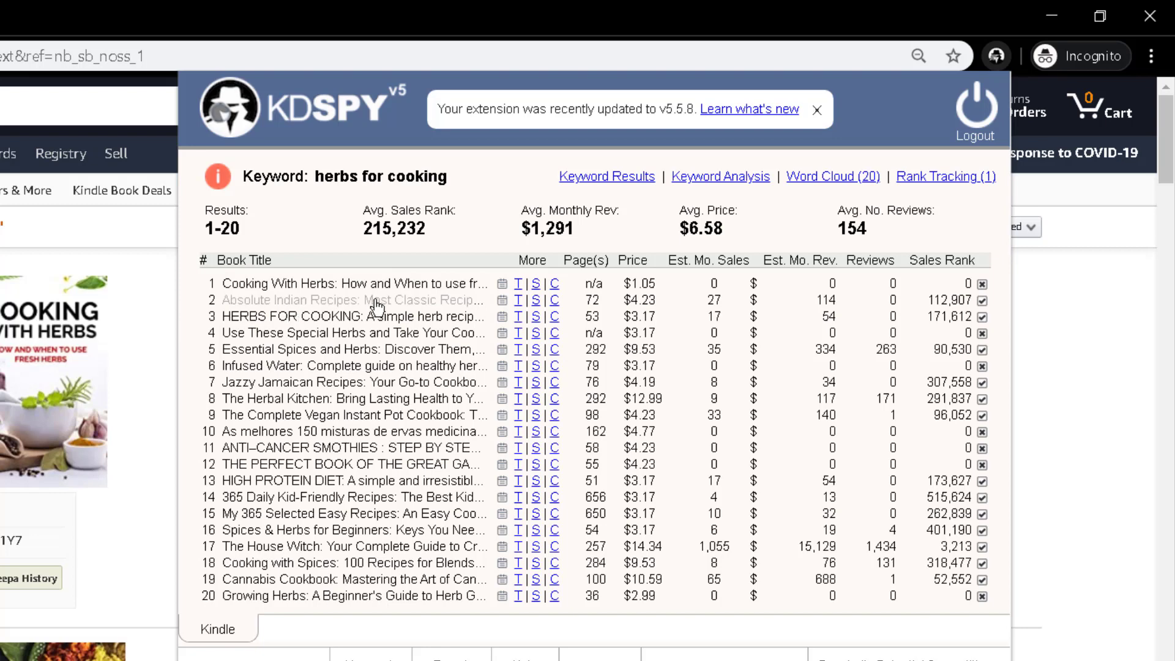
# Check the Absolute Indian Recipes product page in a new tab, and bring back the KDSPY results for herbs for cooking.
pyautogui.rightClick(409, 300)
pyautogui.click(441, 310)
pyautogui.hotkey('ctrl', 'Tab')
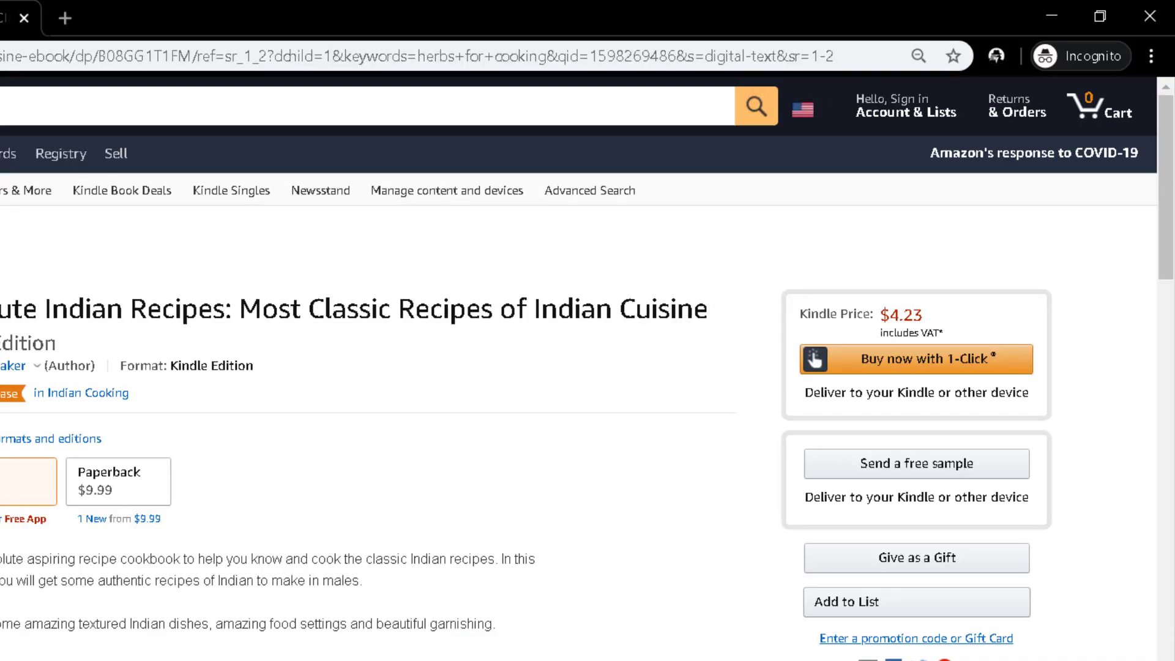
pyautogui.hotkey('ctrl', 'shift', 'Tab')
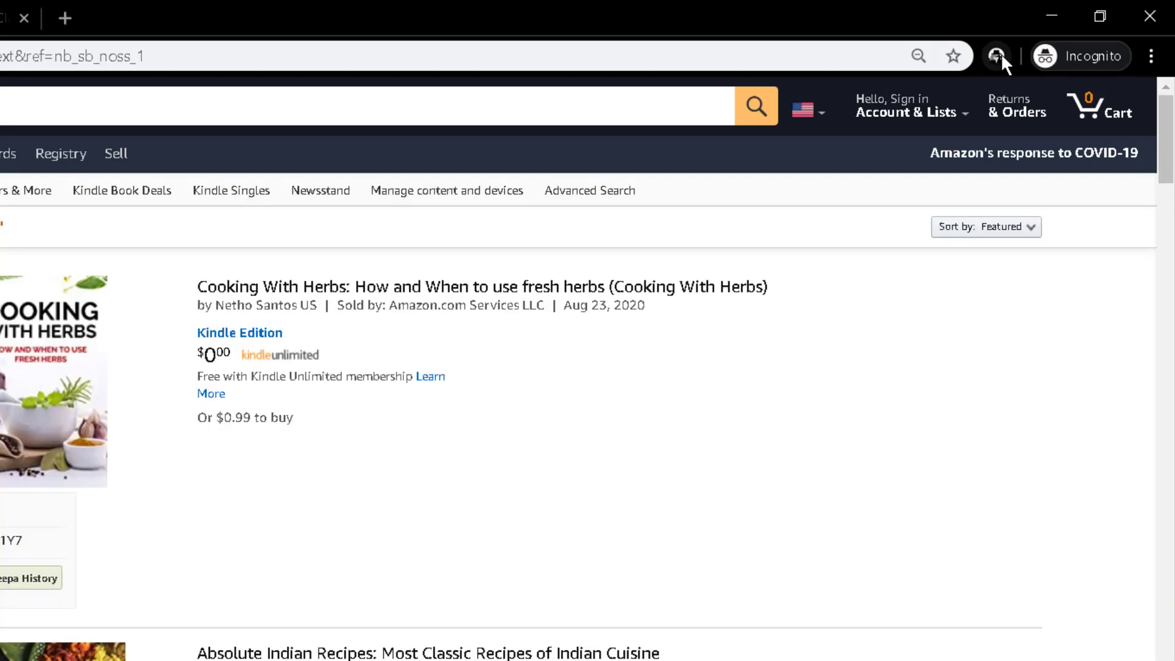
pyautogui.click(997, 55)
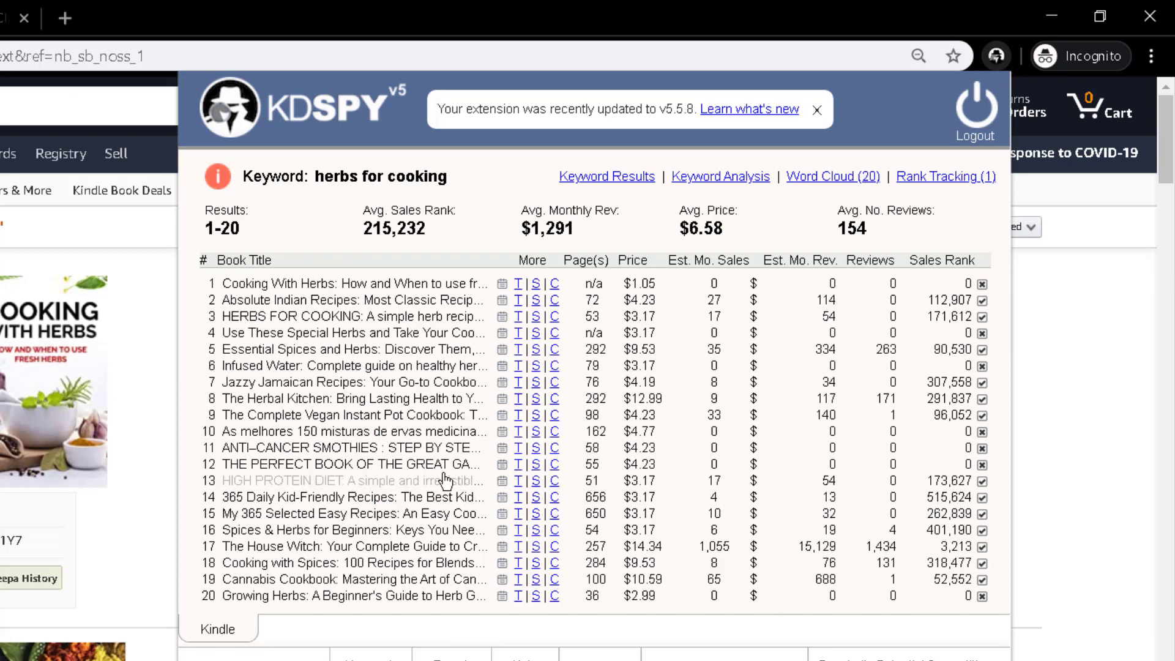
# Review the product details of the ANTI-CANCER SMOTHIES book in its own tab, close it, and return to the search results.
pyautogui.rightClick(409, 452)
pyautogui.click(432, 468)
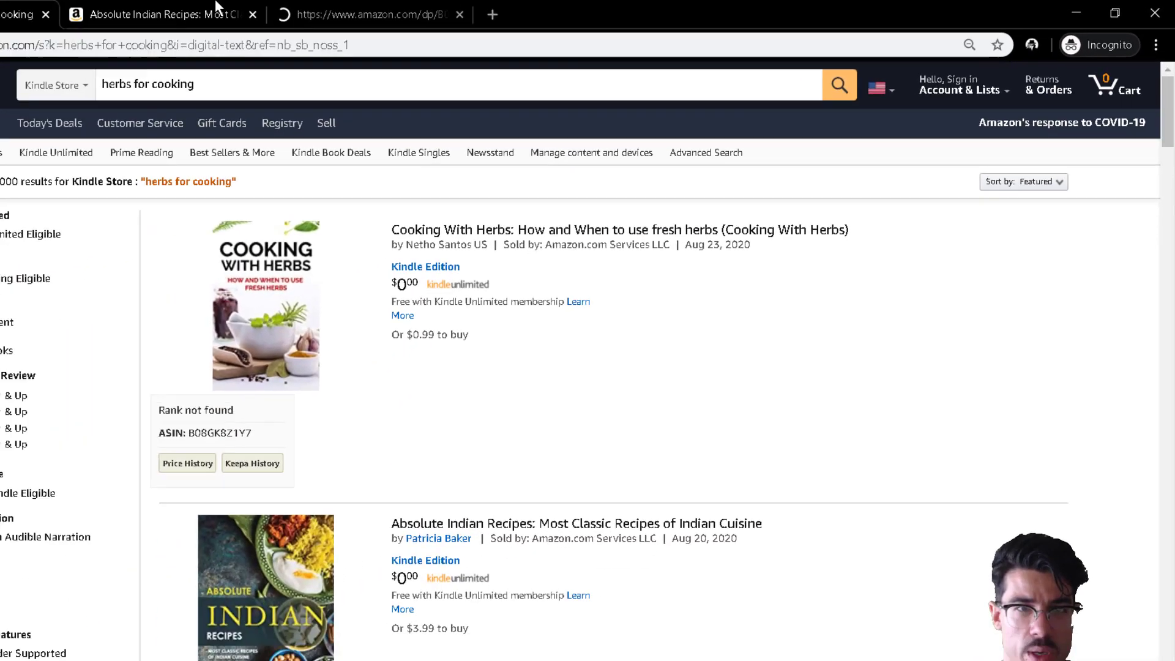
pyautogui.click(171, 17)
pyautogui.scroll(-10, 488, 228)
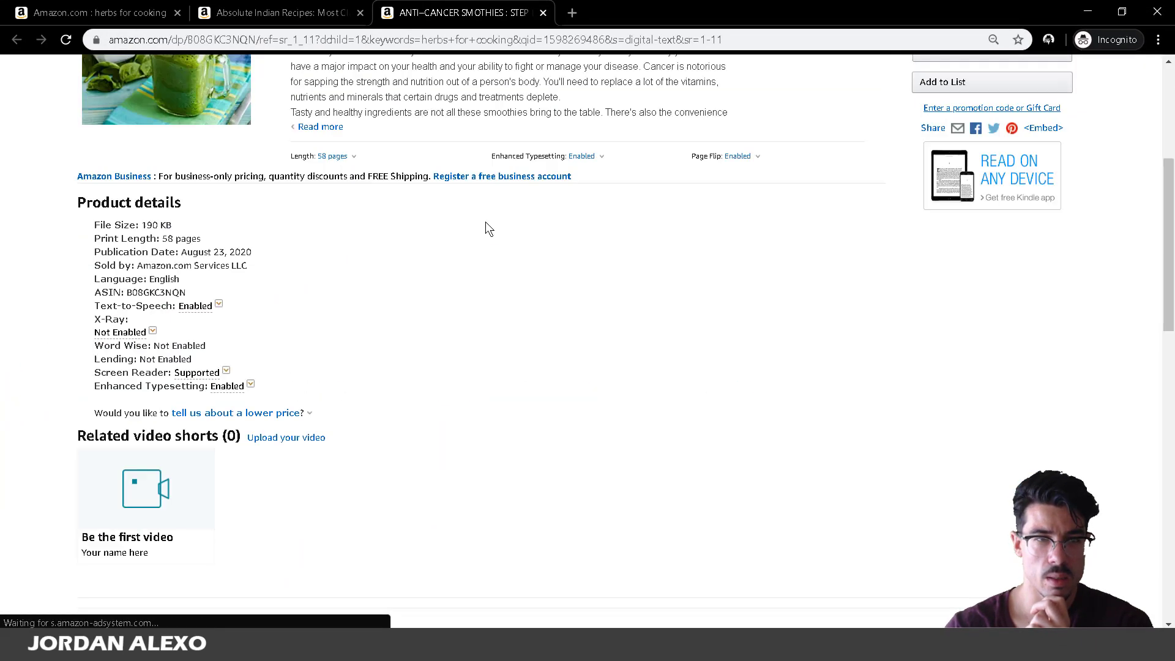
pyautogui.scroll(4, 488, 229)
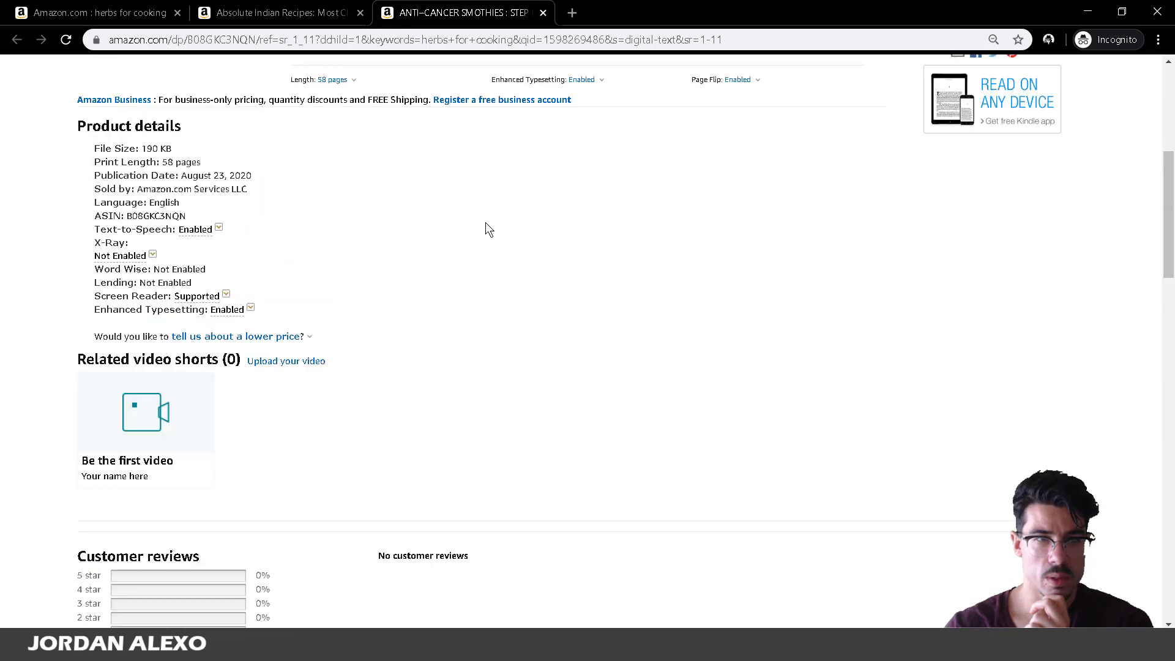
pyautogui.scroll(6, 488, 229)
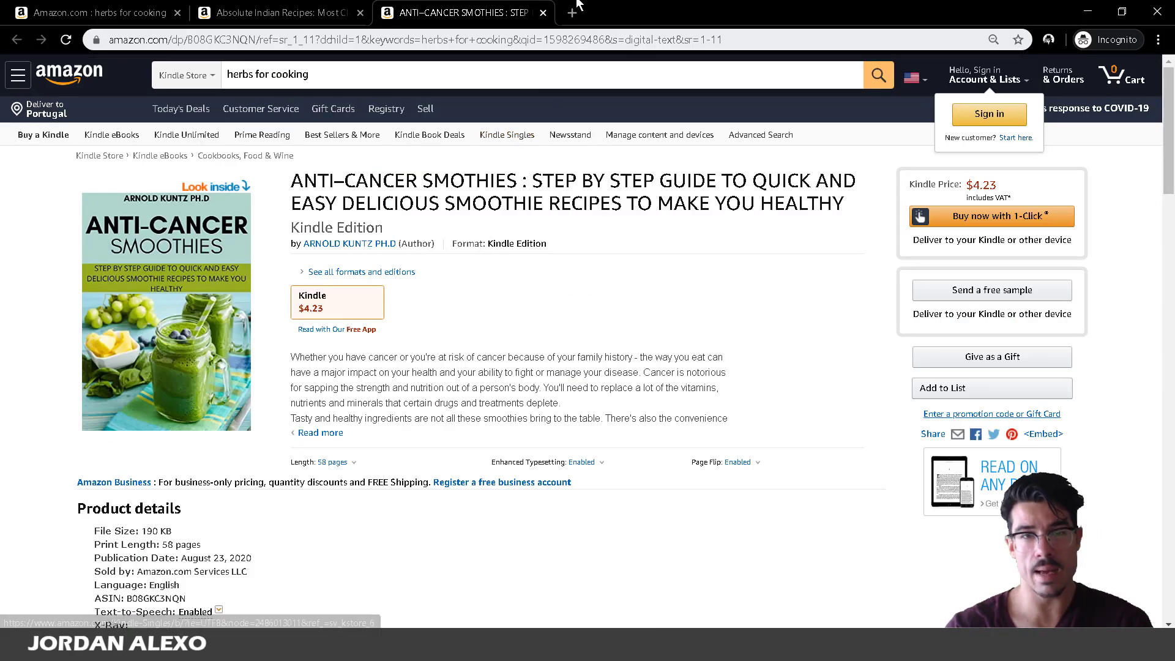
pyautogui.click(543, 13)
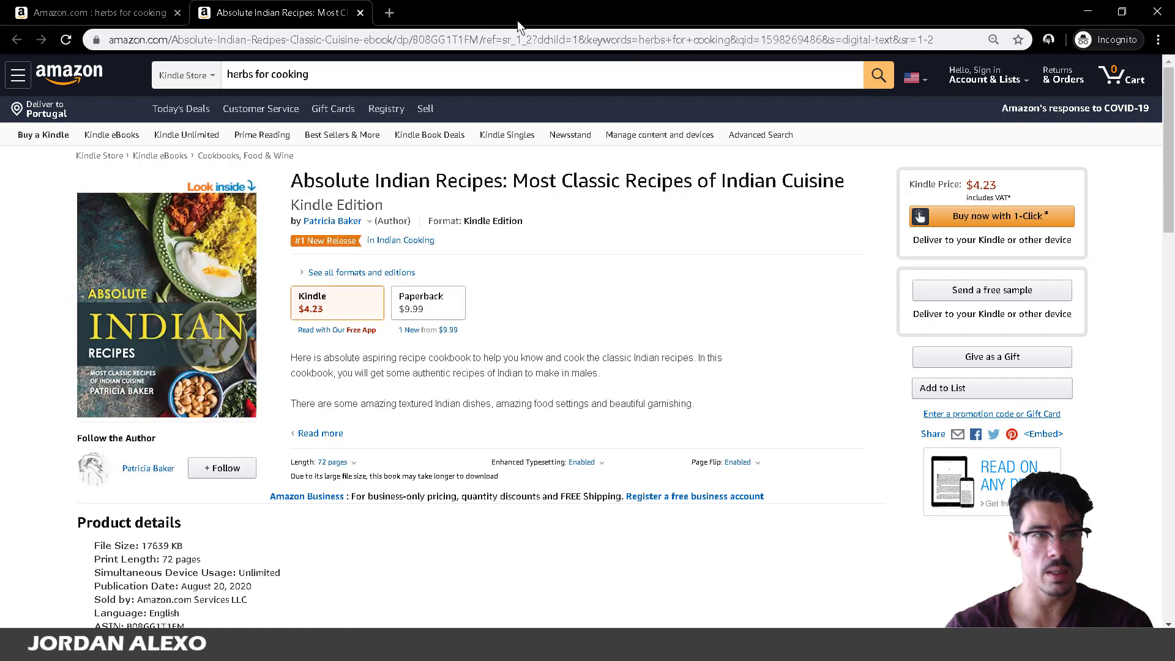
pyautogui.click(147, 11)
# In keywords.xlsx, fill the herbs for cooking row from A8 to E8 with red.
pyautogui.moveTo(283, 649)
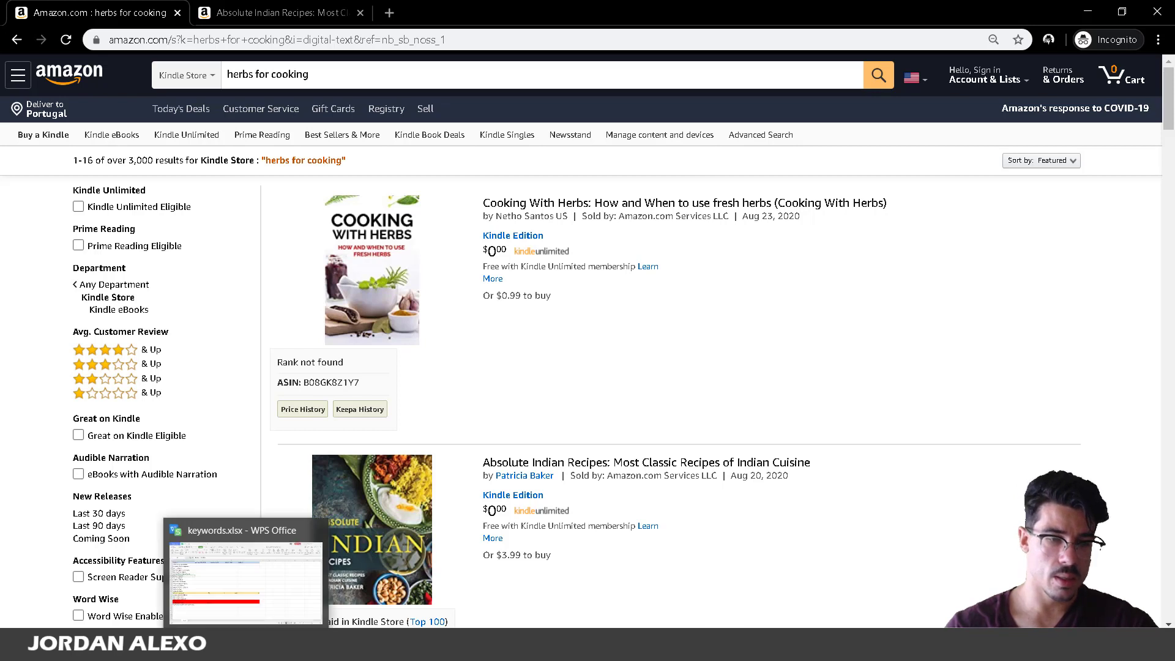
pyautogui.click(312, 649)
pyautogui.keyDown('shift'); pyautogui.click(603, 260); pyautogui.keyUp('shift')
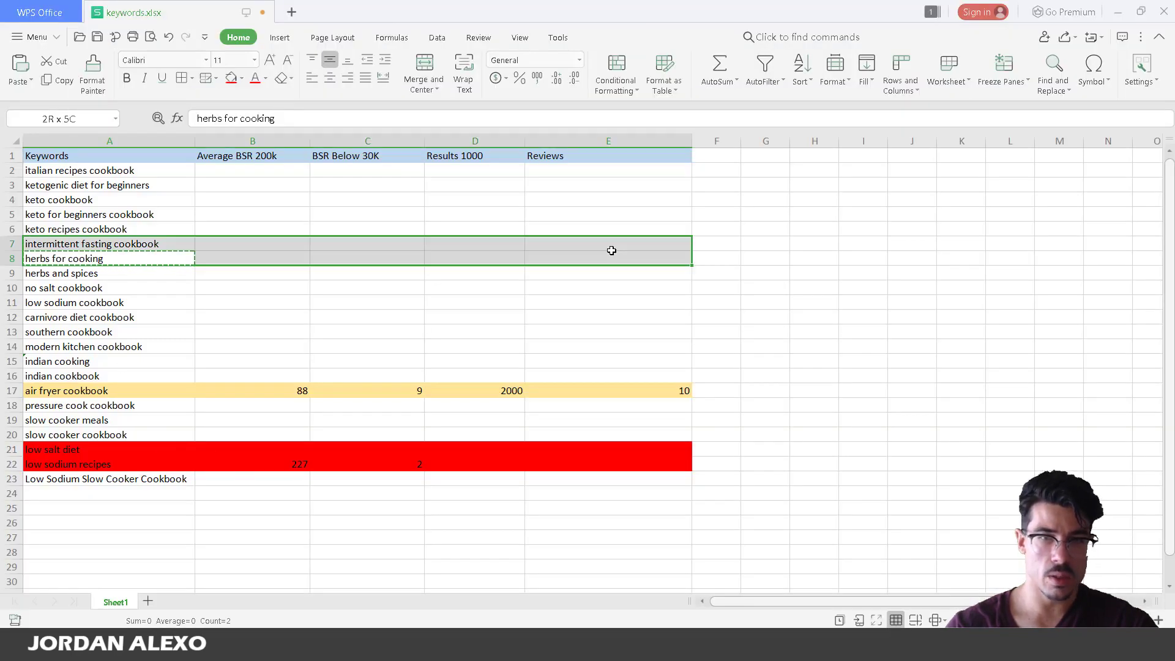
pyautogui.click(234, 82)
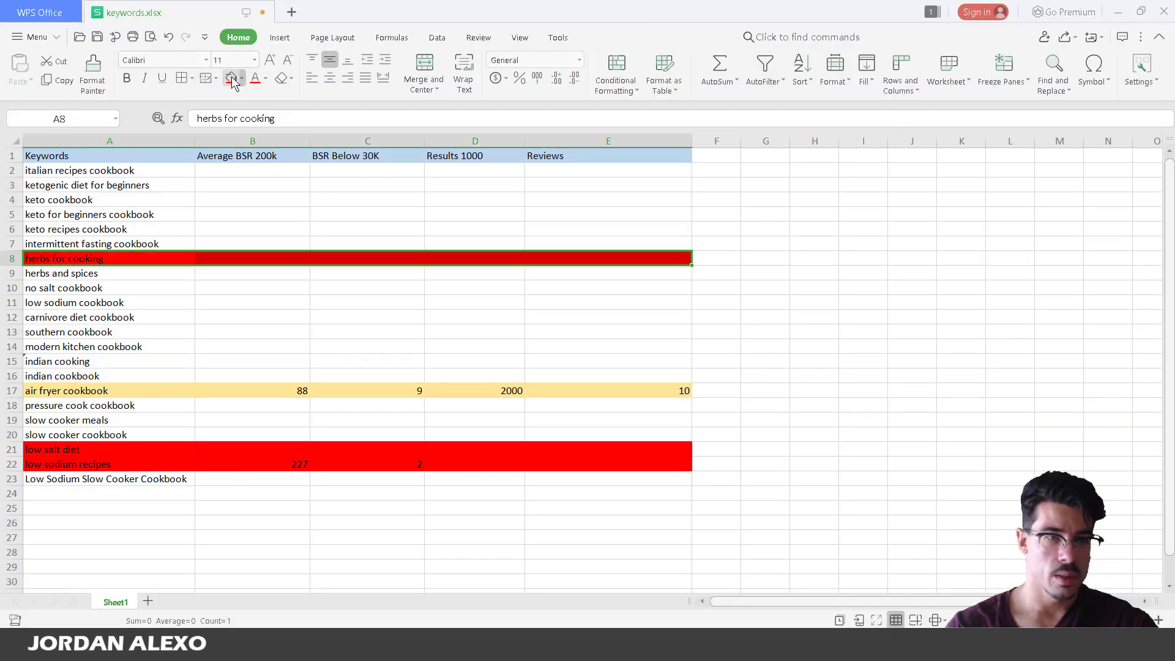
pyautogui.click(72, 273)
pyautogui.click(97, 232)
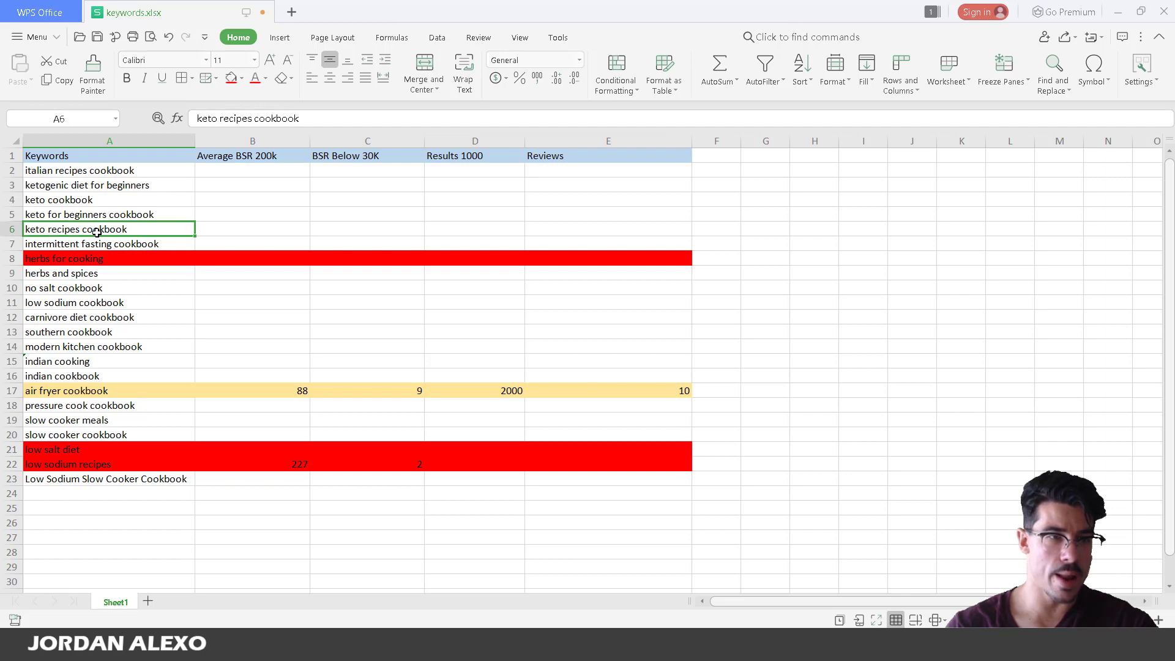
# Copy "carnivore diet cookbook" from A12, search the Kindle Store for it in Chrome, and run the KDSPY analysis on its results.
pyautogui.click(94, 320)
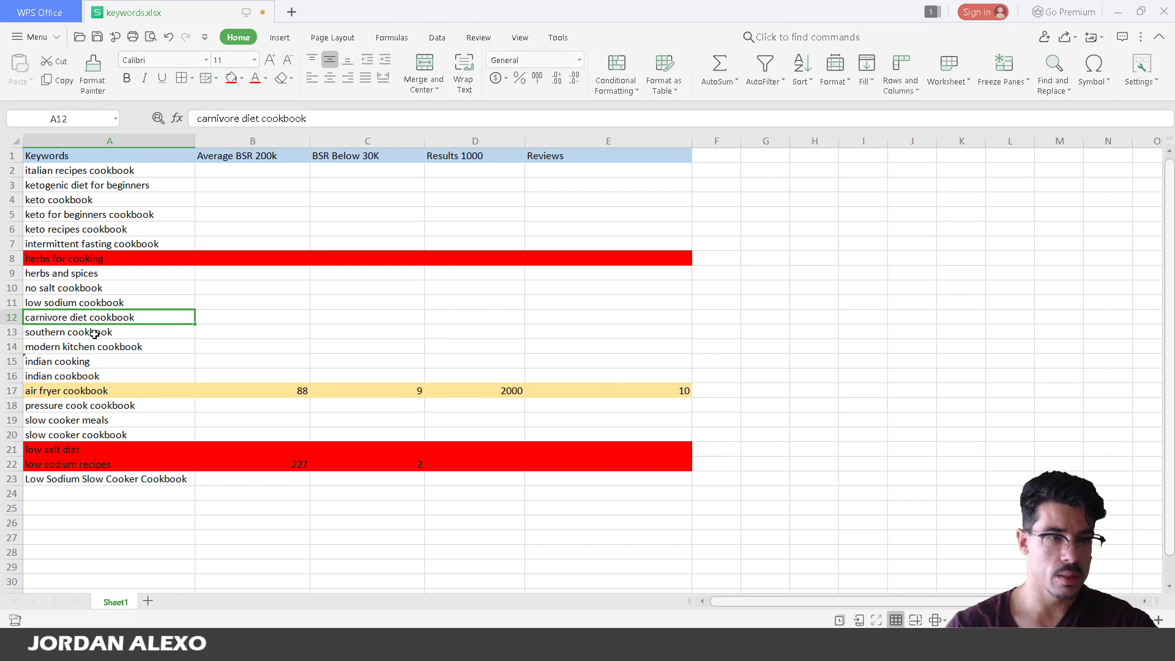
pyautogui.hotkey('ctrl', 'c')
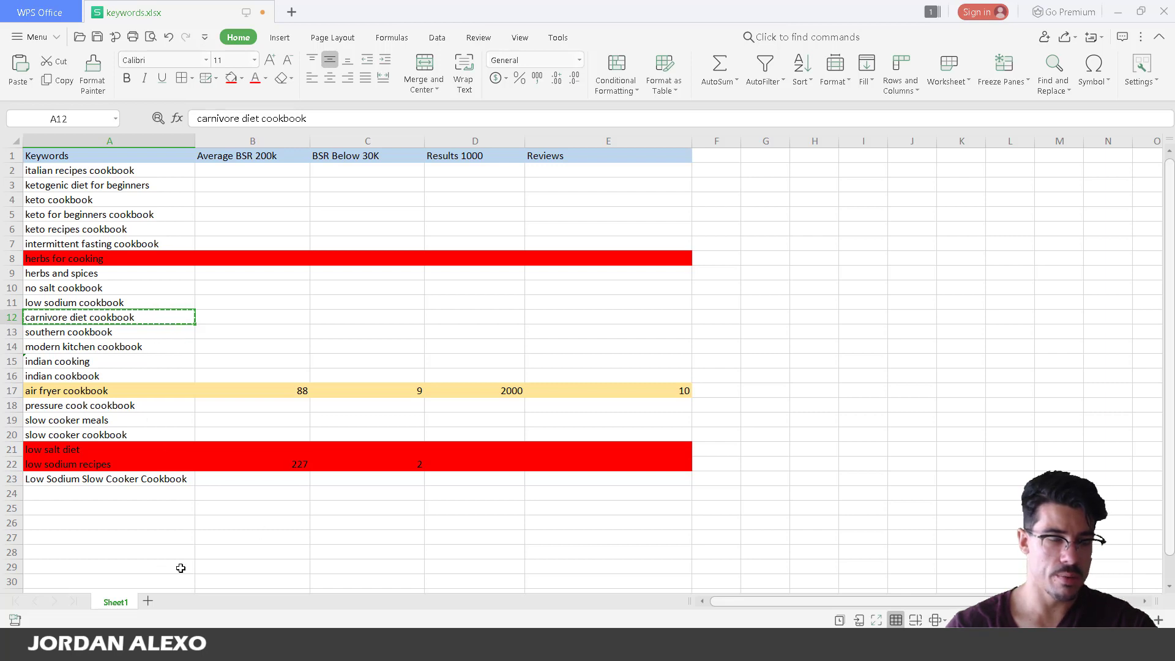
pyautogui.moveTo(299, 613)
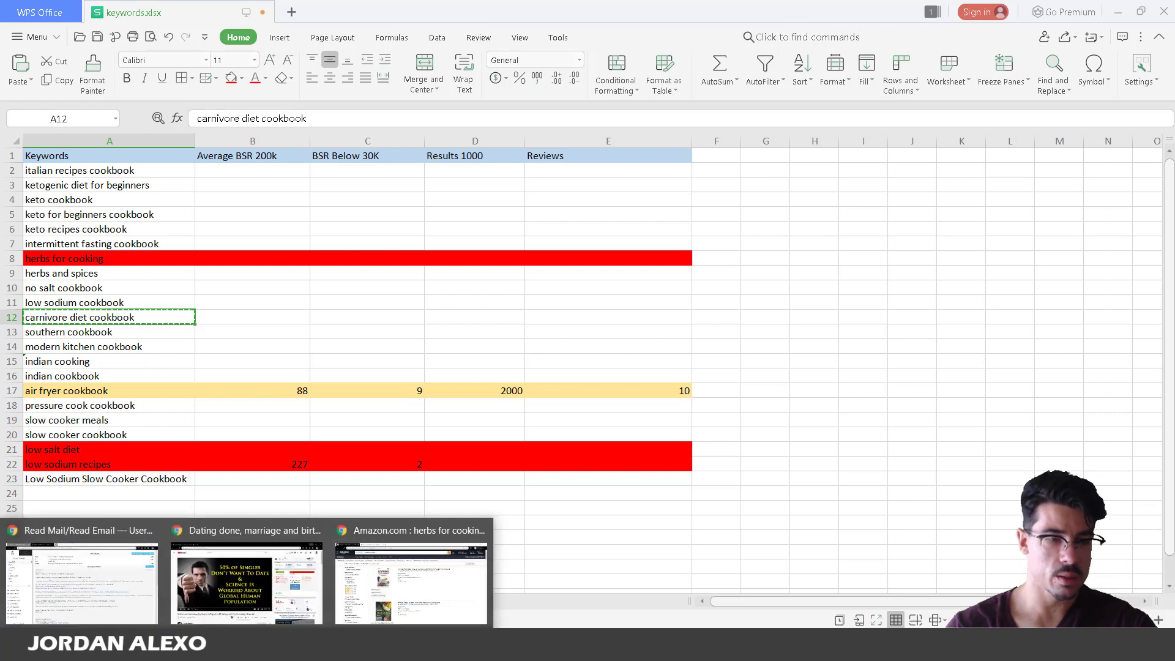
pyautogui.click(353, 582)
pyautogui.click(372, 72)
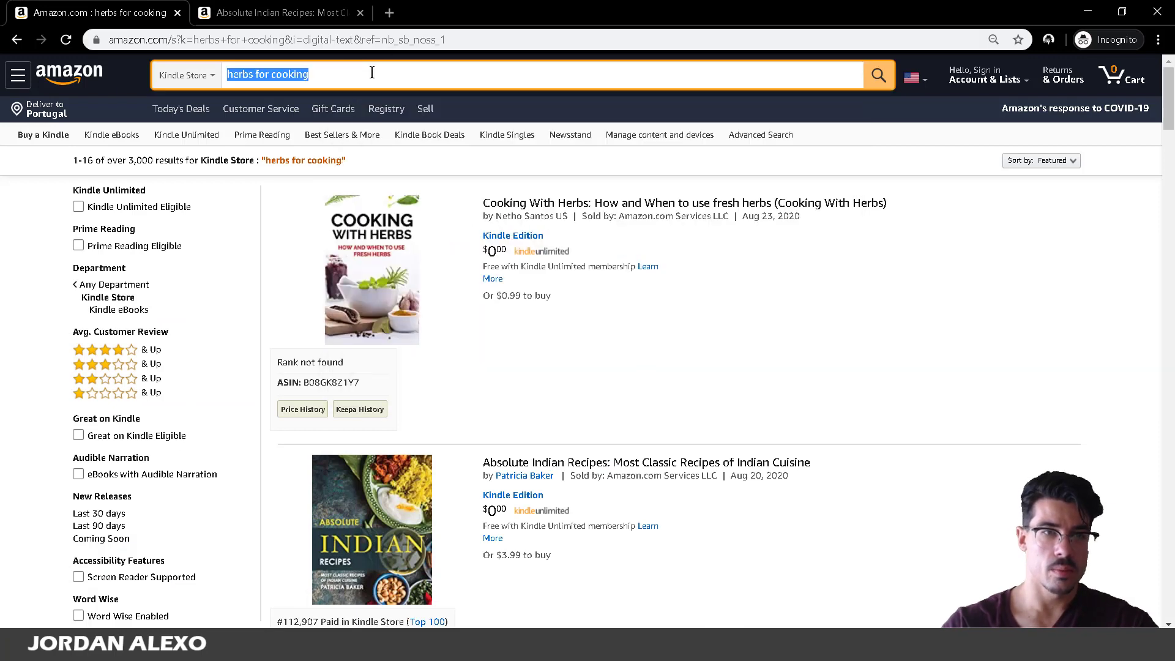
pyautogui.hotkey('ctrl', 'v')
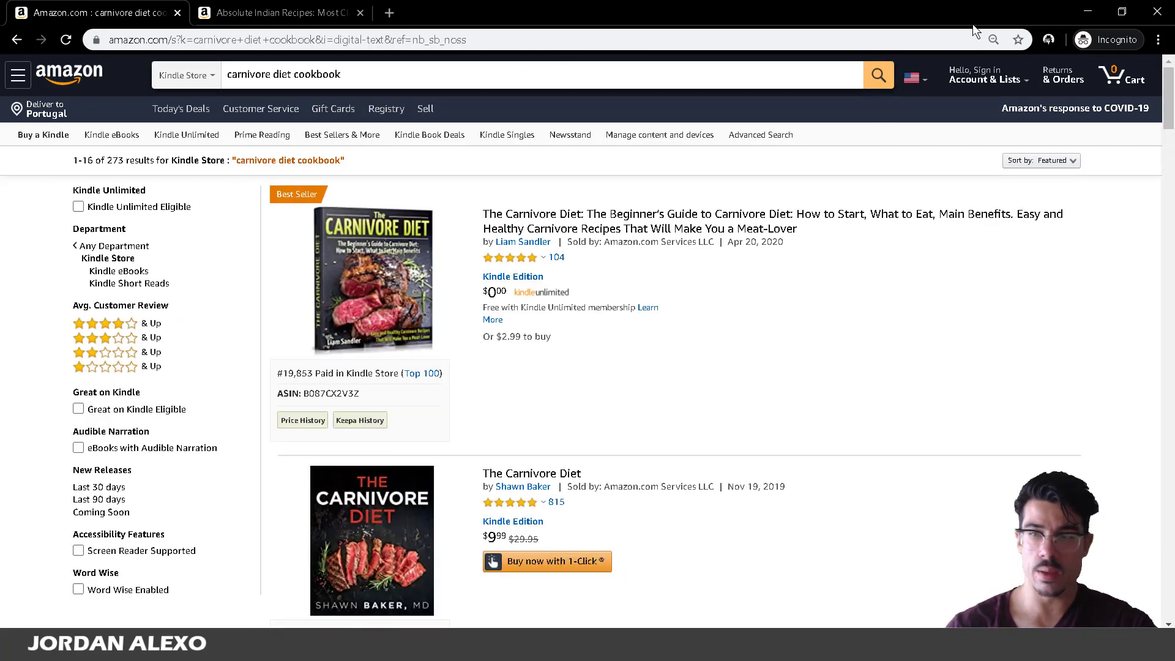
pyautogui.click(1048, 40)
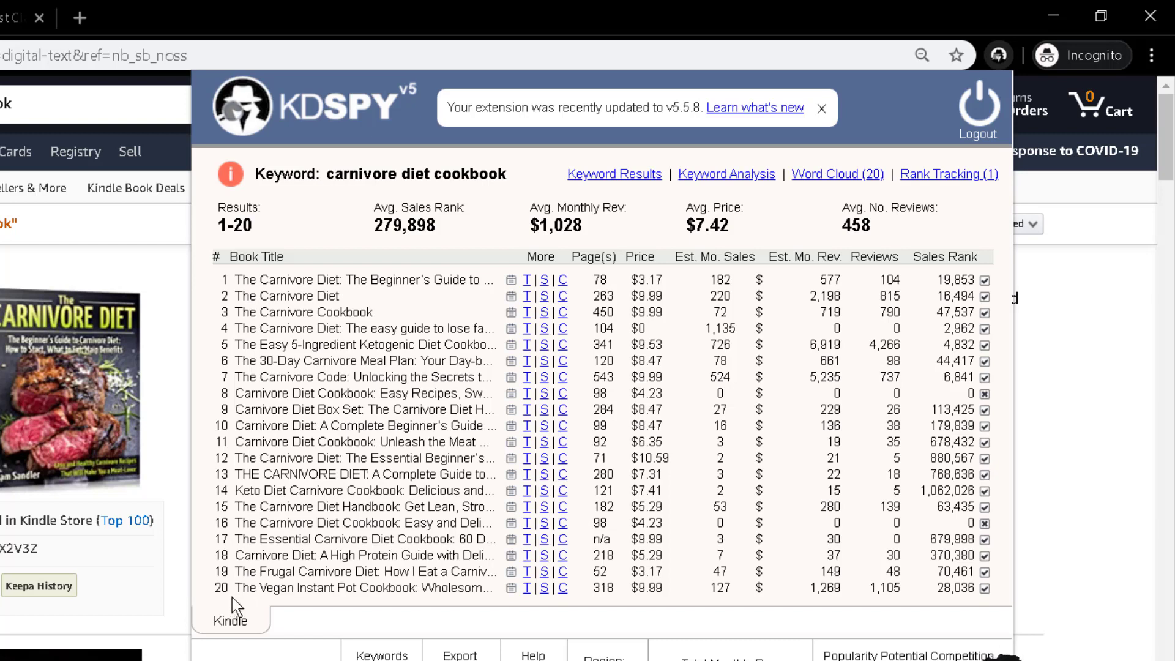
# Open the product page of The Vegan Instant Pot Cookbook from the KDSPY list, check its topic, and close the tab.
pyautogui.rightClick(275, 581)
pyautogui.click(343, 595)
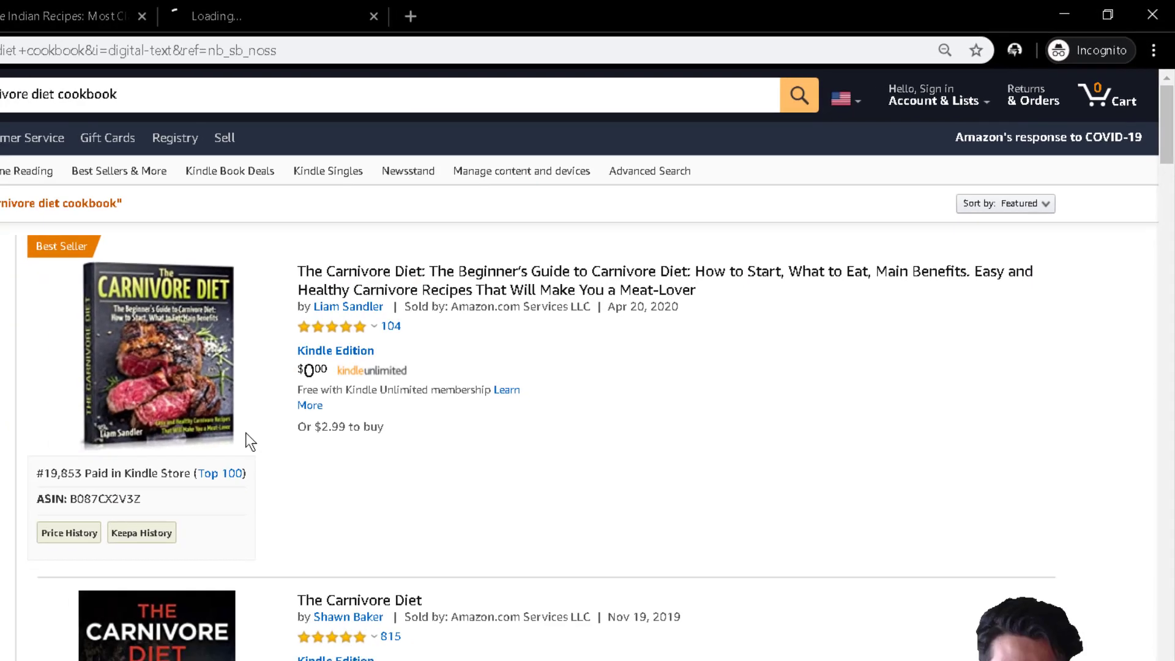
pyautogui.click(477, 14)
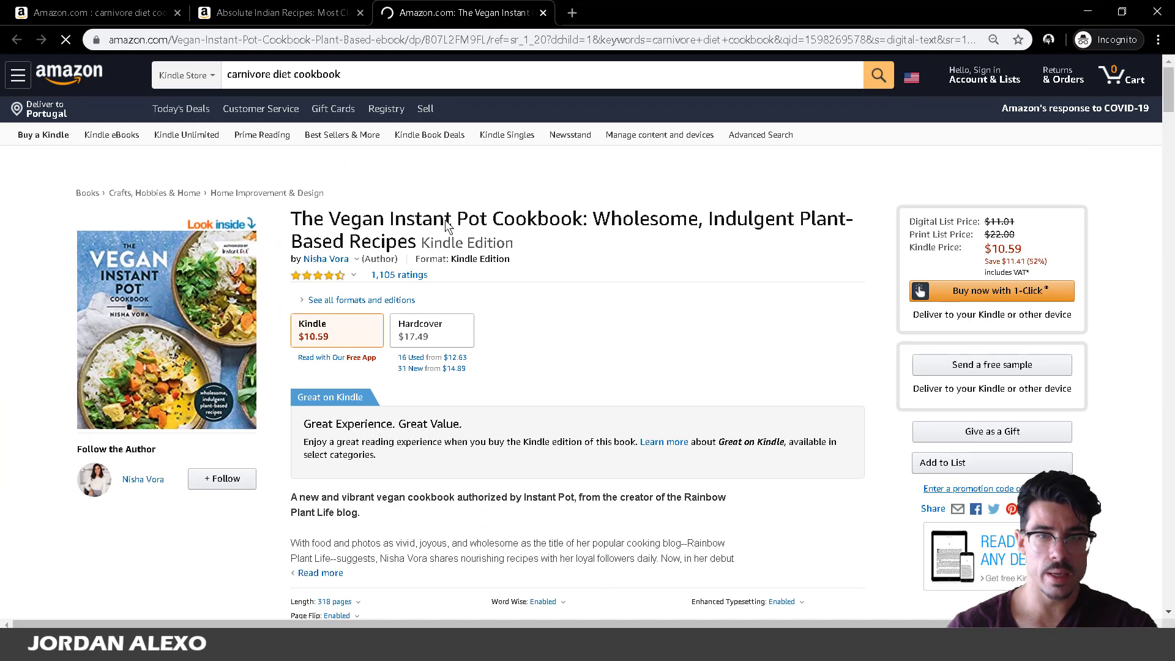
pyautogui.click(542, 13)
# Rerun KDSPY on the carnivore diet cookbook results and exclude titles 8, 16 and 20 from the averages.
pyautogui.click(185, 9)
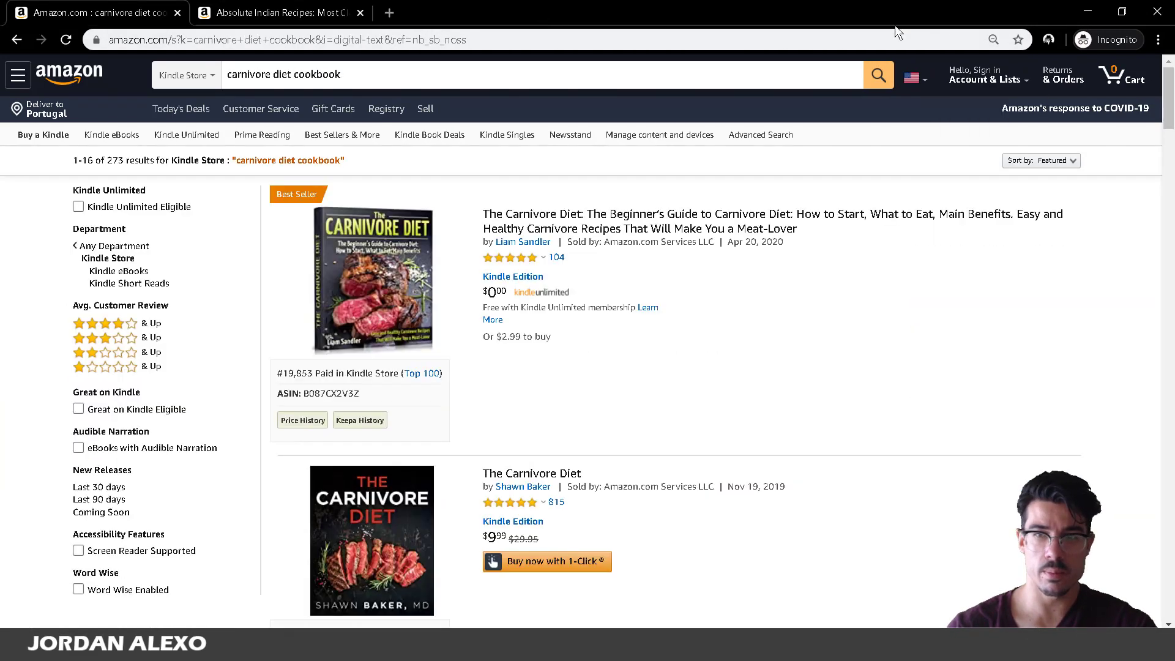
pyautogui.click(1046, 40)
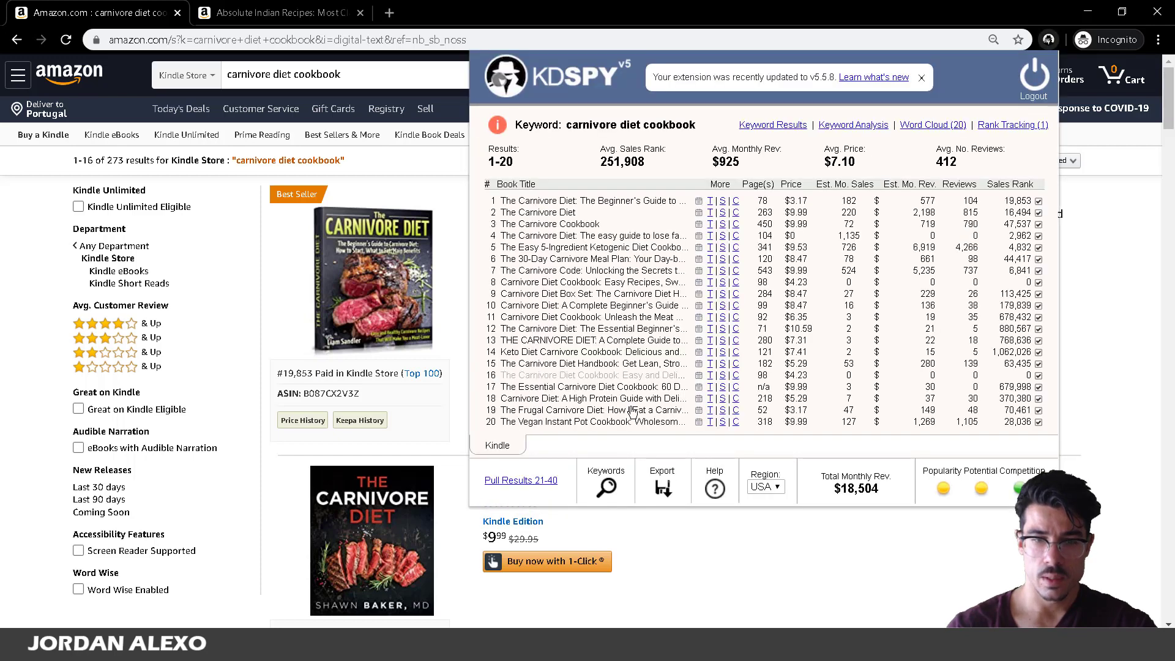
pyautogui.click(1039, 422)
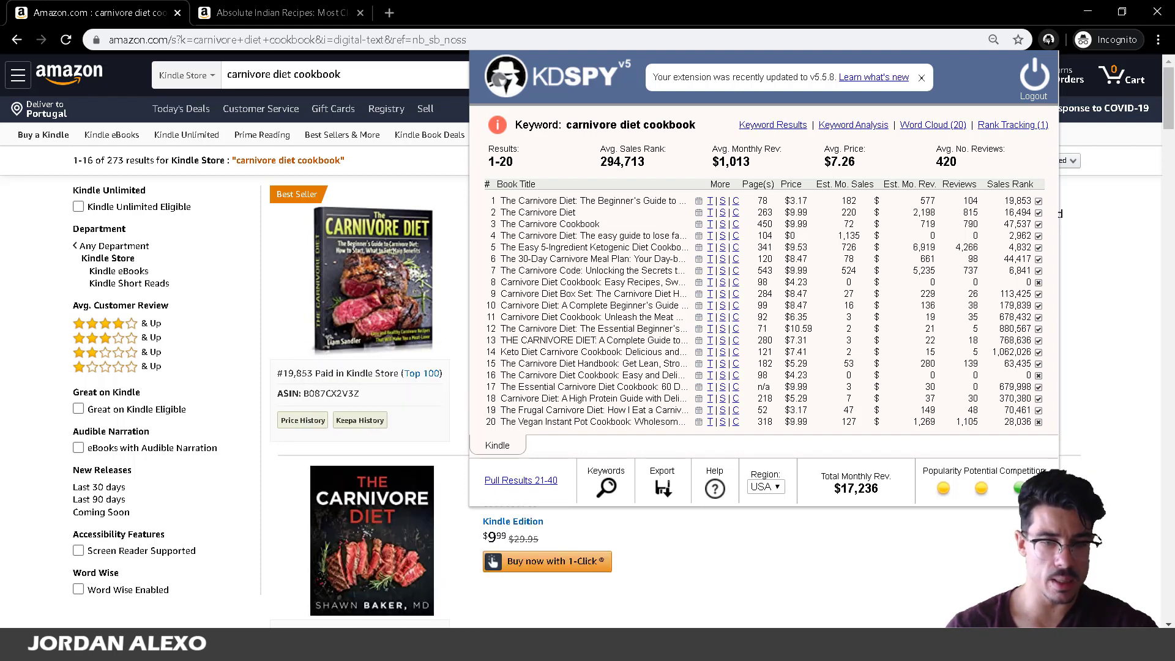
# Switch to keywords.xlsx and enter 294 as the average BSR for carnivore diet cookbook in B12.
pyautogui.click(246, 647)
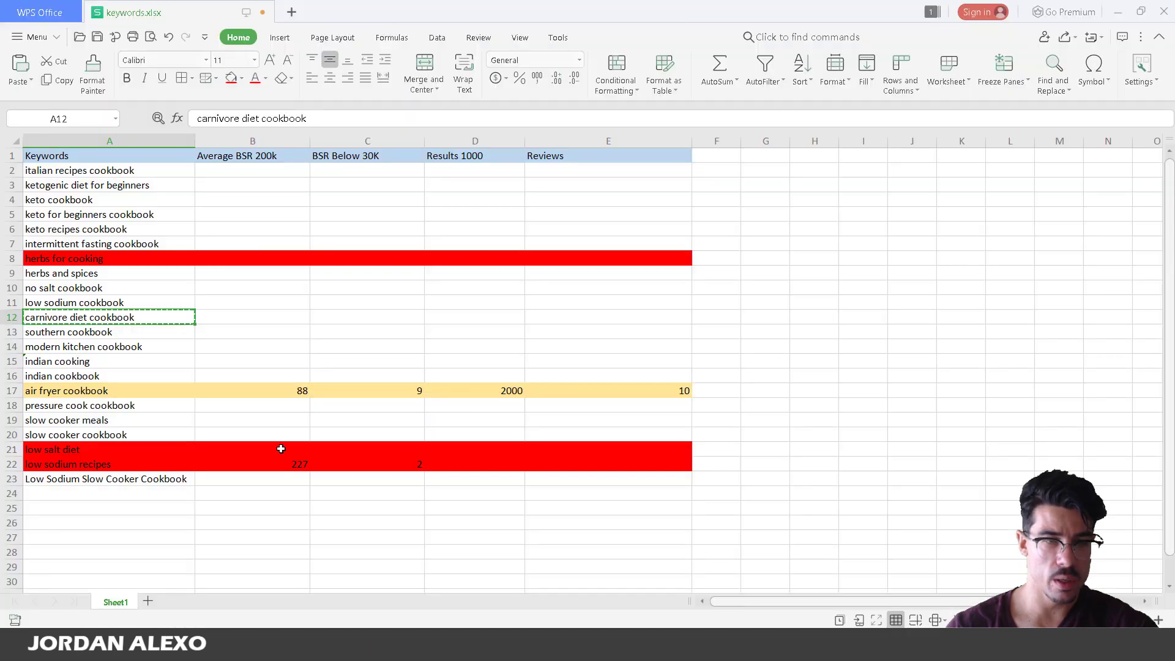
pyautogui.click(236, 318)
pyautogui.write('2')
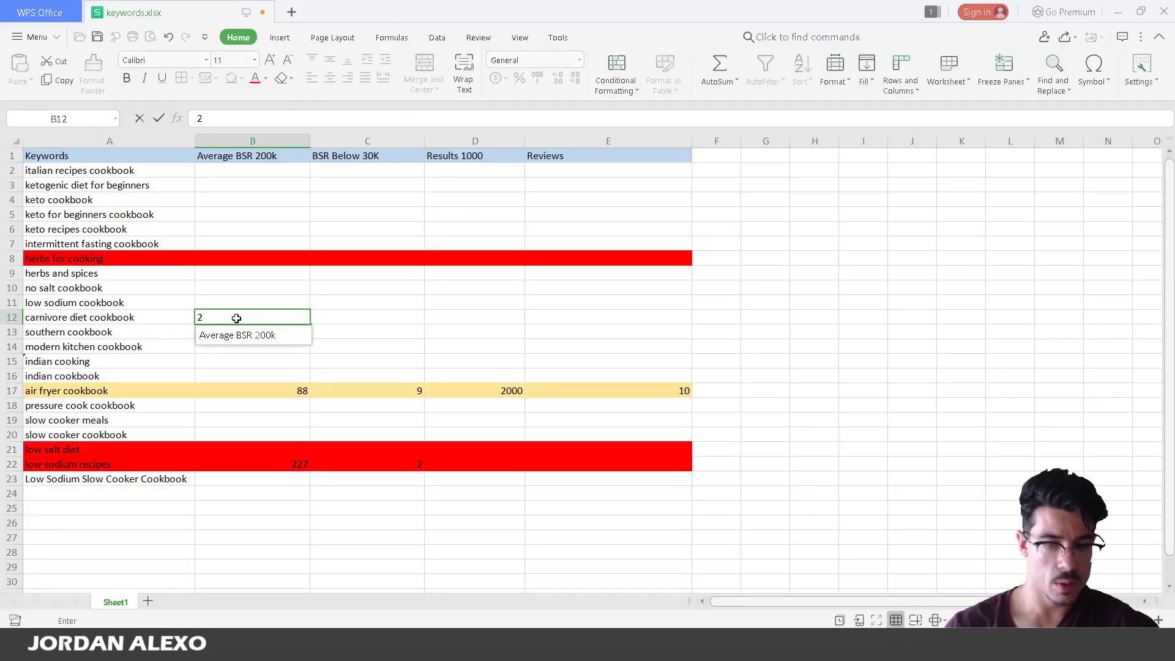
pyautogui.write('94')
pyautogui.press('Tab')
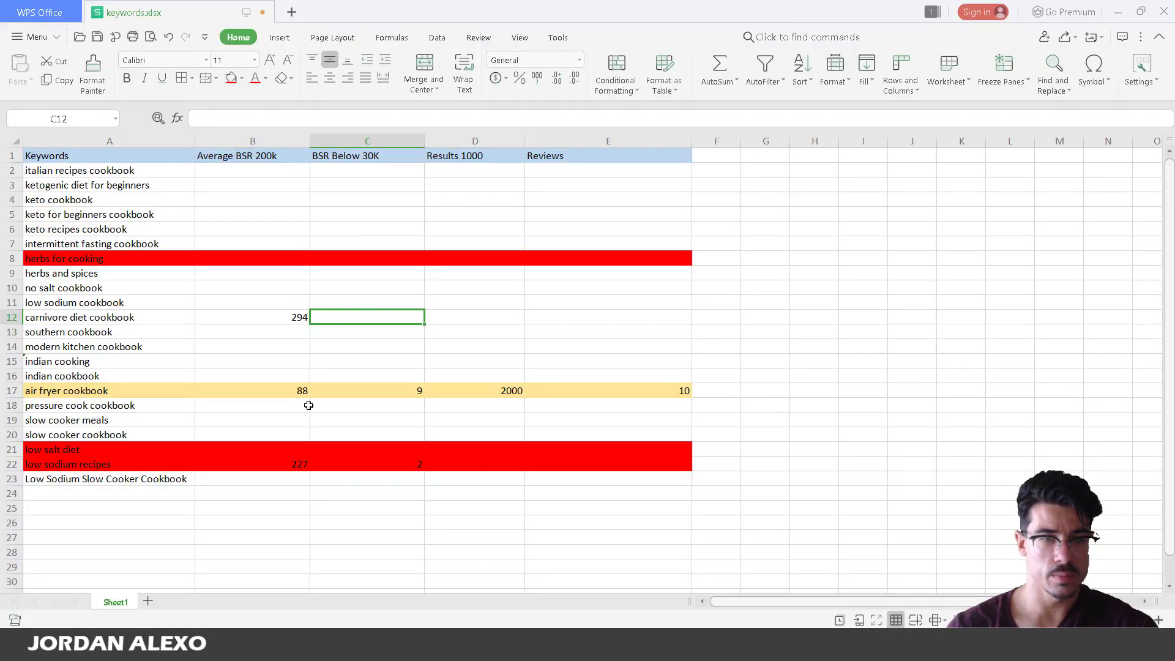
# Back in Chrome, open the fourth KDSPY title's product page, check its price and publication details, and close the tab.
pyautogui.moveTo(214, 648)
pyautogui.click(361, 620)
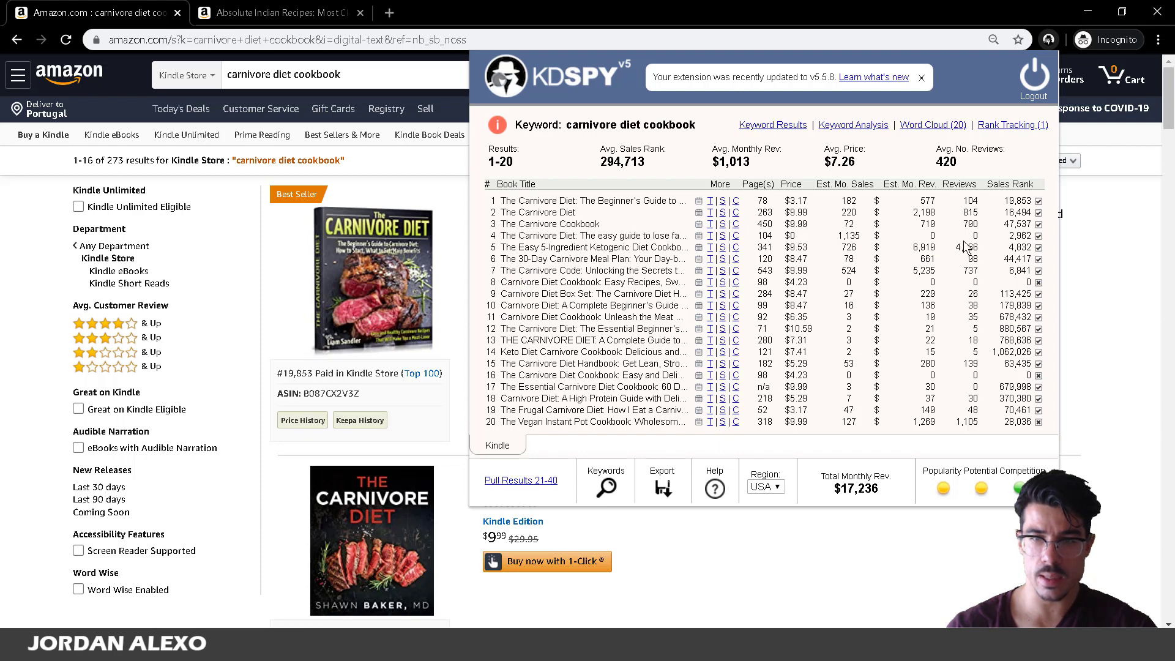
pyautogui.rightClick(665, 238)
pyautogui.click(698, 251)
pyautogui.click(489, 11)
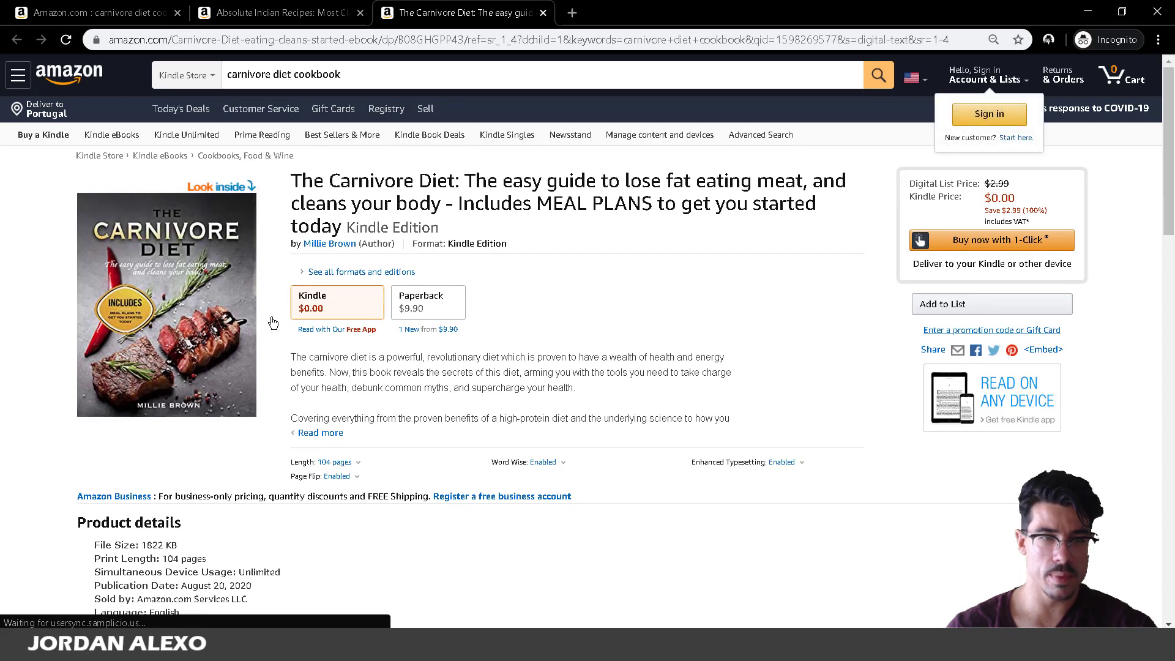
pyautogui.click(543, 12)
pyautogui.click(163, 9)
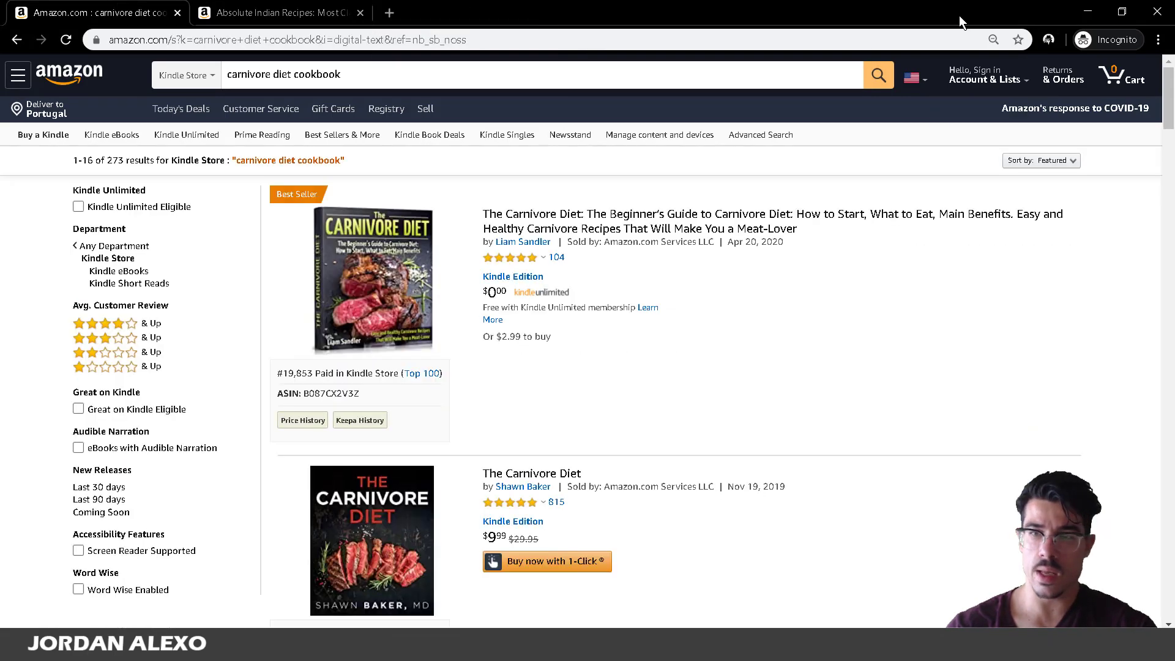
# Rerun KDSPY on the carnivore diet cookbook results and exclude titles 4, 8, 16 and 20 from the averages.
pyautogui.click(1047, 40)
pyautogui.click(1038, 235)
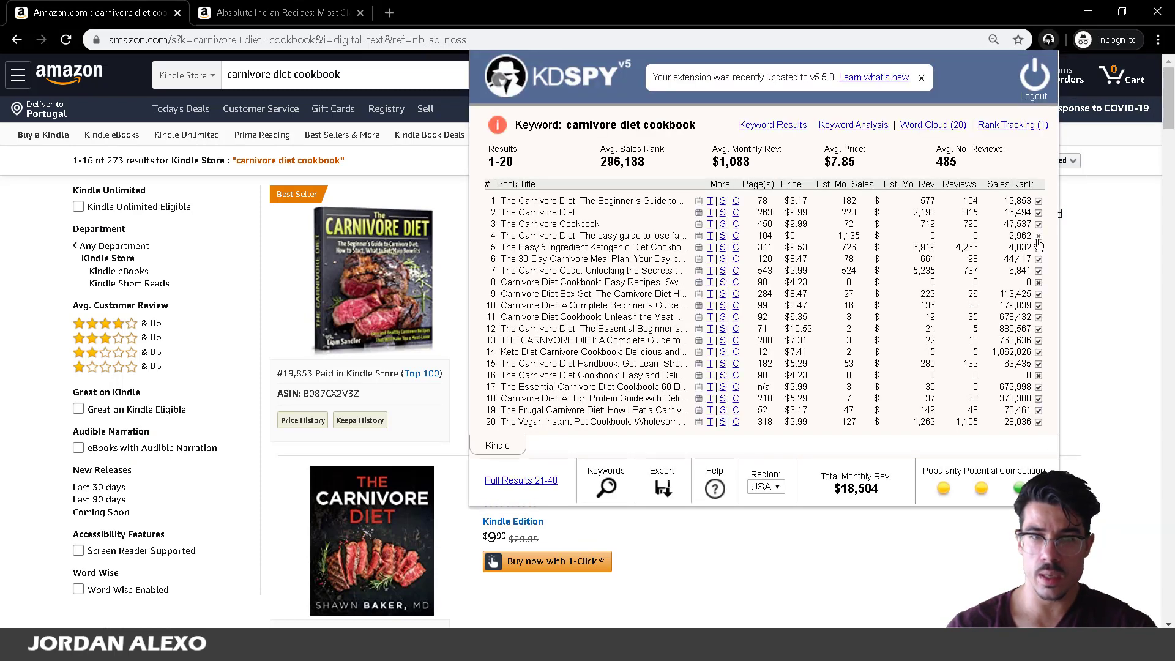
pyautogui.click(1039, 422)
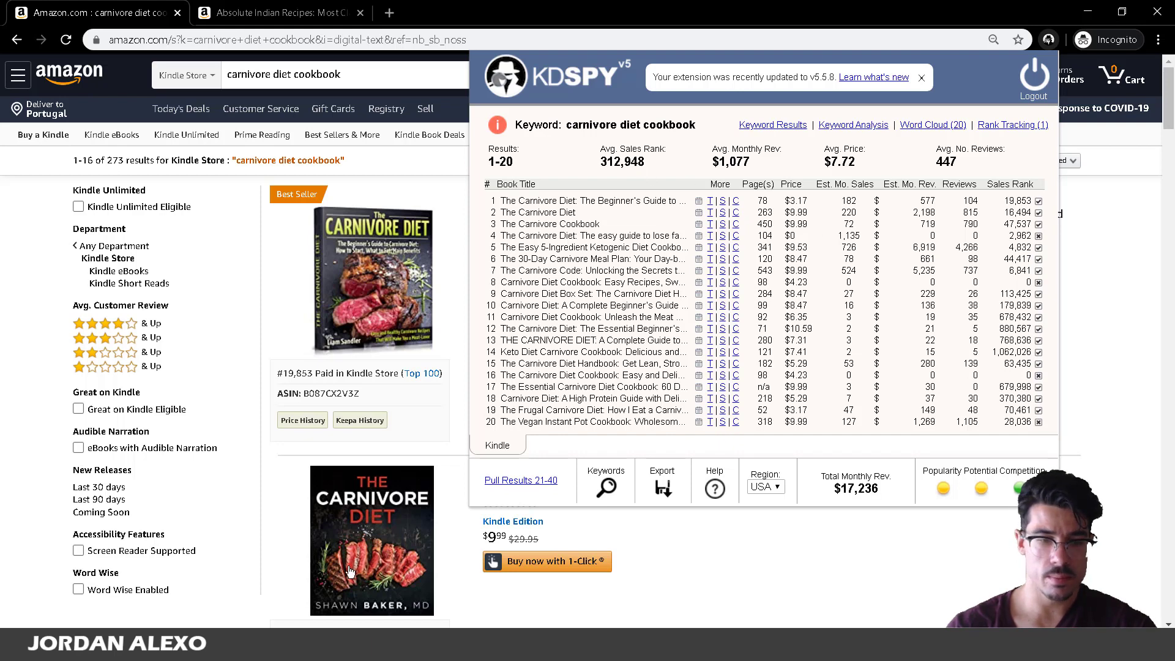
# In keywords.xlsx, set the average BSR for carnivore diet cookbook in B12 to 312.
pyautogui.moveTo(246, 647)
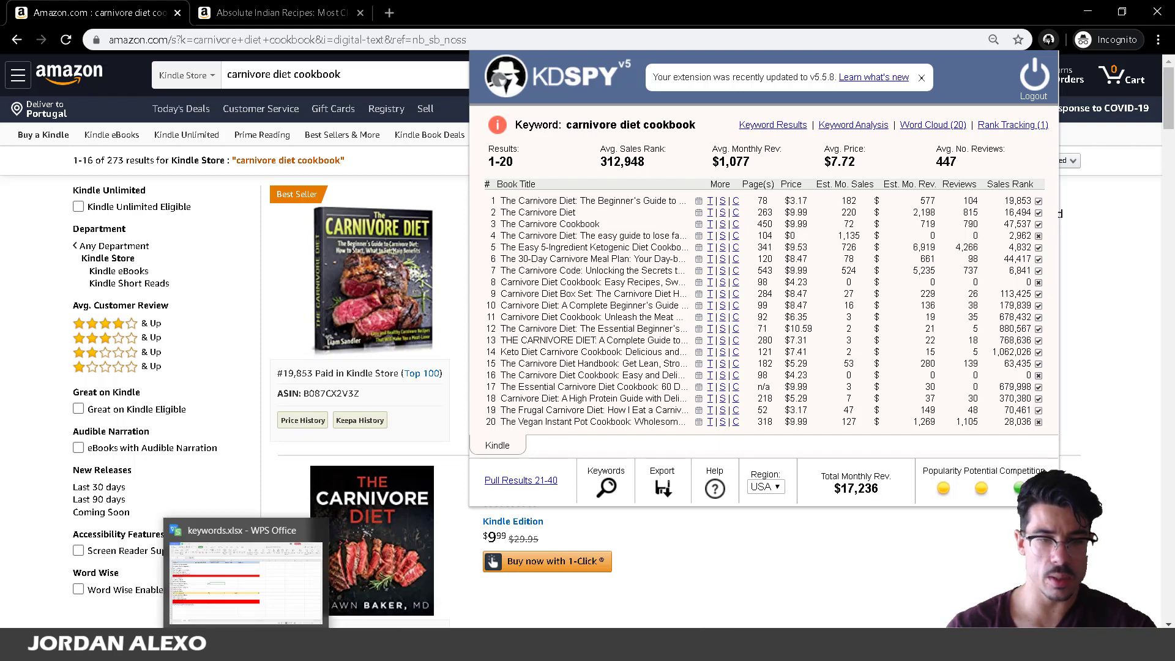
pyautogui.click(256, 597)
pyautogui.click(286, 313)
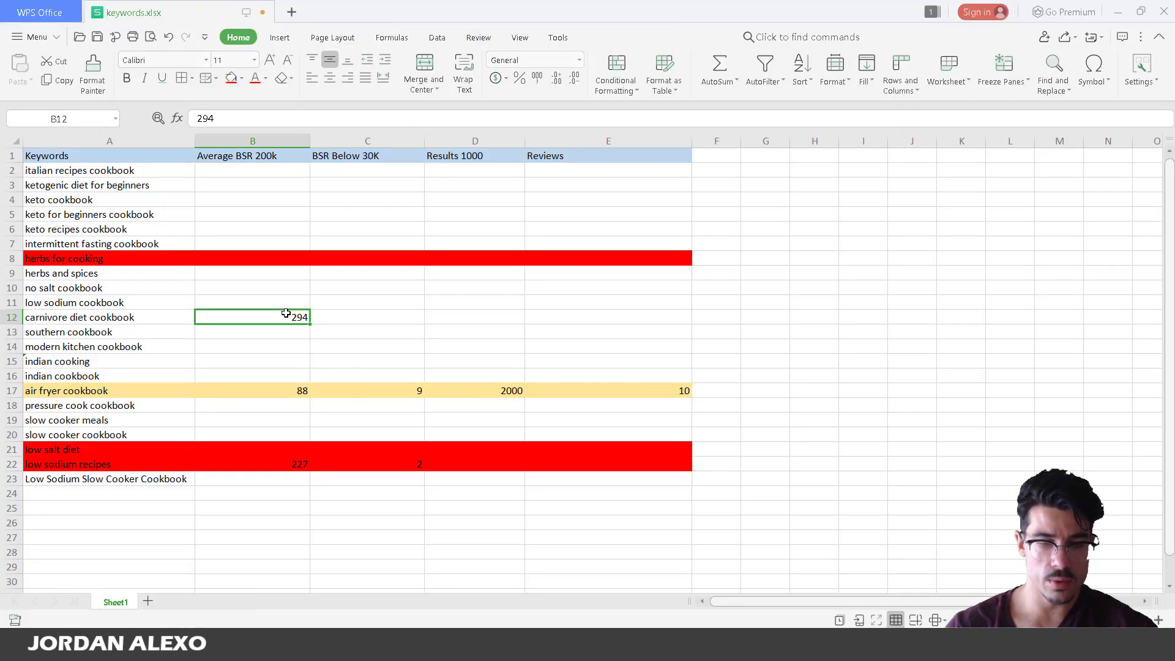
pyautogui.write('312')
# Check the KDSPY sales ranks in Chrome and enter 4 under BSR Below 30K in C12 of keywords.xlsx.
pyautogui.moveTo(147, 648)
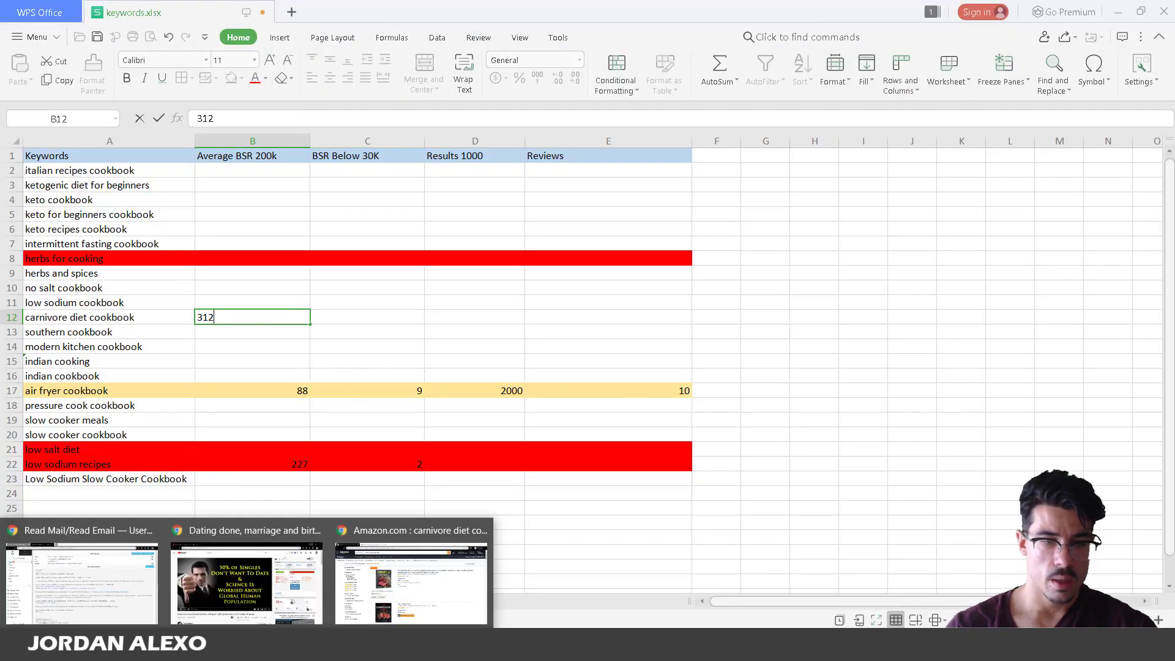
pyautogui.click(428, 599)
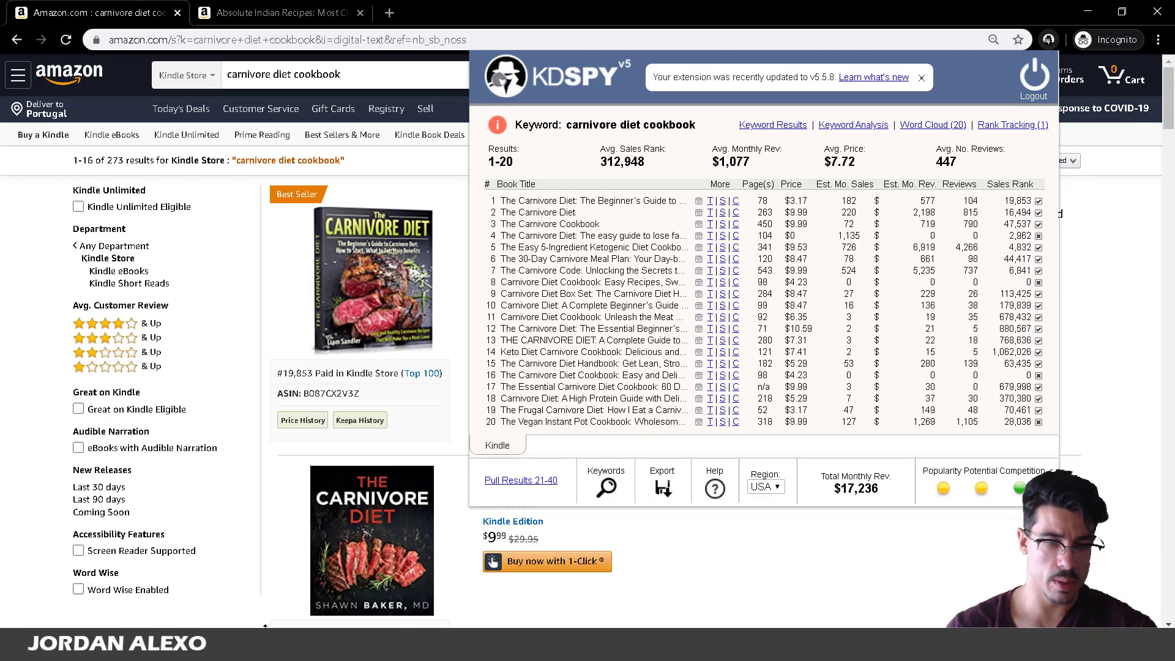
pyautogui.moveTo(246, 647)
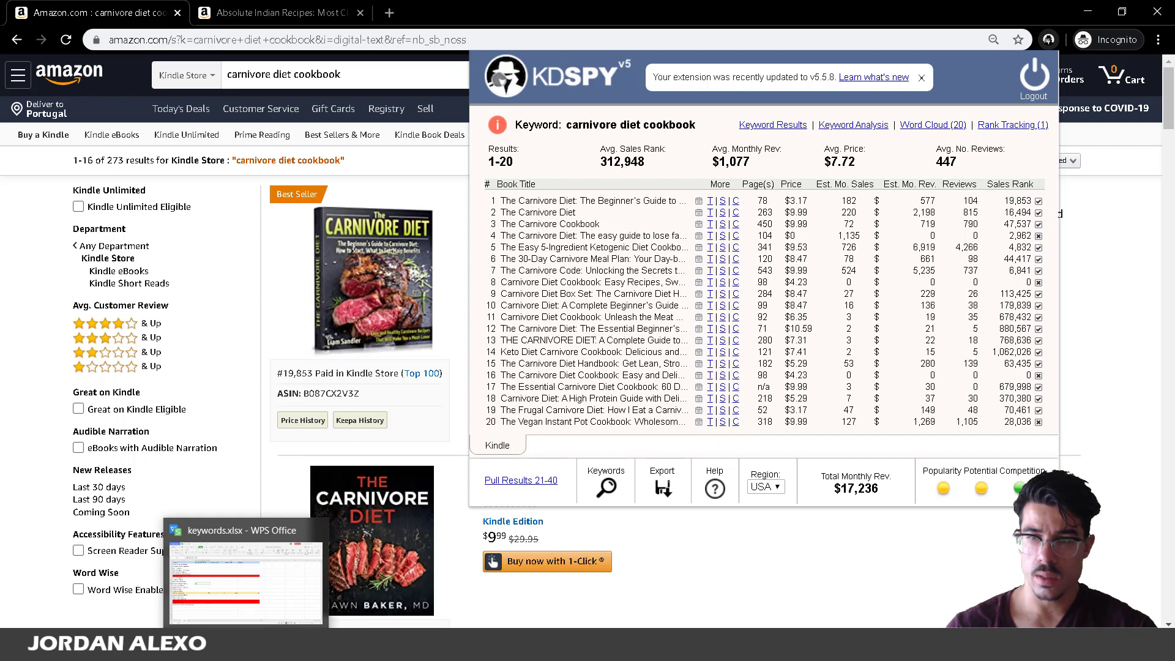
pyautogui.click(262, 603)
pyautogui.click(345, 314)
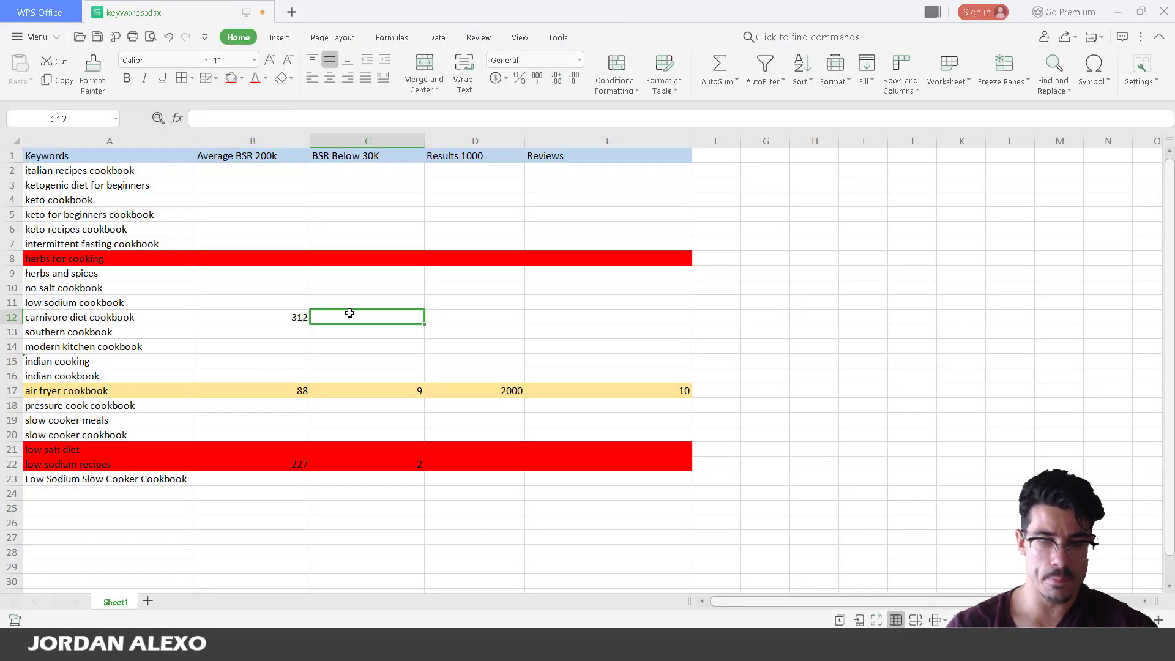
pyautogui.write('4')
pyautogui.click(281, 318)
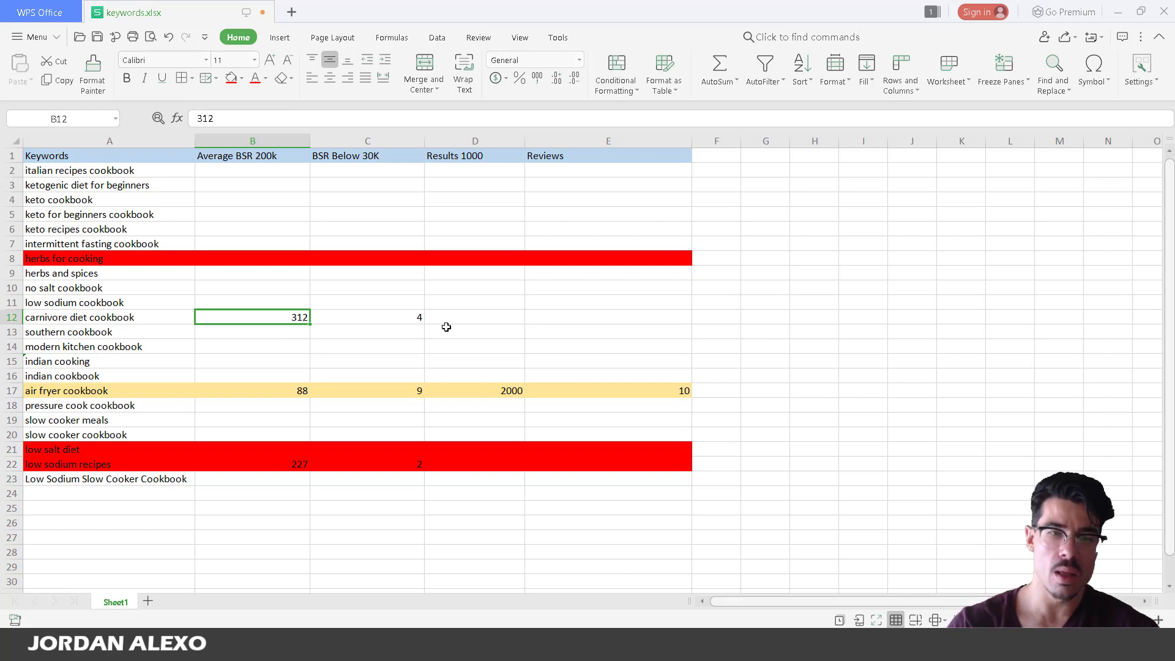
pyautogui.click(398, 331)
pyautogui.click(387, 318)
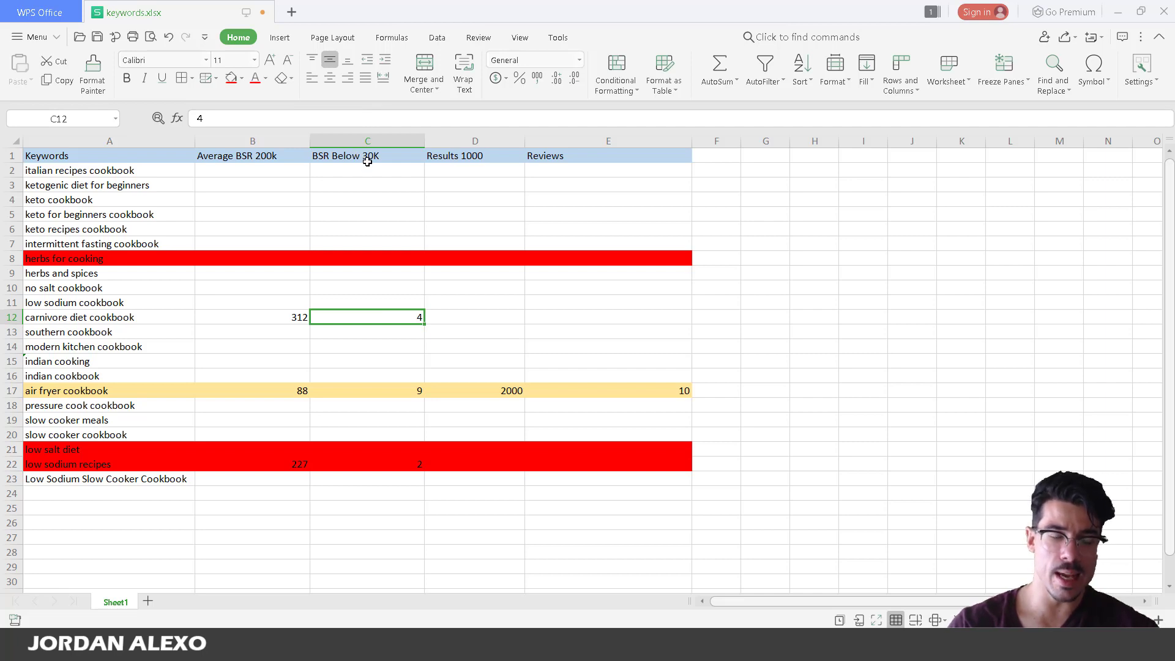
# Check the Kindle Store result count in Chrome and enter 273 under Results 1000 in D12 of keywords.xlsx.
pyautogui.moveTo(436, 627)
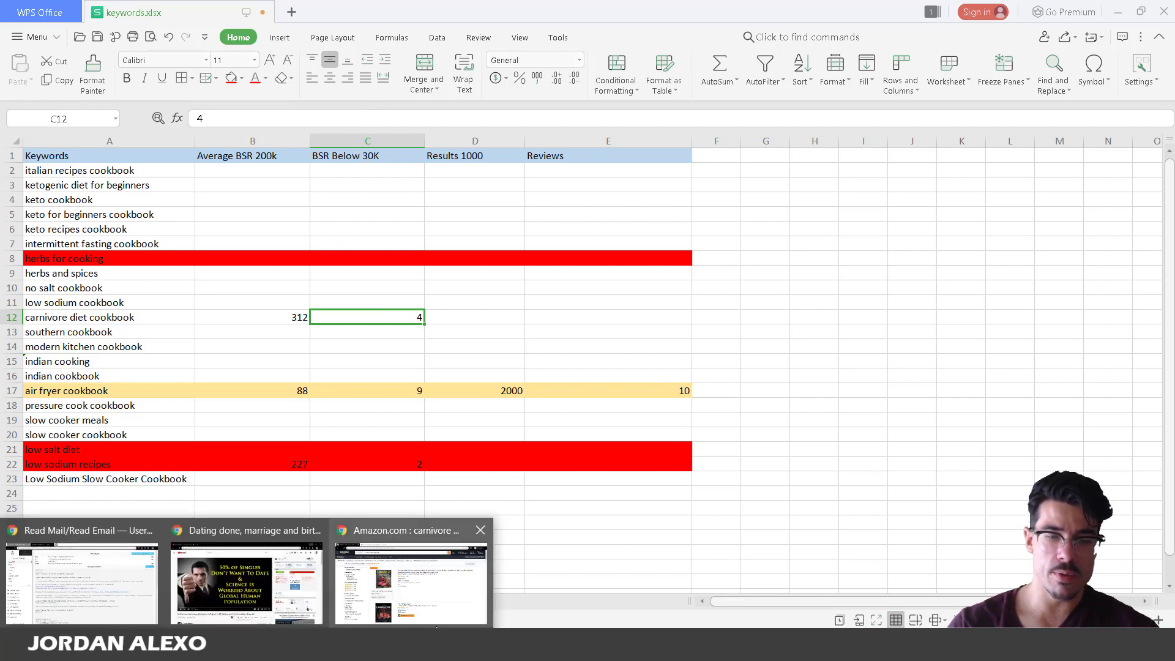
pyautogui.click(435, 594)
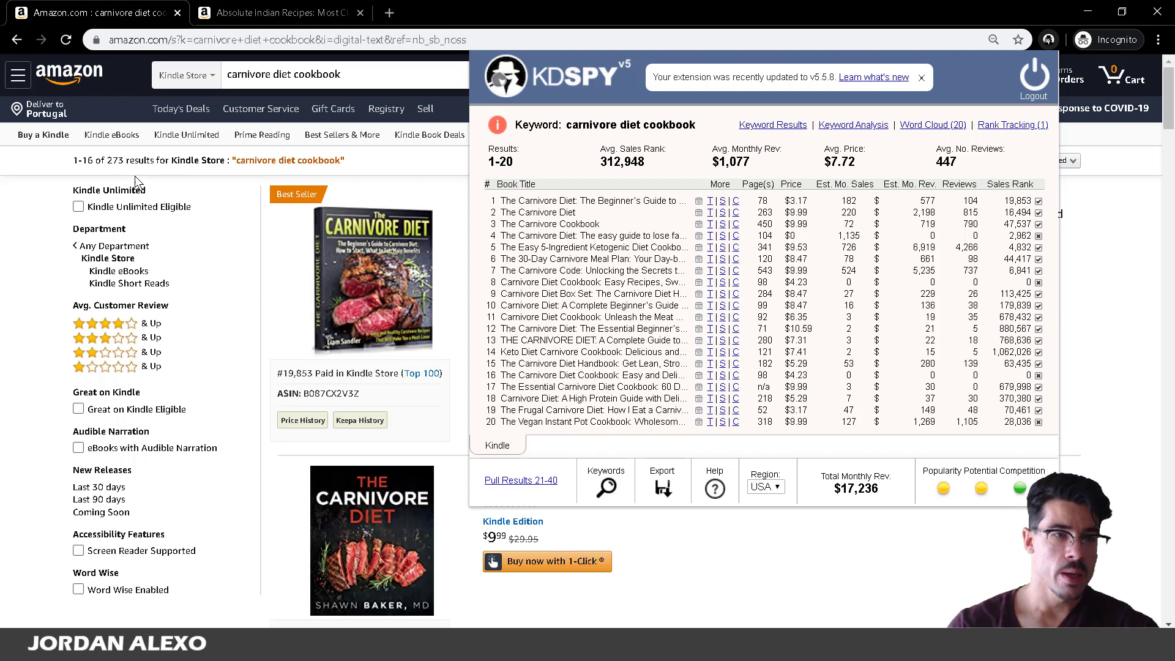
pyautogui.moveTo(246, 648)
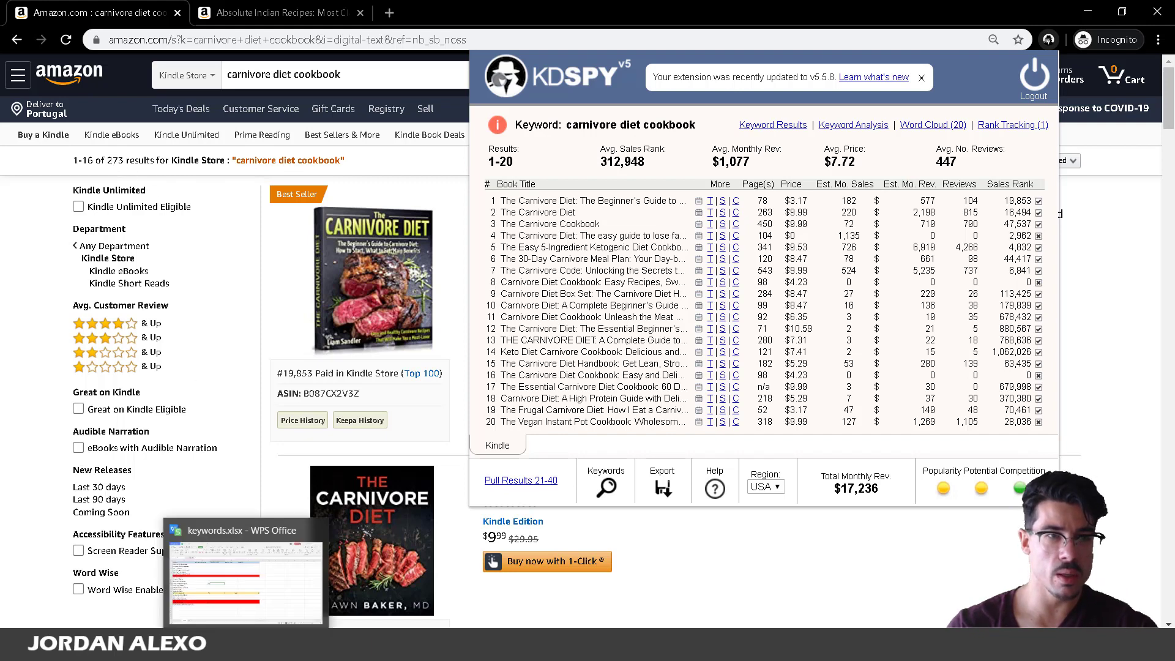
pyautogui.click(246, 647)
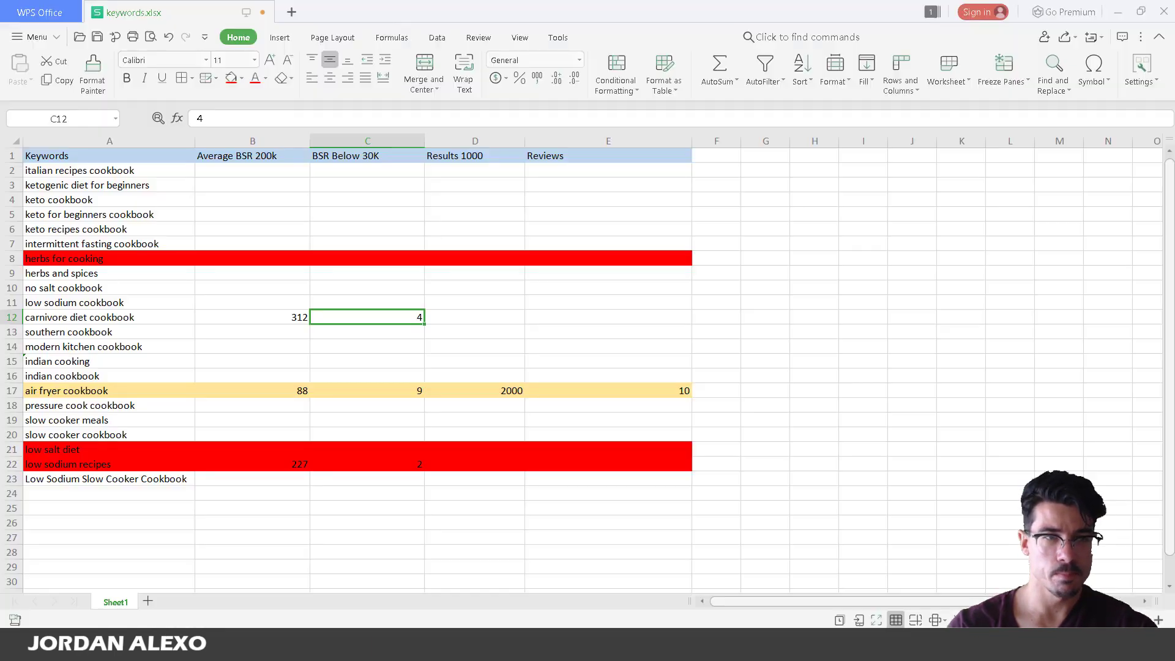
pyautogui.click(451, 321)
pyautogui.write('2')
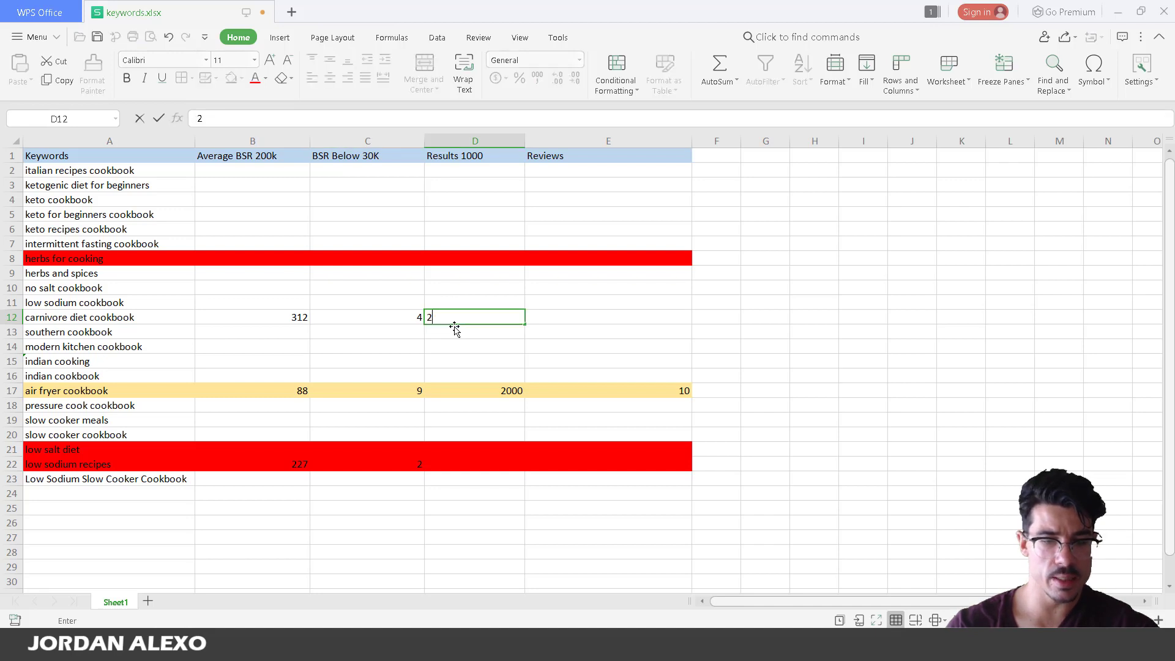
pyautogui.write('73')
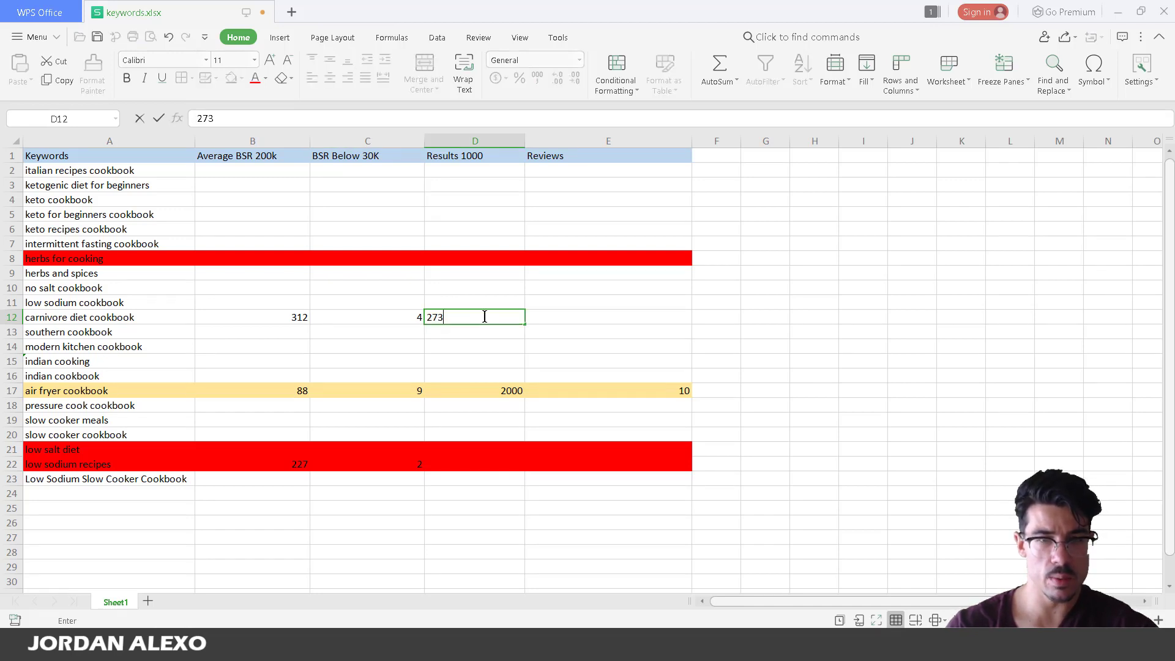
pyautogui.click(634, 317)
pyautogui.click(483, 314)
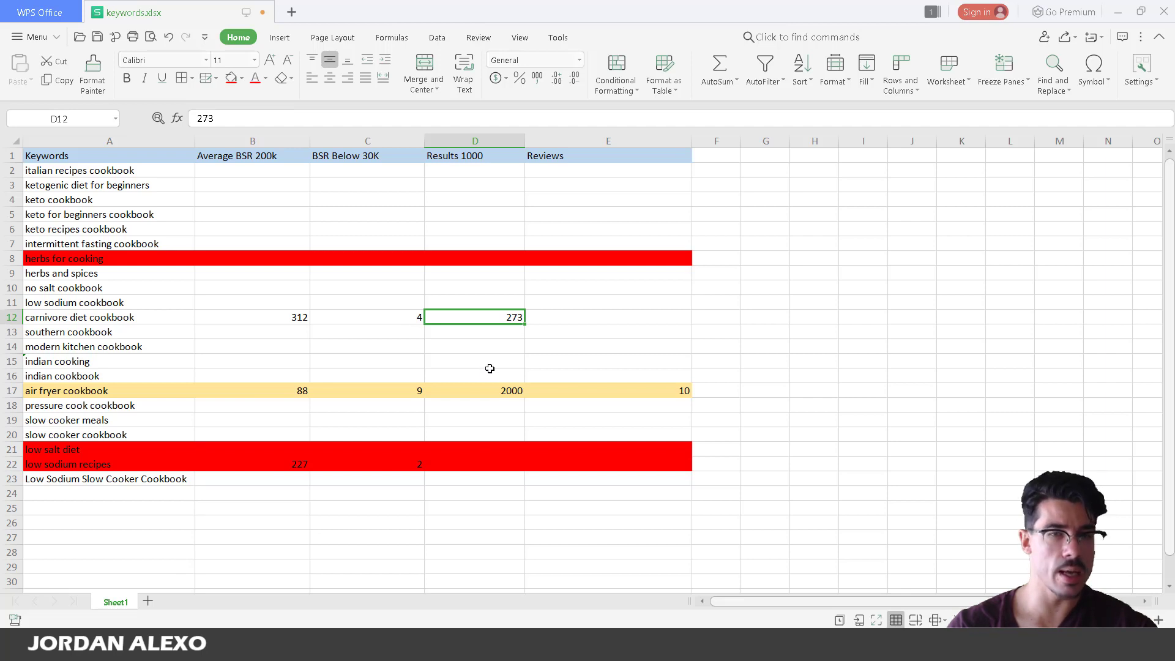
# Check the review counts in the KDSPY list in Chrome and enter 6 under Reviews in E12 of keywords.xlsx.
pyautogui.click(559, 317)
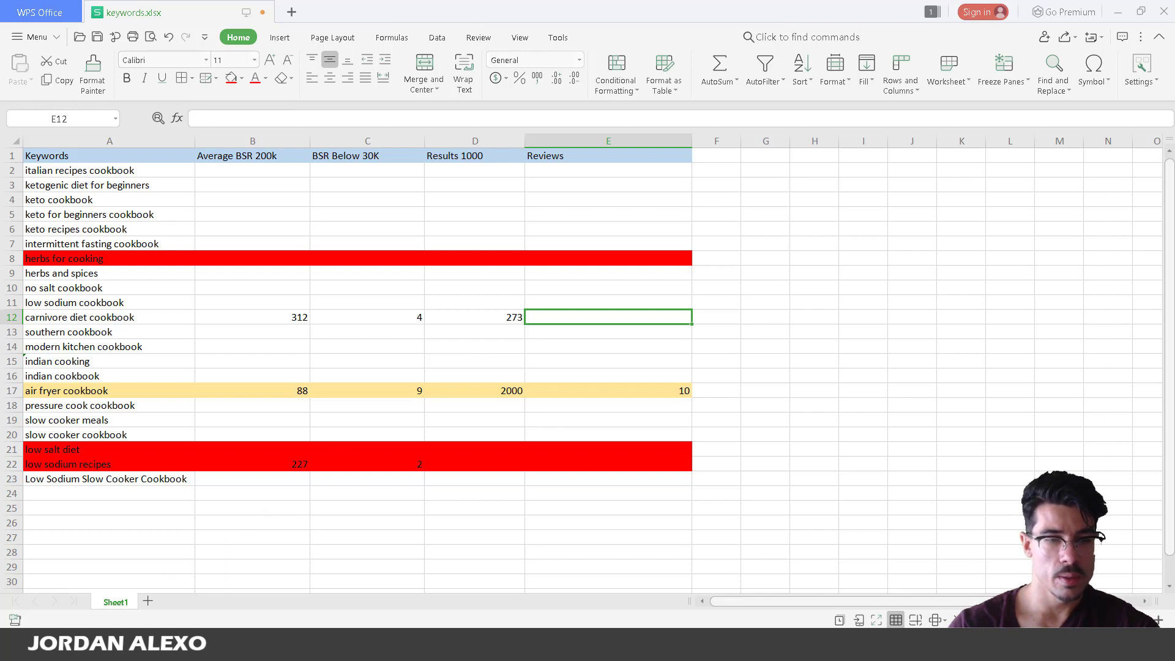
pyautogui.moveTo(409, 658)
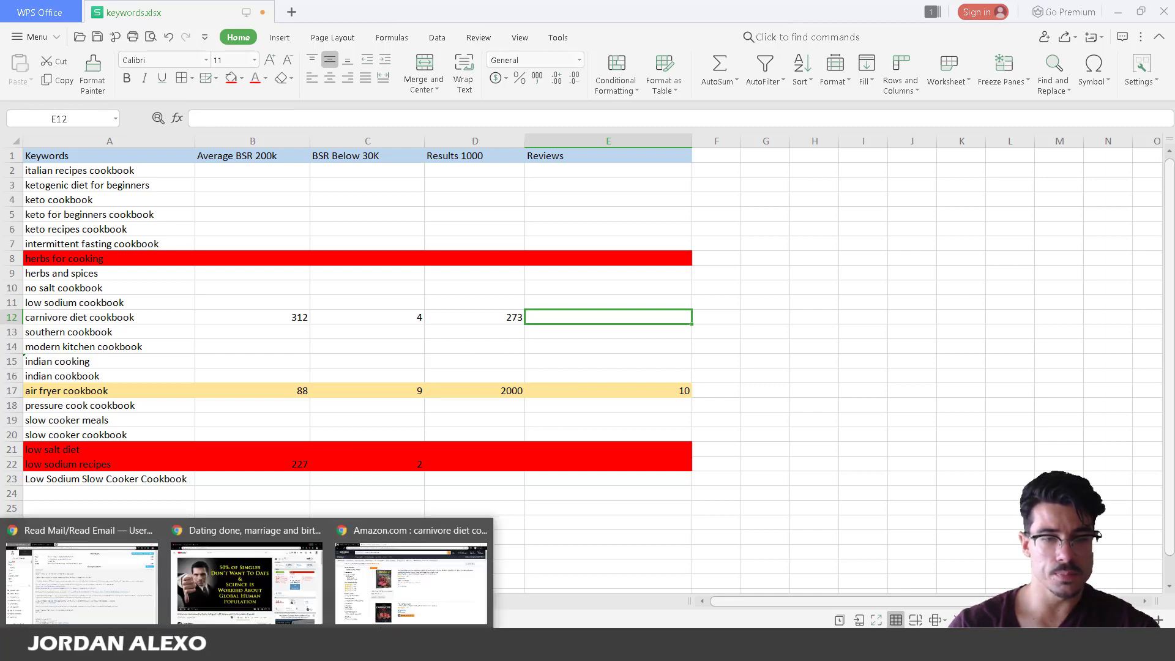
pyautogui.click(409, 612)
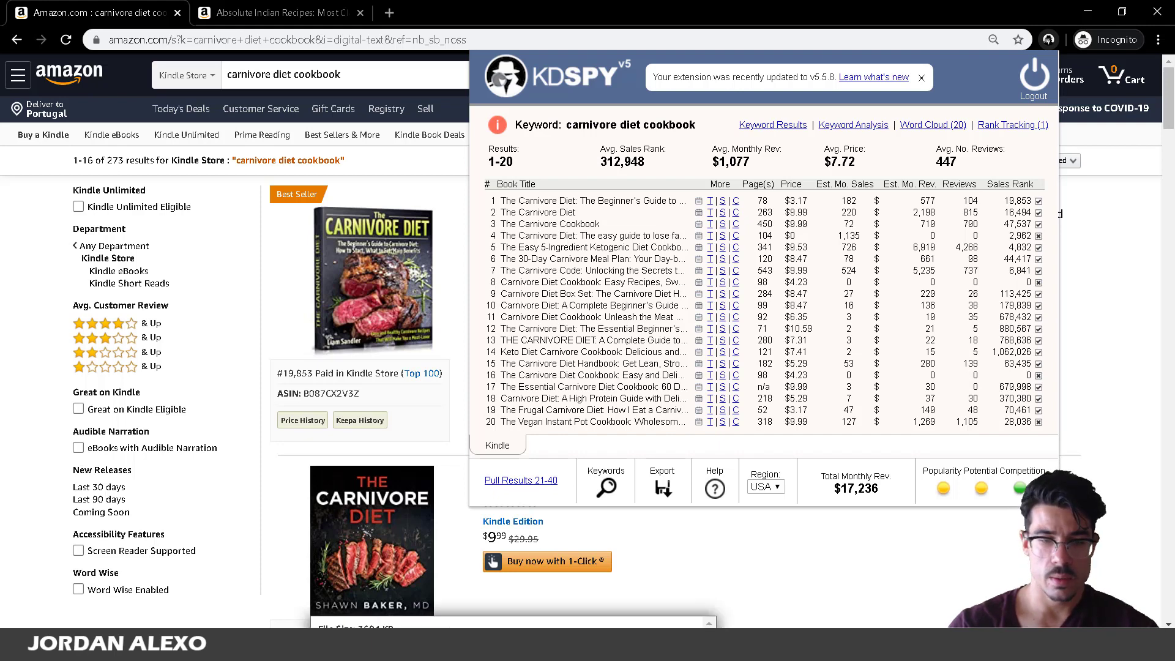
pyautogui.moveTo(246, 642)
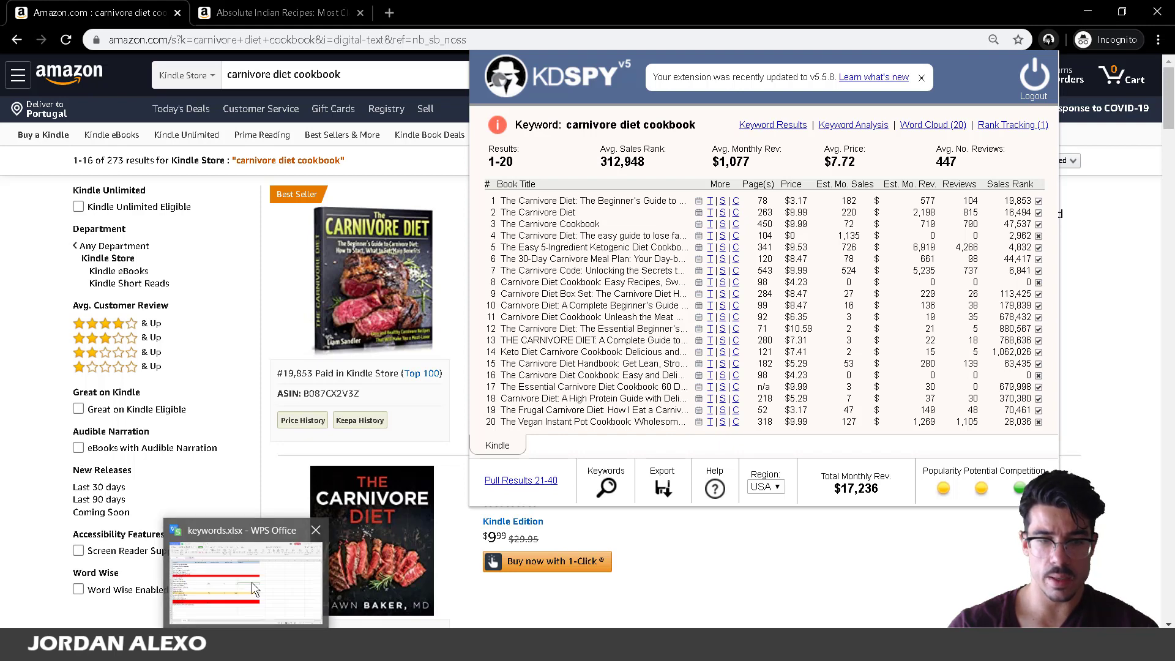
pyautogui.click(254, 618)
pyautogui.write('65')
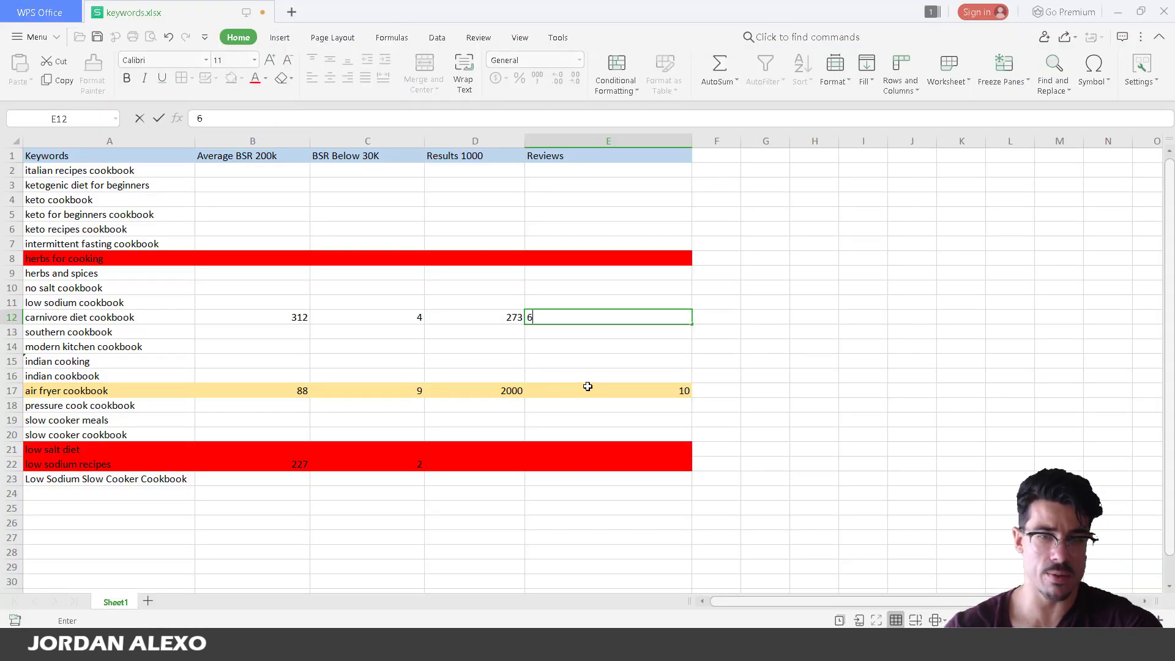
pyautogui.click(624, 336)
pyautogui.click(538, 318)
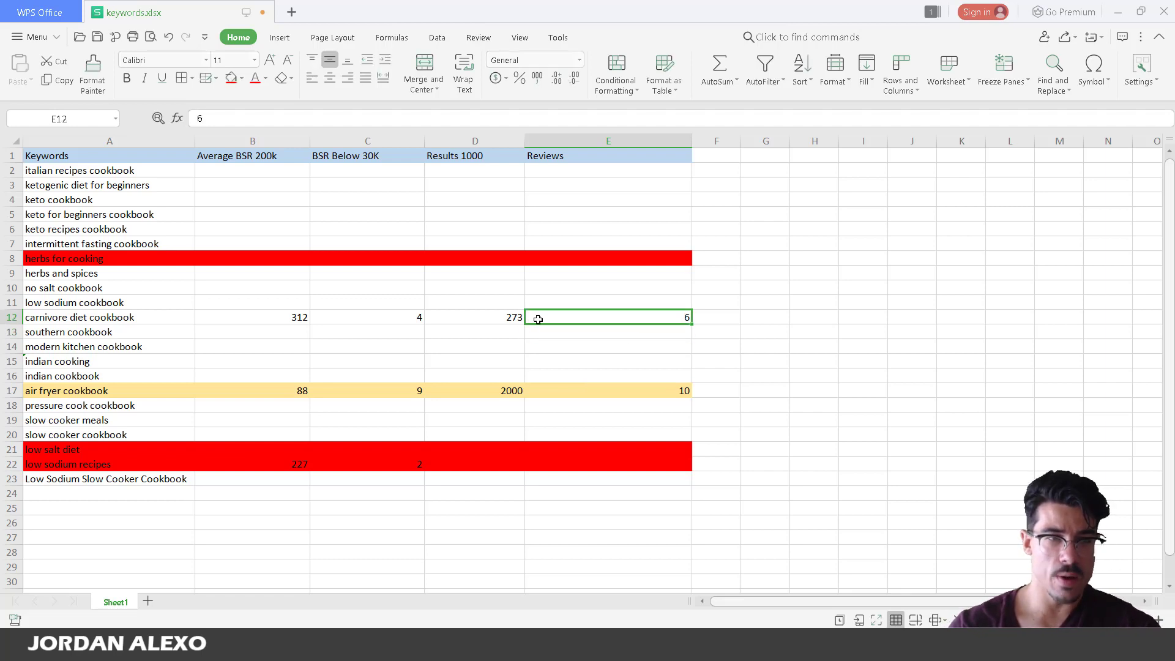
# Return to Chrome, close KDSPY and examine the titles, ratings and topics of the books listed for carnivore diet cookbook.
pyautogui.moveTo(244, 642)
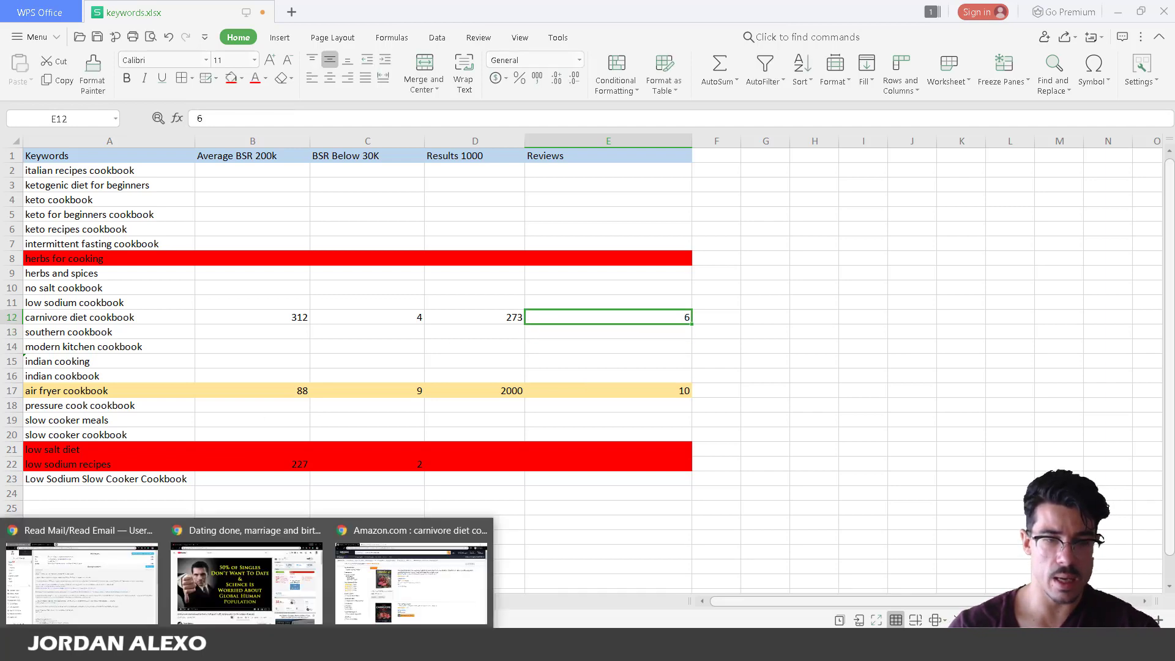
pyautogui.click(400, 558)
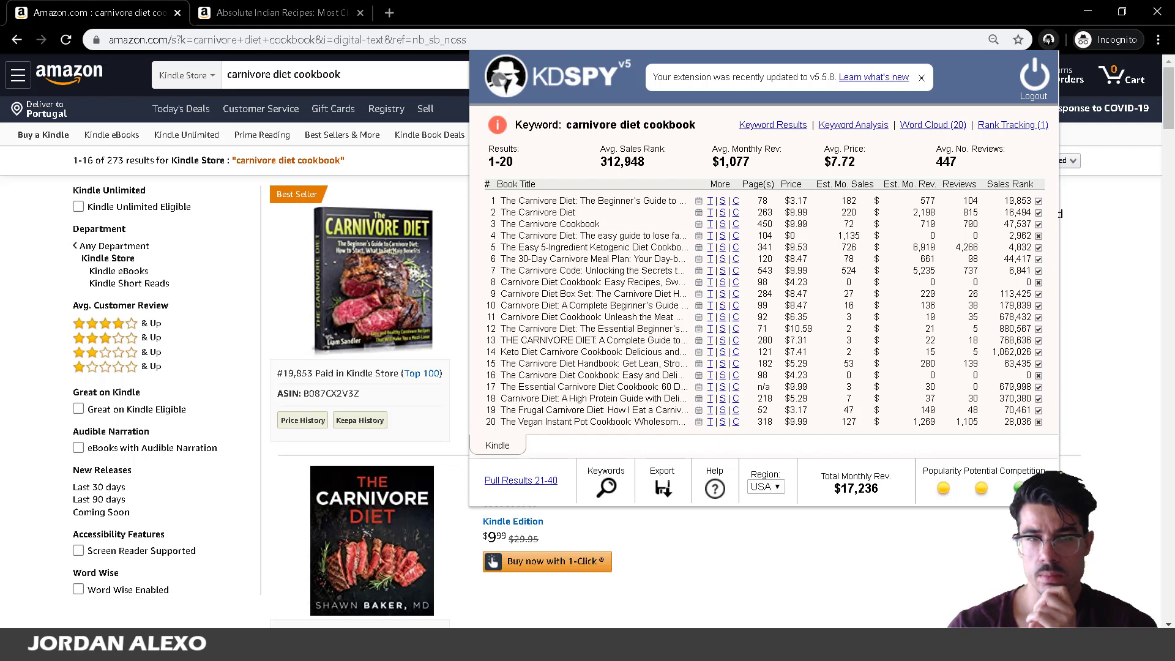
pyautogui.click(890, 546)
pyautogui.scroll(-1, 532, 305)
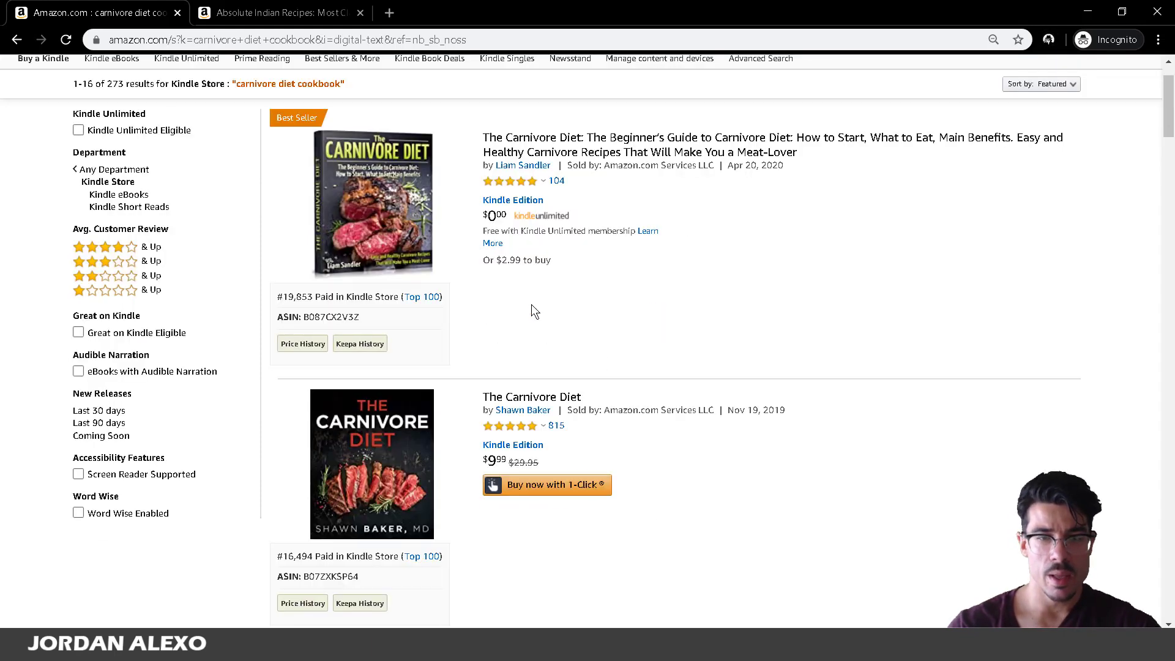
pyautogui.scroll(-1, 531, 311)
pyautogui.scroll(-4, 526, 311)
pyautogui.moveTo(505, 323)
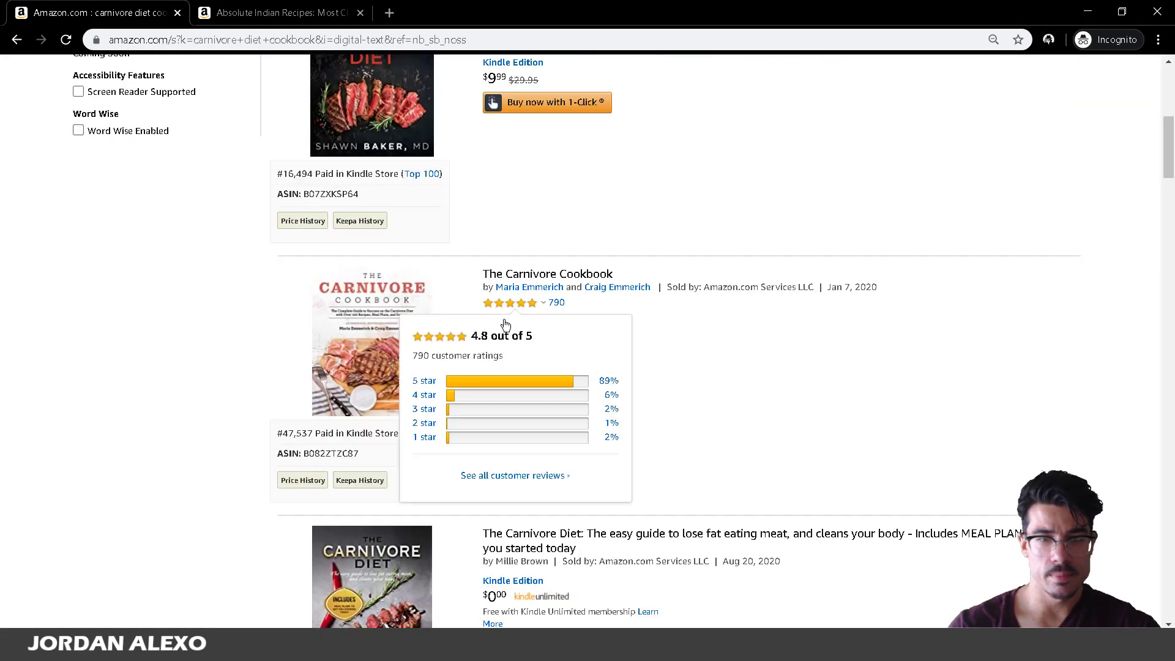
pyautogui.scroll(-5, 504, 323)
pyautogui.scroll(-2, 498, 352)
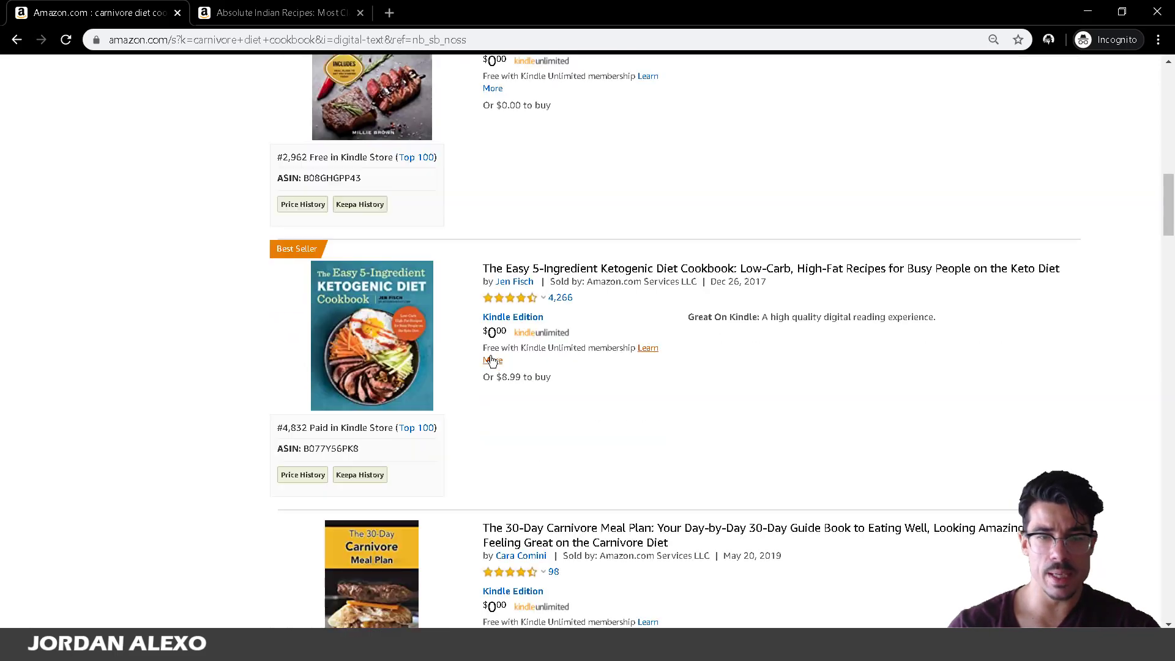
pyautogui.scroll(-3, 493, 361)
pyautogui.scroll(6, 490, 369)
pyautogui.scroll(12, 490, 378)
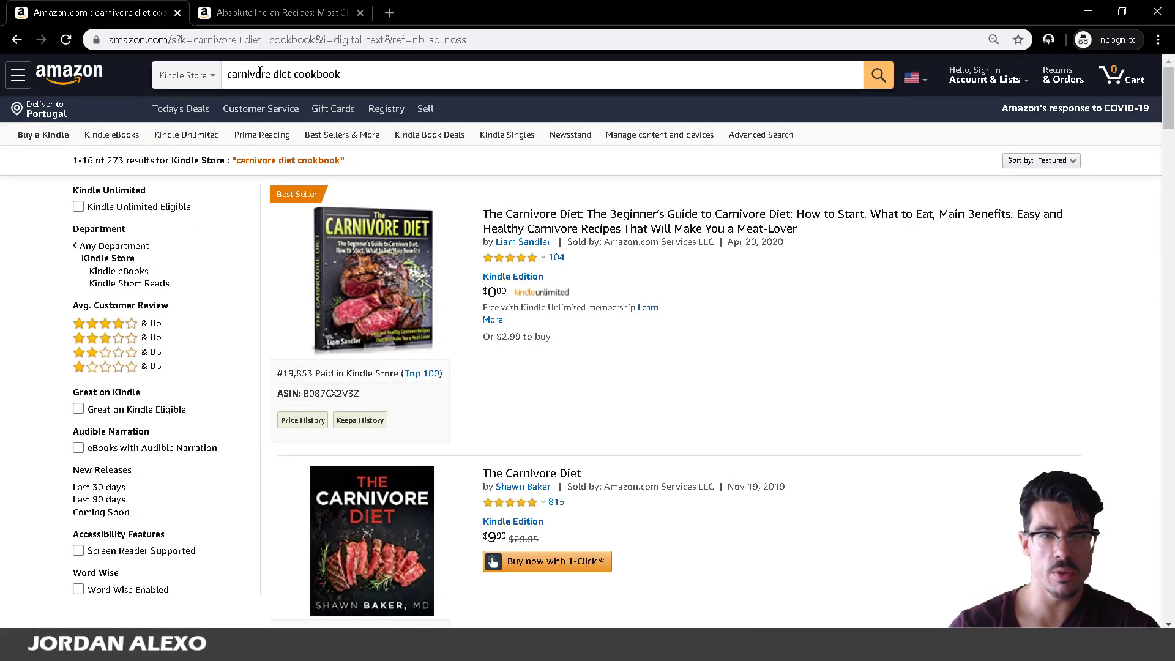
# Open the author page of the first best-seller result in a new tab, examine the biography and books, and return to the search results.
pyautogui.moveTo(514, 258)
pyautogui.scroll(-1, 534, 304)
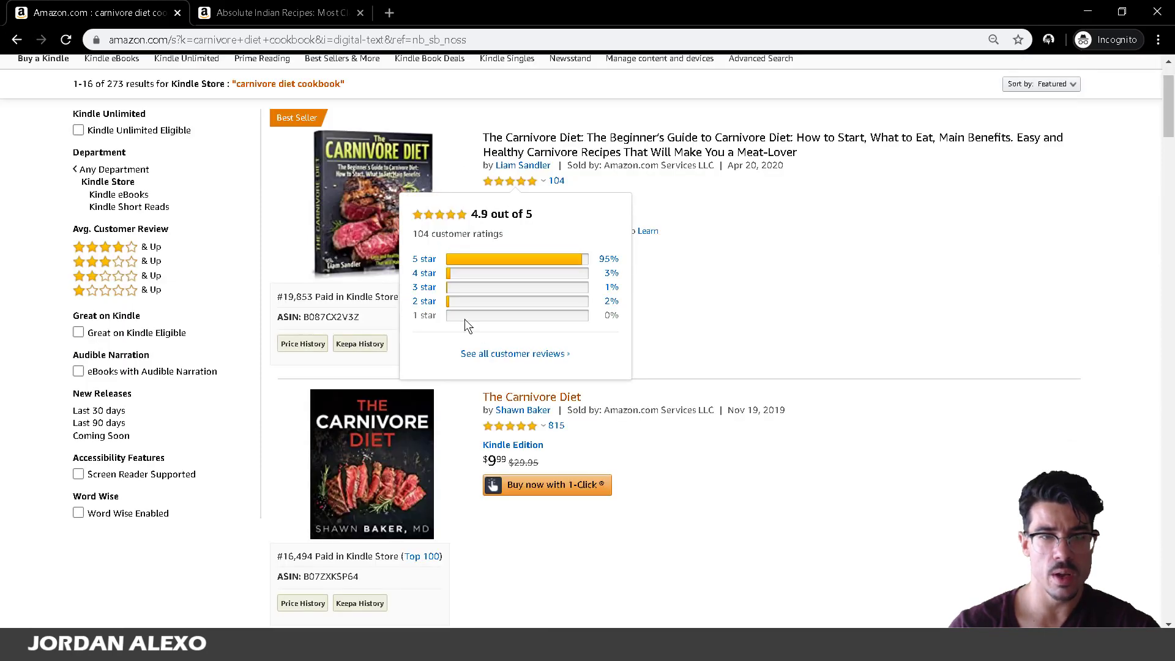
pyautogui.rightClick(519, 165)
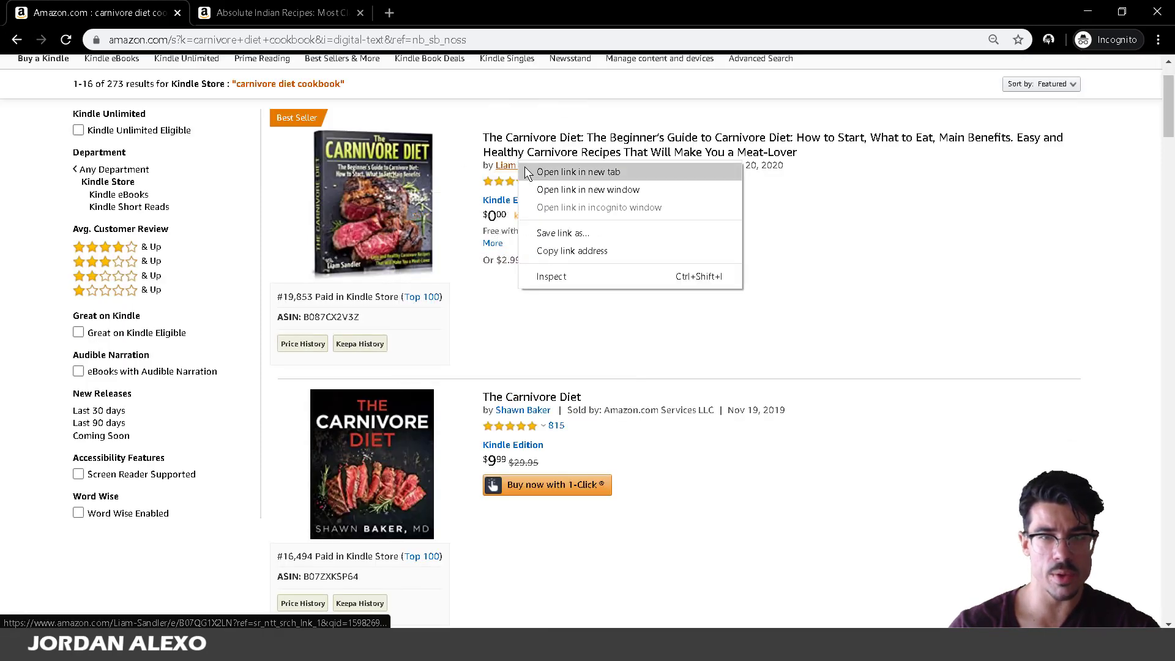
pyautogui.click(544, 173)
pyautogui.click(415, 13)
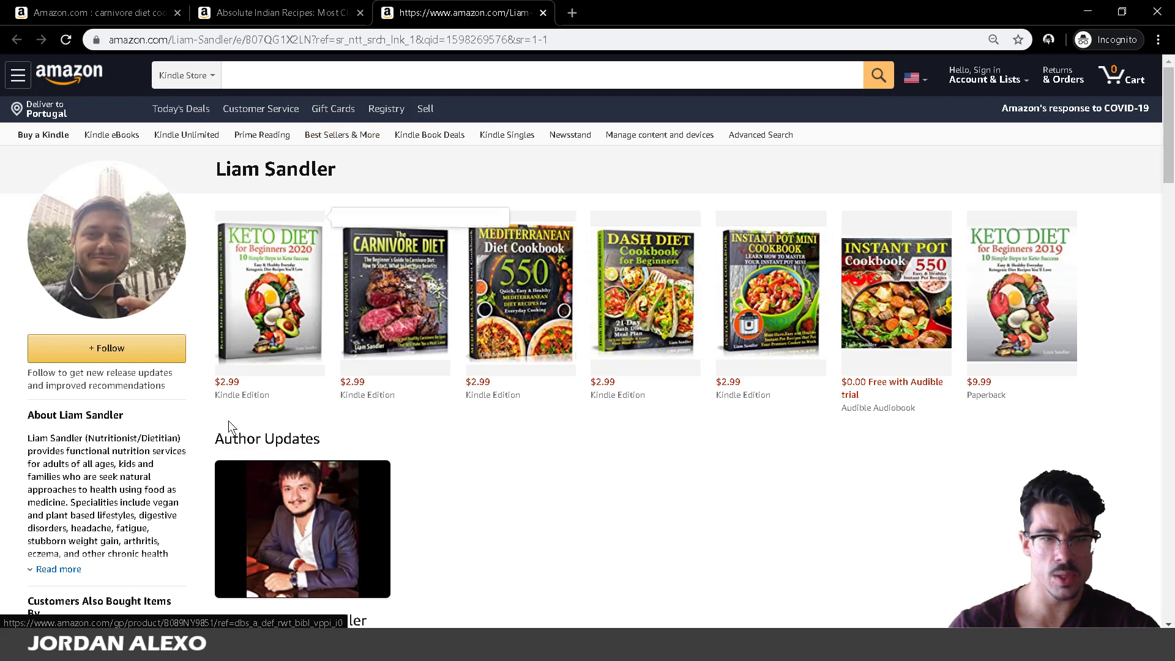
pyautogui.scroll(-2, 287, 499)
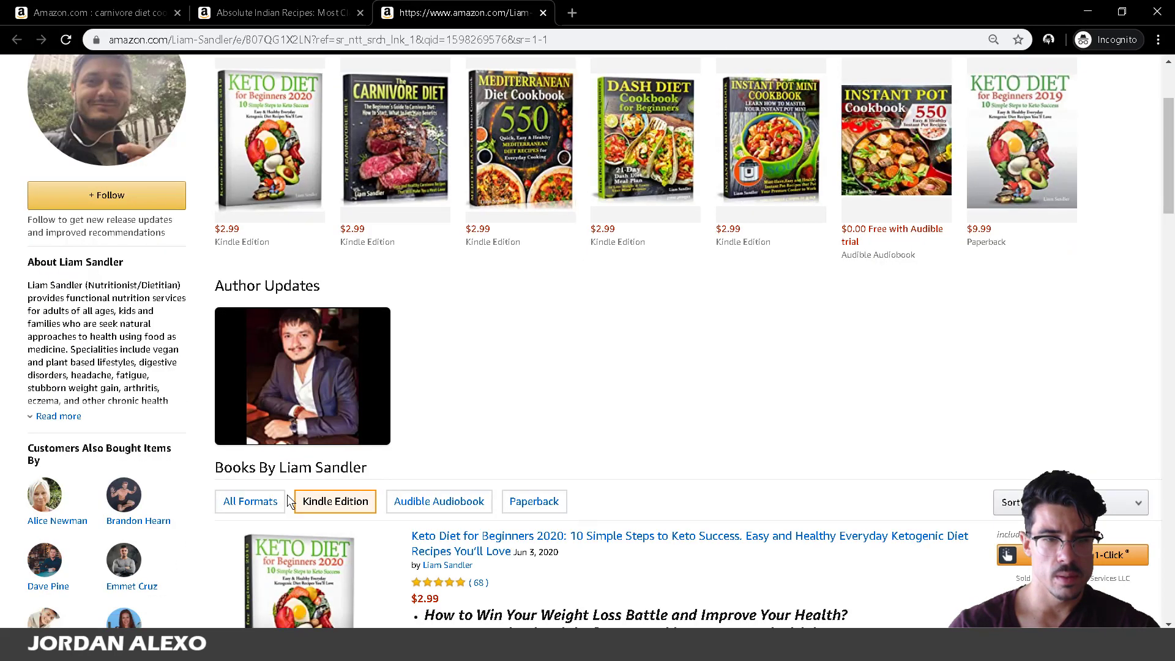
pyautogui.click(61, 417)
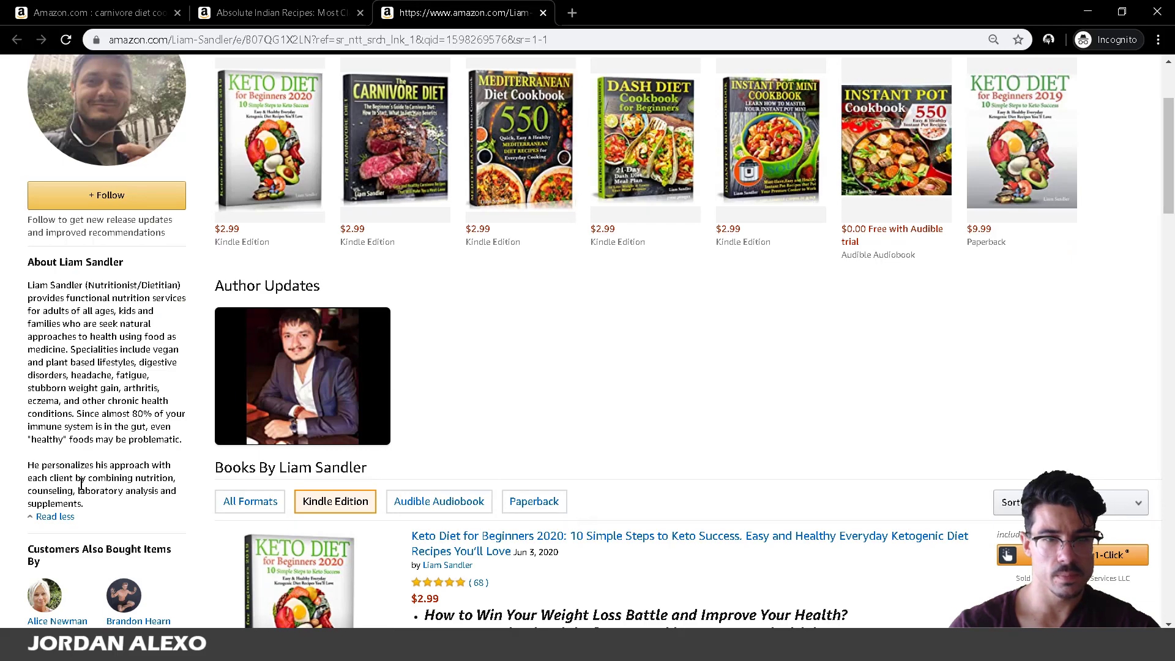
pyautogui.scroll(-5, 579, 405)
pyautogui.scroll(4, 661, 385)
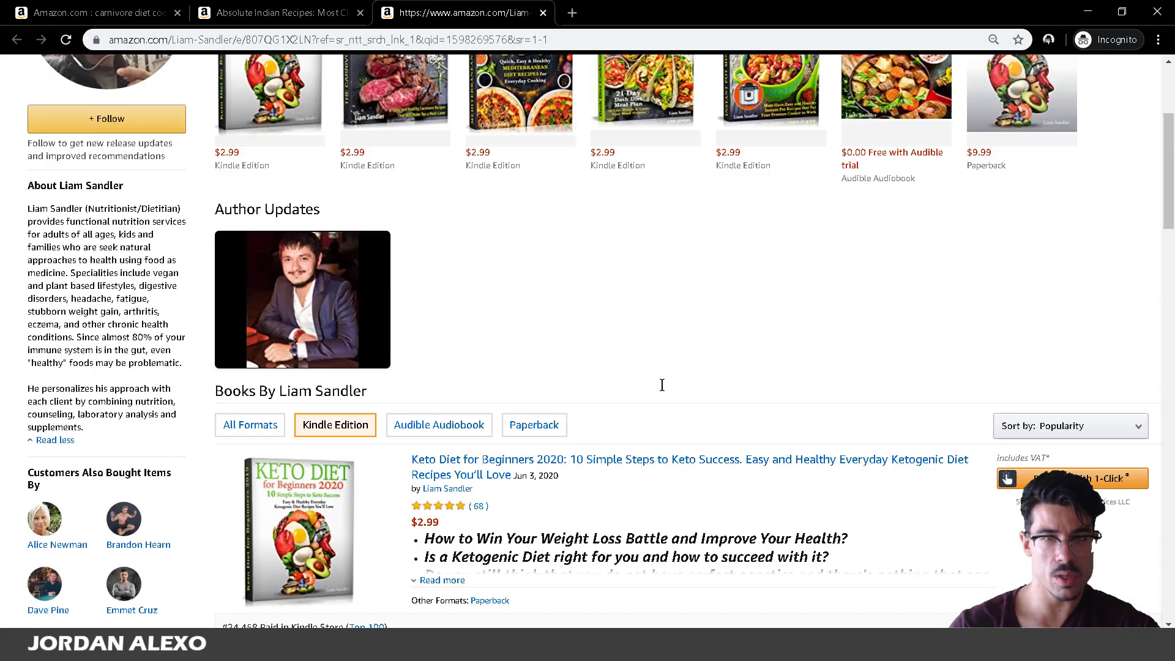
pyautogui.scroll(4, 661, 385)
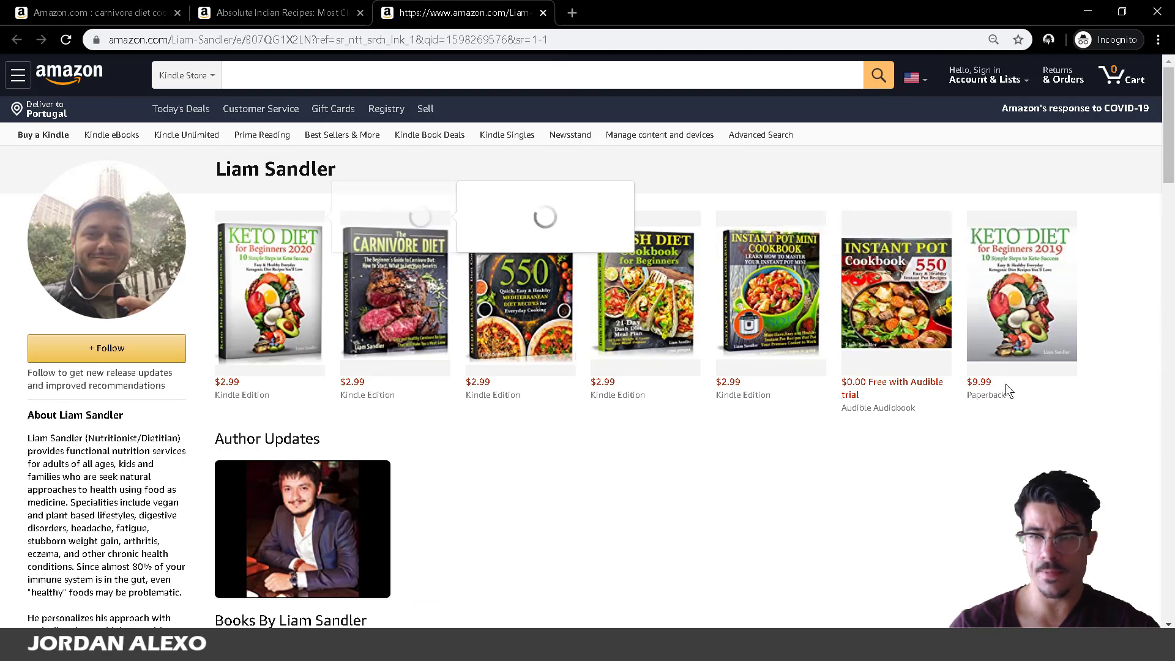
pyautogui.click(544, 13)
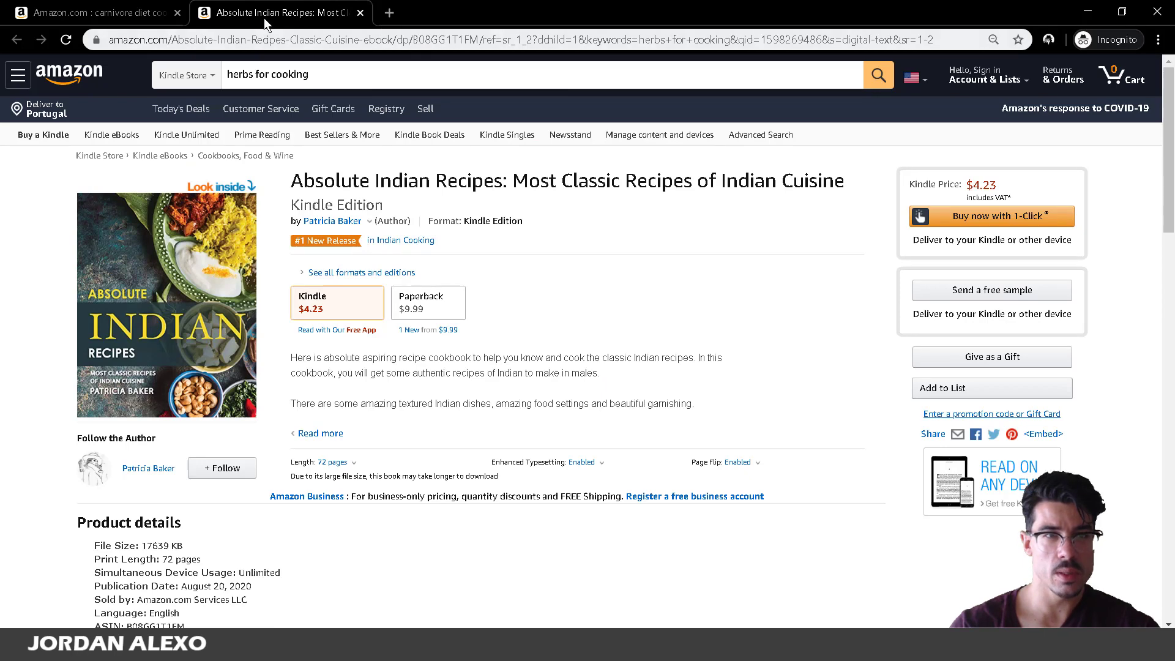
pyautogui.click(126, 6)
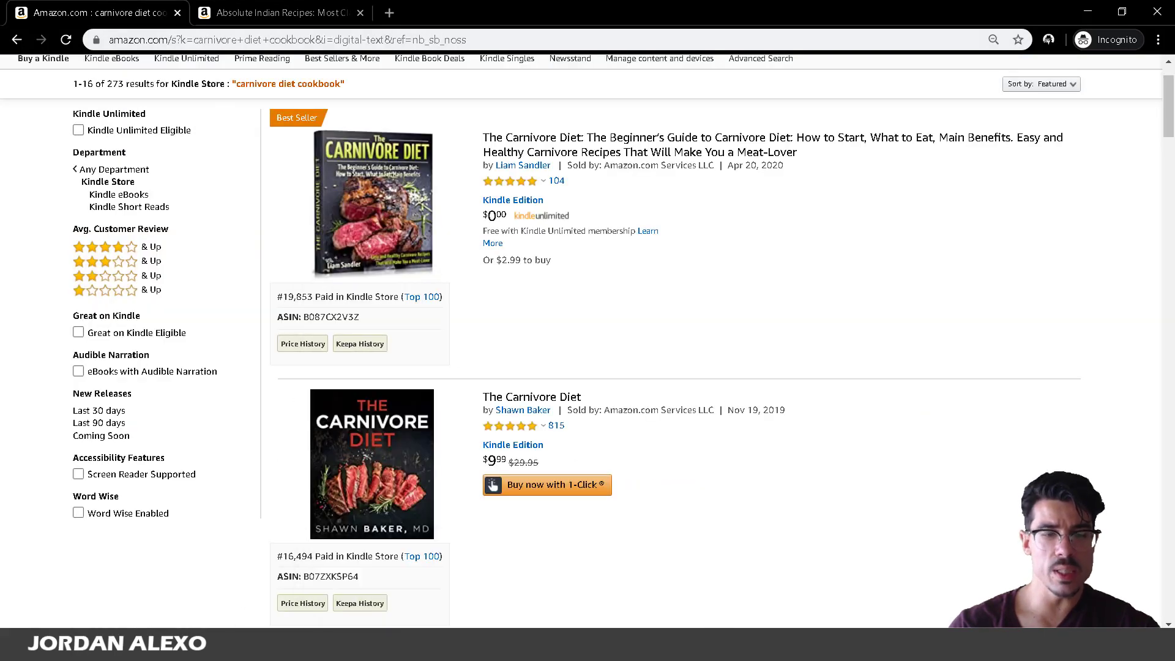
# Switch to keywords.xlsx and fill the carnivore diet cookbook row, A12:E12, with light green.
pyautogui.click(246, 649)
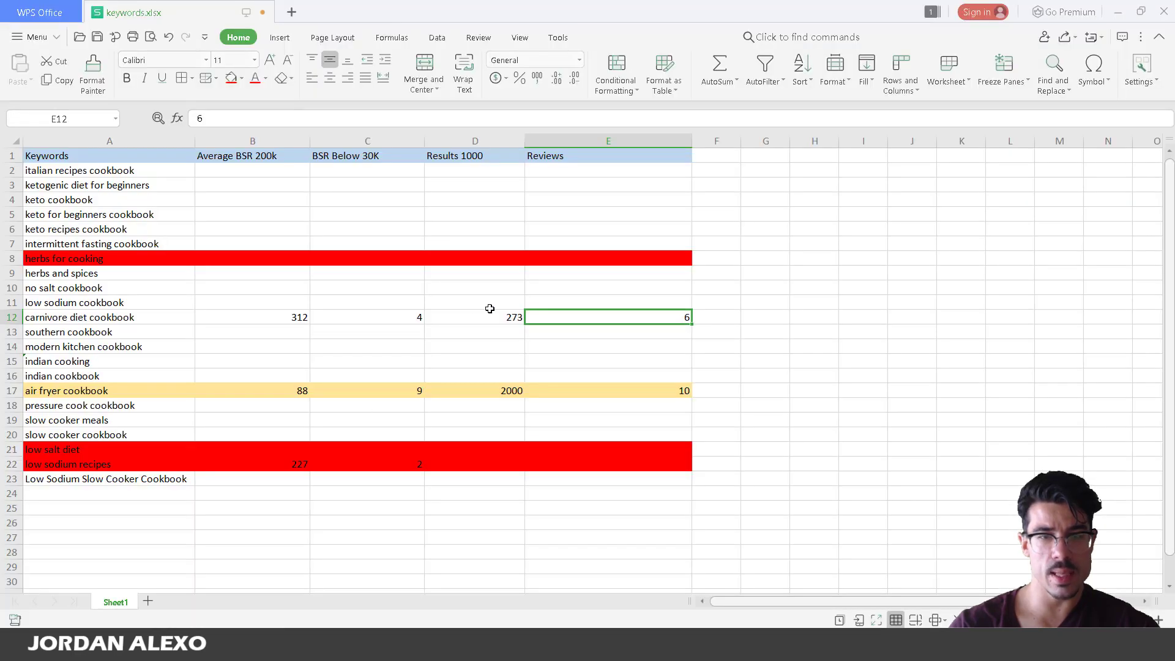
pyautogui.moveTo(196, 317); pyautogui.dragTo(177, 314)
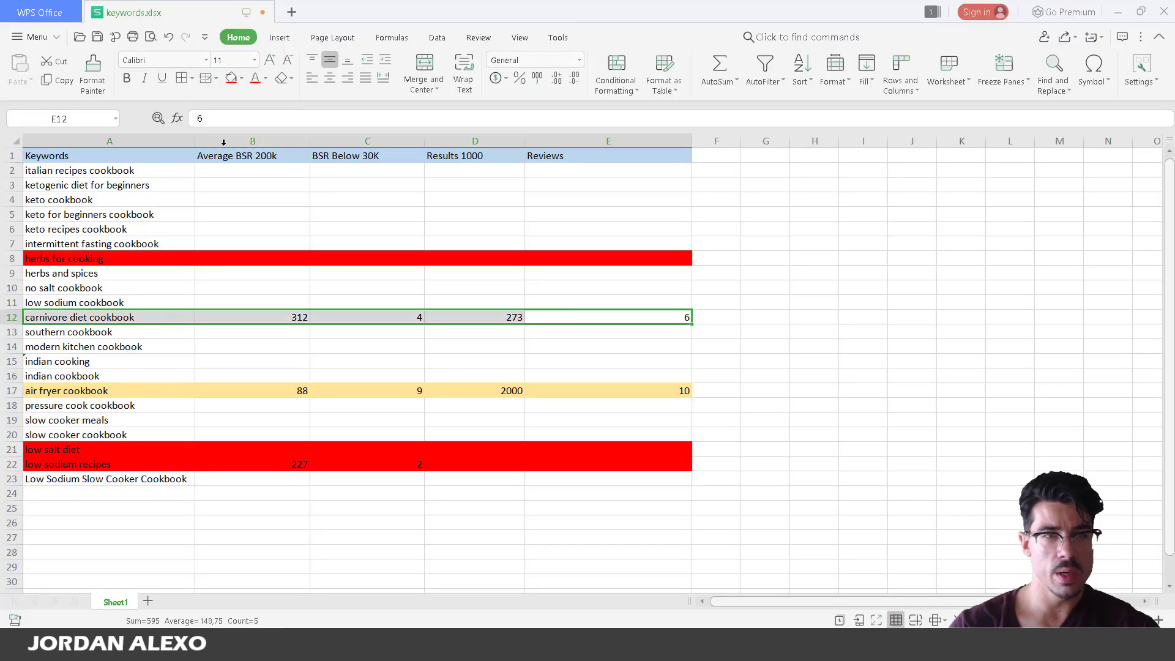
pyautogui.click(242, 79)
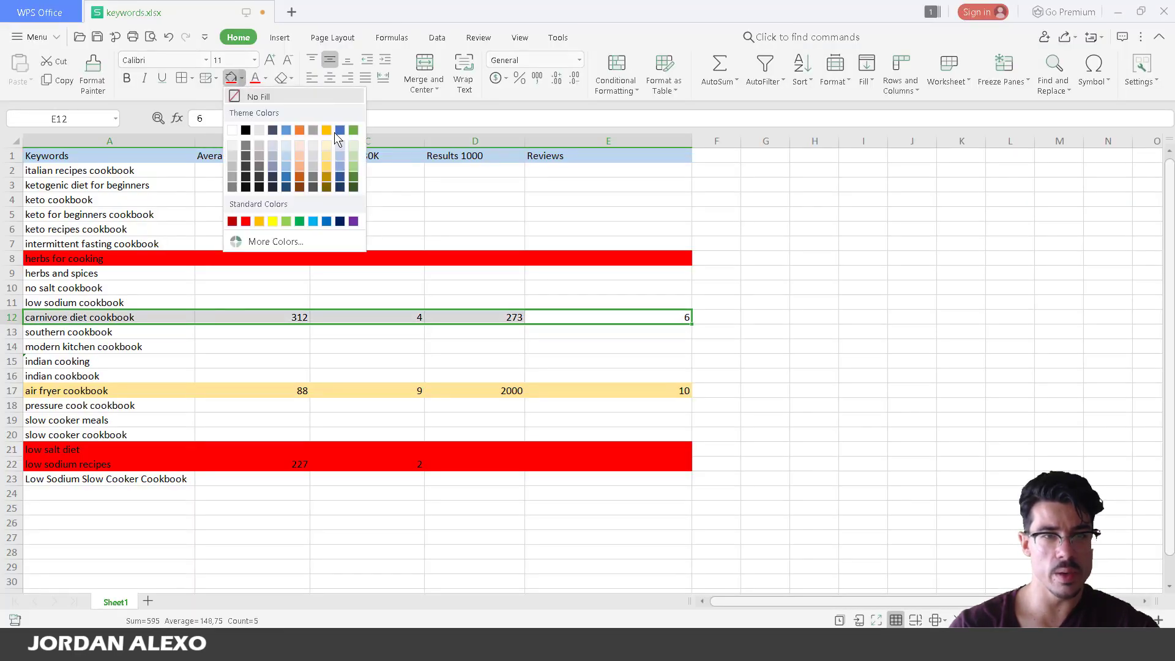
pyautogui.click(355, 154)
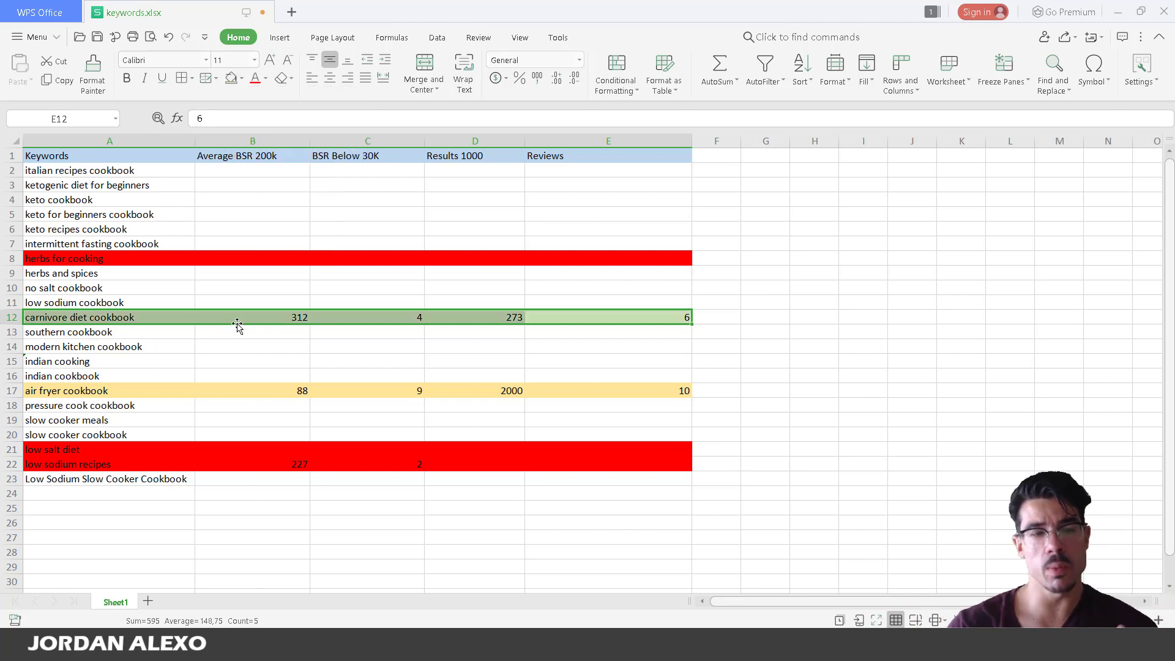
# Compare the air fryer cookbook row with the BSR, results and reviews figures for carnivore diet cookbook in row 12.
pyautogui.click(144, 390)
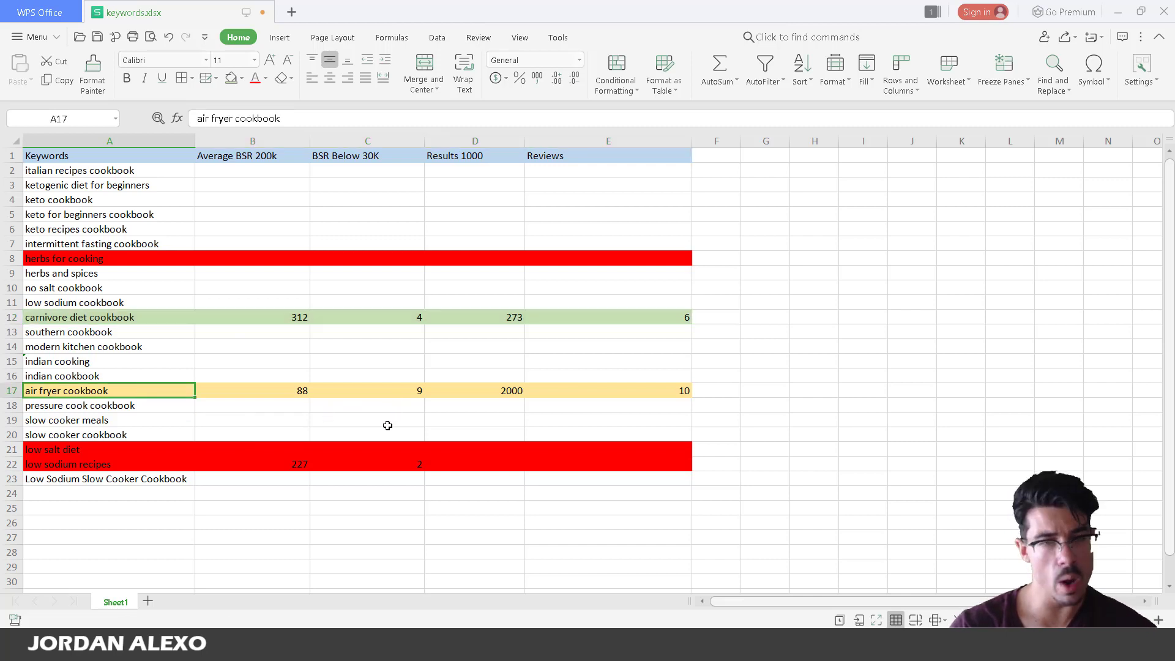
pyautogui.click(346, 329)
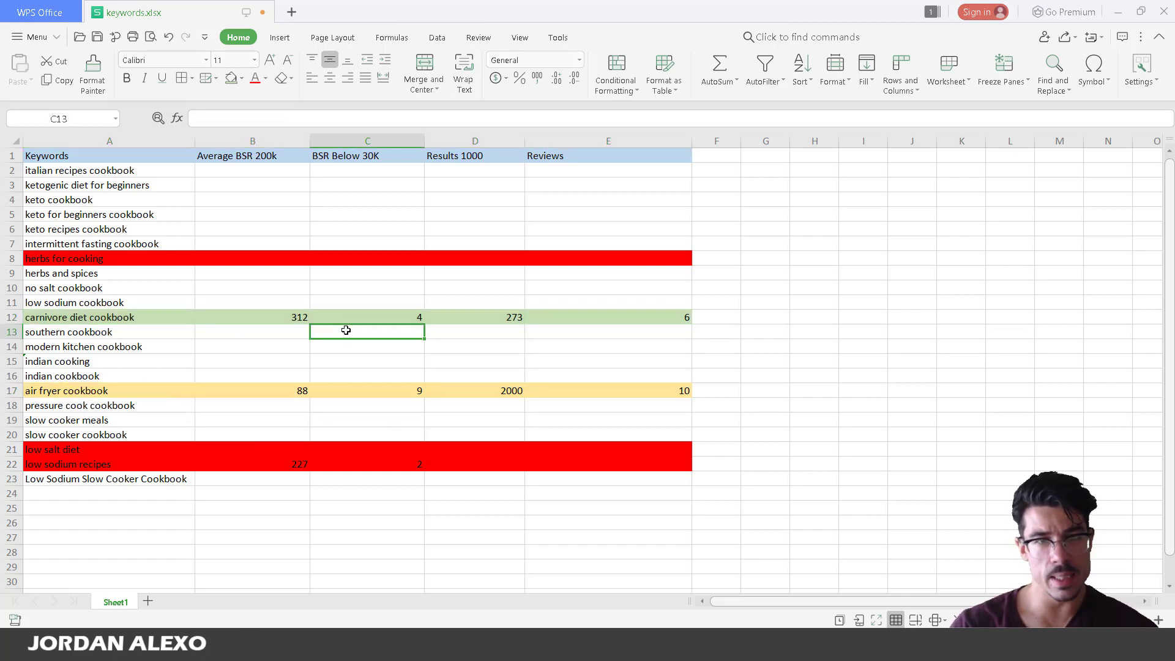
pyautogui.click(352, 319)
pyautogui.click(490, 315)
pyautogui.click(644, 315)
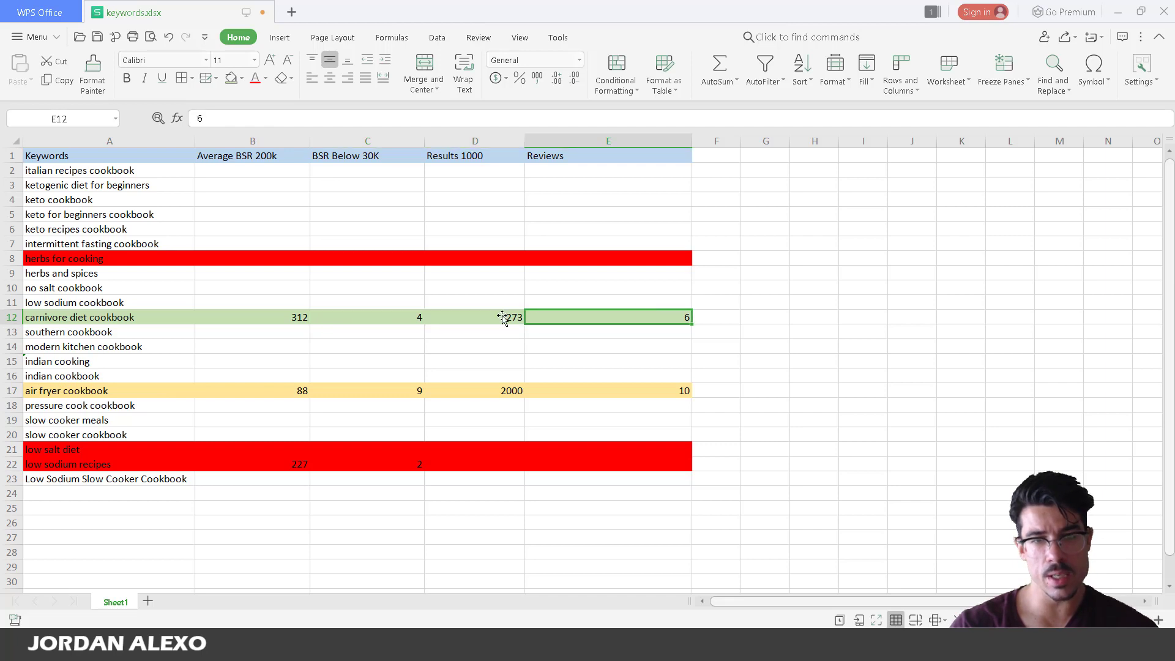
pyautogui.click(477, 319)
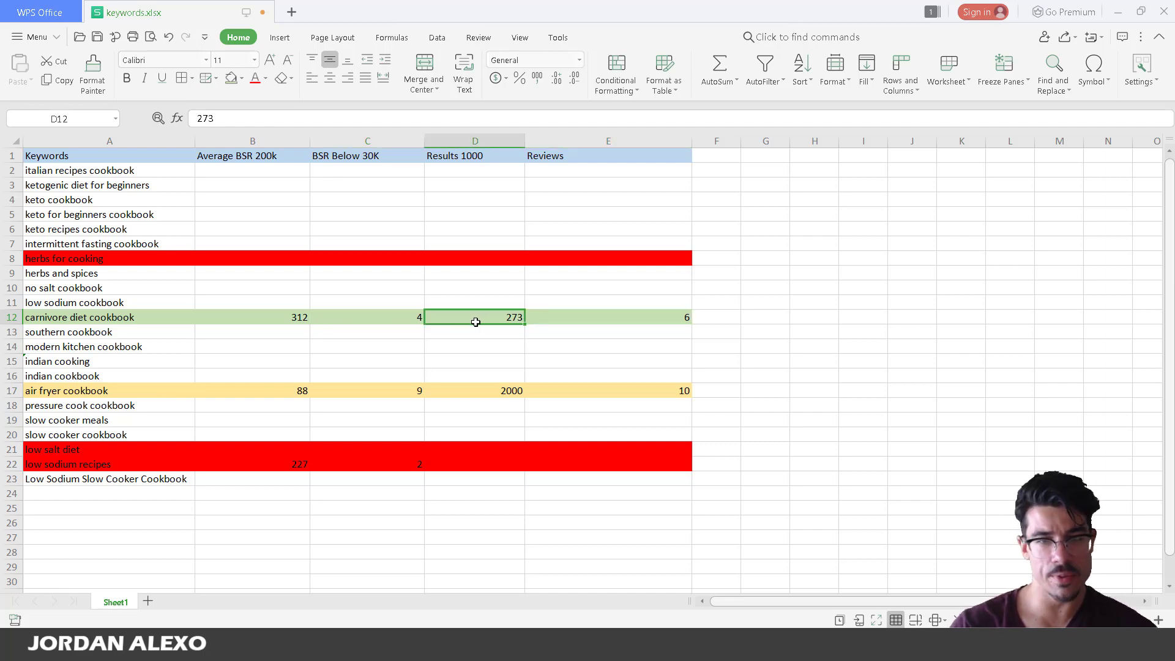
# Switch to the Amazon window in Chrome and examine the ranks, ratings and topics of the remaining carnivore diet cookbook results on page 1.
pyautogui.moveTo(248, 649)
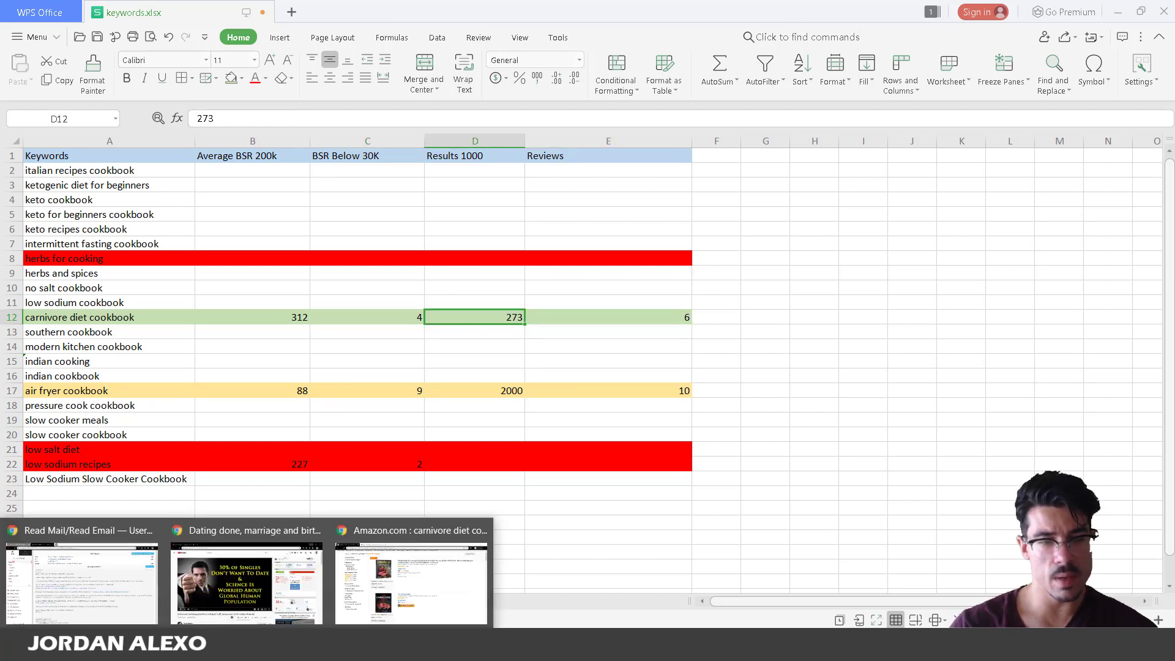
pyautogui.click(401, 596)
pyautogui.scroll(-5, 588, 428)
pyautogui.scroll(-15, 571, 511)
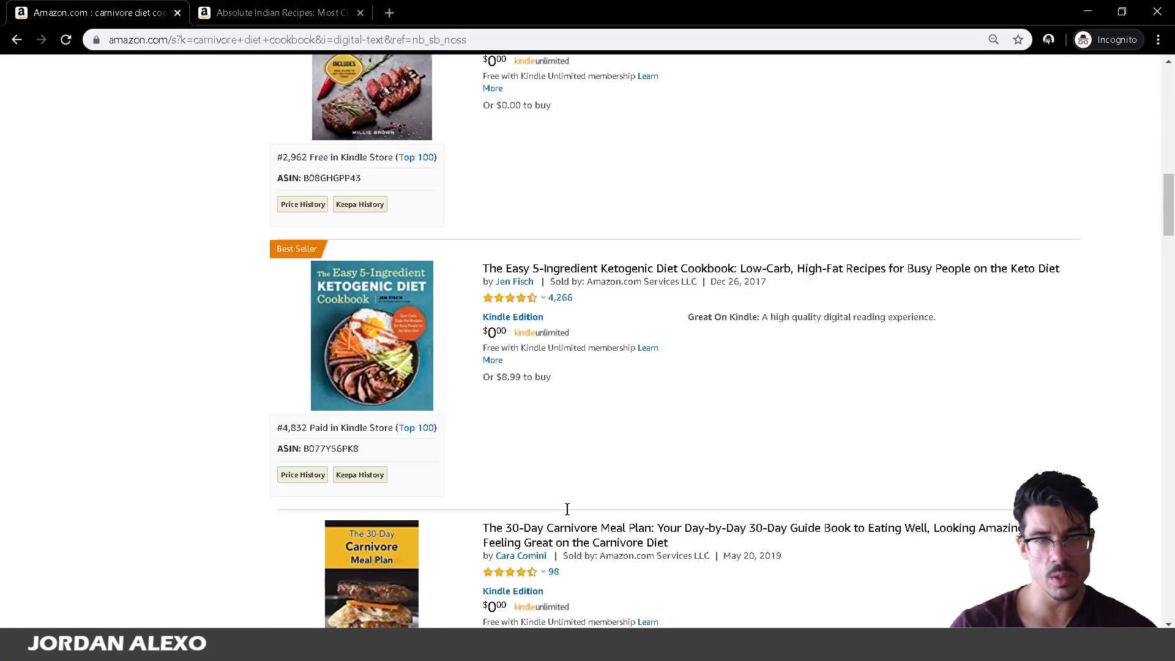
pyautogui.scroll(-3, 566, 509)
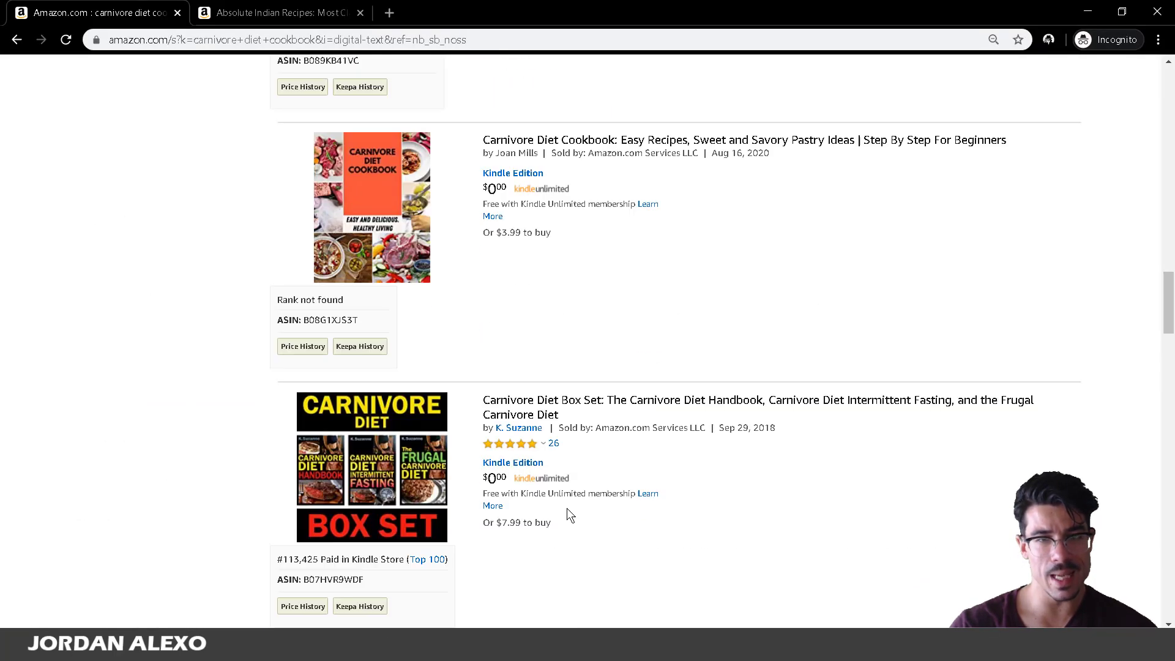
pyautogui.scroll(-7, 567, 508)
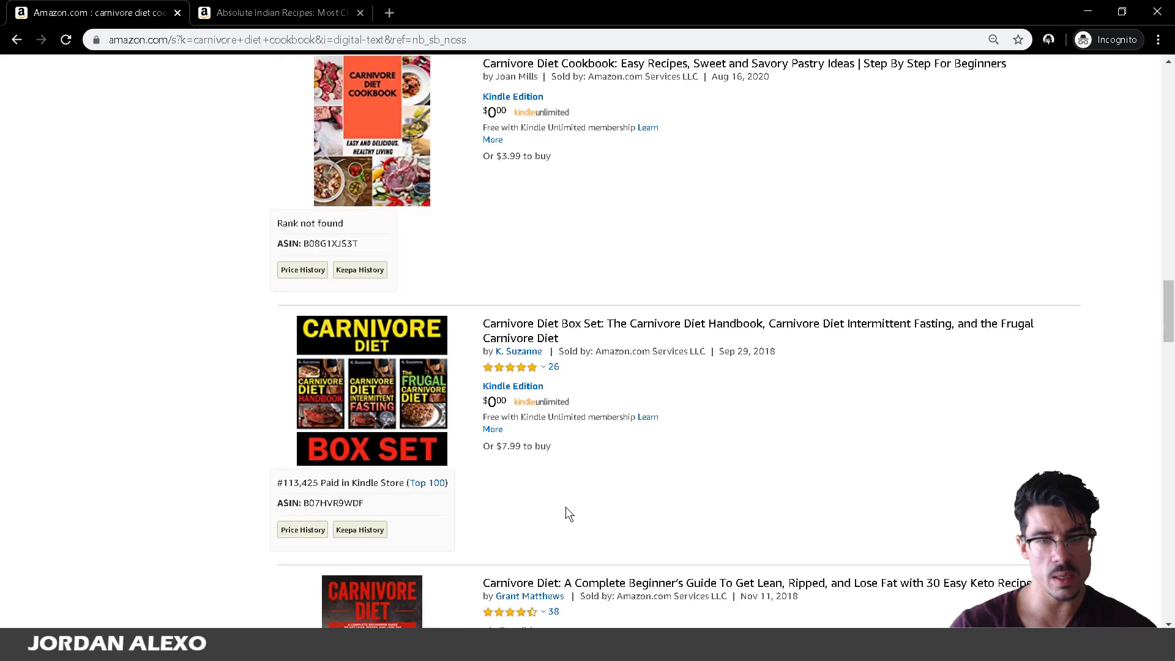
pyautogui.scroll(-5, 317, 520)
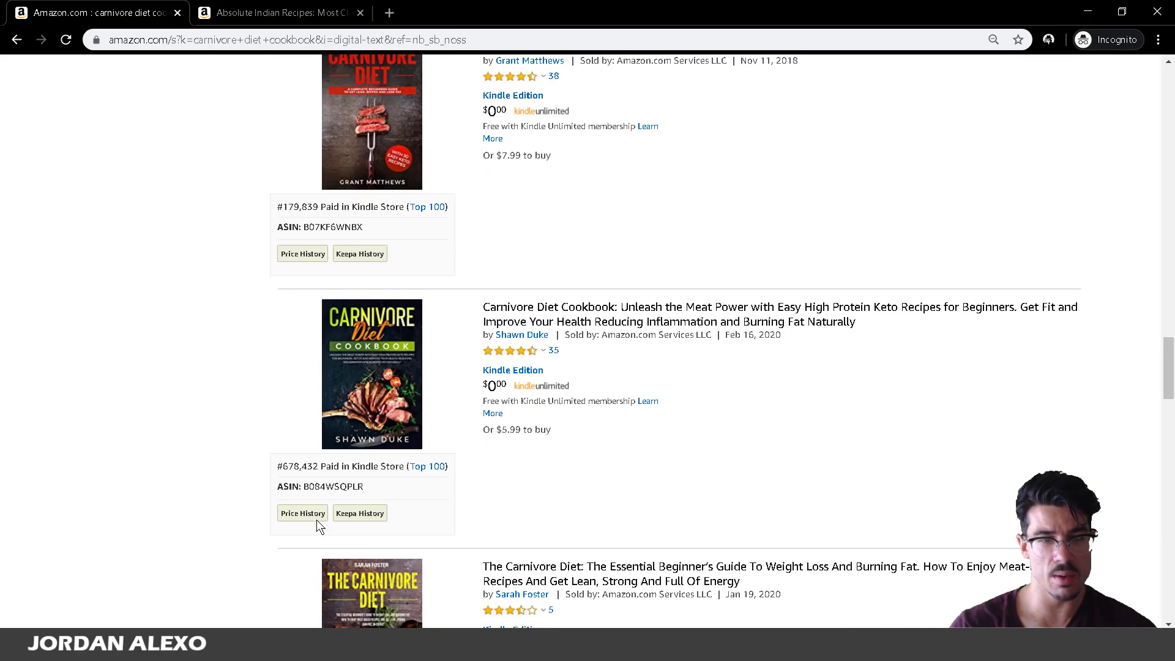
pyautogui.scroll(-3, 700, 486)
pyautogui.scroll(-5, 697, 485)
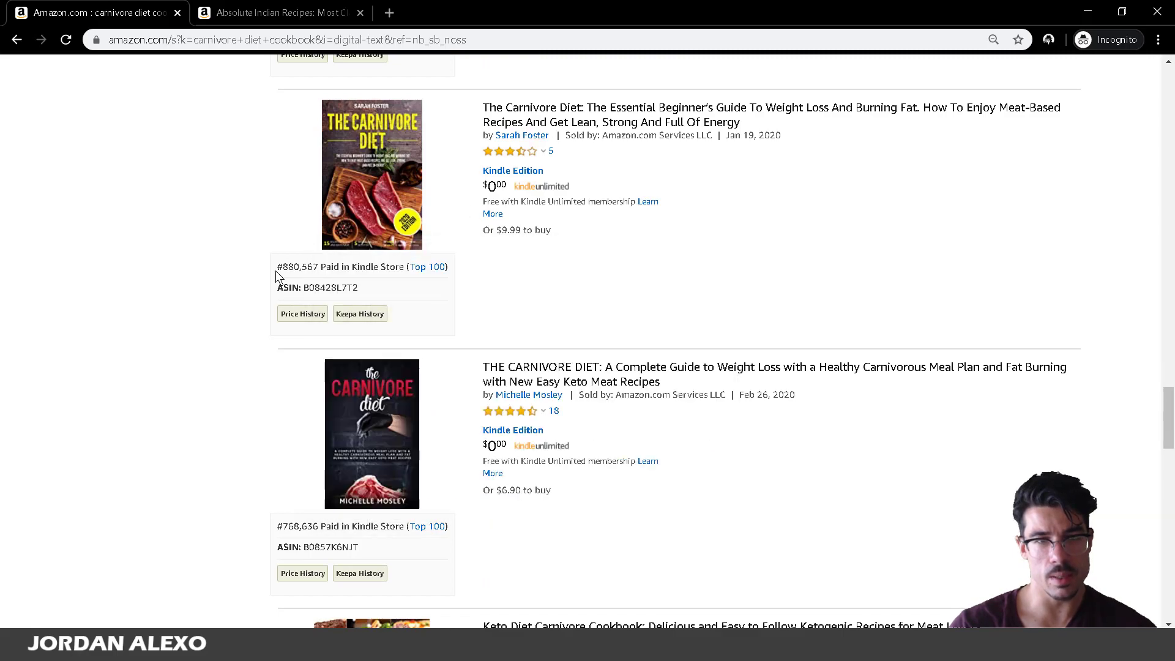
pyautogui.moveTo(333, 157)
pyautogui.scroll(-10, 211, 416)
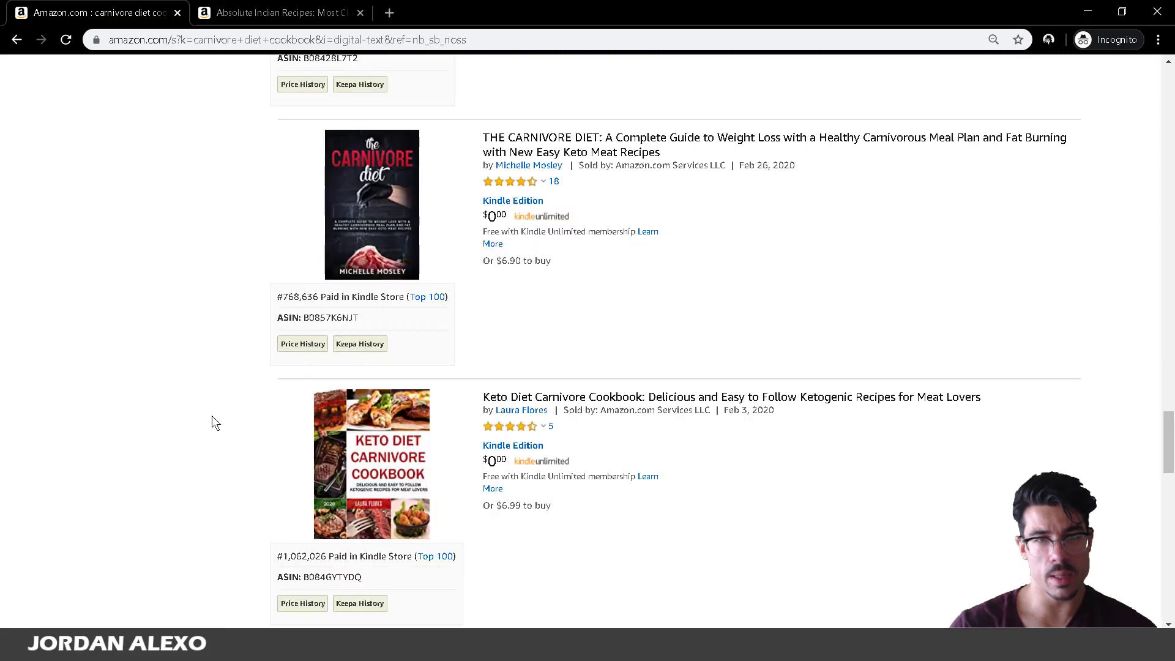
pyautogui.scroll(-5, 227, 425)
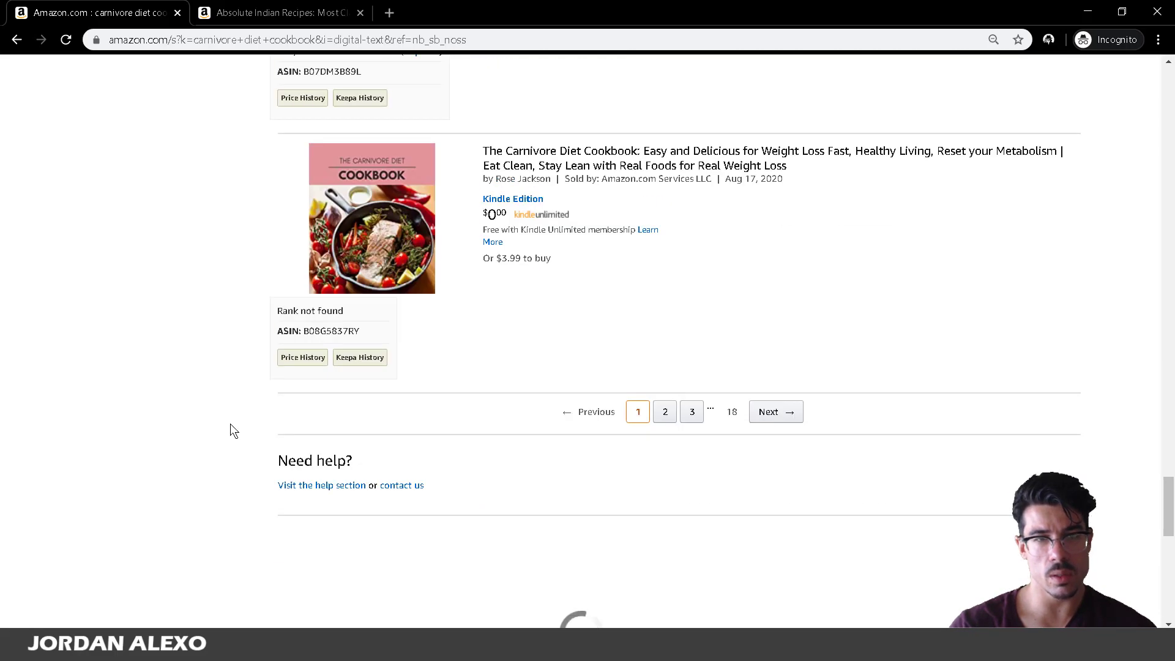
# Open the author page for The Carnivore Diet Handbook in a new tab, read the full biography and book list, and return to the results.
pyautogui.scroll(6, 230, 424)
pyautogui.moveTo(373, 410)
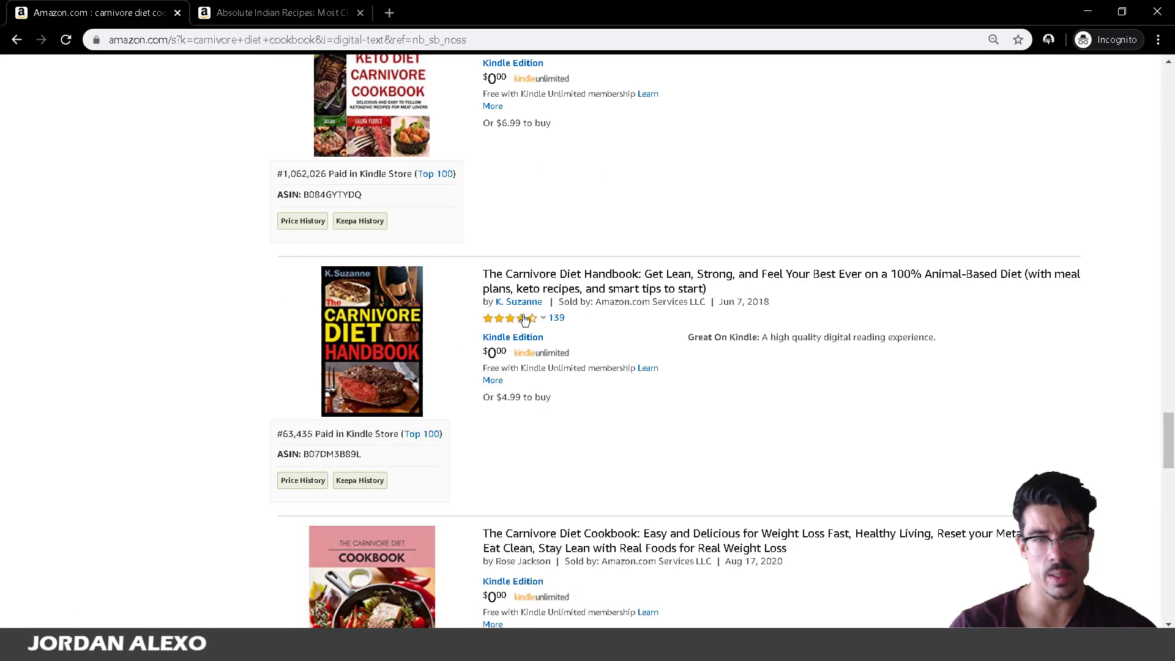
pyautogui.click(541, 308)
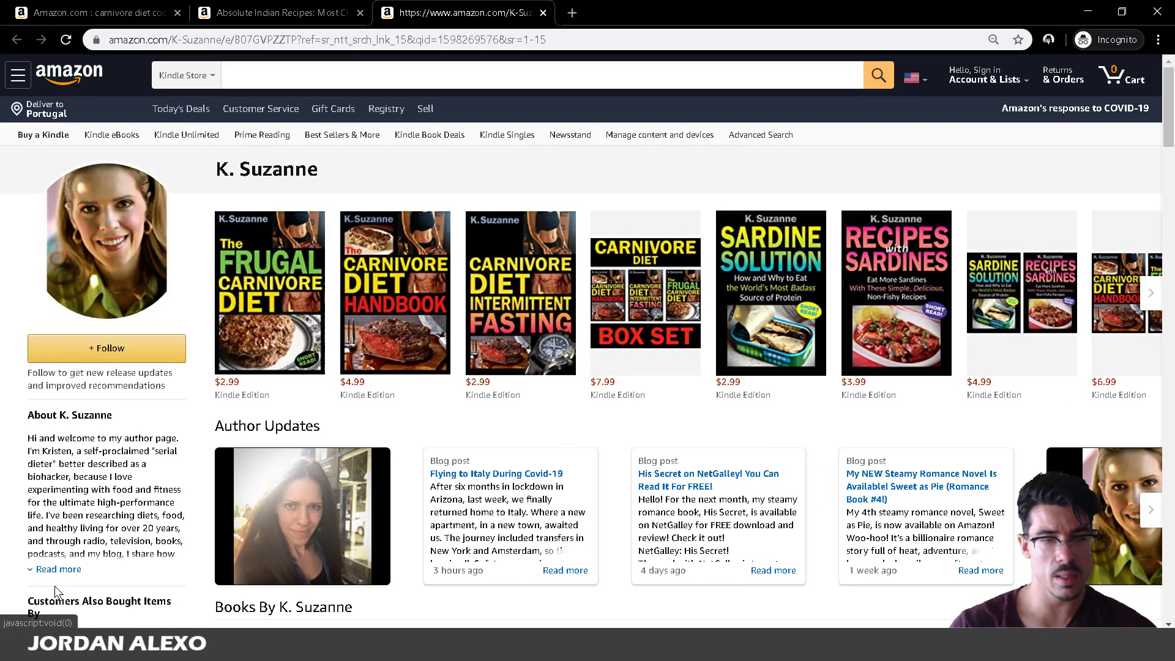
pyautogui.click(59, 570)
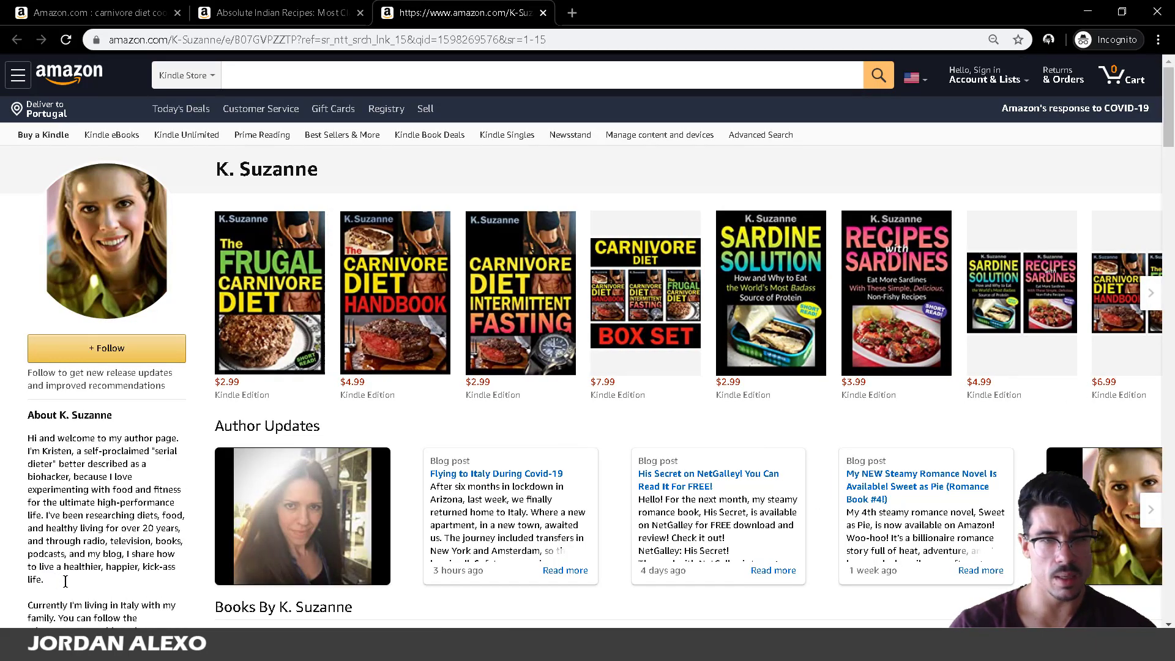
pyautogui.scroll(-5, 66, 582)
pyautogui.scroll(5, 65, 581)
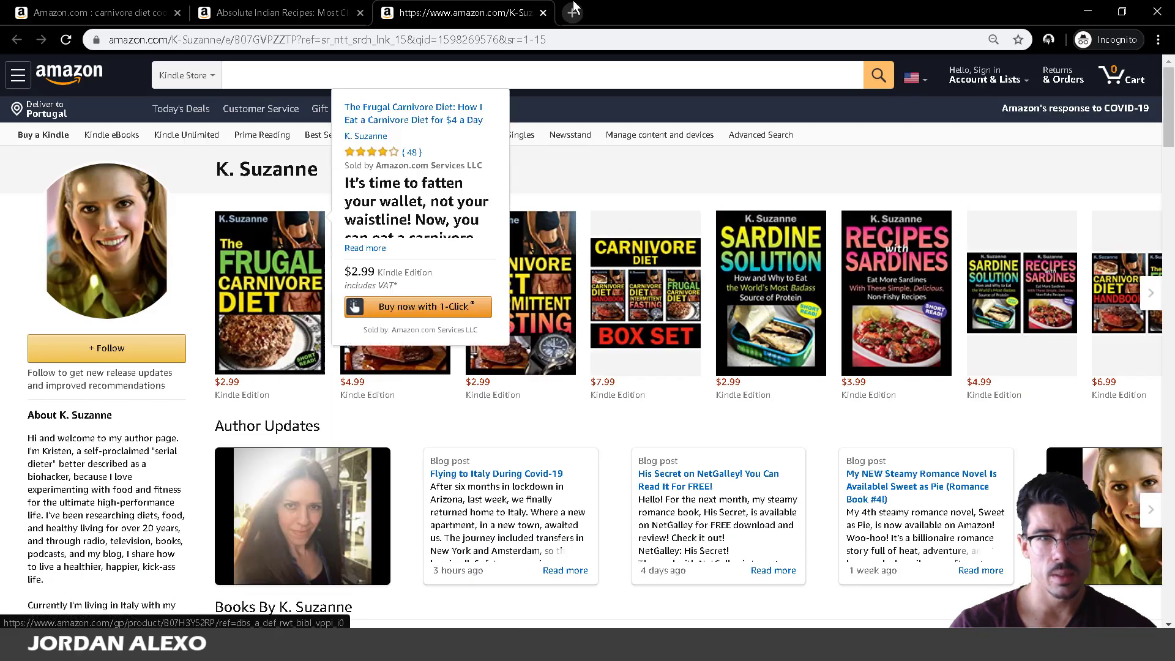
pyautogui.click(542, 12)
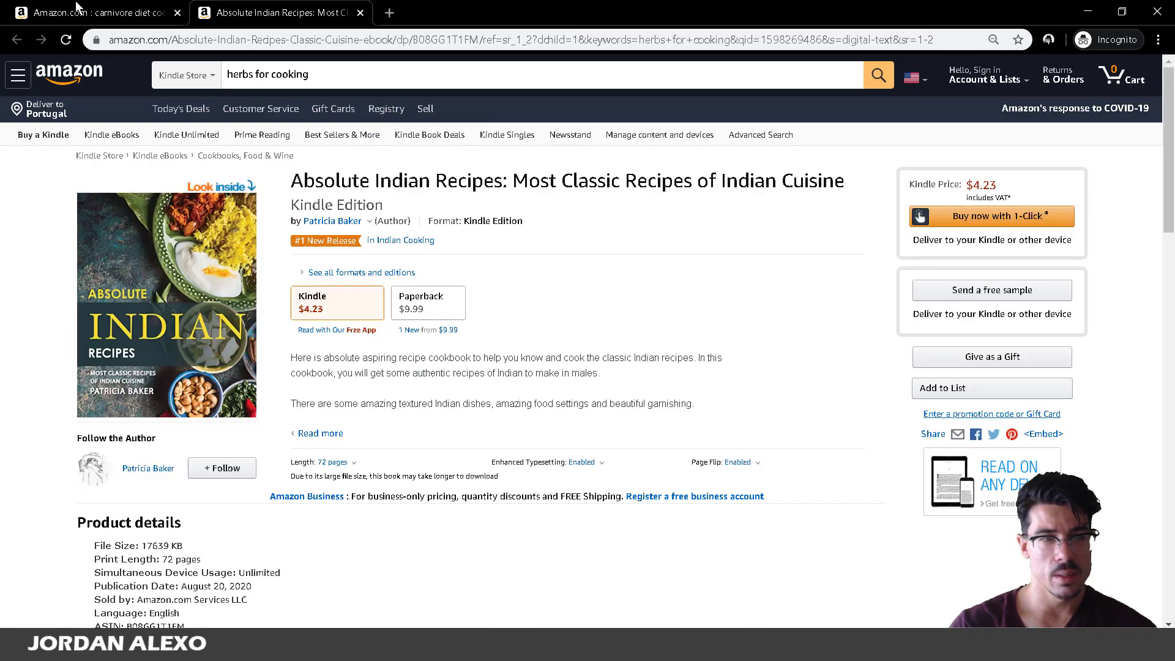
pyautogui.click(112, 7)
# Inspect the product details preview of The Carnivore Diet Handbook for its print length, publisher and best sellers rank.
pyautogui.moveTo(410, 339)
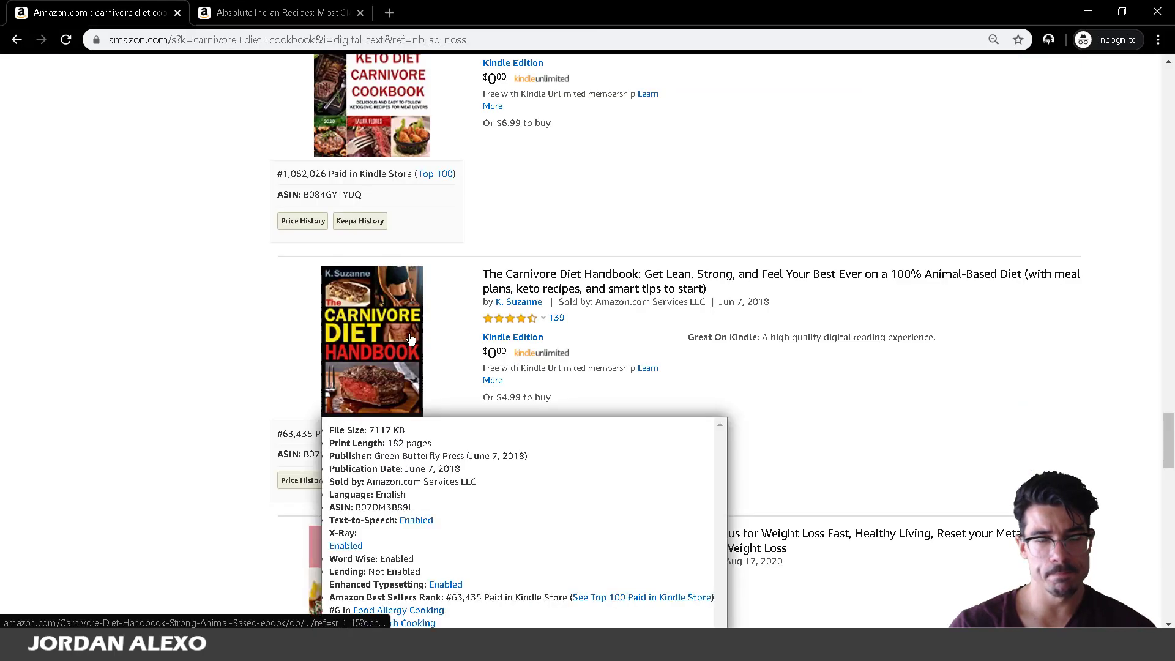
pyautogui.scroll(1, 399, 418)
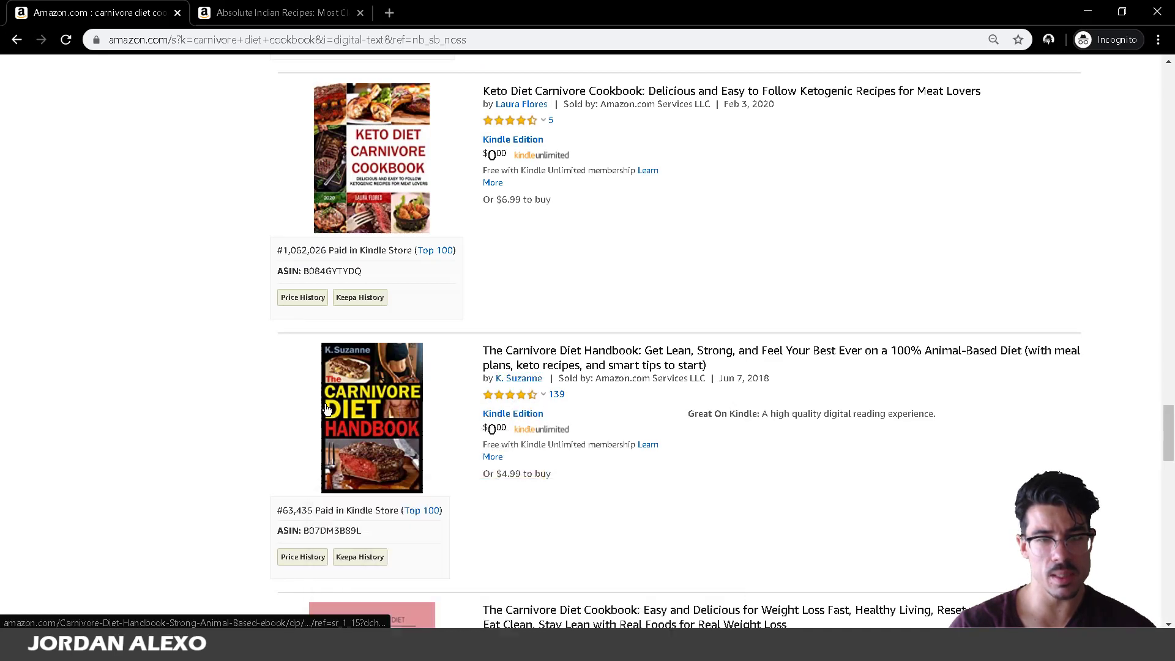
pyautogui.scroll(1, 343, 429)
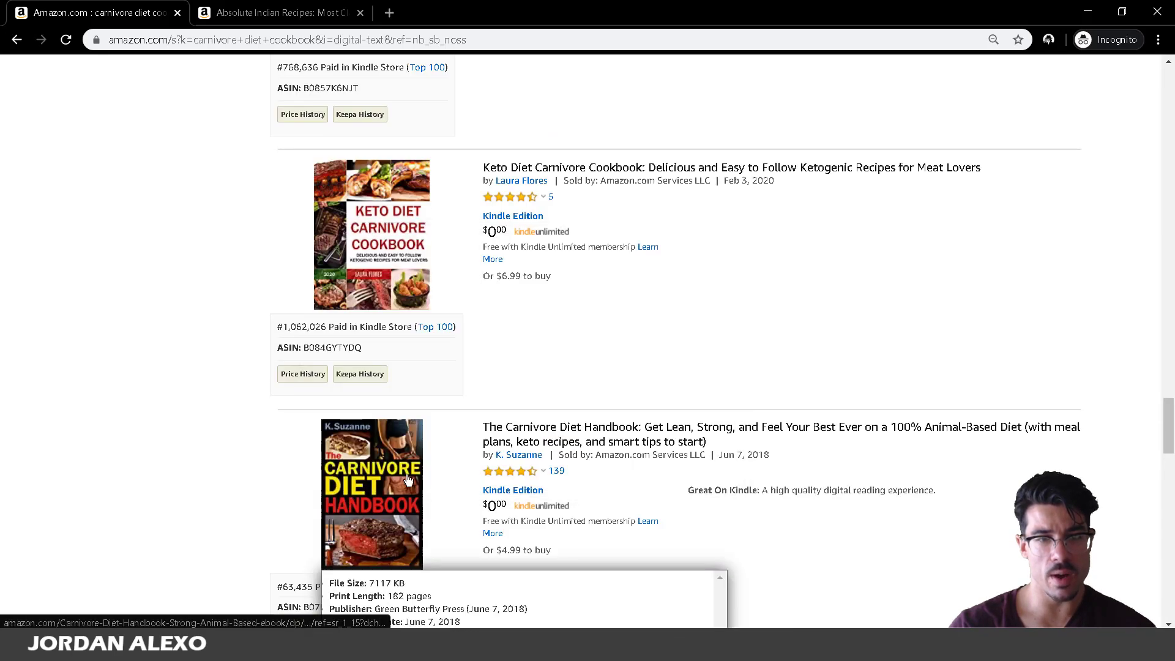
pyautogui.scroll(-2, 403, 450)
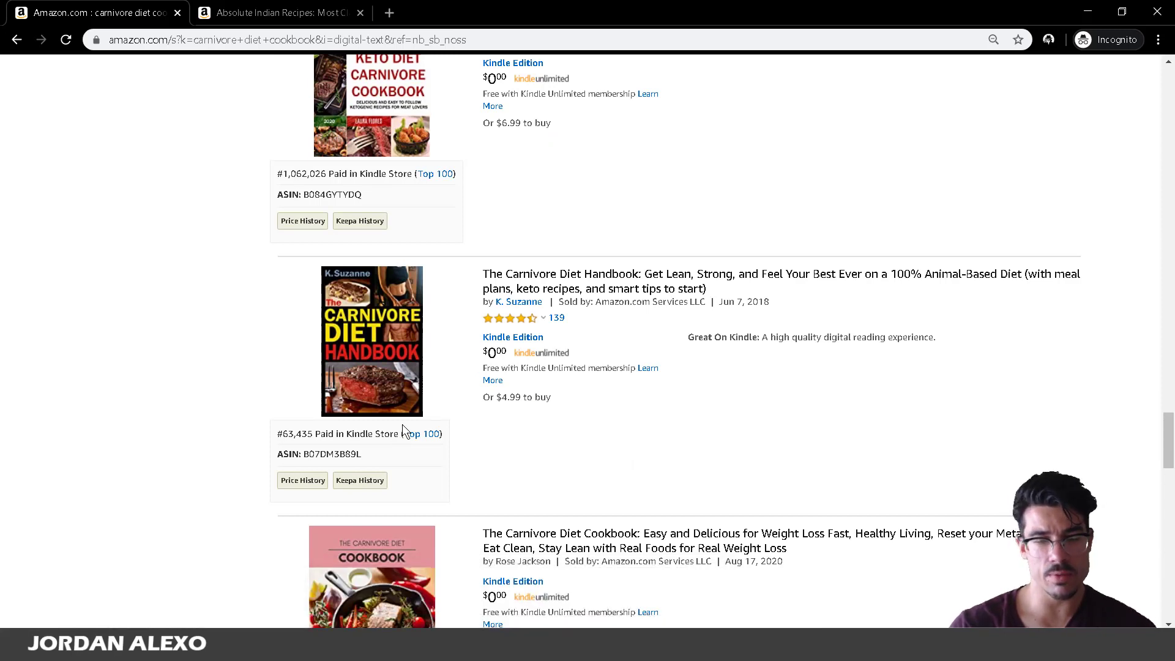
pyautogui.moveTo(402, 422)
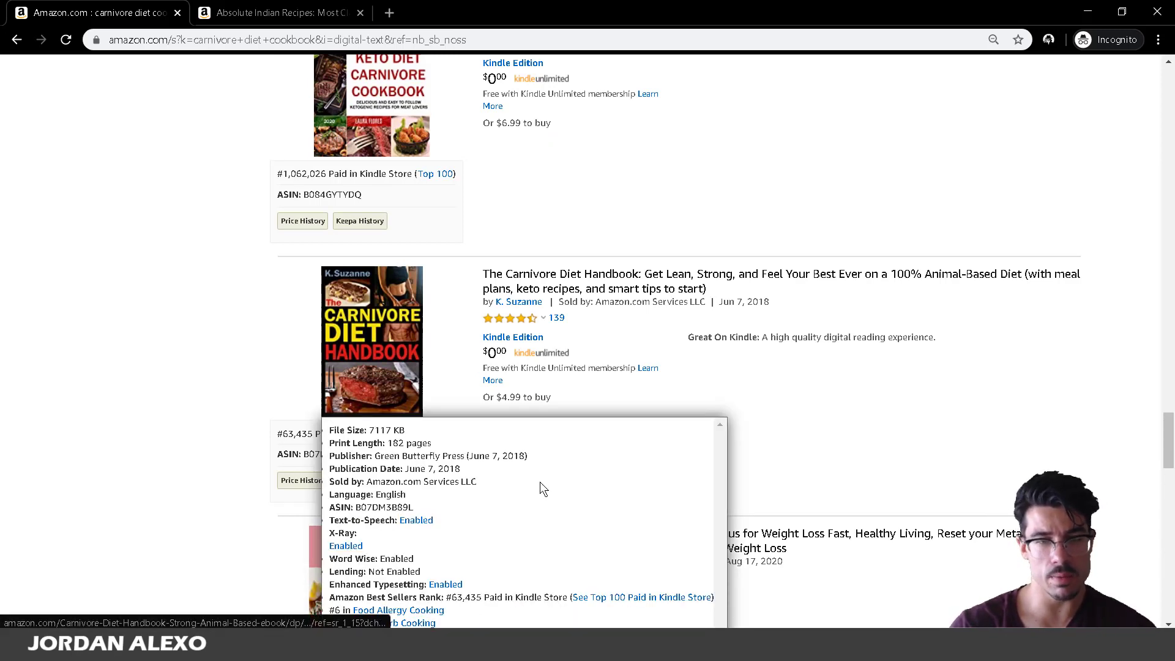
# Re-examine the top carnivore diet cookbook results on page 1, comparing their ranks, reviews and publication details, including The Carnivore Cookbook's product details preview.
pyautogui.scroll(-2, 948, 432)
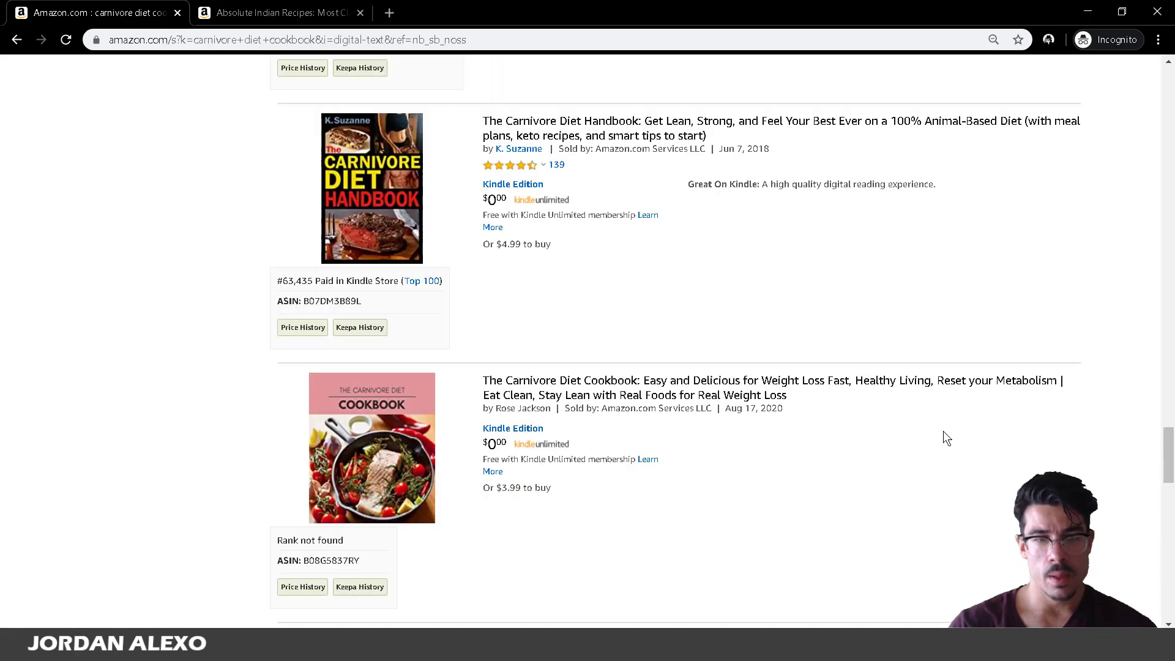
pyautogui.scroll(20, 937, 440)
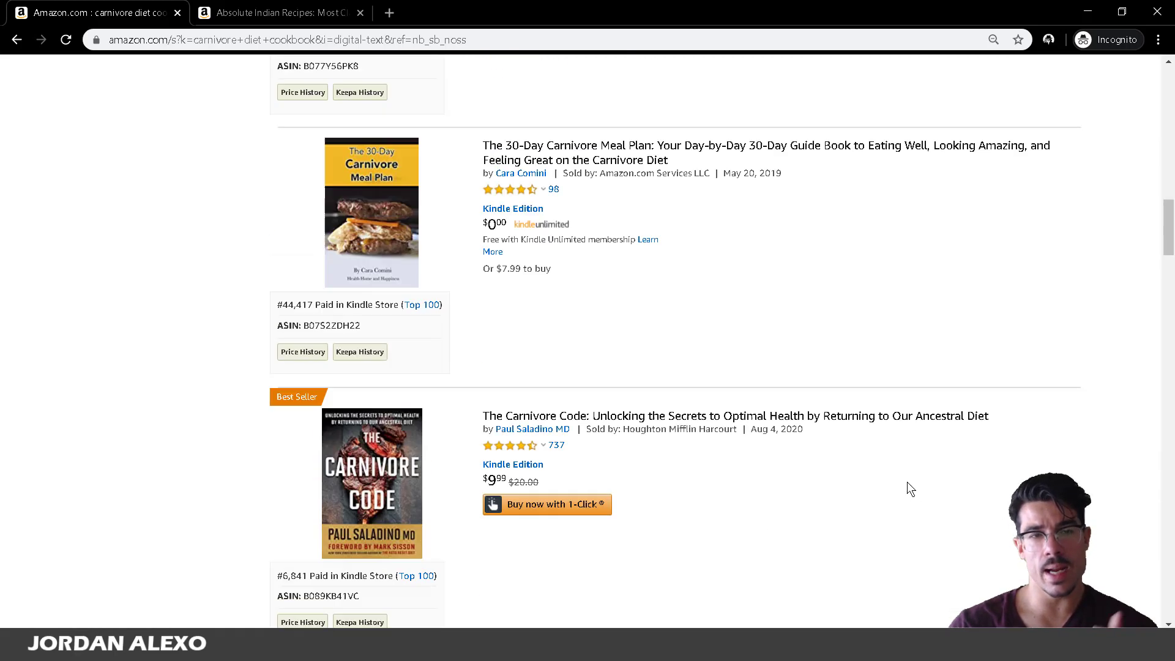
pyautogui.scroll(20, 906, 483)
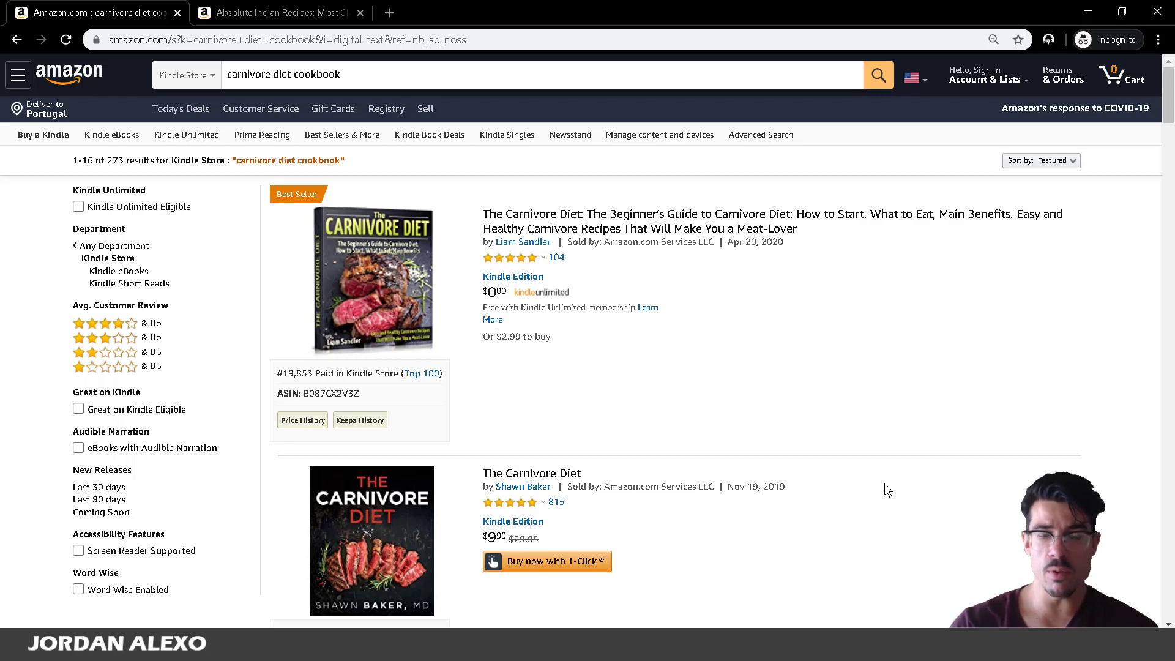
pyautogui.scroll(-5, 882, 483)
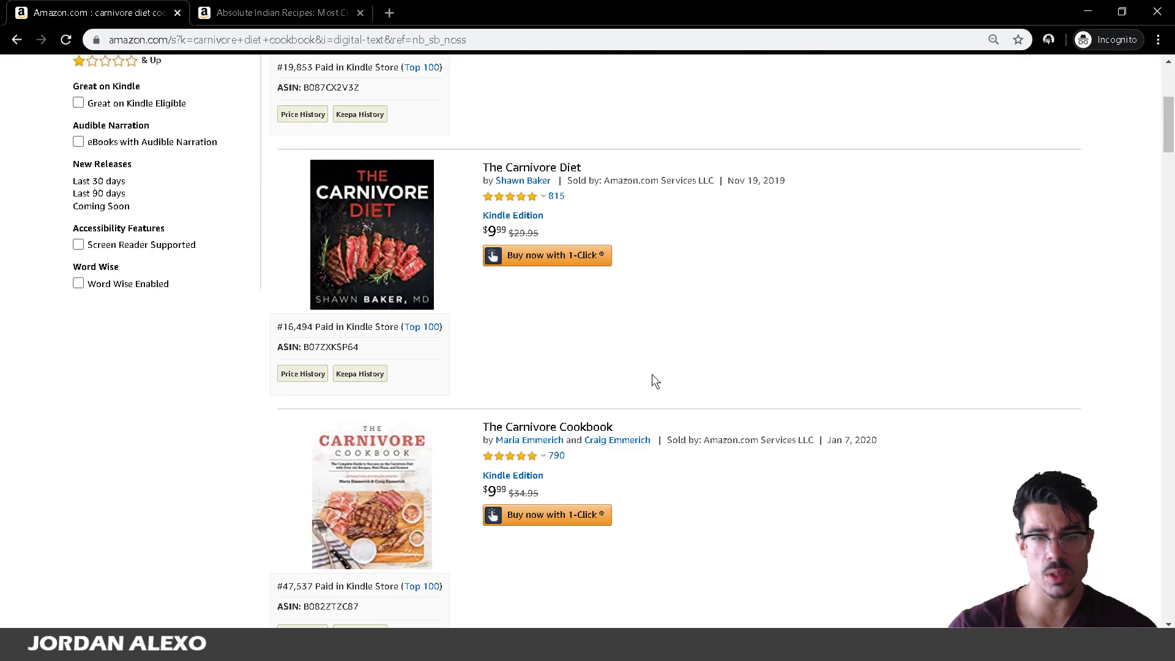
pyautogui.scroll(-2, 636, 391)
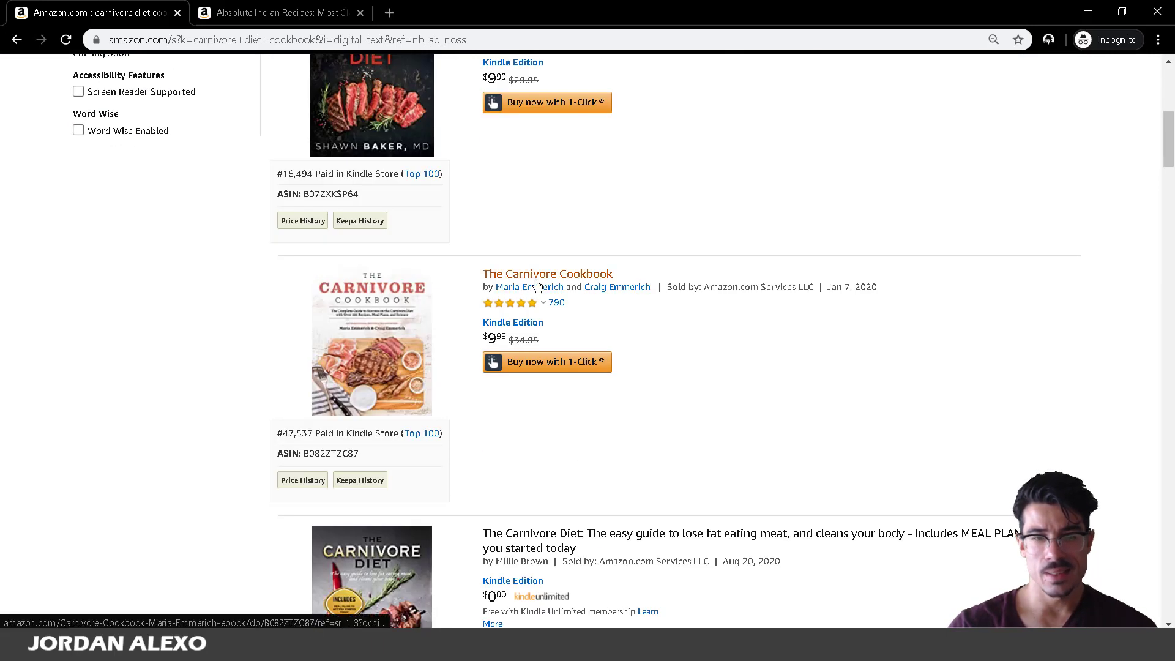
pyautogui.scroll(-2, 551, 294)
pyautogui.moveTo(502, 161)
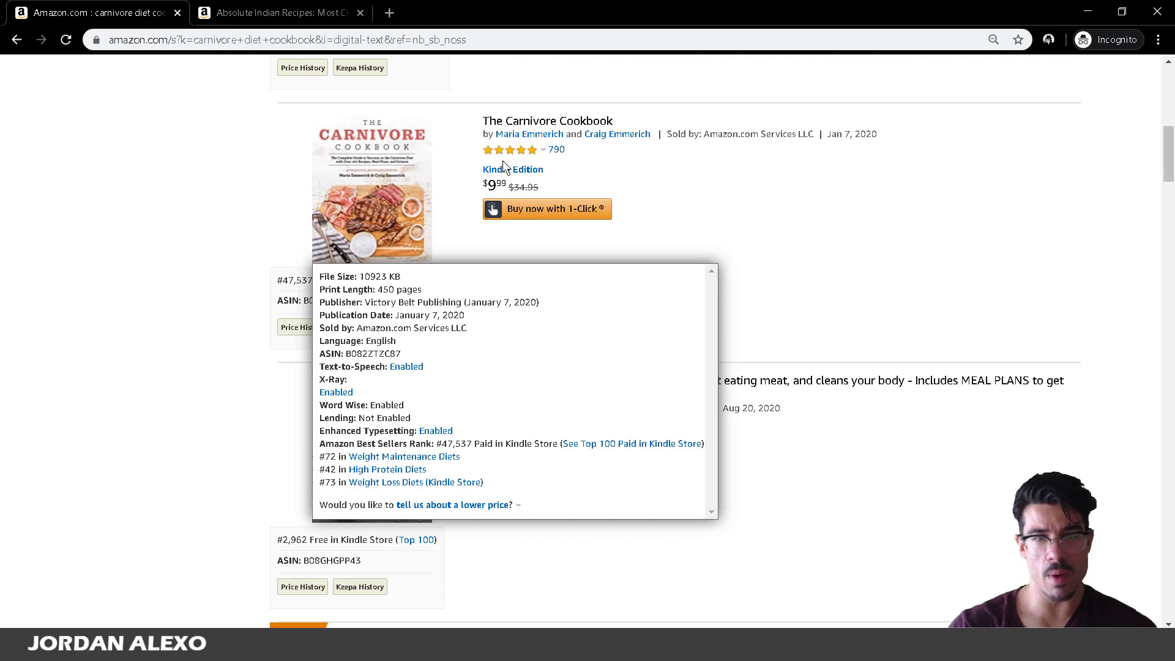
pyautogui.scroll(2, 549, 271)
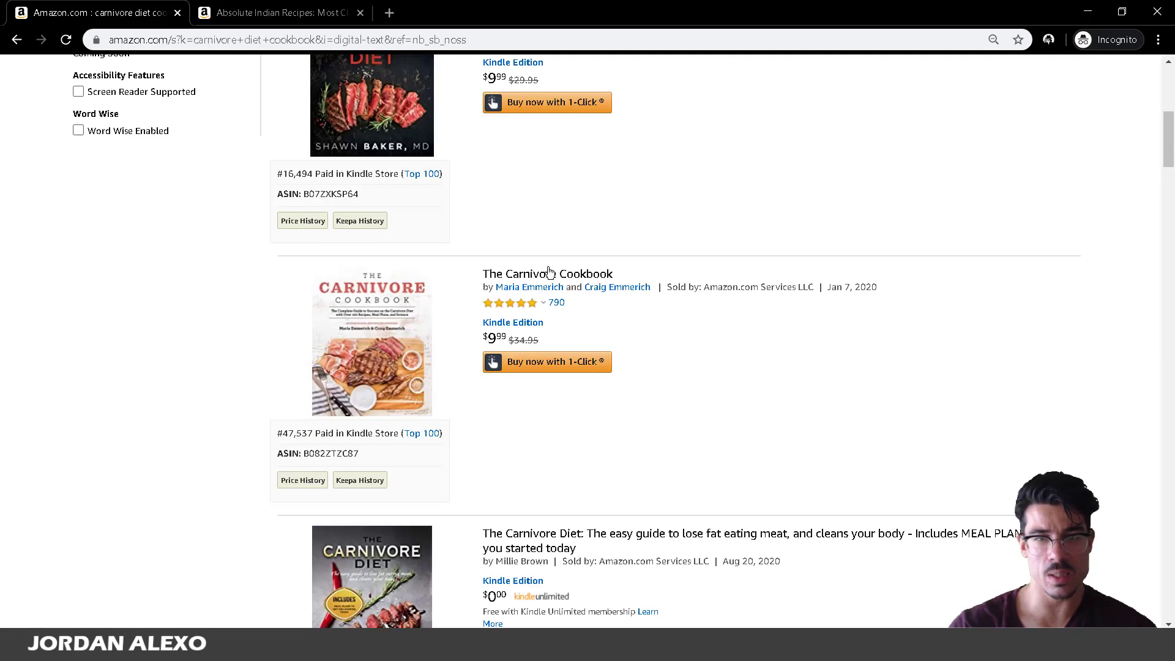
pyautogui.scroll(-1, 544, 507)
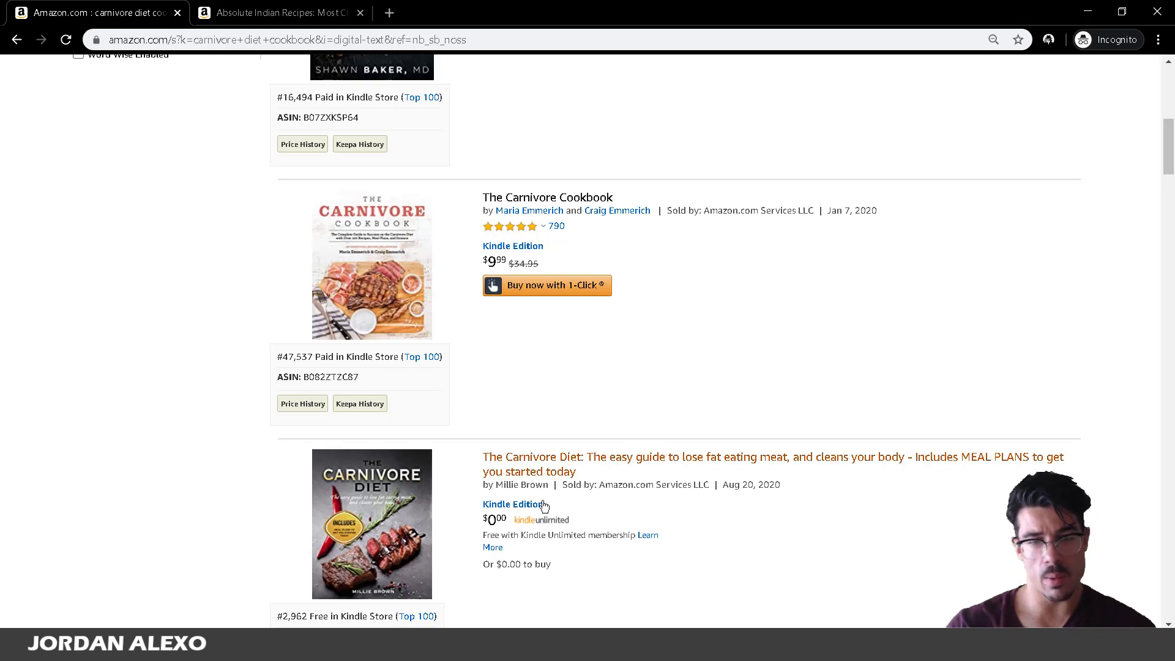
pyautogui.scroll(-5, 573, 588)
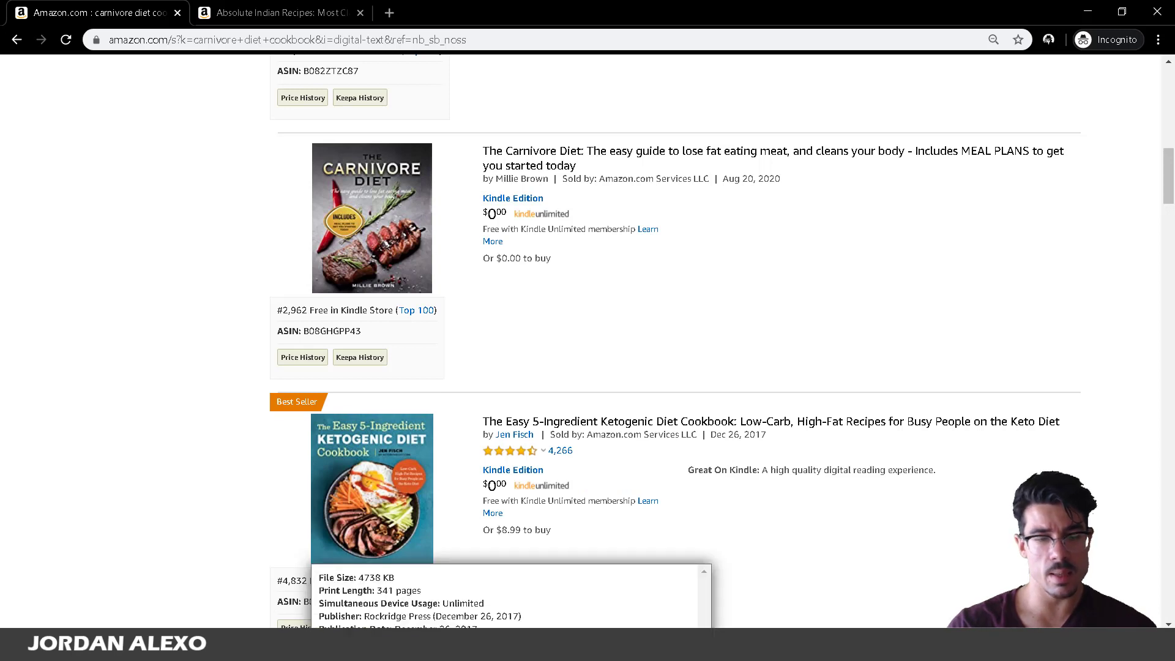
# Switch to keywords.xlsx and review the BSR, results and reviews figures recorded for carnivore diet cookbook in row 12.
pyautogui.hotkey('alt', 'Tab')
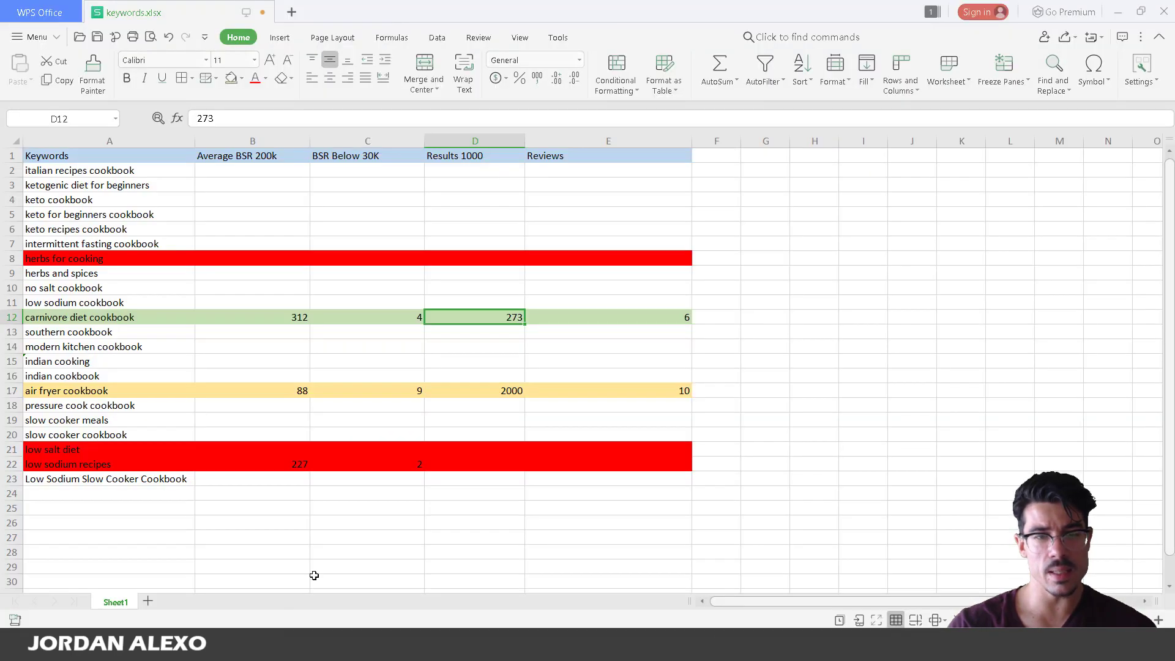
pyautogui.click(158, 316)
pyautogui.click(587, 318)
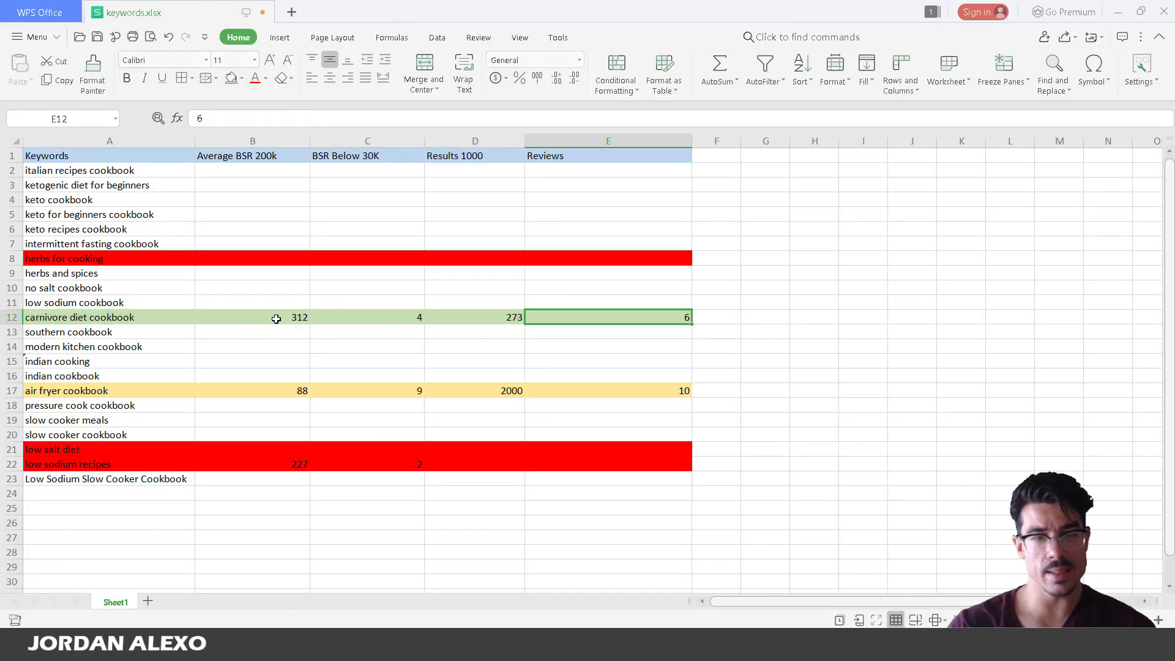
pyautogui.click(179, 319)
pyautogui.click(273, 317)
pyautogui.click(393, 319)
pyautogui.click(477, 317)
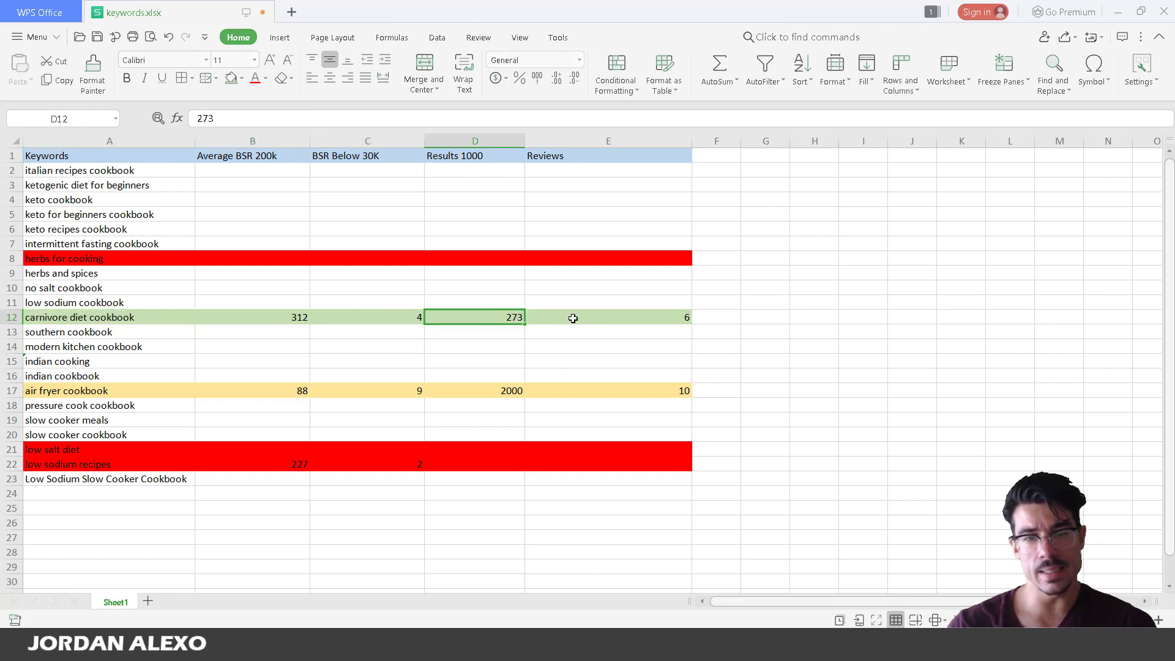
pyautogui.click(612, 318)
pyautogui.click(114, 326)
pyautogui.click(115, 321)
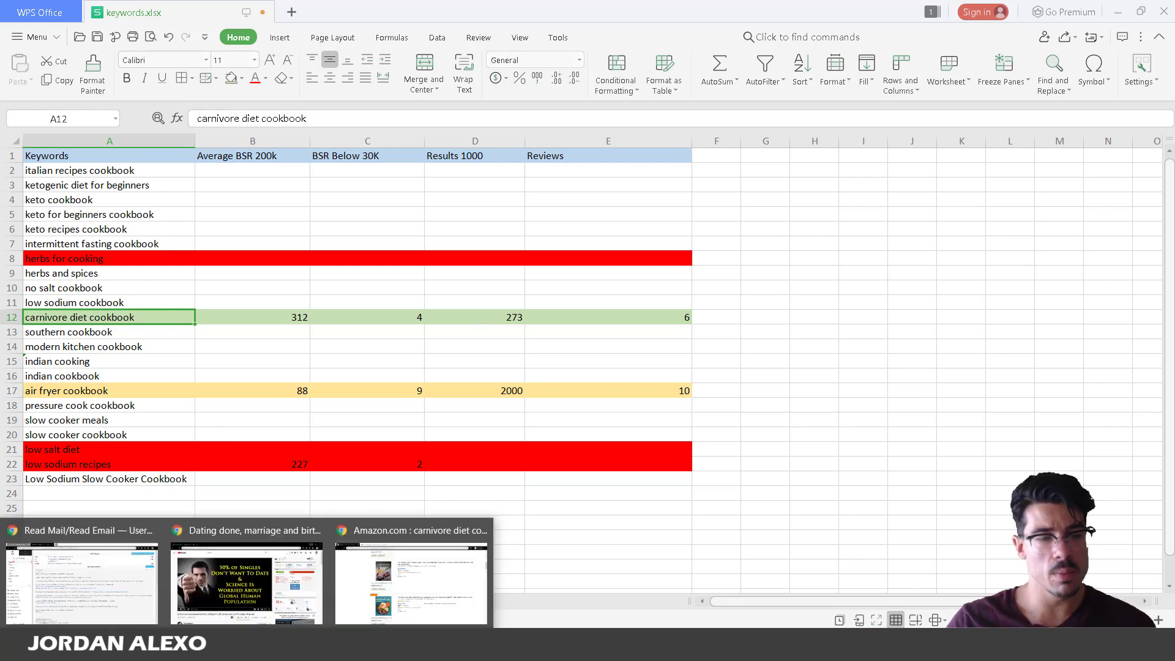
# Switch back to the Amazon results window in Chrome and examine the listings down to The 30-Day Carnivore Meal Plan and The Carnivore Code.
pyautogui.moveTo(246, 645)
pyautogui.moveTo(124, 612)
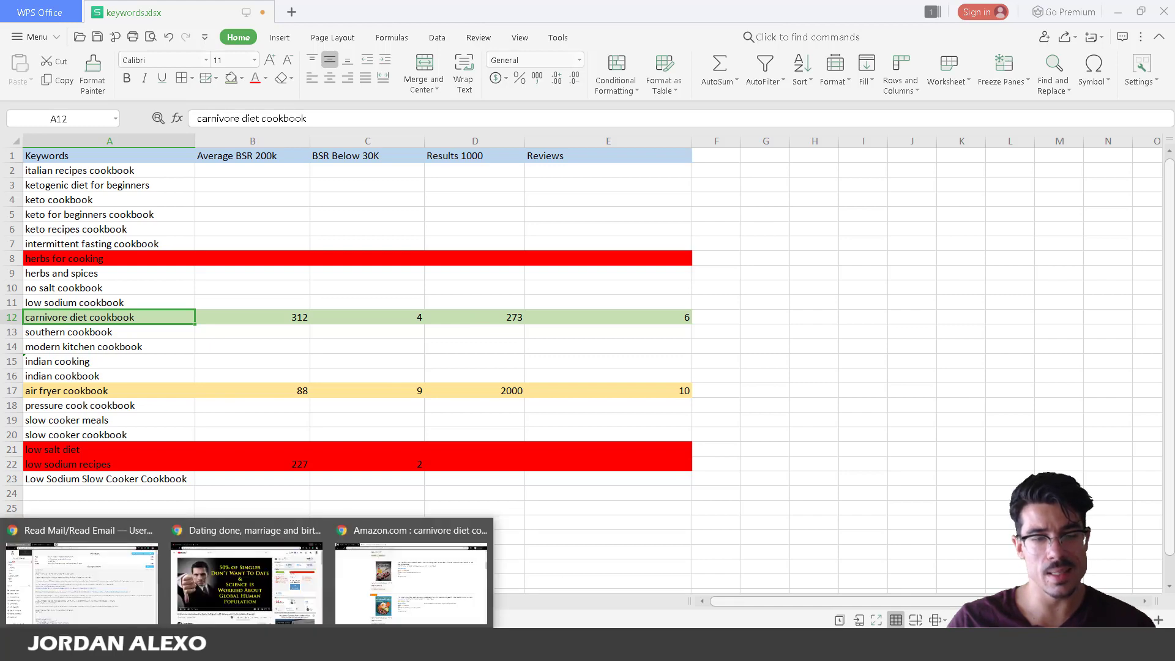
pyautogui.click(385, 609)
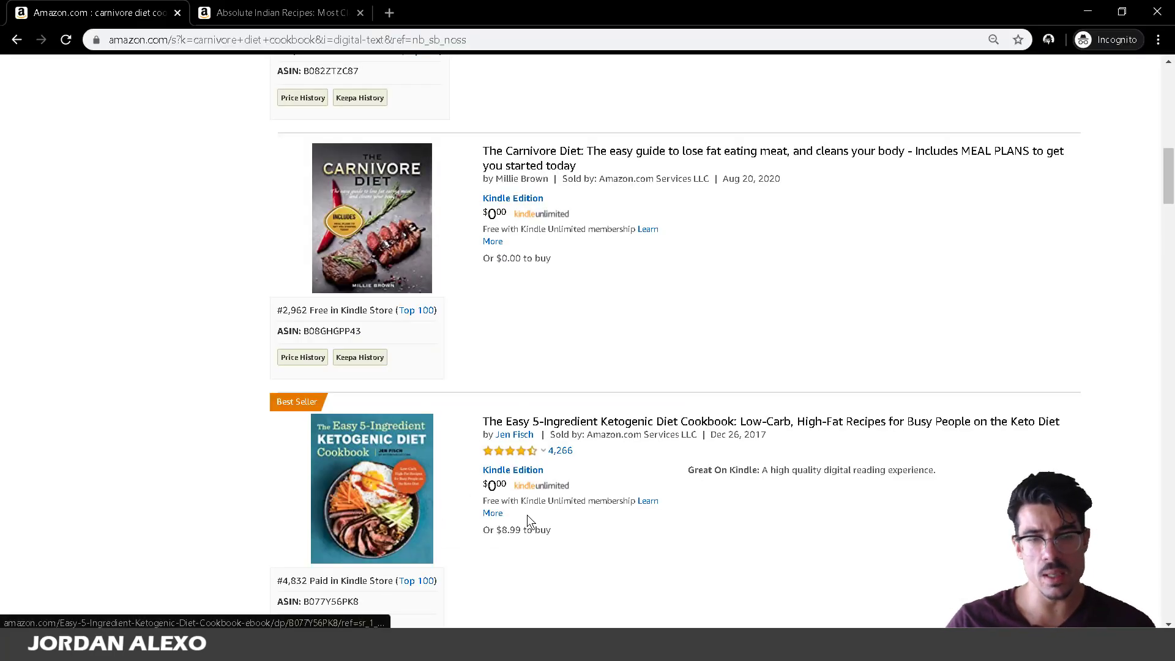
pyautogui.scroll(-2, 527, 515)
pyautogui.scroll(-4, 527, 516)
pyautogui.scroll(-1, 527, 515)
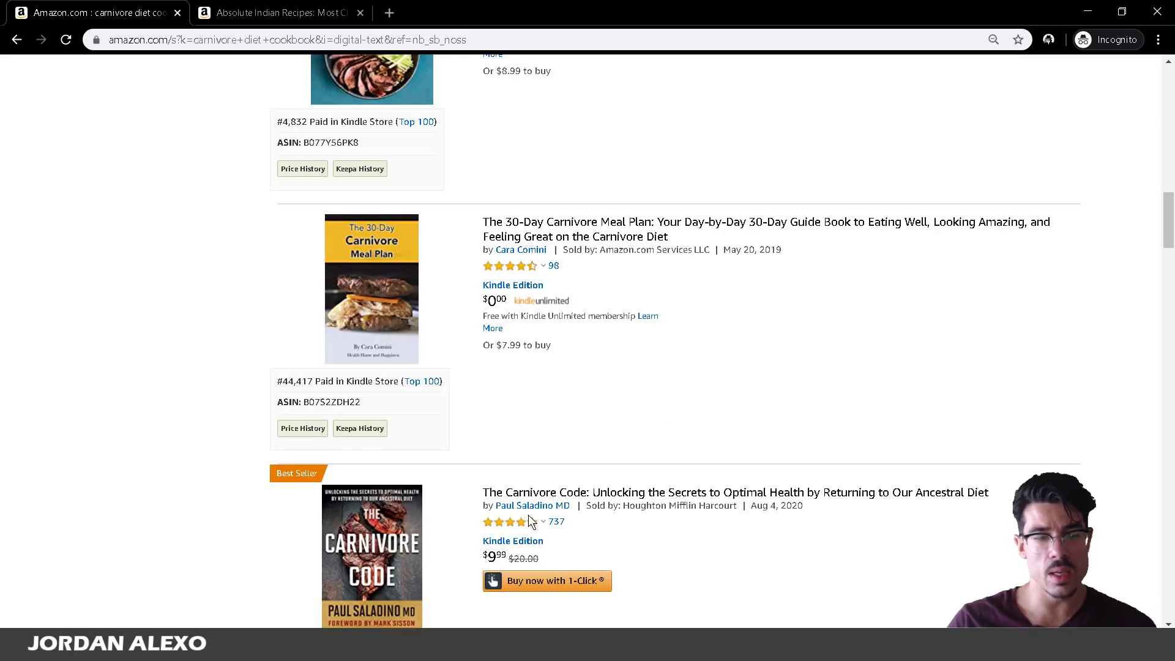
# Return to keywords.xlsx and check carnivore diet cookbook against the Average BSR 200k and BSR Below 30K criteria.
pyautogui.click(125, 612)
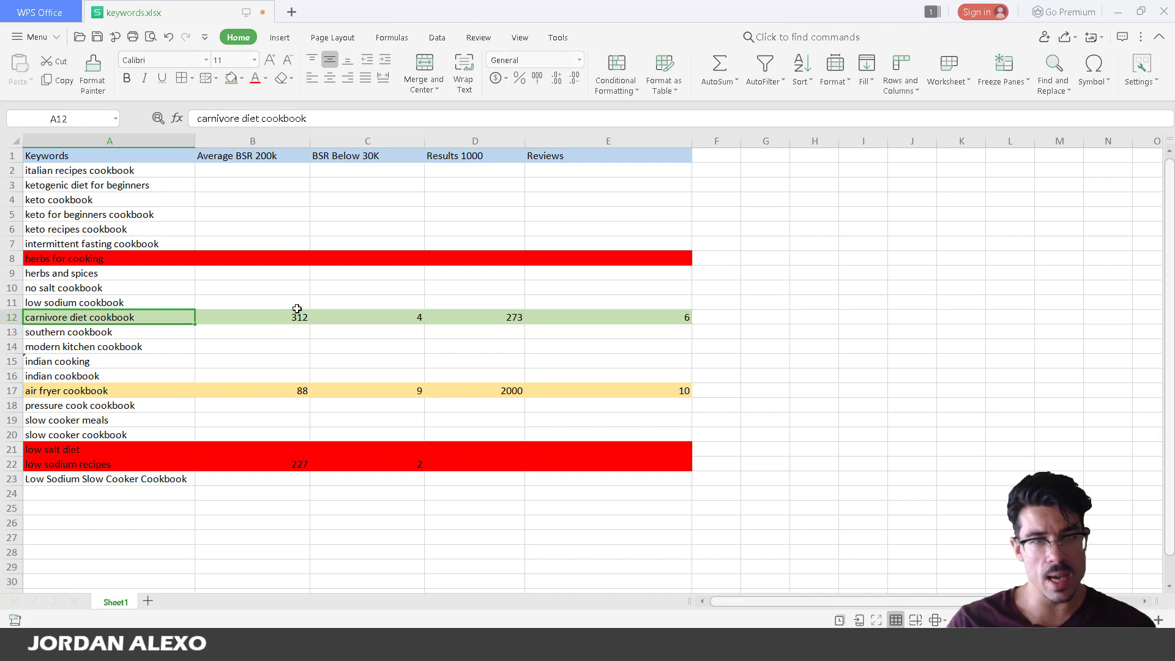
pyautogui.click(292, 329)
pyautogui.click(293, 320)
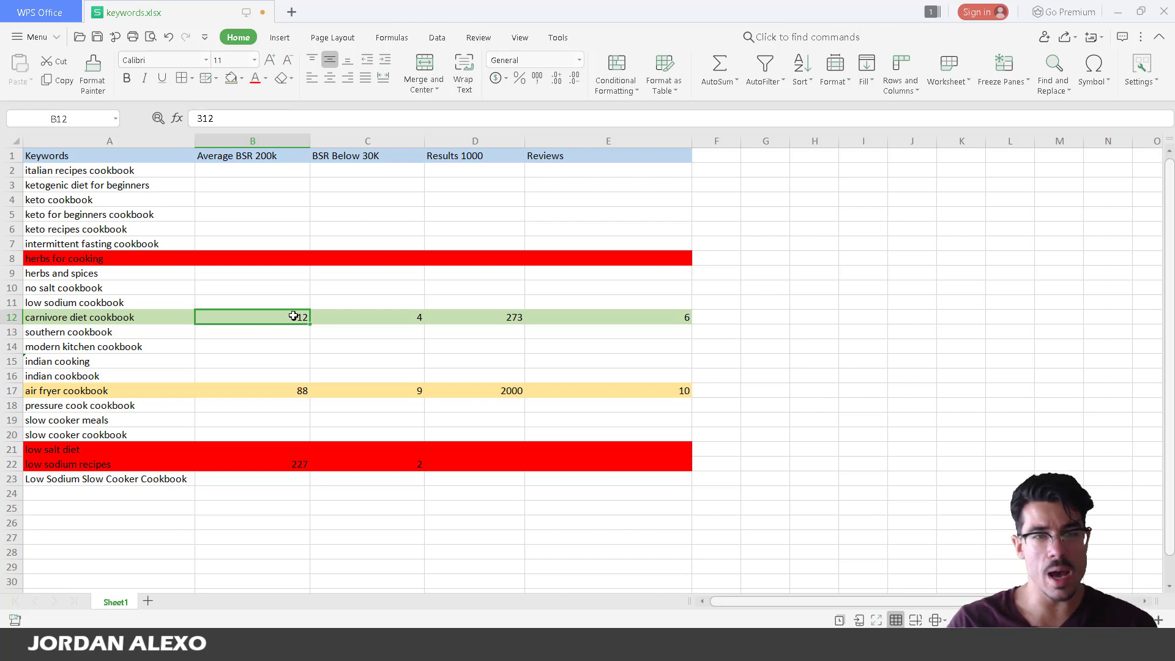
pyautogui.click(404, 165)
pyautogui.click(399, 304)
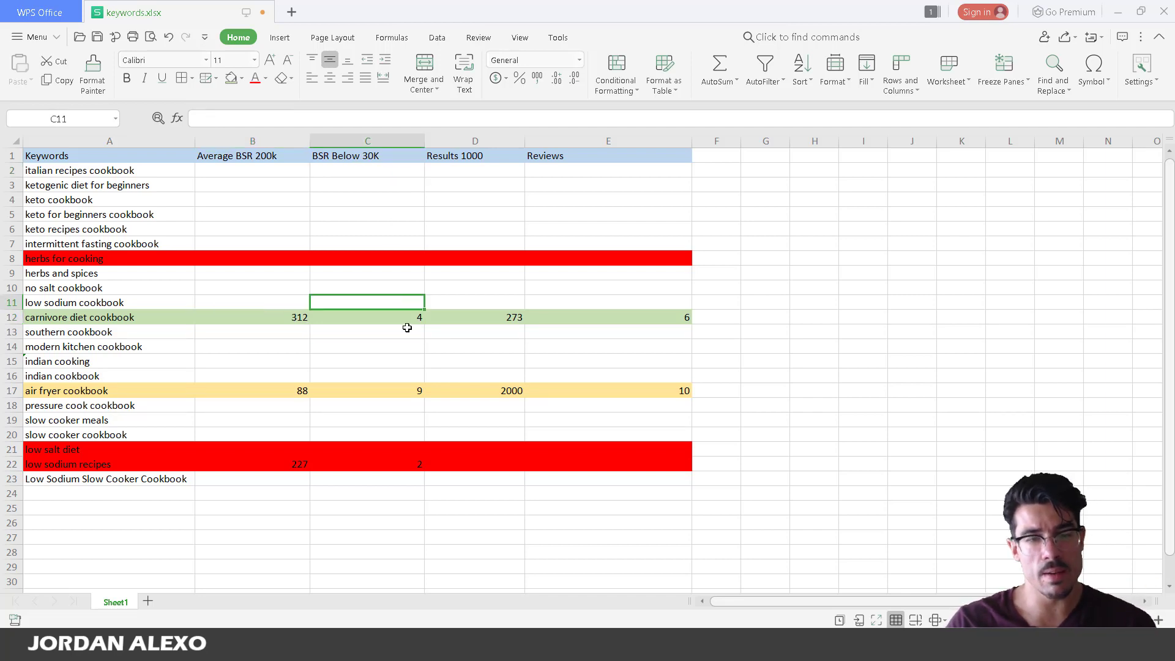
pyautogui.click(407, 328)
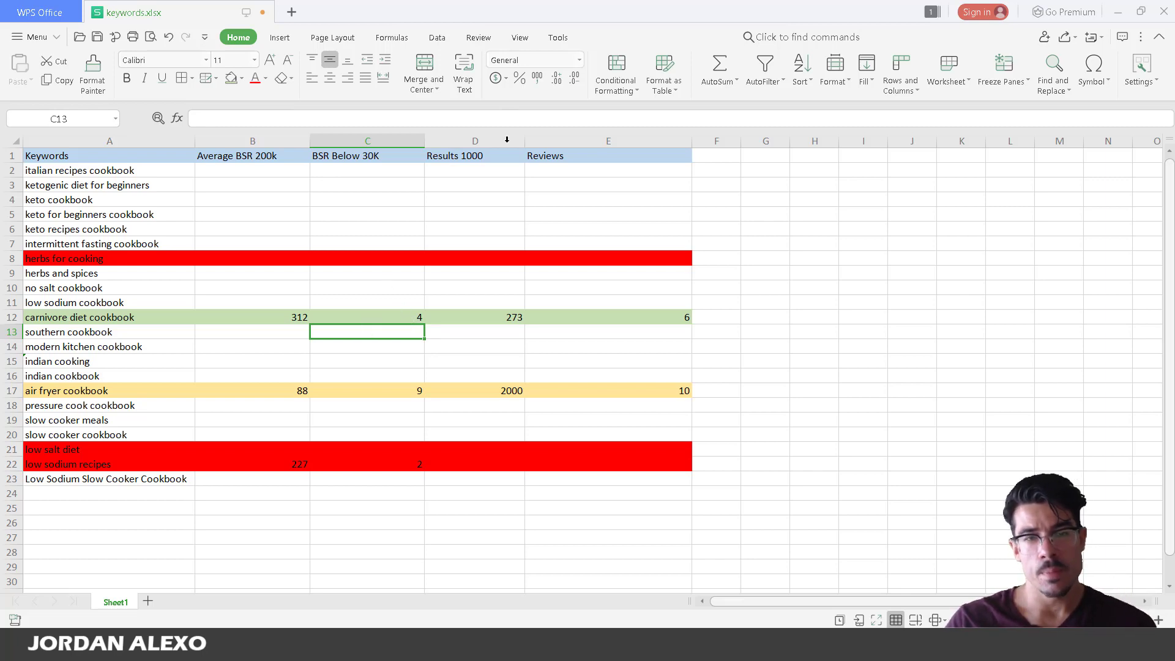
# Check the carnivore diet cookbook row against the Results 1000 and Reviews criteria.
pyautogui.click(477, 154)
pyautogui.click(490, 329)
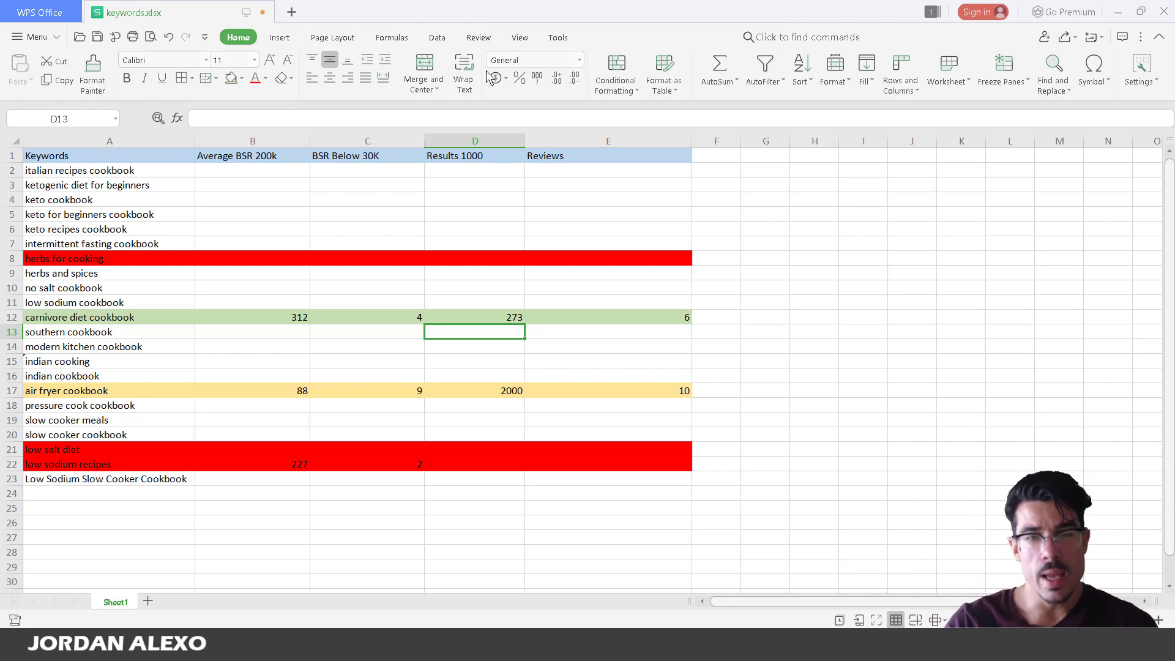
pyautogui.click(642, 157)
pyautogui.click(645, 303)
pyautogui.click(631, 327)
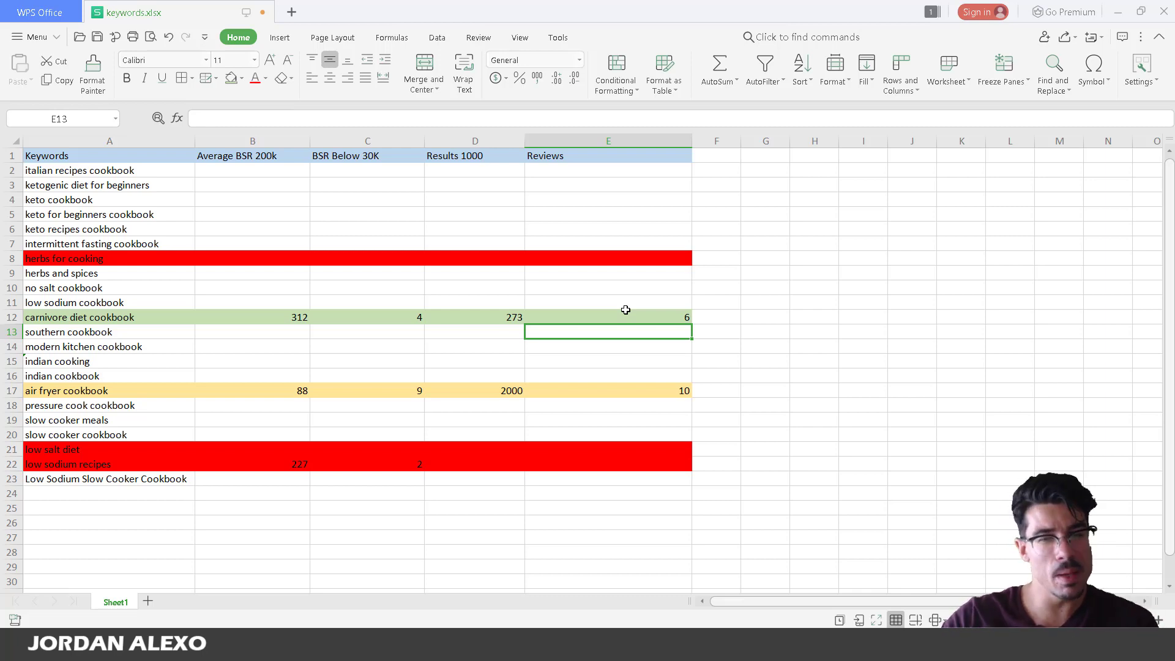
pyautogui.click(551, 311)
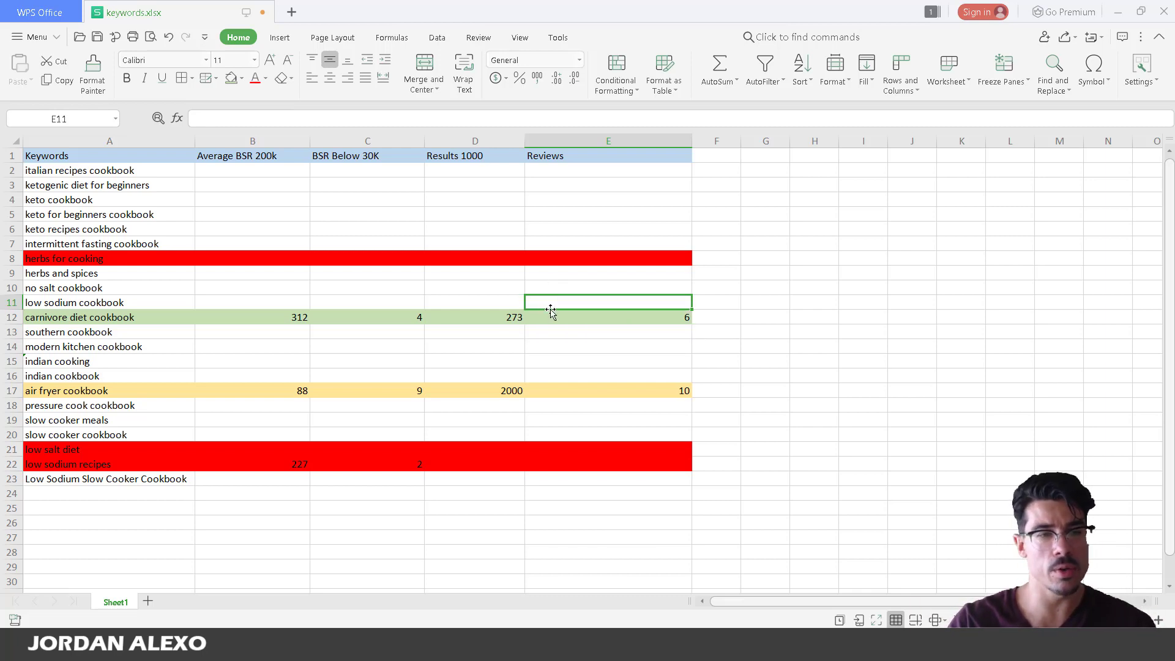